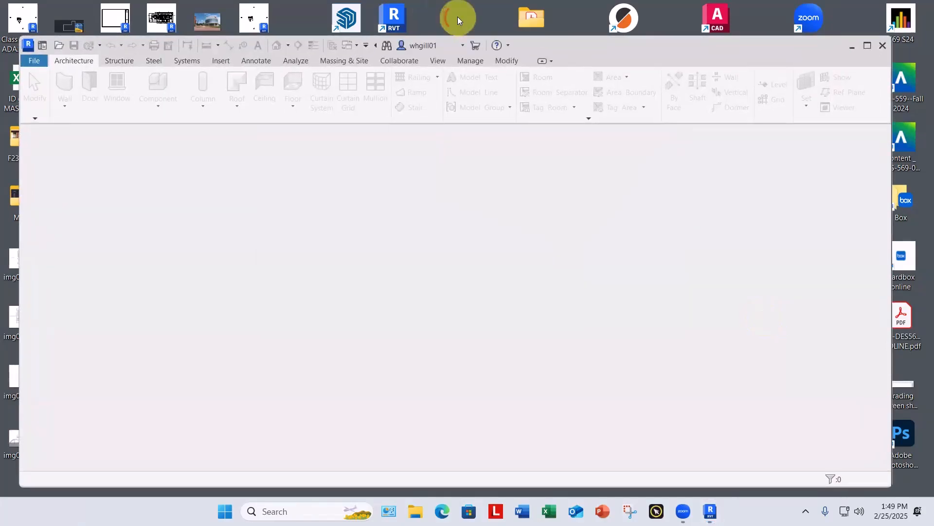
Step: Create a new folder on the desktop named American Life
right_click(458, 16)
mouse_move(496, 97)
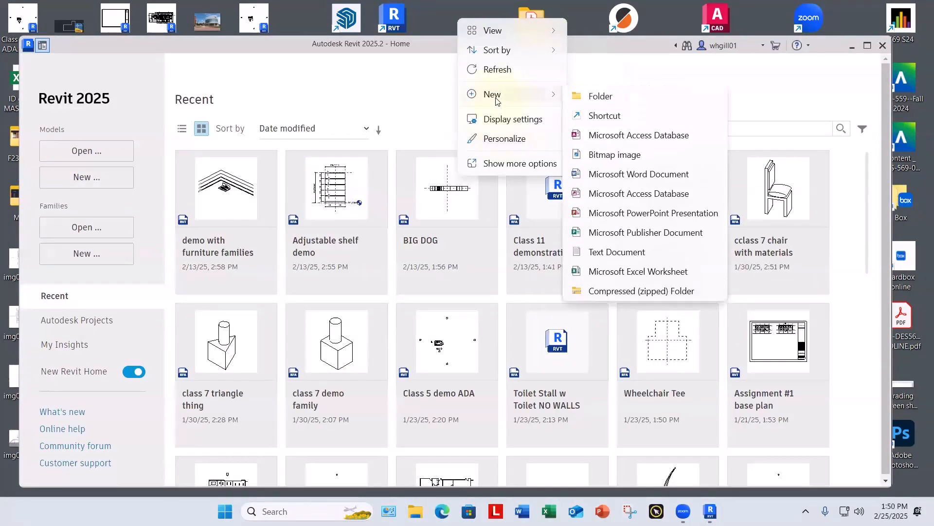
click(604, 97)
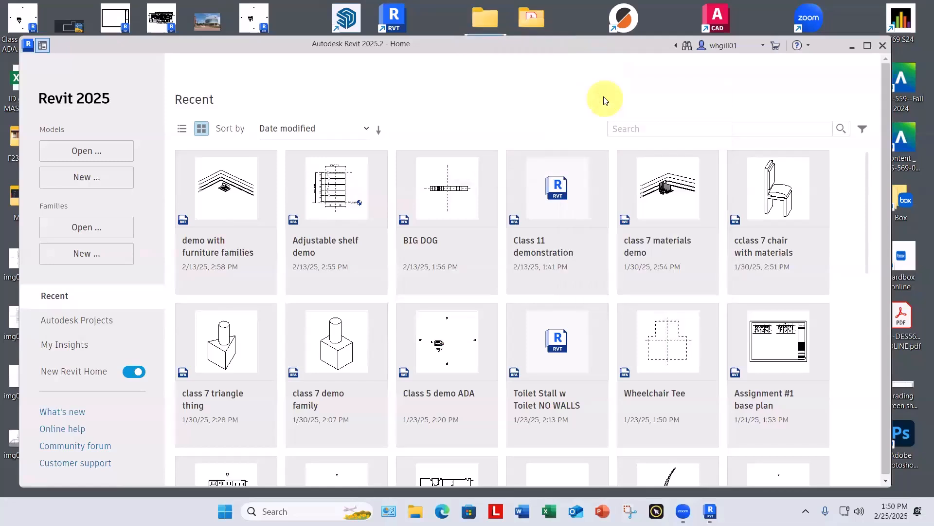
text(American L)
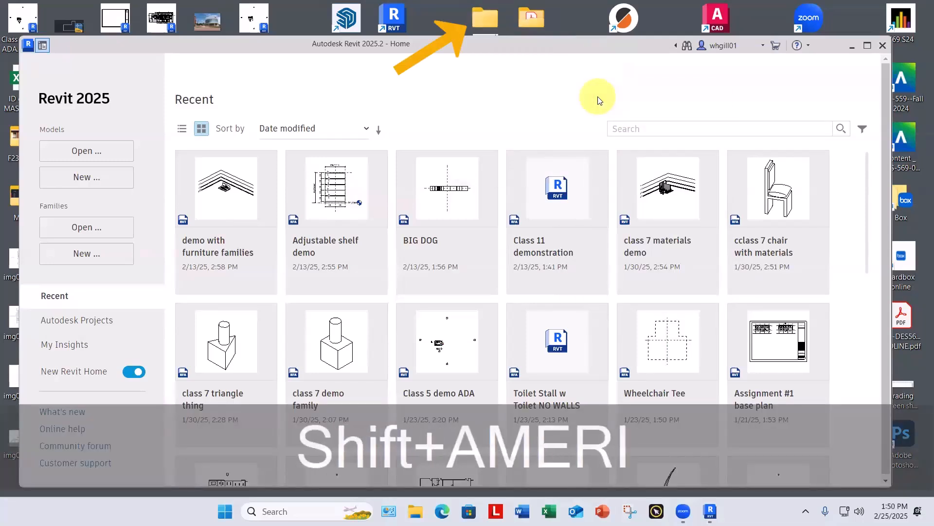
text(ife)
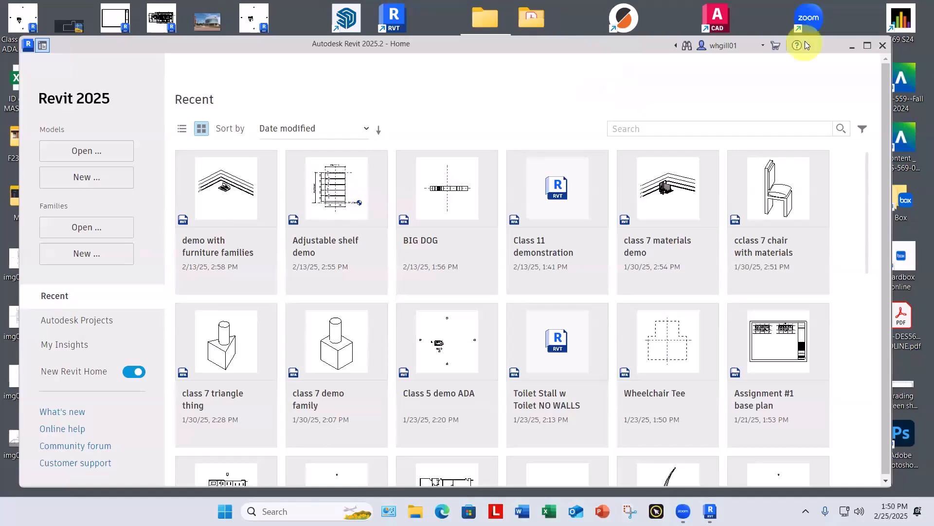
Step: Move the American Life building core PDF and the American Life Building cleaned up plan drawing from Downloads into the desktop's American Life folder
click(568, 39)
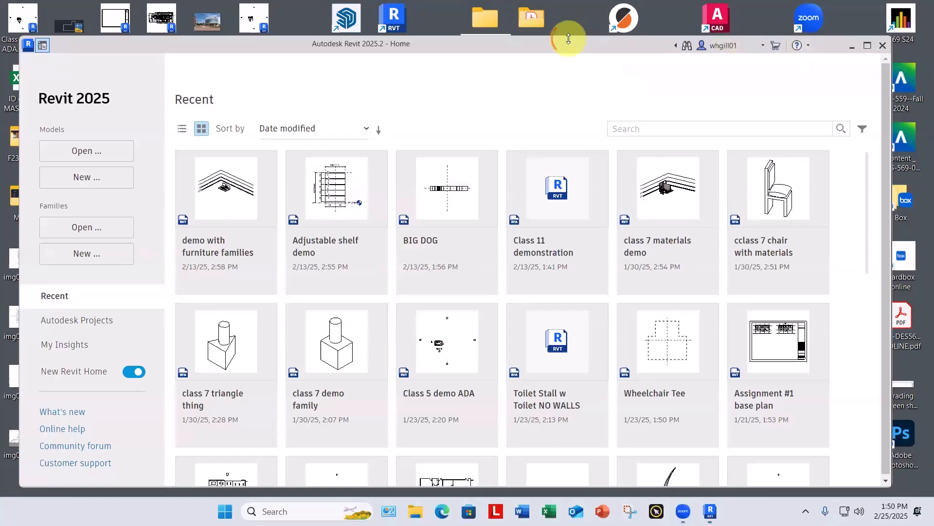
drag(569, 39, 580, 69)
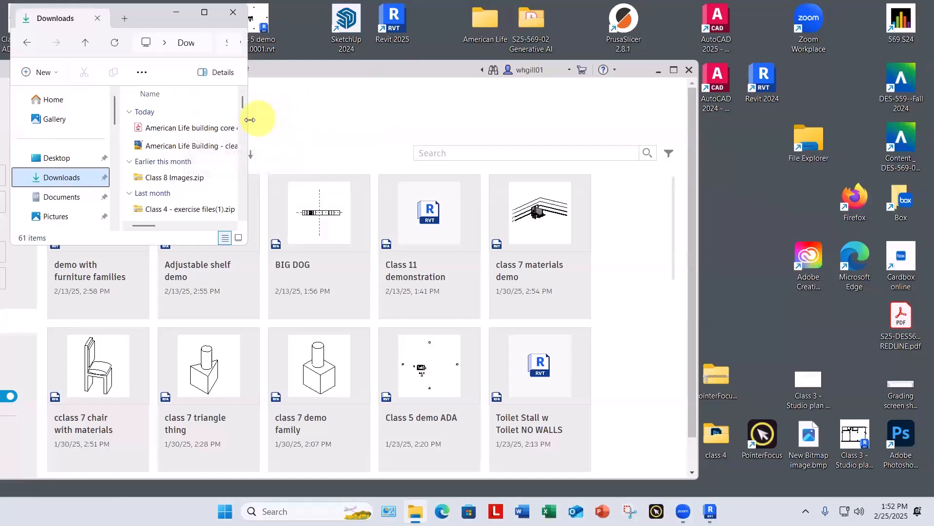
scroll(244, 121, down, 3)
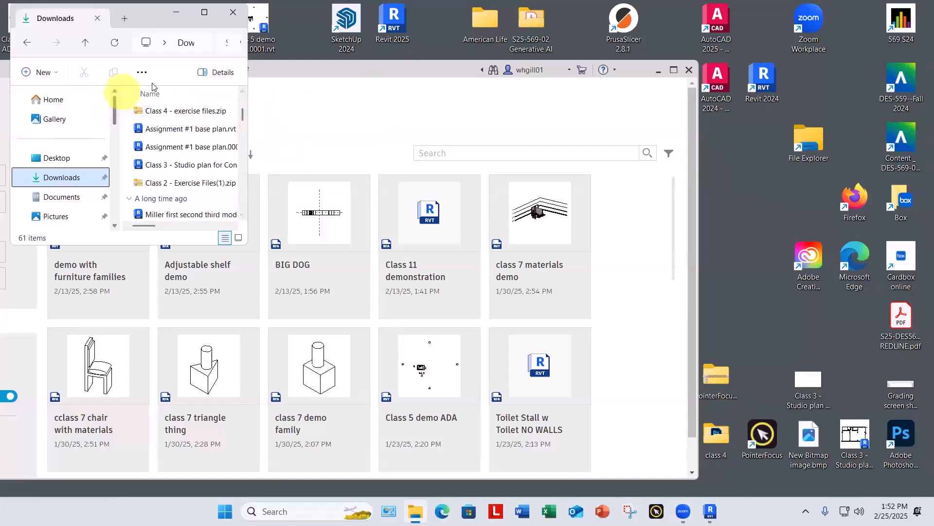
scroll(243, 116, up, 3)
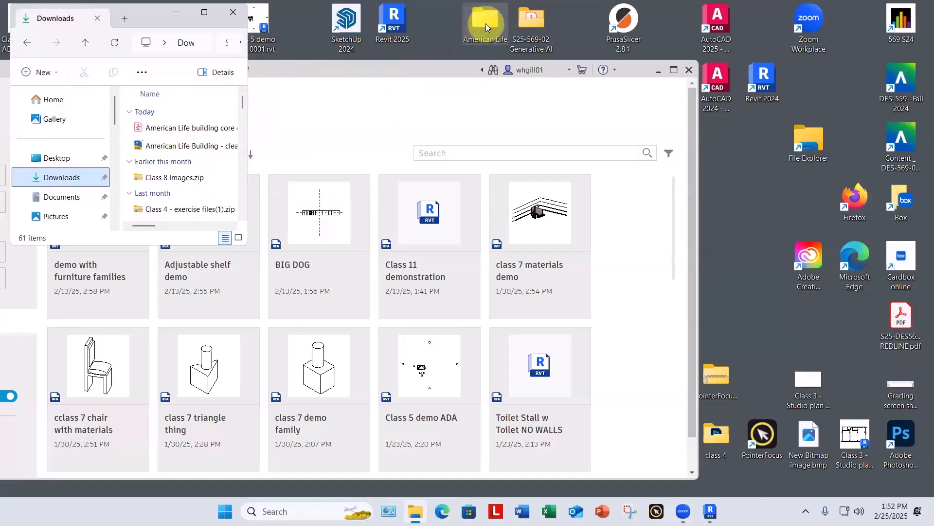
click(152, 127)
drag(403, 62, 482, 24)
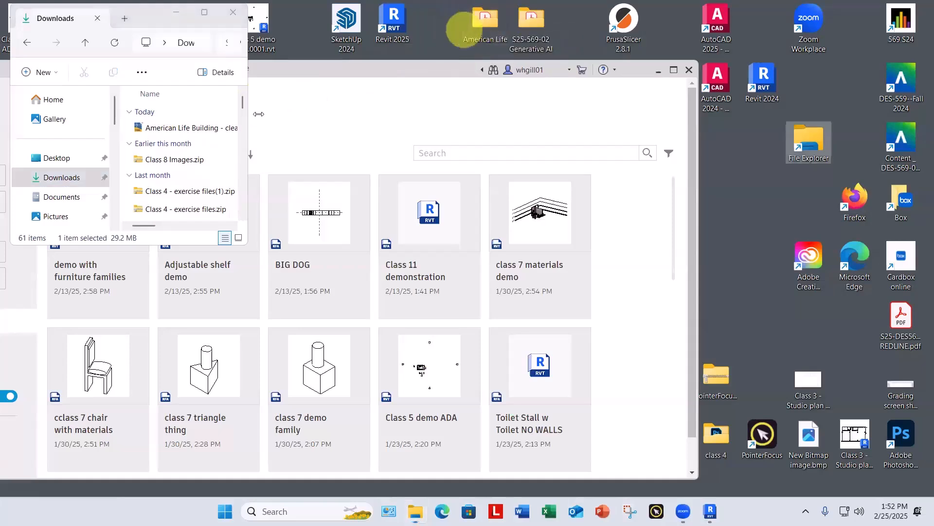
click(155, 126)
drag(154, 126, 485, 19)
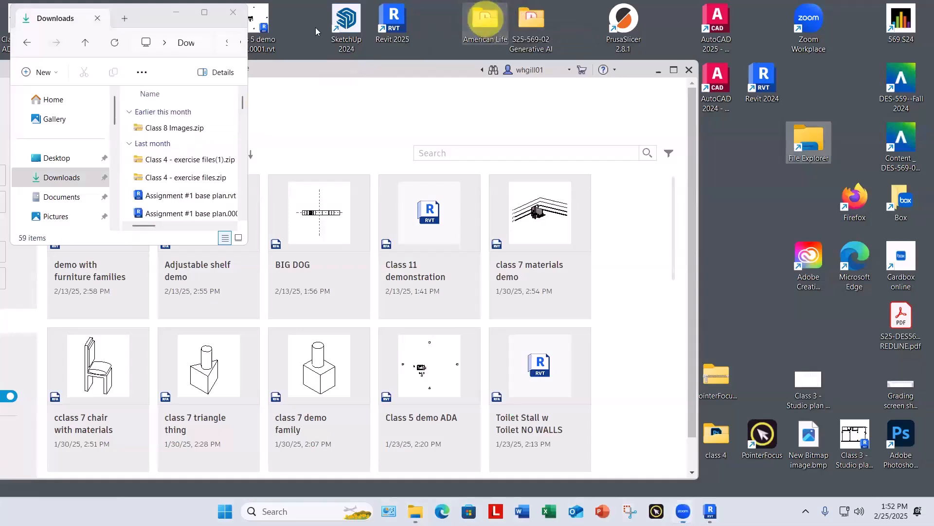
click(233, 13)
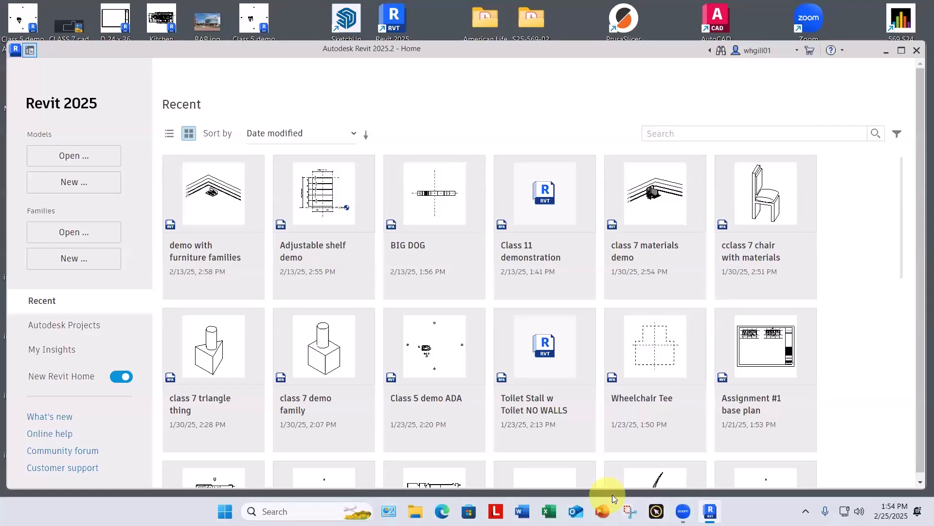
Step: Create a new project from the Commercial-Default.rte template in the English-Imperial folder
click(69, 183)
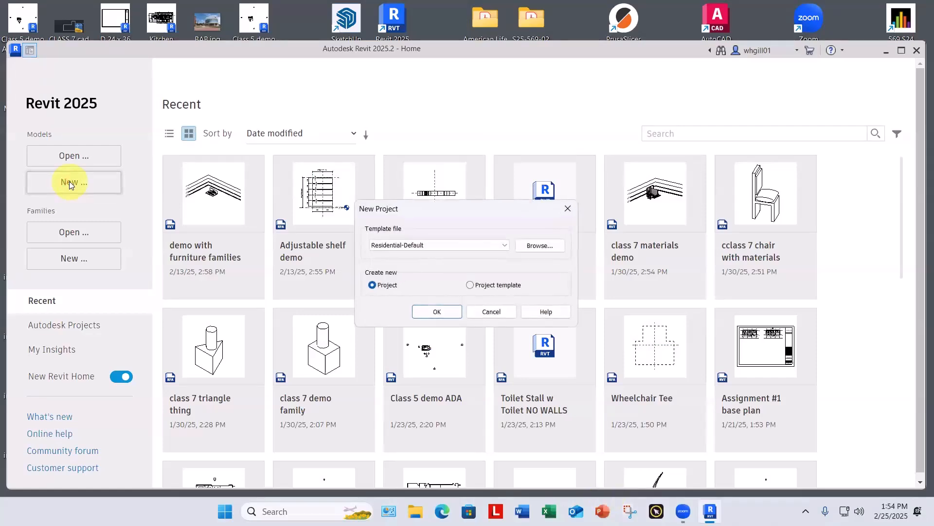
click(540, 244)
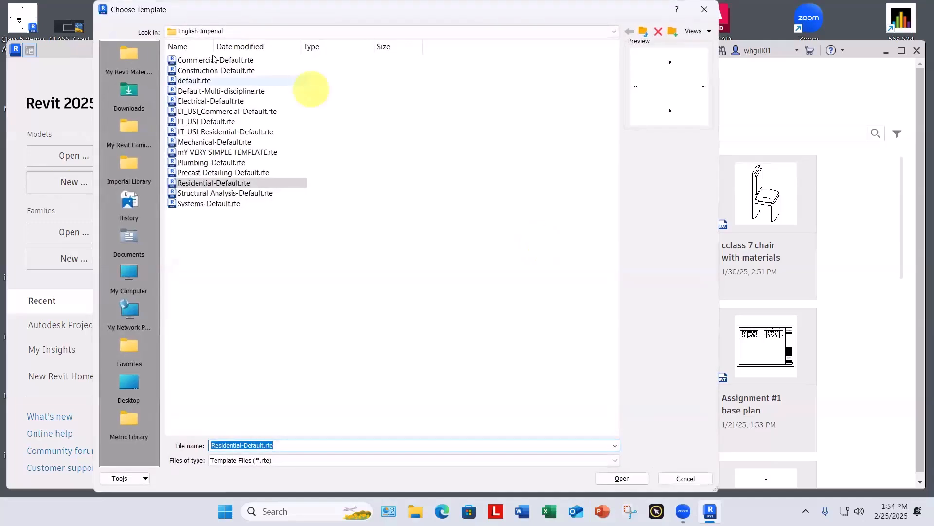
click(214, 61)
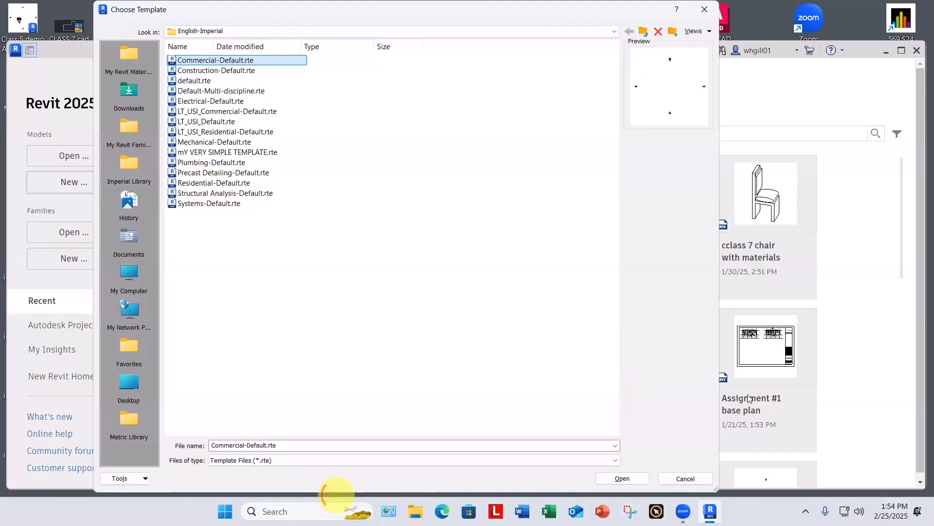
drag(337, 492, 337, 429)
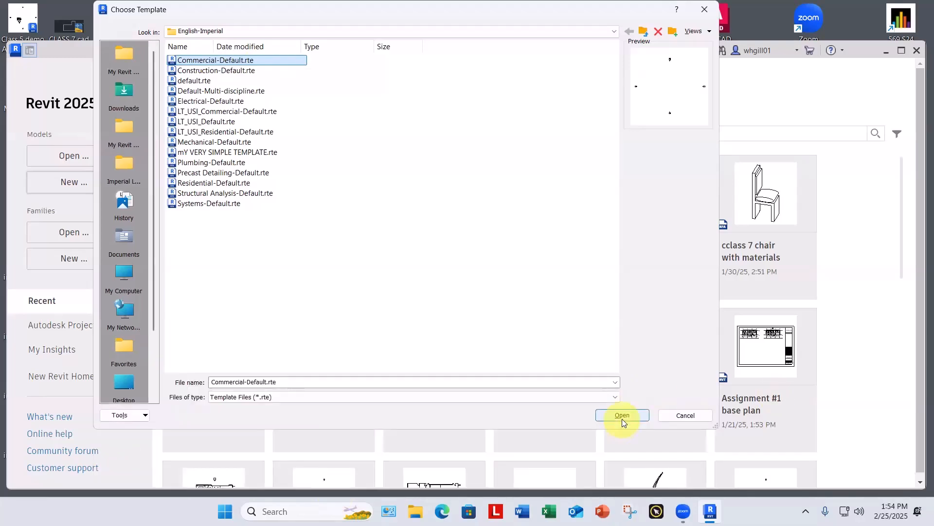
click(633, 416)
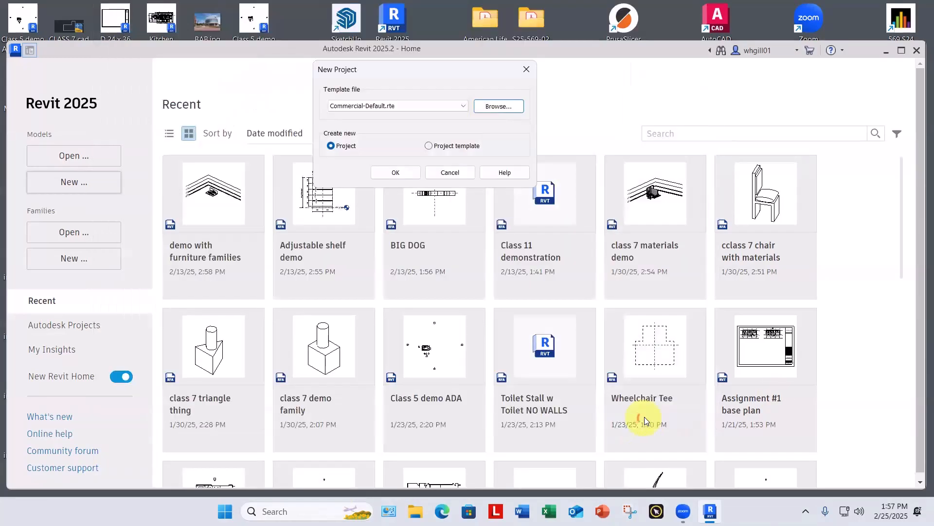
click(409, 175)
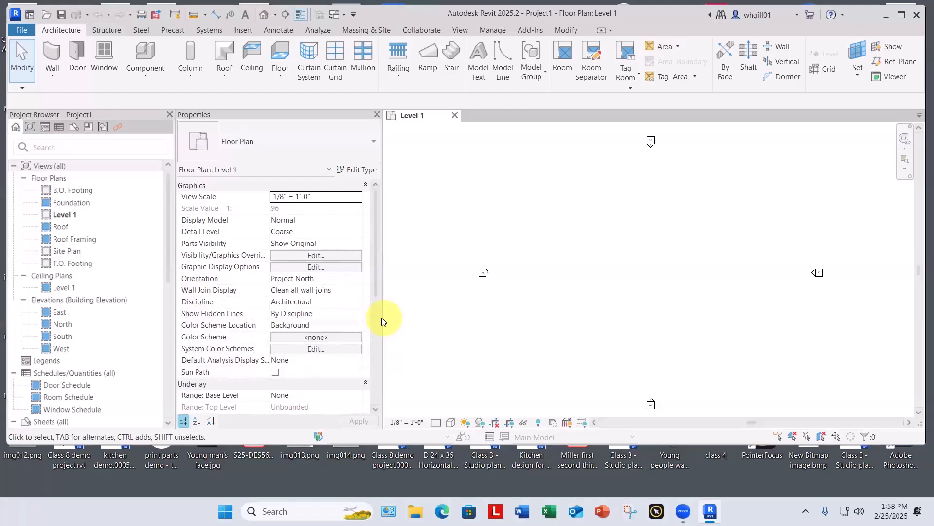
Step: Narrow the Properties palette to enlarge the drawing area and open the Site Plan floor plan
drag(381, 317, 310, 317)
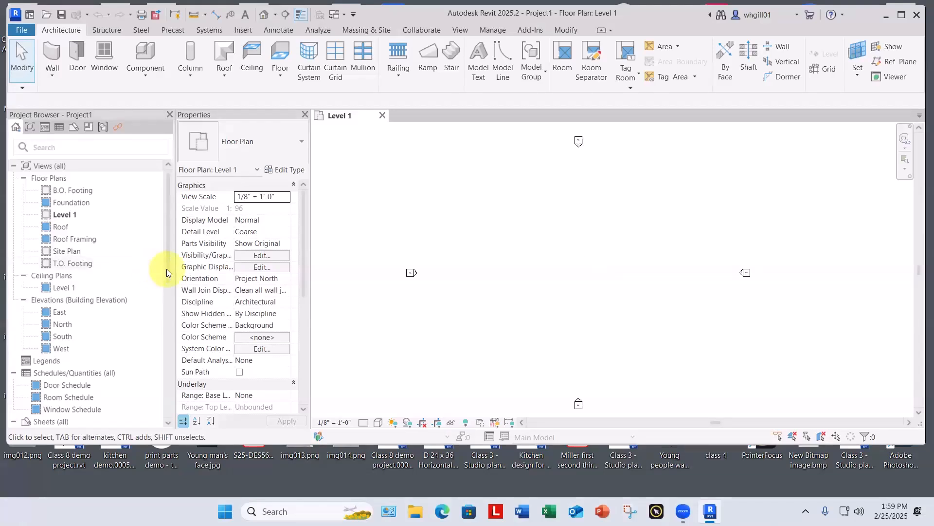
double_click(57, 252)
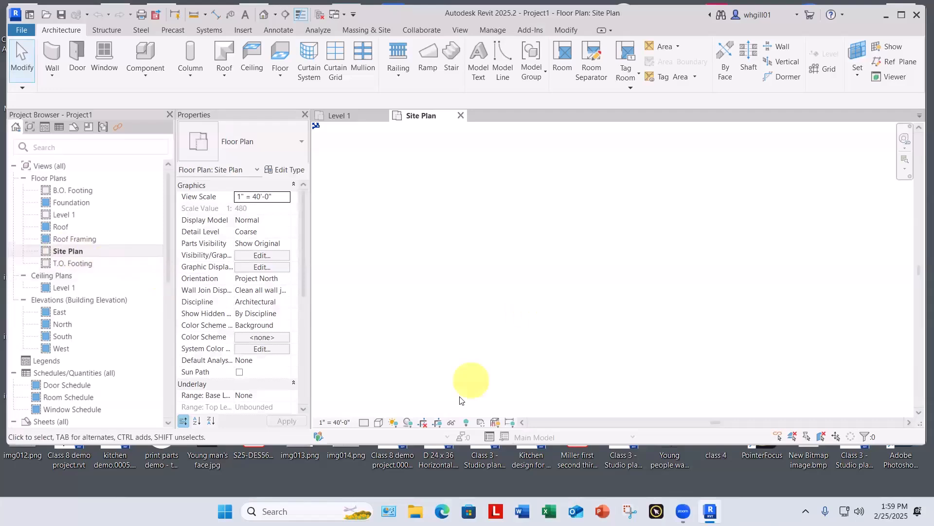
Step: Examine the Site Plan's origin points and elevation markers at full extents with Reveal Hidden Elements switched on and off
click(466, 422)
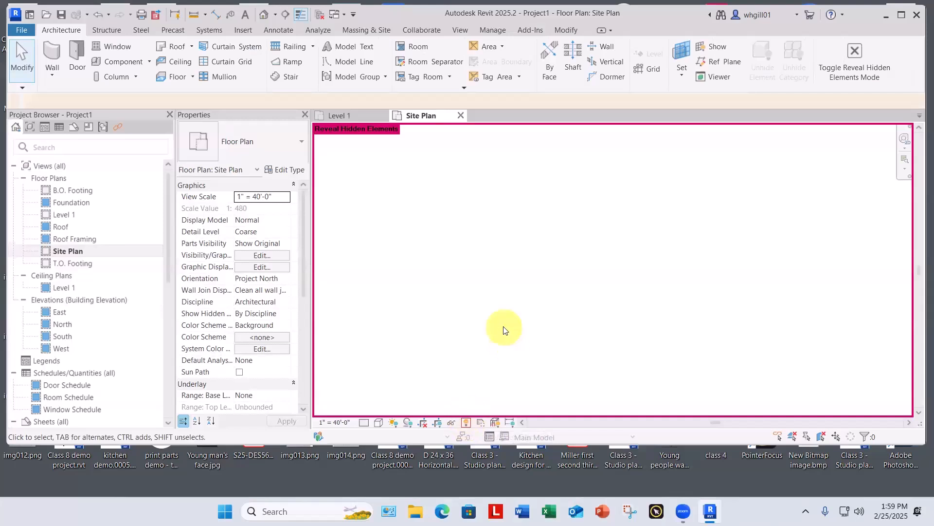
key(z)
key(e)
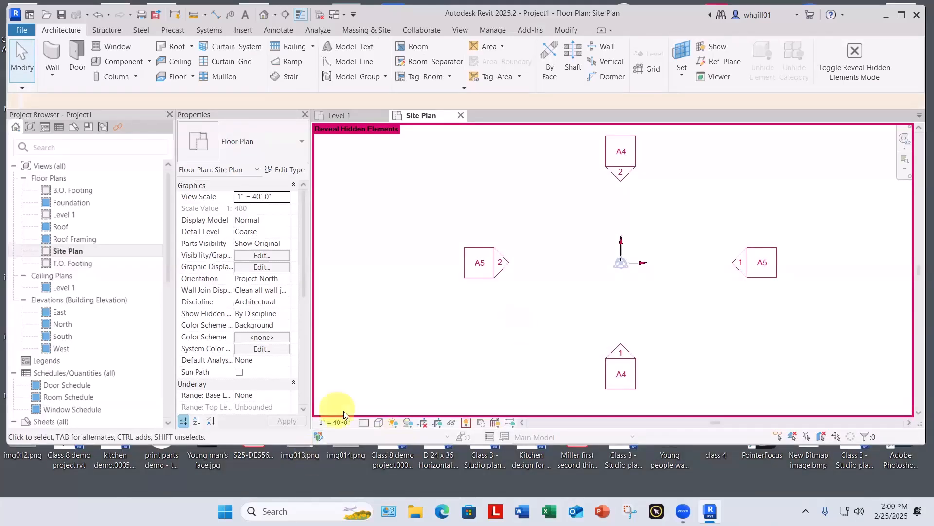
click(463, 424)
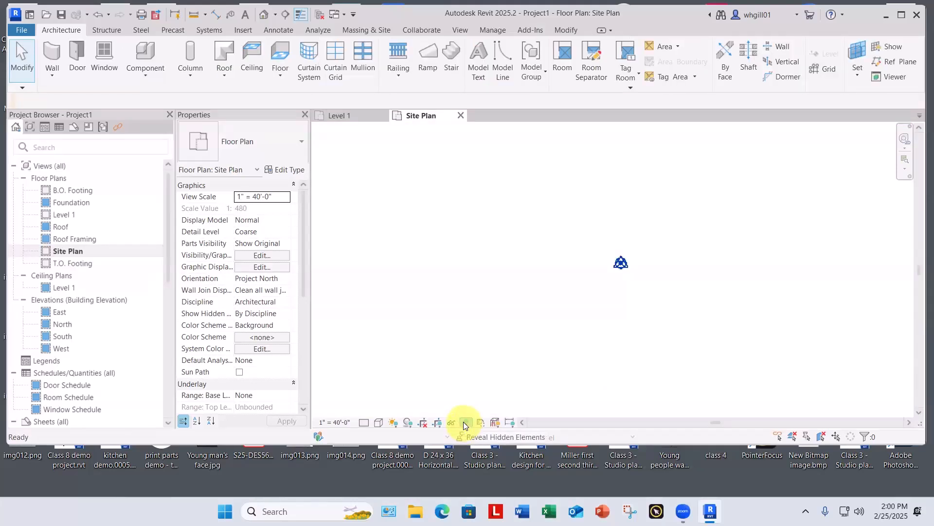
click(465, 424)
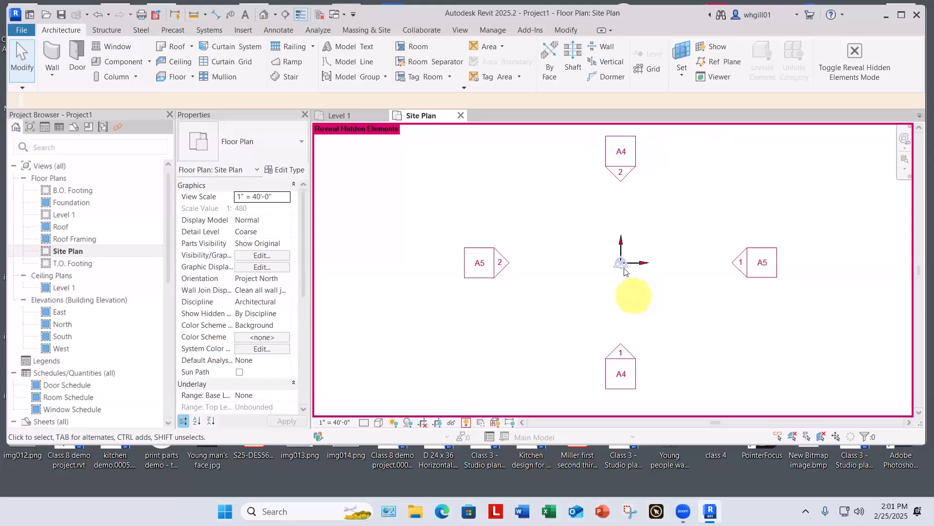
click(466, 423)
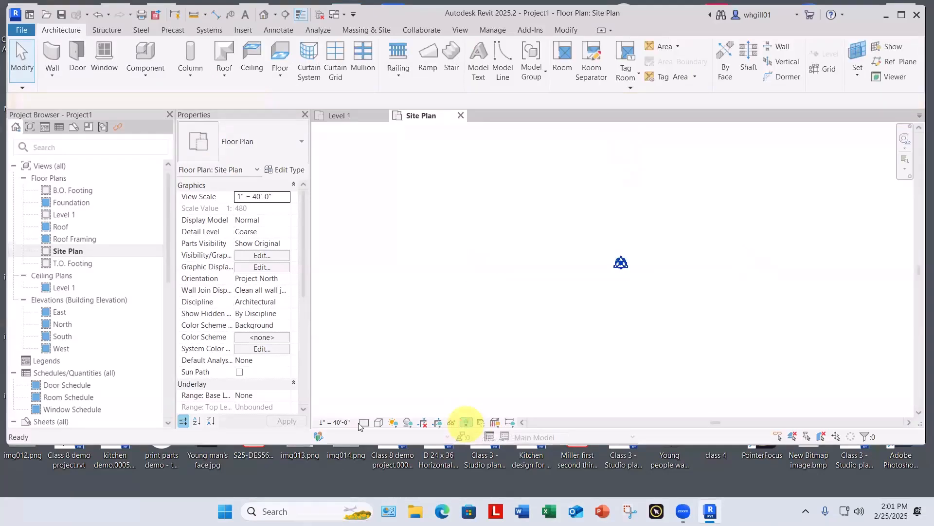
Step: From the Level 1 floor plan, start Import CAD and select American Life Building - cleaned up plan.dwg in the desktop's American Life folder
double_click(66, 215)
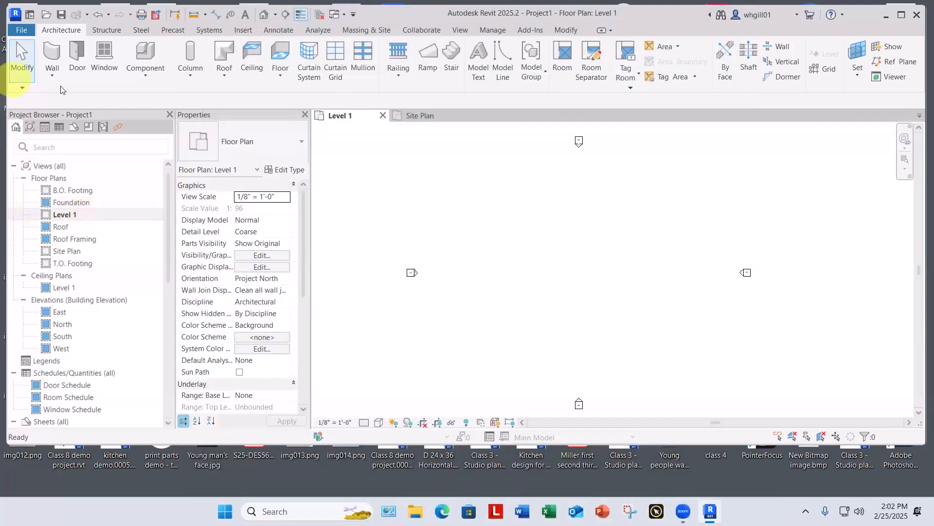
click(243, 30)
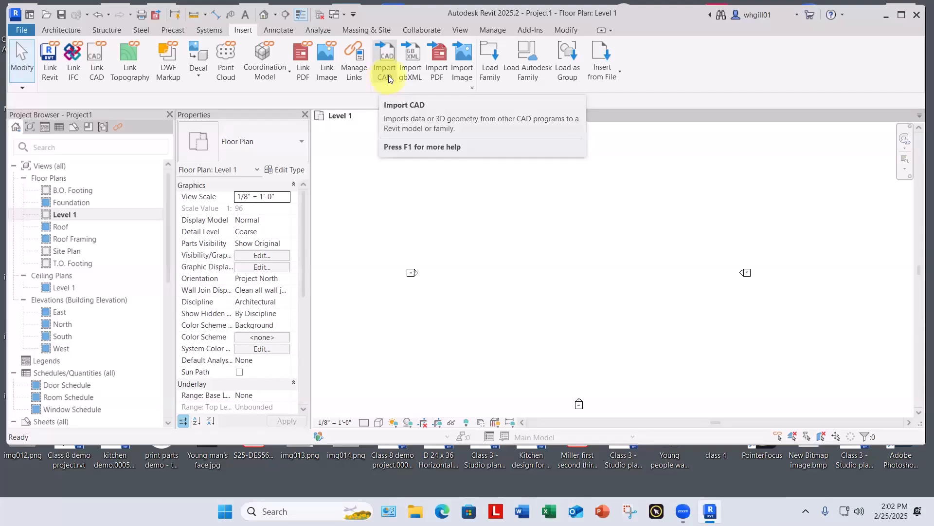
click(388, 75)
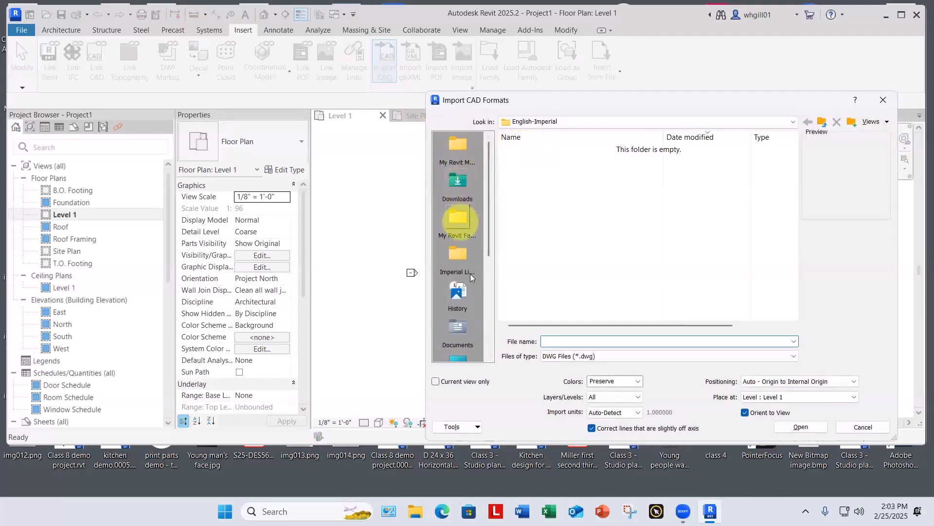
scroll(460, 228, down, 5)
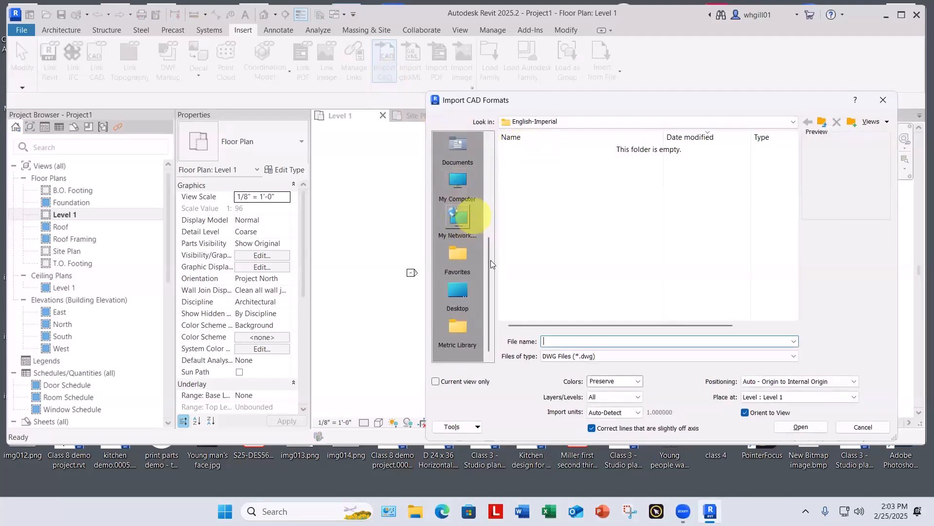
click(455, 292)
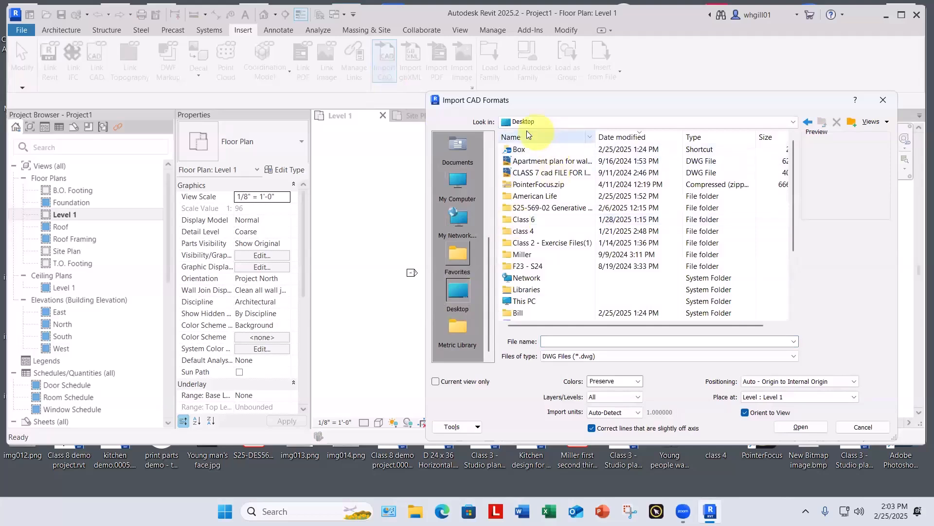
click(524, 138)
click(524, 138)
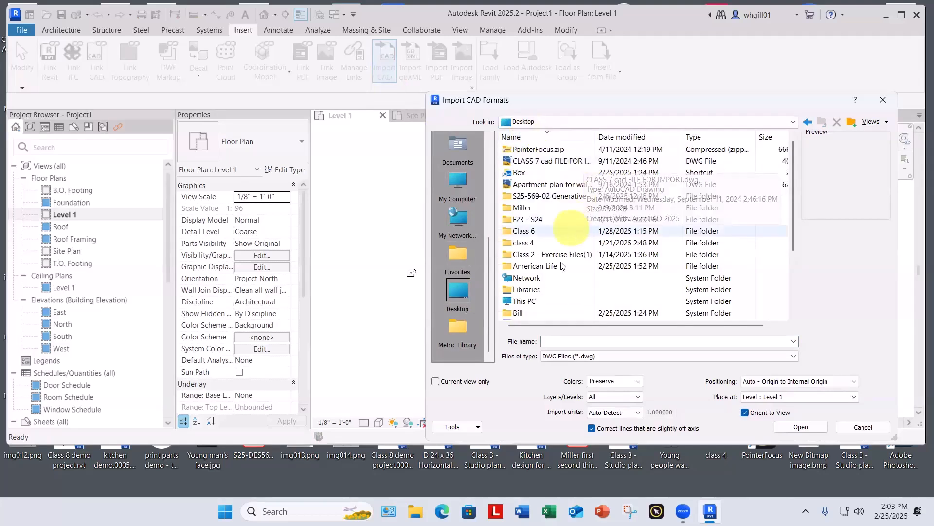
double_click(534, 268)
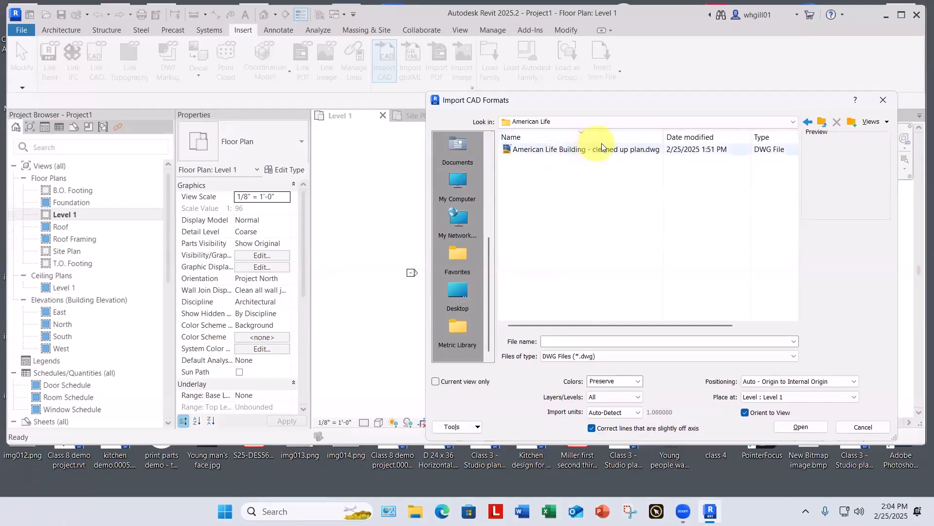
click(564, 154)
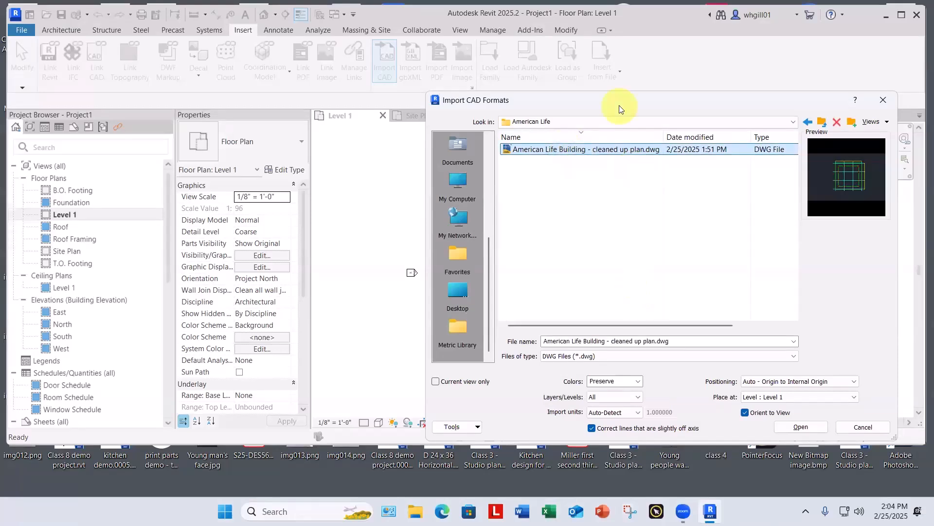
Step: Import the DWG into the current view only, with inverted colors and Auto - Origin to Internal Origin positioning
drag(621, 105, 575, 52)
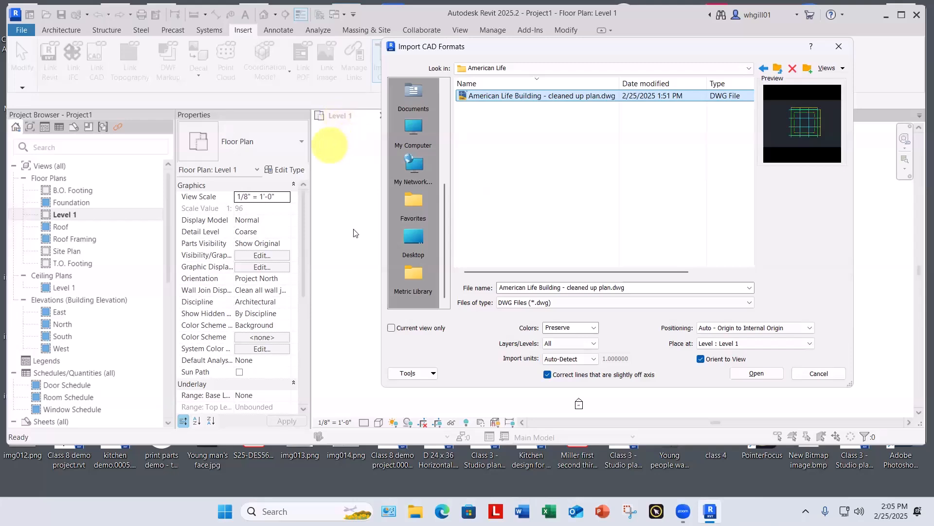
click(392, 329)
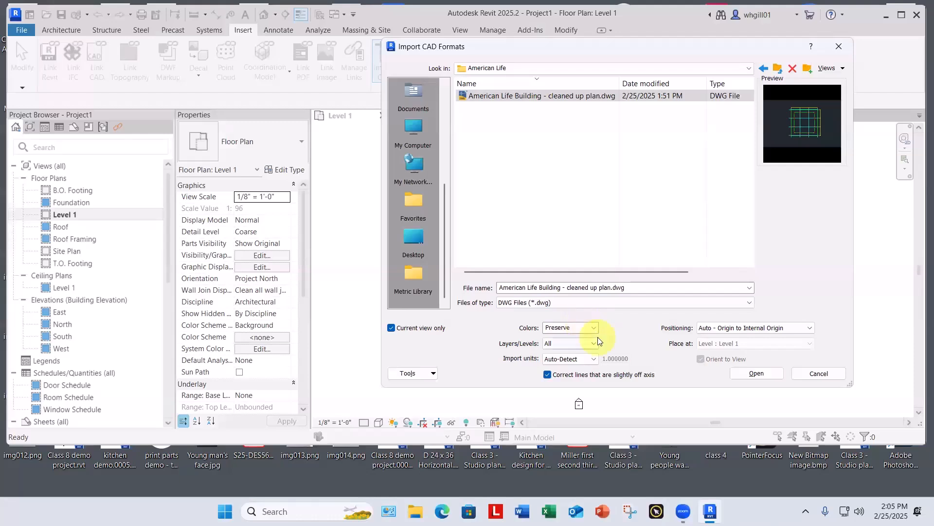
click(595, 327)
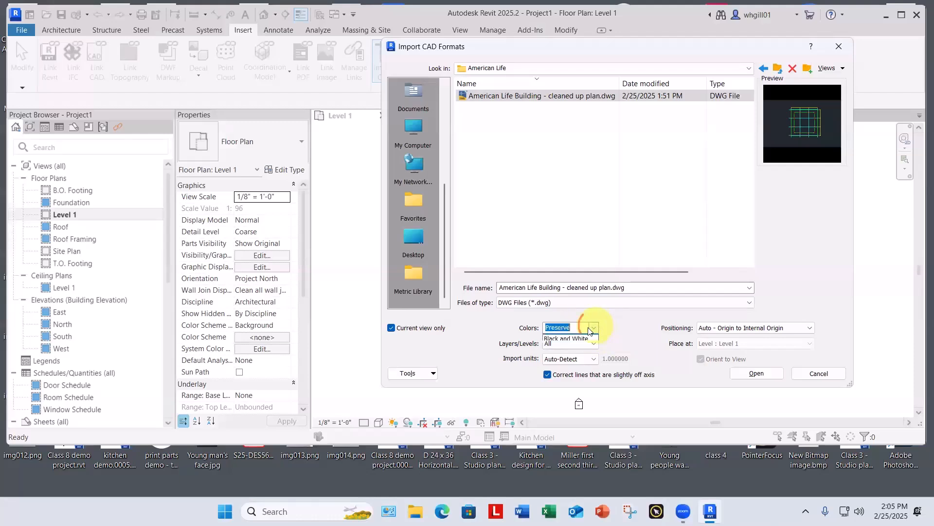
click(578, 339)
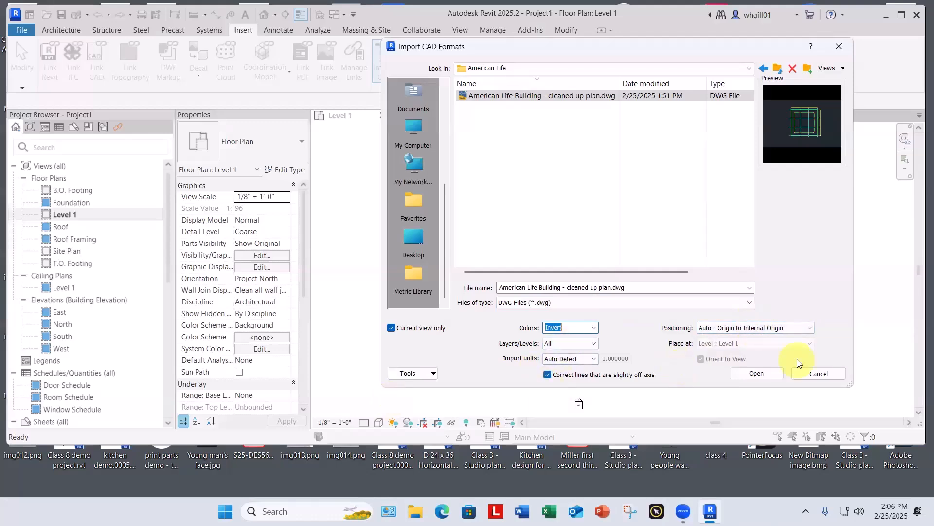
click(757, 373)
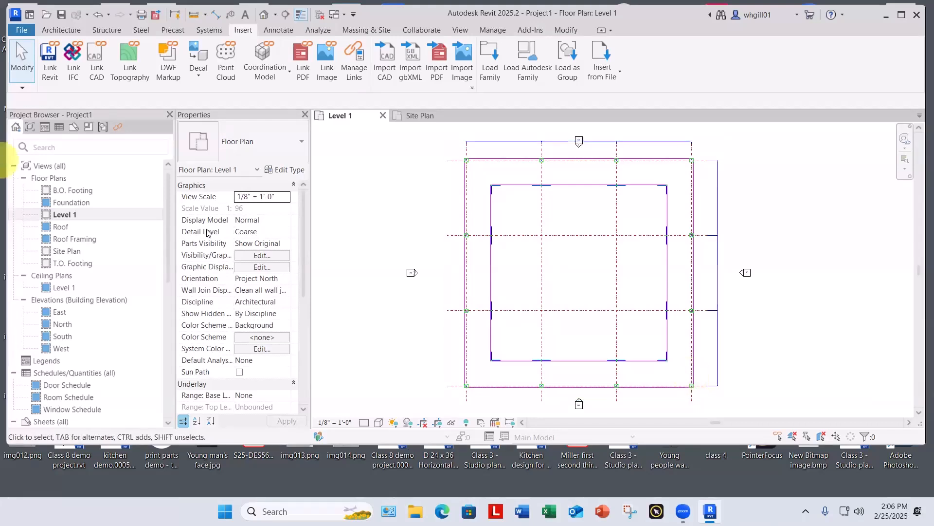
Step: Select the imported American Life Building plan and try to move it from its pinned position
click(464, 215)
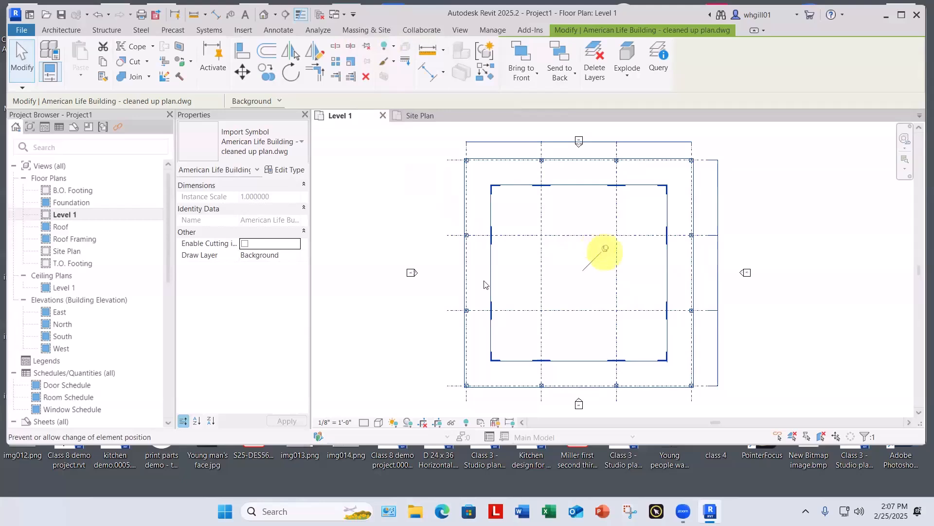
click(417, 234)
click(487, 235)
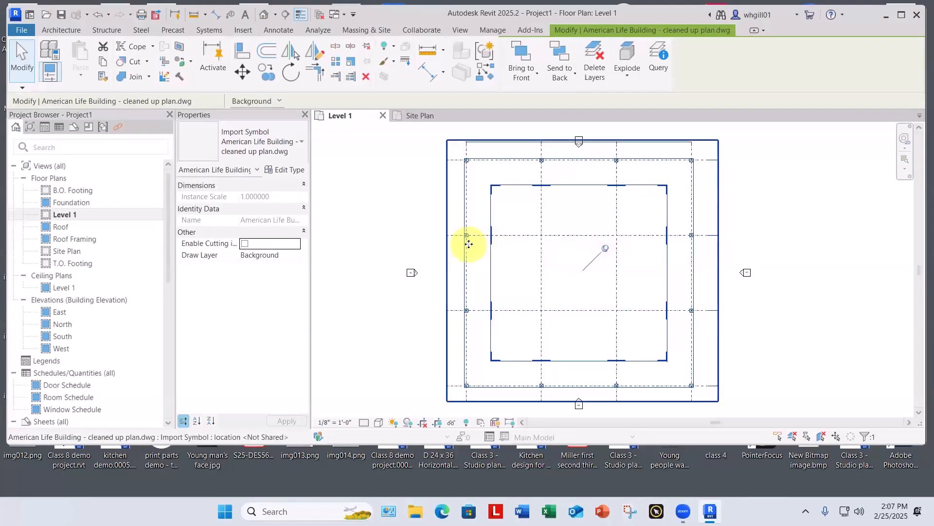
drag(469, 244, 406, 220)
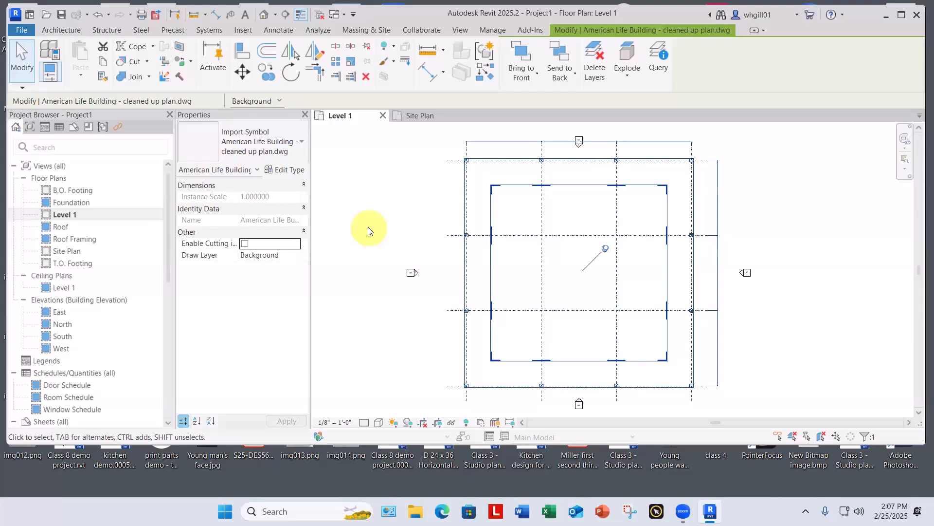
Step: Examine the Select pinned elements option and check how the imported plan responds to selection
click(24, 89)
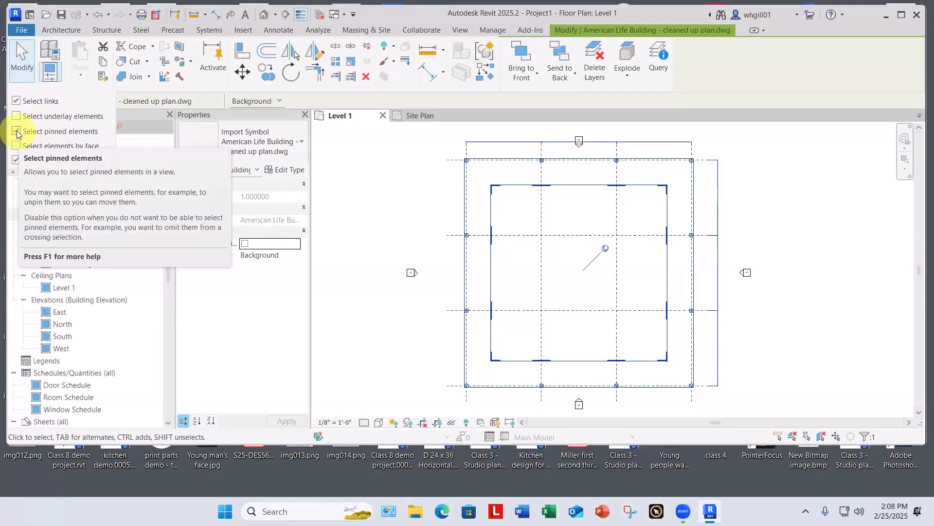
click(467, 224)
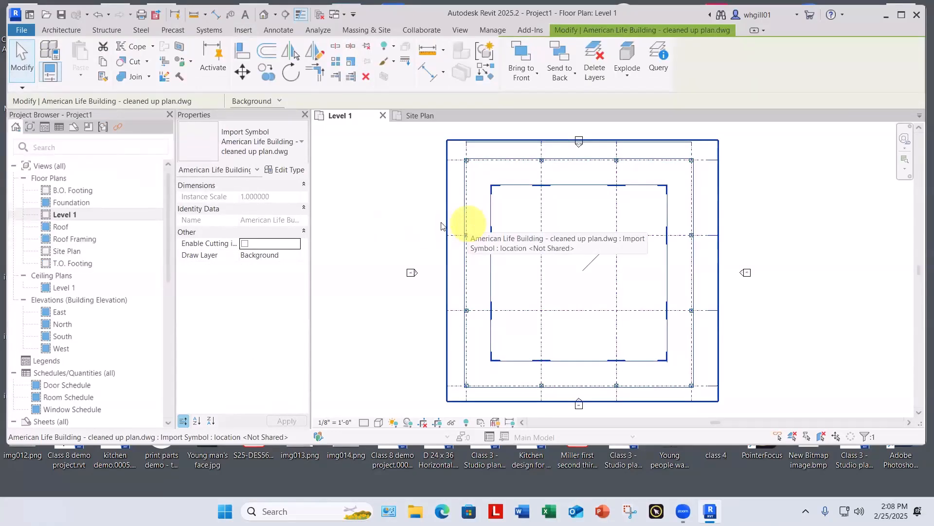
click(402, 227)
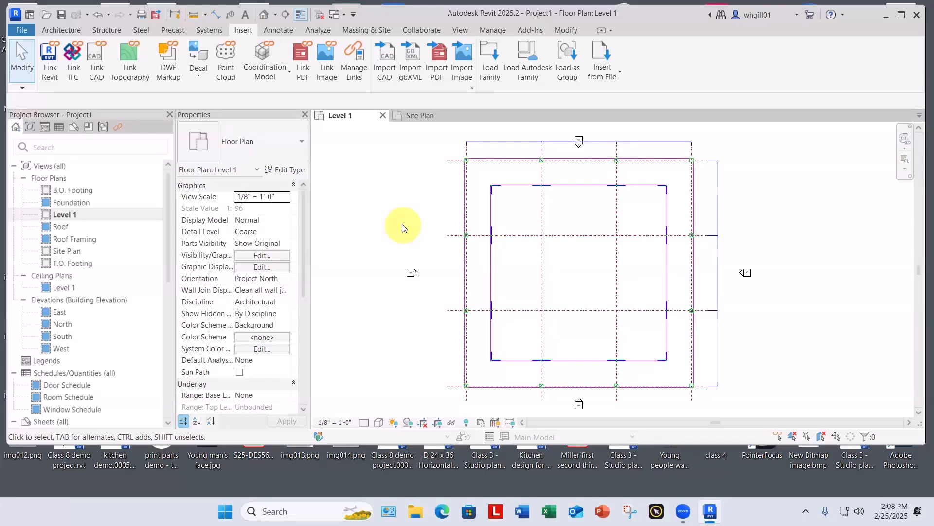
click(592, 240)
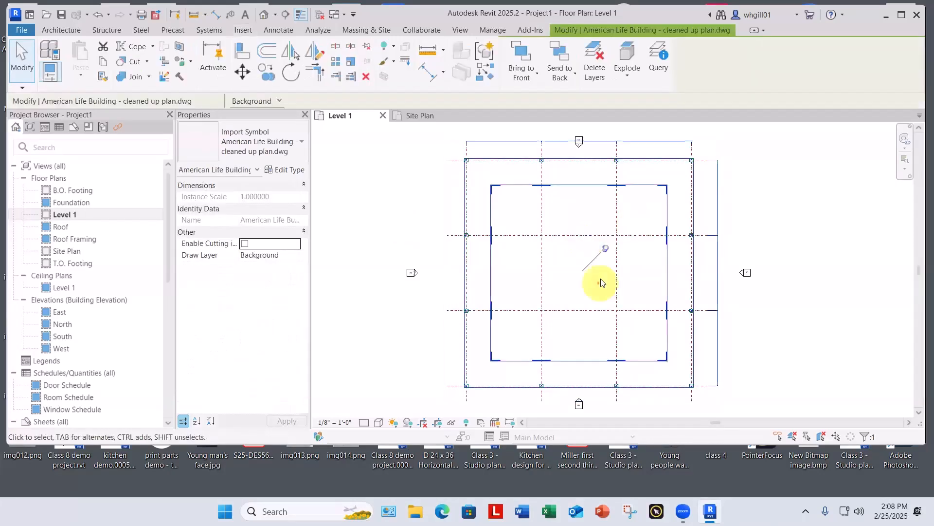
click(430, 194)
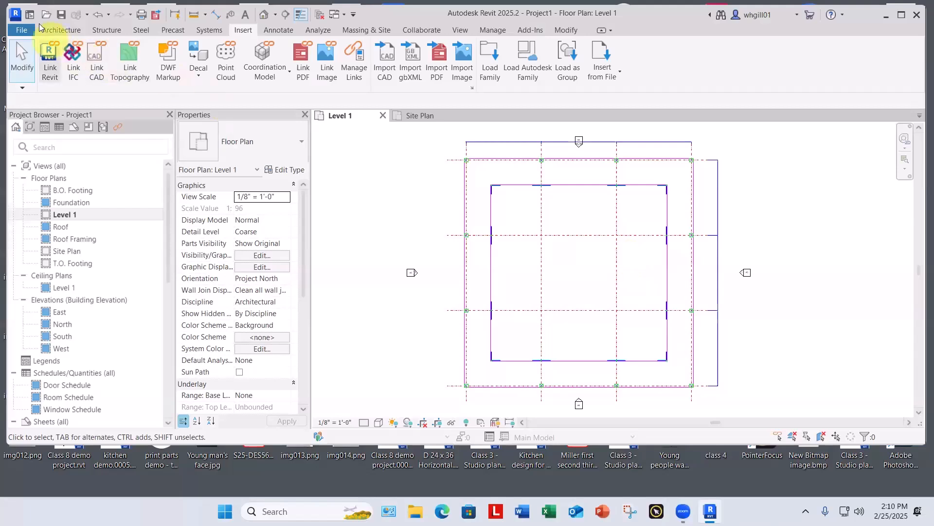
Step: Draw a vertical grid line along the imported plan's leftmost column line, from above the top column row to below the bottom row
click(61, 27)
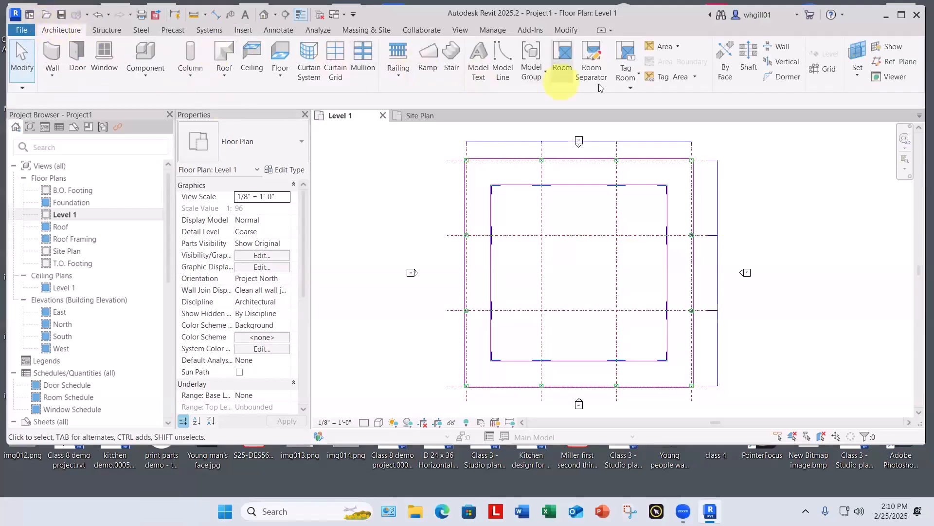
click(824, 70)
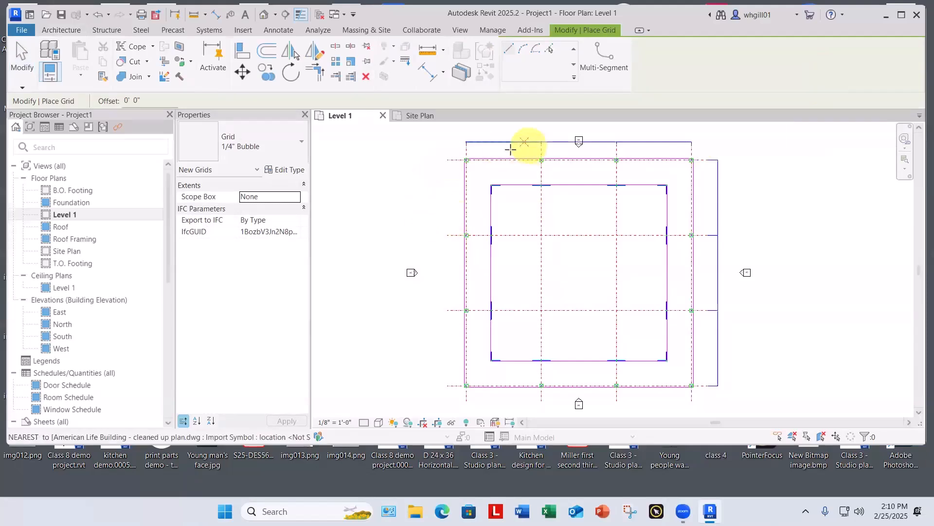
scroll(469, 136, up, 4)
middle_drag(475, 201, 468, 229)
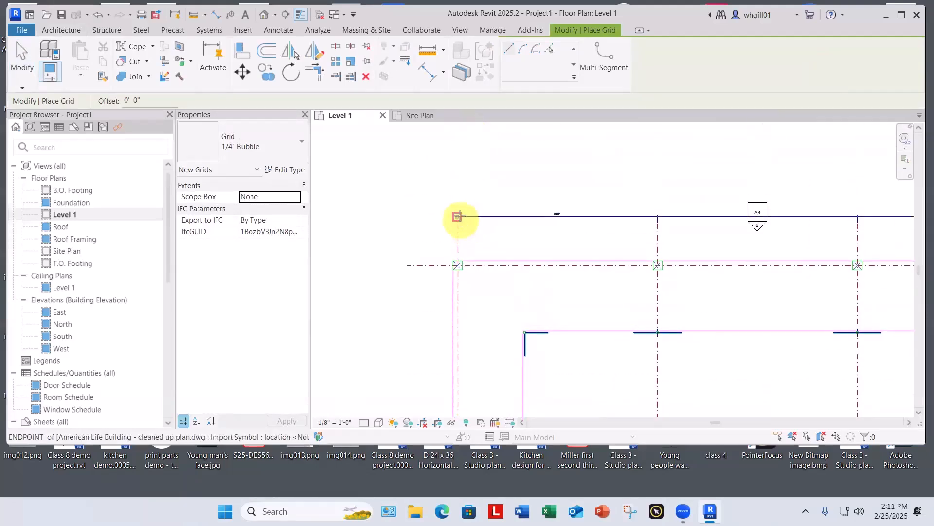
scroll(458, 221, up, 1)
scroll(458, 222, up, 4)
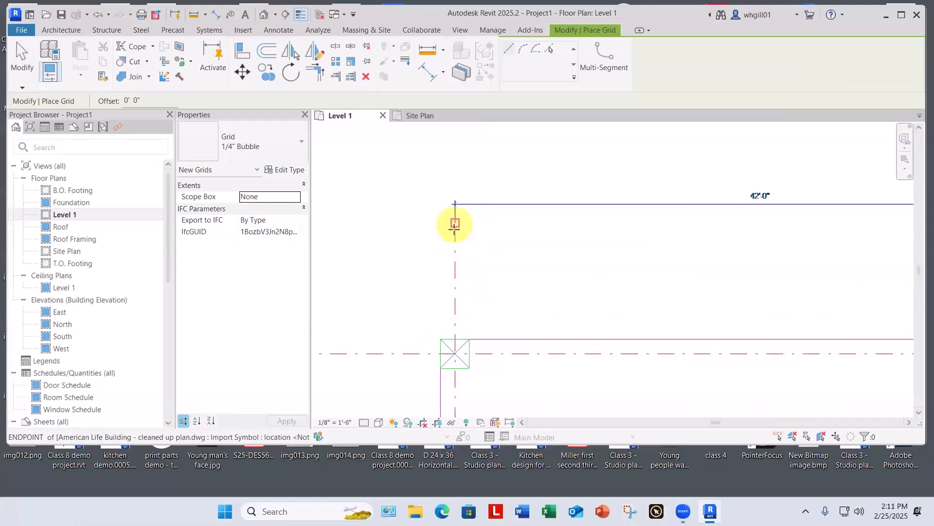
click(455, 225)
scroll(457, 266, down, 2)
scroll(458, 265, down, 3)
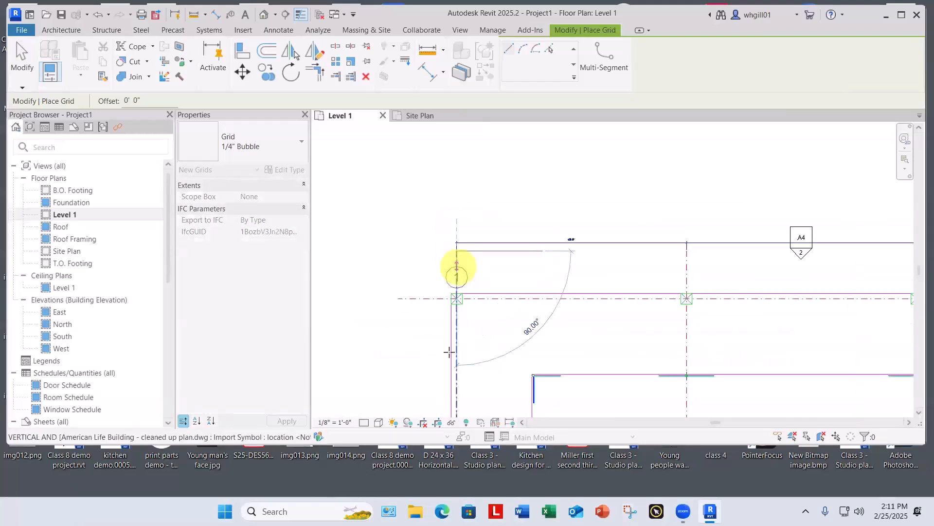
scroll(466, 345, up, 3)
middle_drag(488, 376, 389, 166)
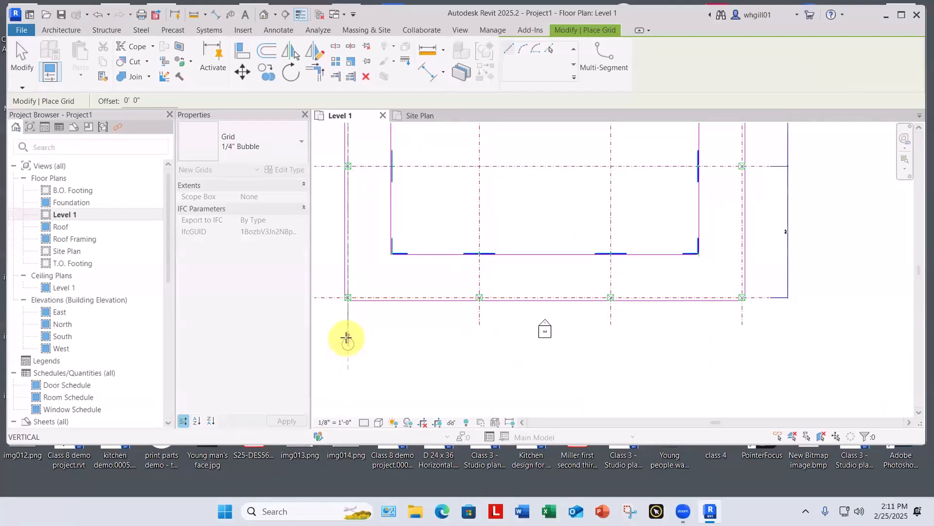
click(347, 332)
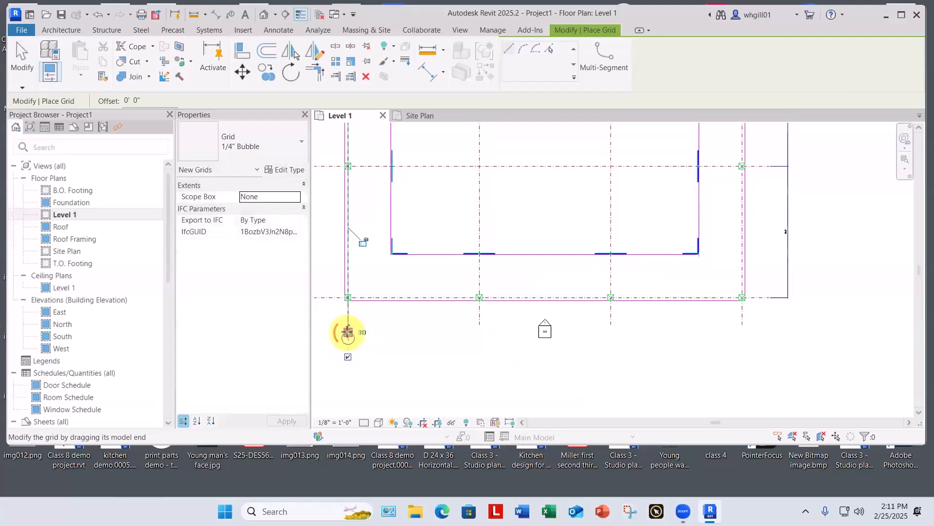
key(Escape)
key(Escape)
scroll(417, 303, down, 3)
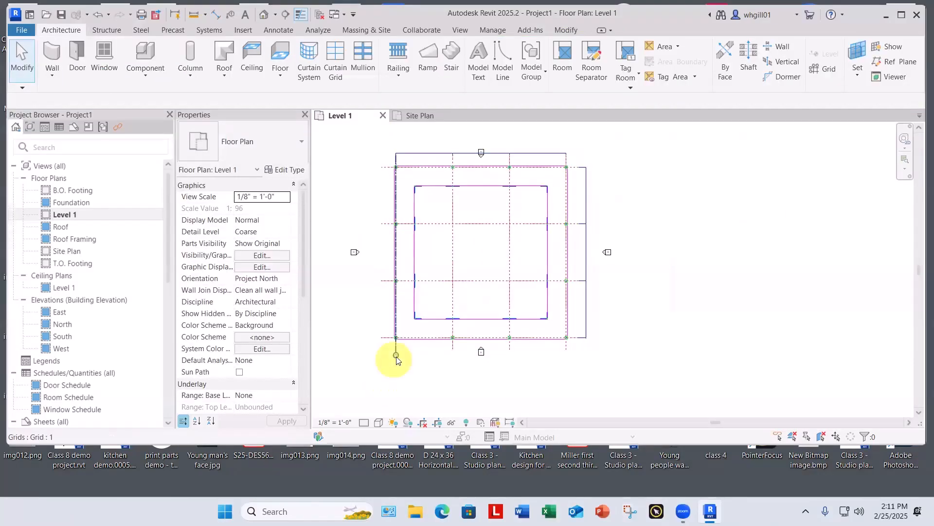
Step: Hide grid line 1's bubble at its bottom end and show the bubble at its top end
scroll(398, 374, up, 1)
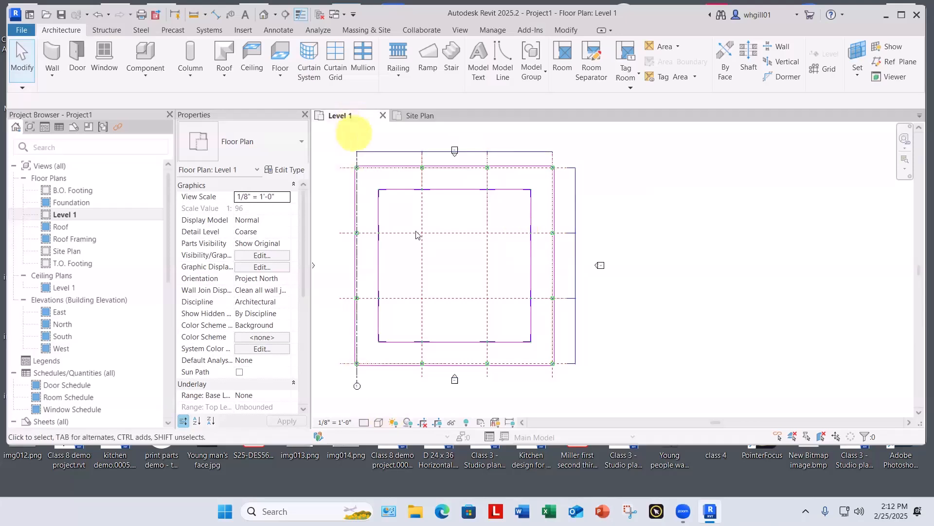
click(358, 377)
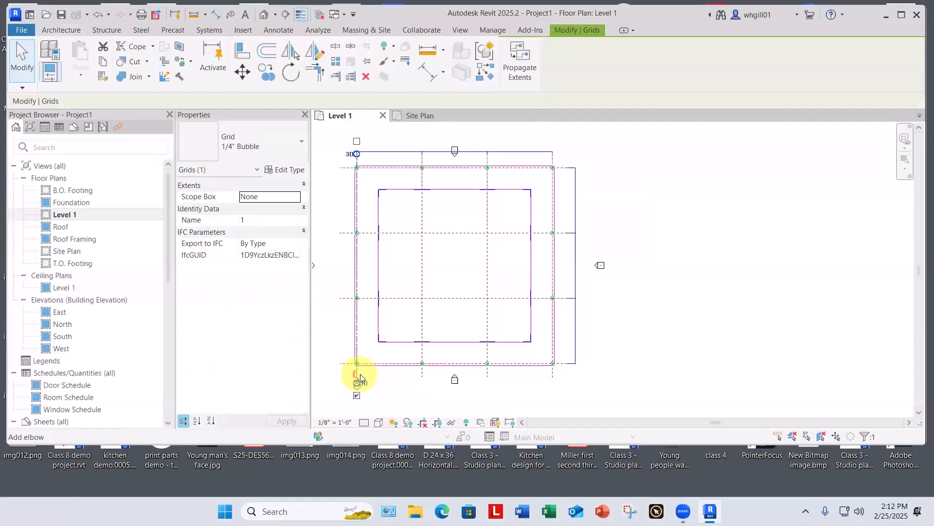
scroll(366, 407, up, 5)
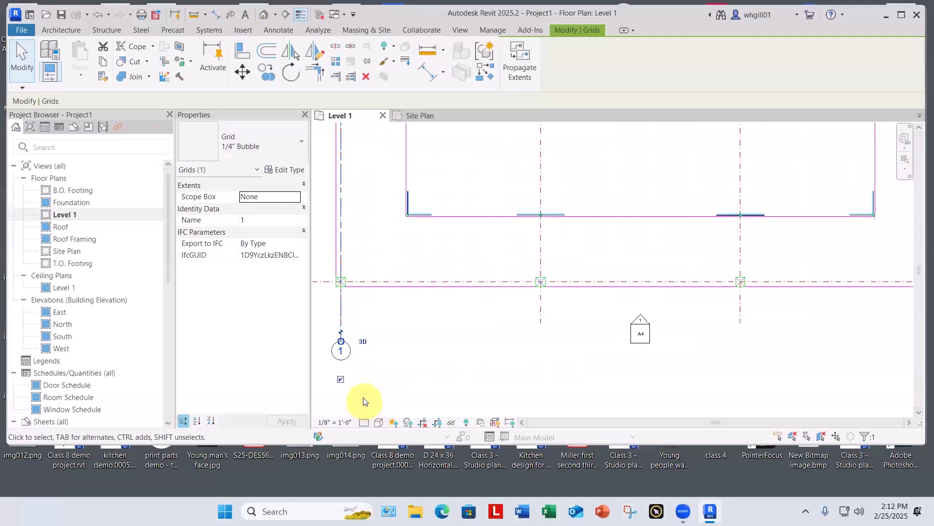
click(331, 373)
scroll(396, 286, down, 5)
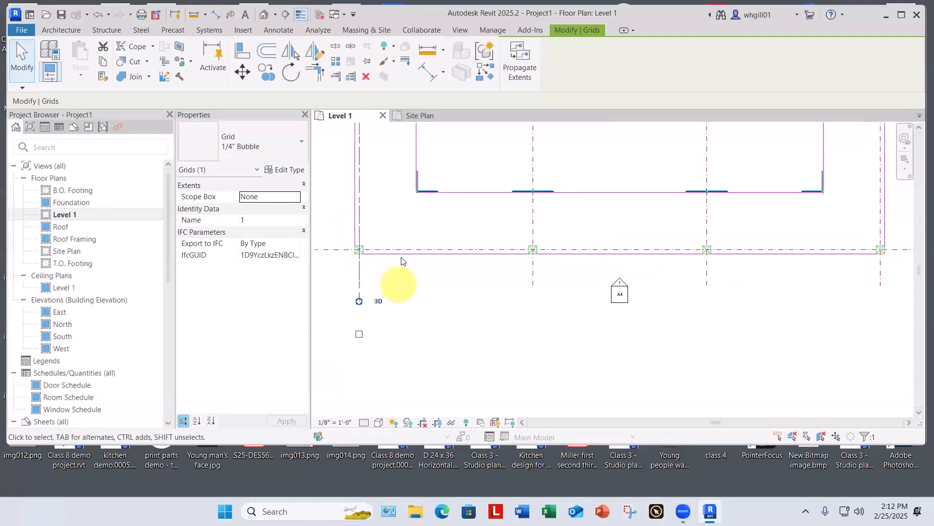
scroll(355, 236, up, 5)
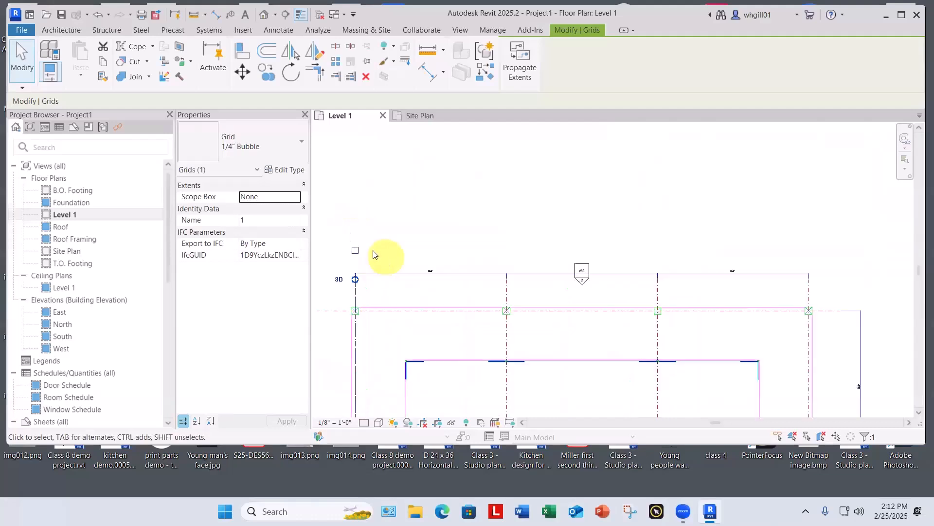
click(329, 240)
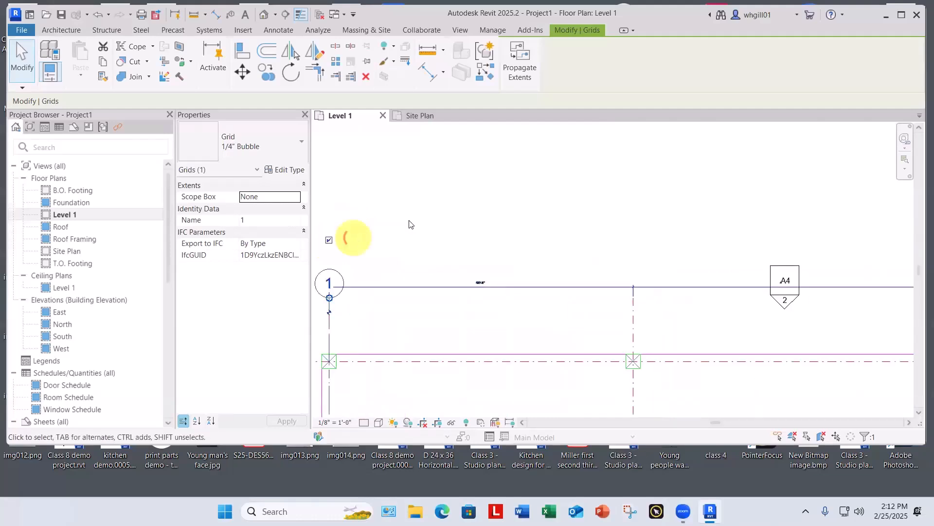
click(407, 219)
scroll(422, 216, down, 1)
scroll(422, 217, down, 4)
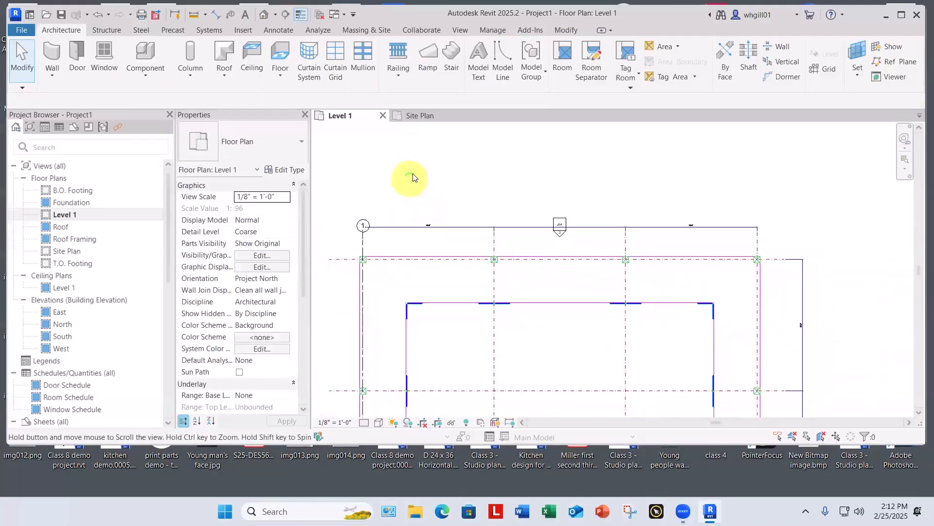
scroll(422, 176, down, 2)
middle_drag(429, 182, 390, 326)
scroll(413, 152, up, 5)
scroll(392, 161, up, 3)
scroll(390, 326, up, 1)
scroll(389, 323, down, 4)
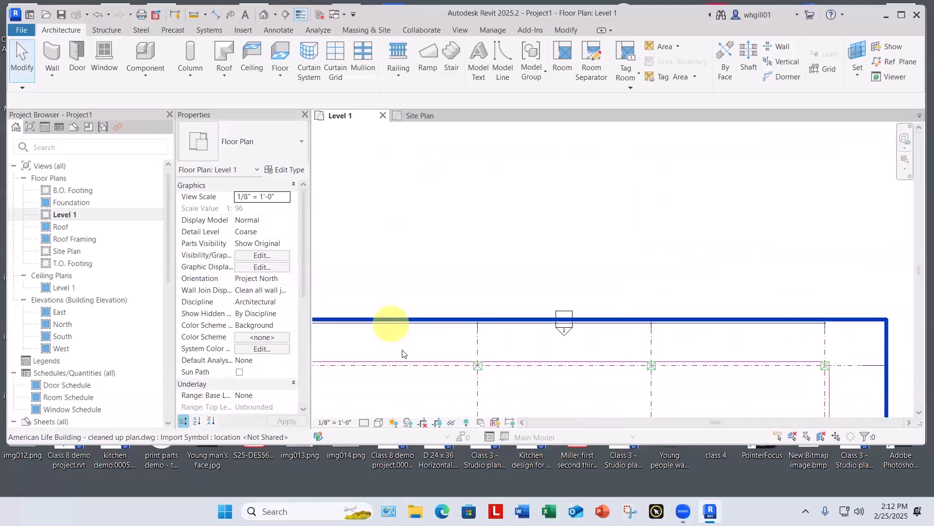
middle_drag(409, 357, 386, 170)
scroll(410, 194, down, 2)
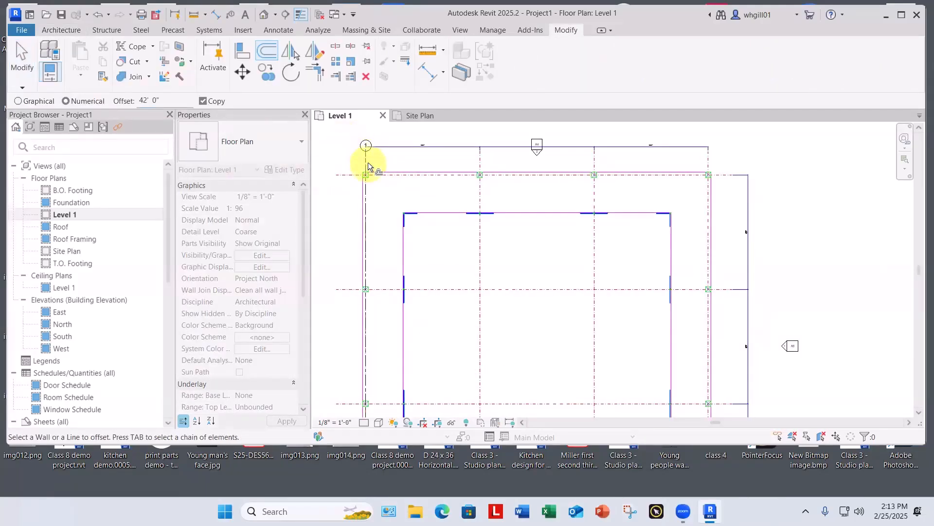
key(Escape)
key(Escape)
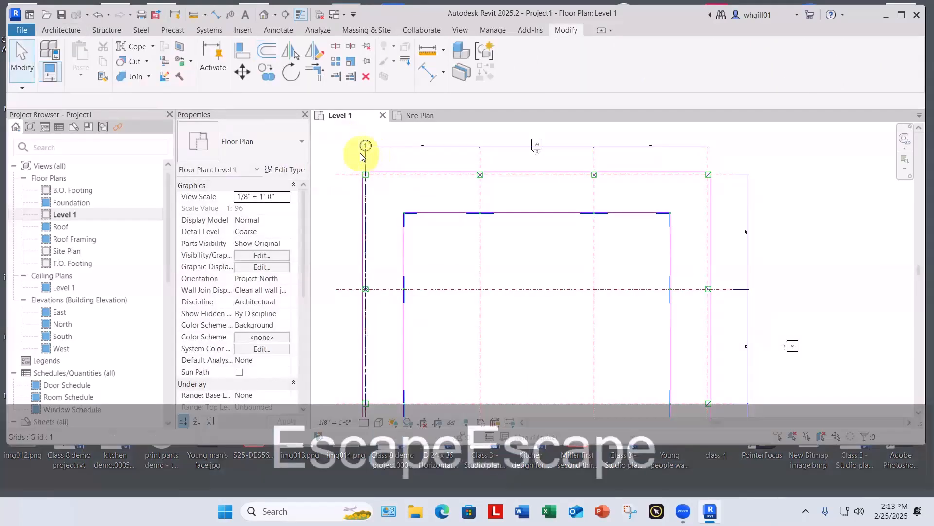
Step: Copy grid line 1 with the Multiple option onto the plan's other three vertical column lines, spaced 42'-0" apart
click(367, 162)
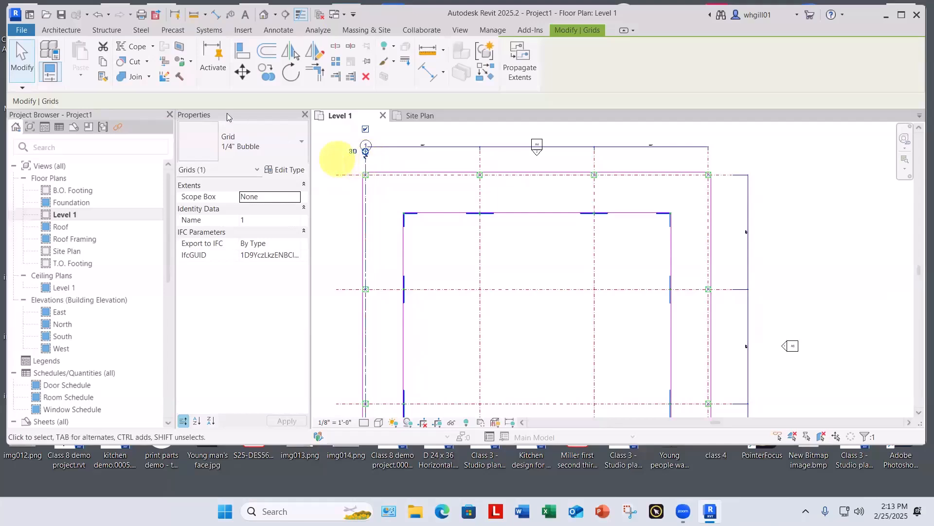
click(267, 71)
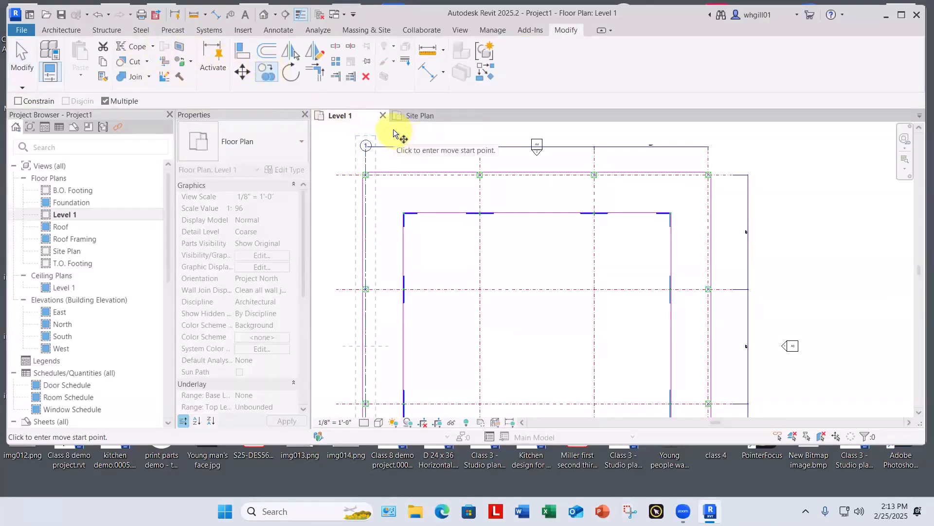
click(366, 162)
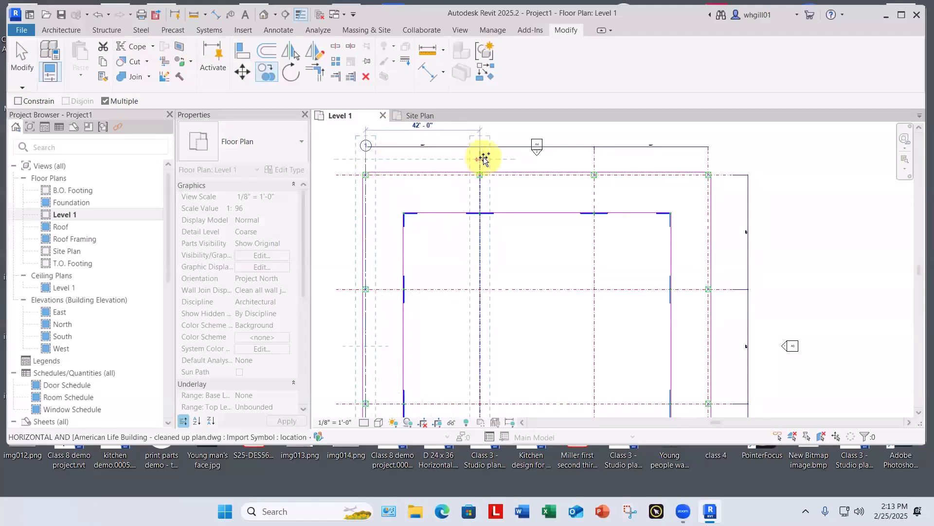
middle_drag(488, 243, 489, 244)
middle_drag(485, 160, 482, 252)
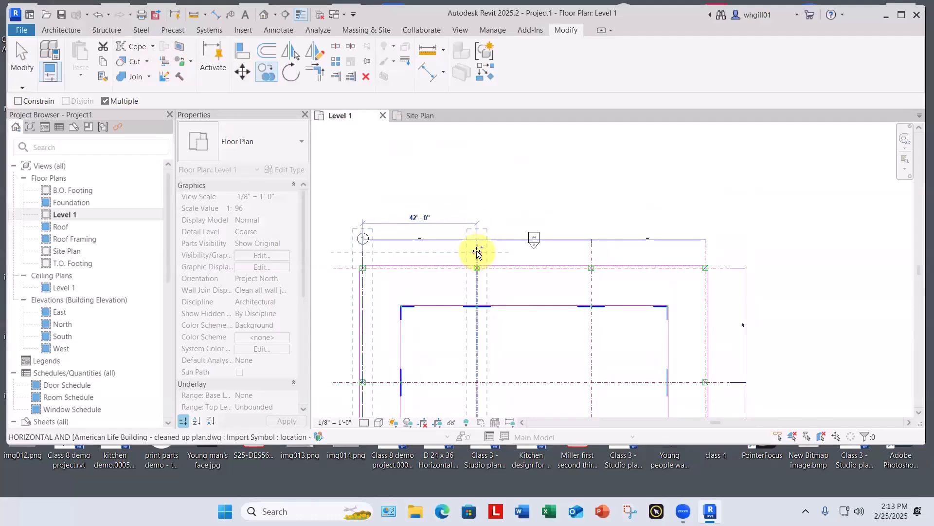
click(477, 252)
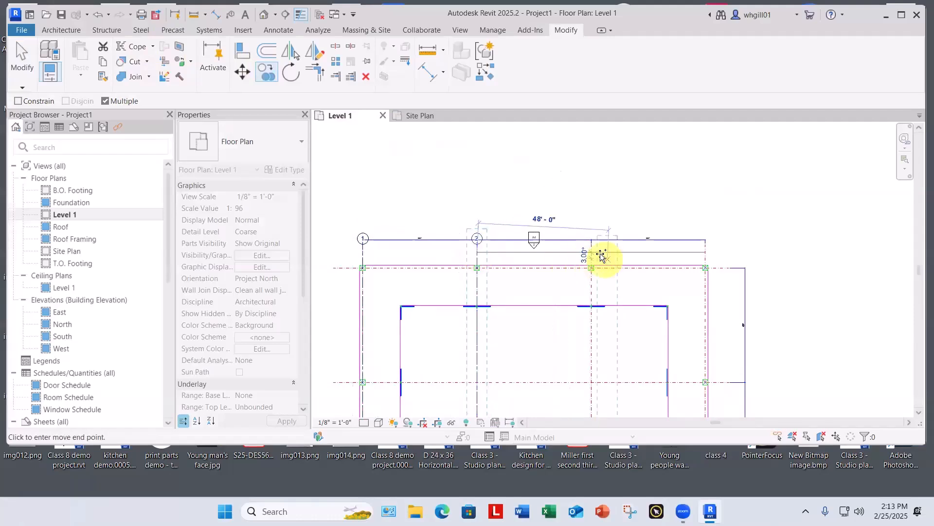
click(601, 255)
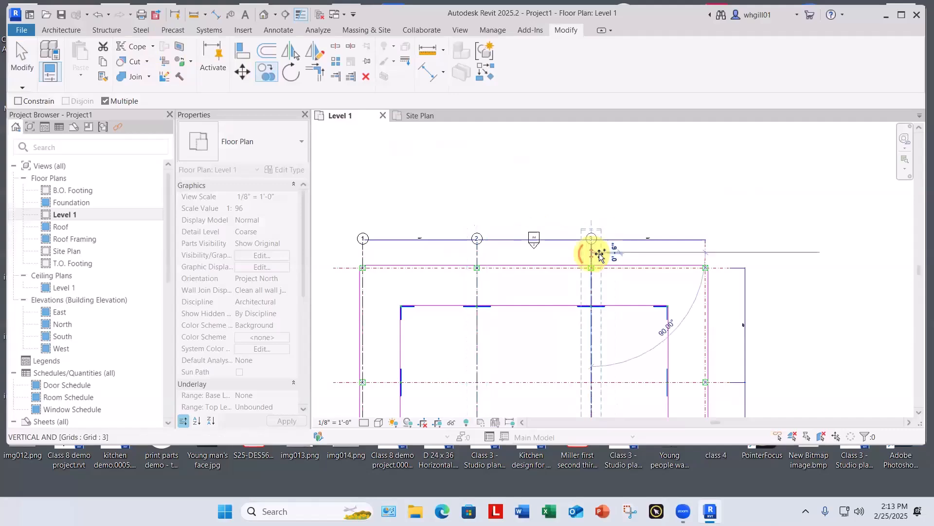
click(706, 254)
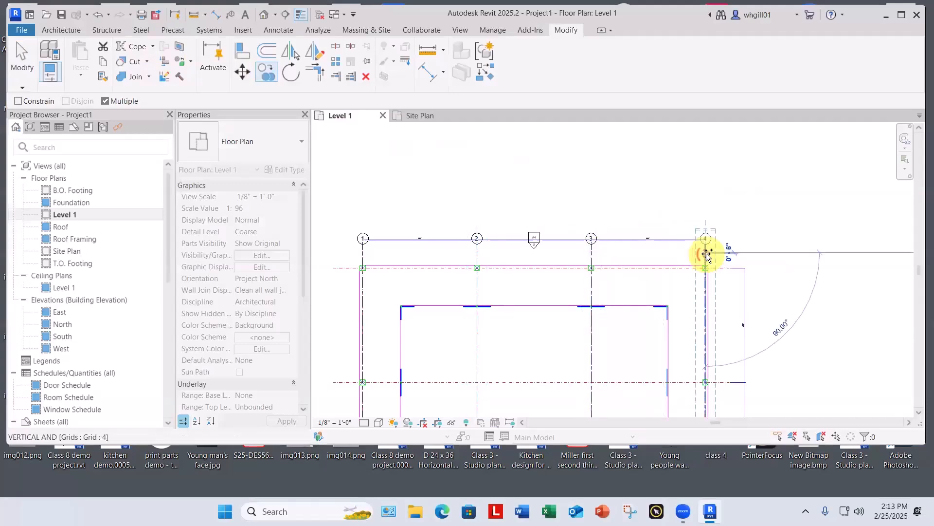
key(Escape)
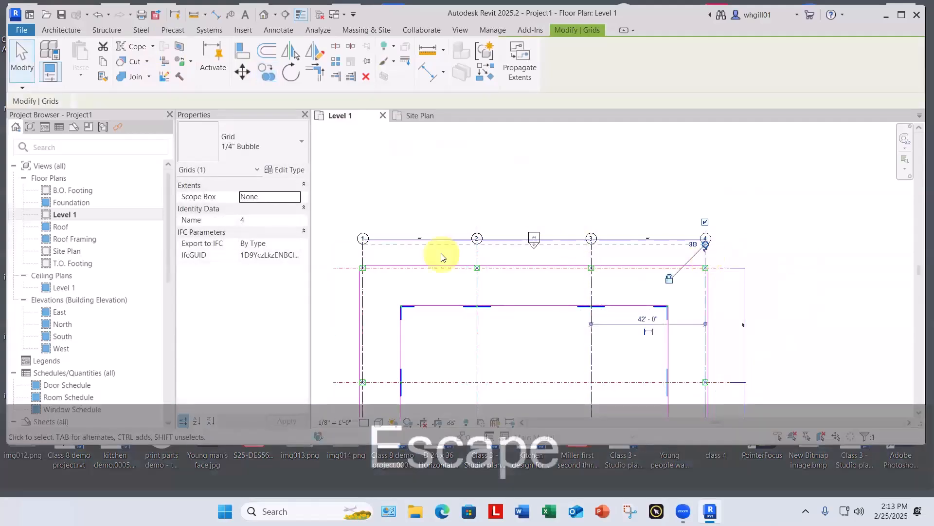
Step: Examine the numbering and alignment of the copied grid bubbles above the top column row
scroll(463, 250, up, 3)
scroll(491, 232, down, 3)
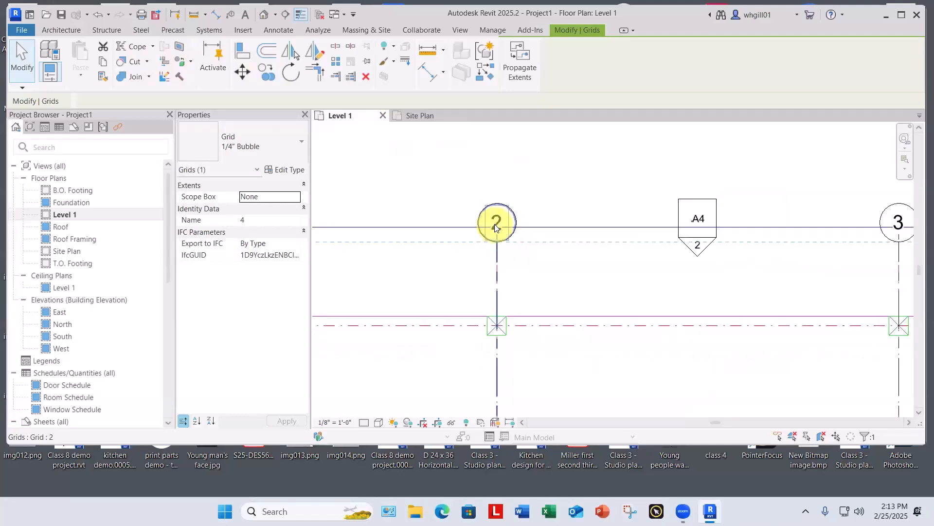
scroll(492, 231, down, 1)
middle_drag(478, 250, 413, 298)
scroll(452, 205, down, 1)
scroll(466, 208, down, 1)
scroll(709, 243, up, 2)
scroll(686, 263, up, 1)
scroll(633, 297, up, 1)
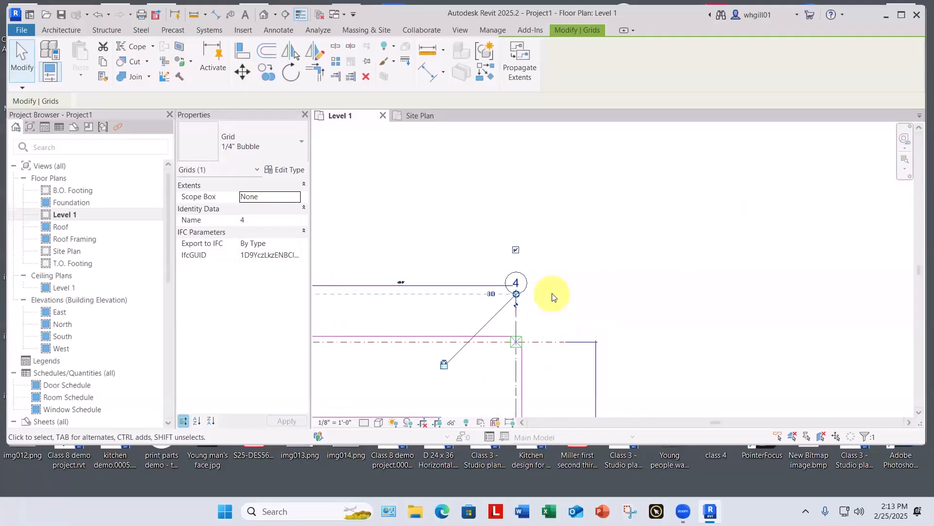
key(Escape)
Step: Shift grid line 4 about 7'-6" to the left of the rightmost column line
scroll(553, 293, down, 4)
middle_drag(553, 293, 627, 199)
scroll(573, 147, up, 2)
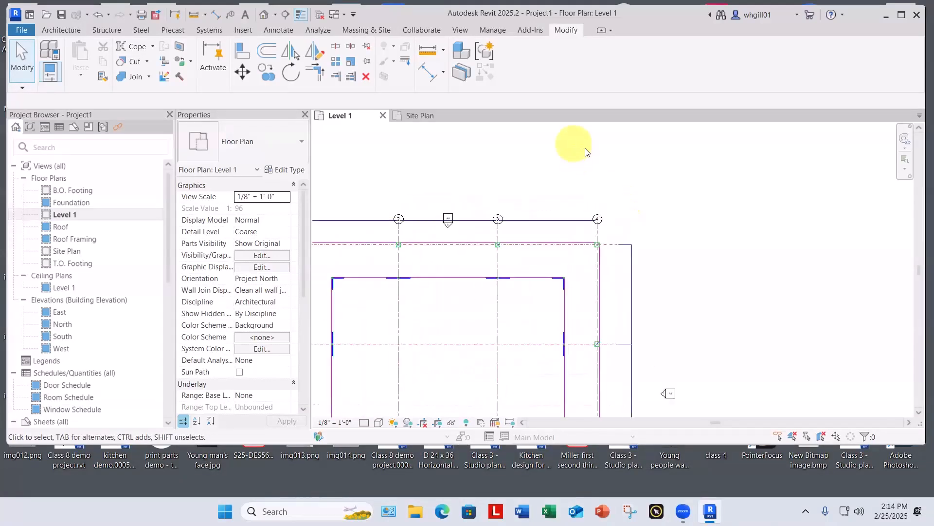
drag(601, 255, 581, 250)
click(669, 214)
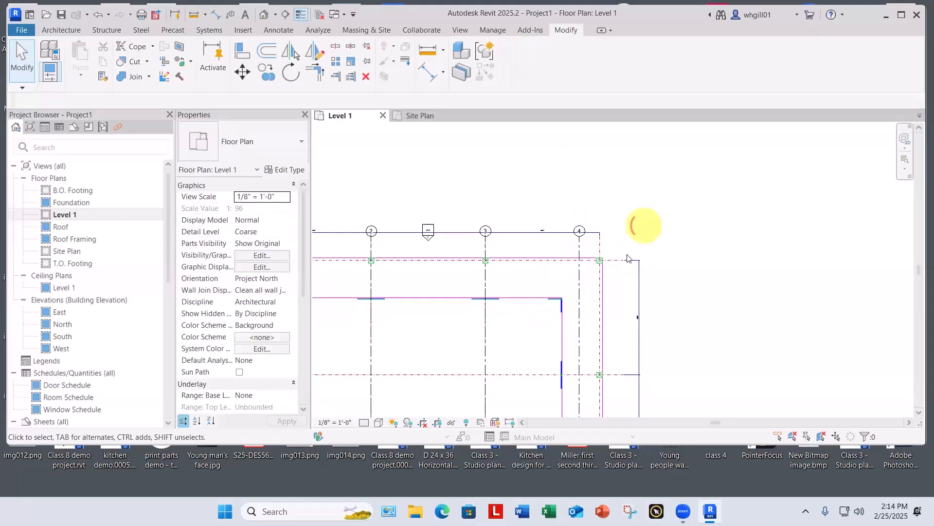
Step: Move grid line 4 horizontally 7'-6" to the right, back onto the rightmost column line
scroll(620, 256, up, 4)
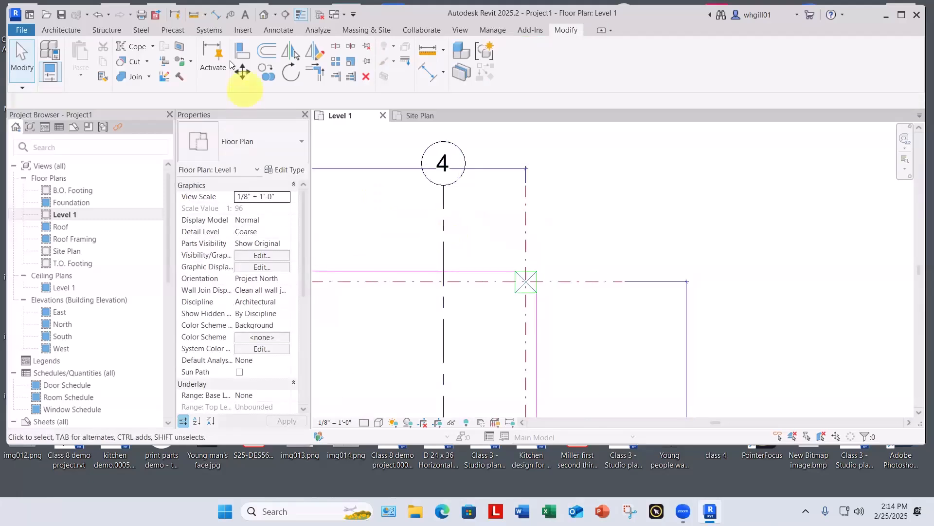
key(Escape)
click(442, 228)
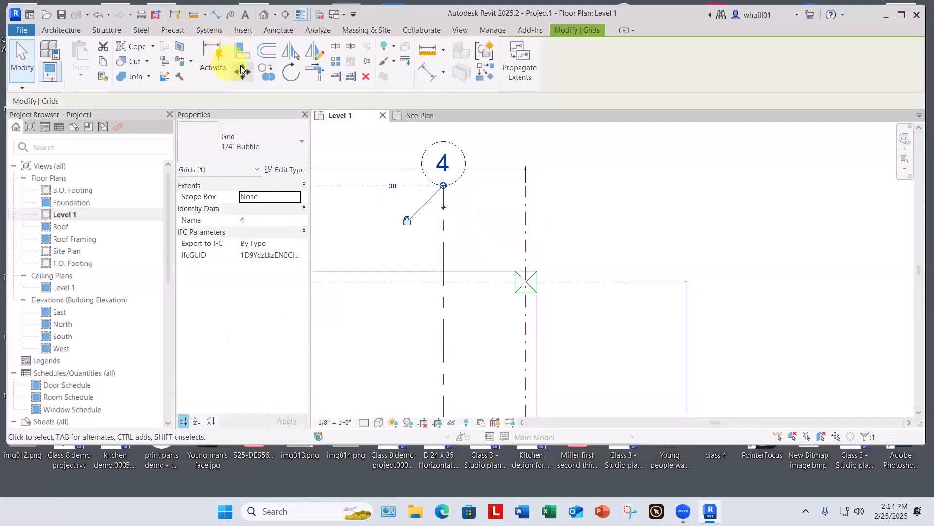
click(242, 71)
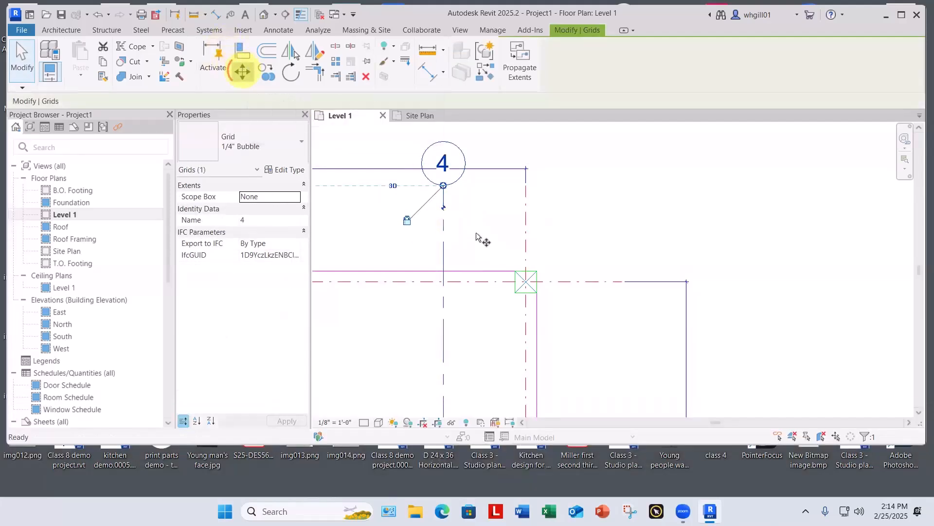
click(443, 224)
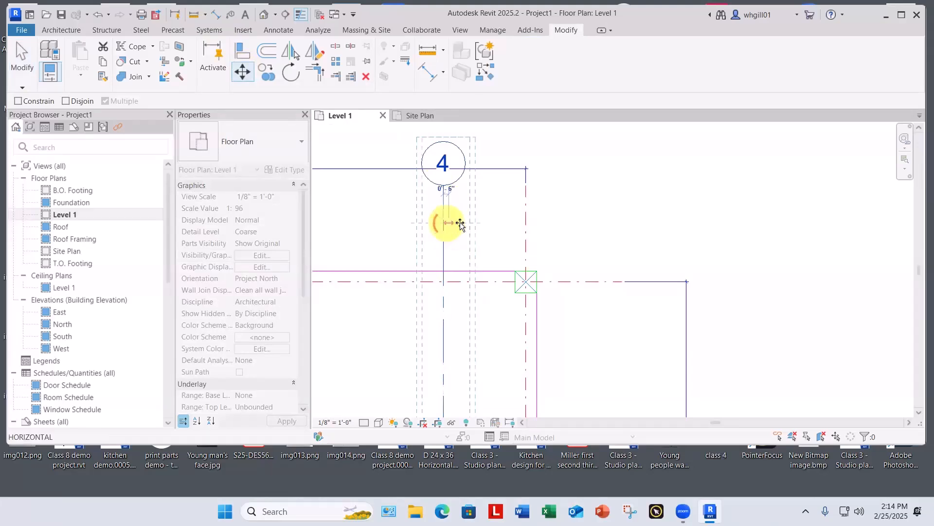
click(527, 223)
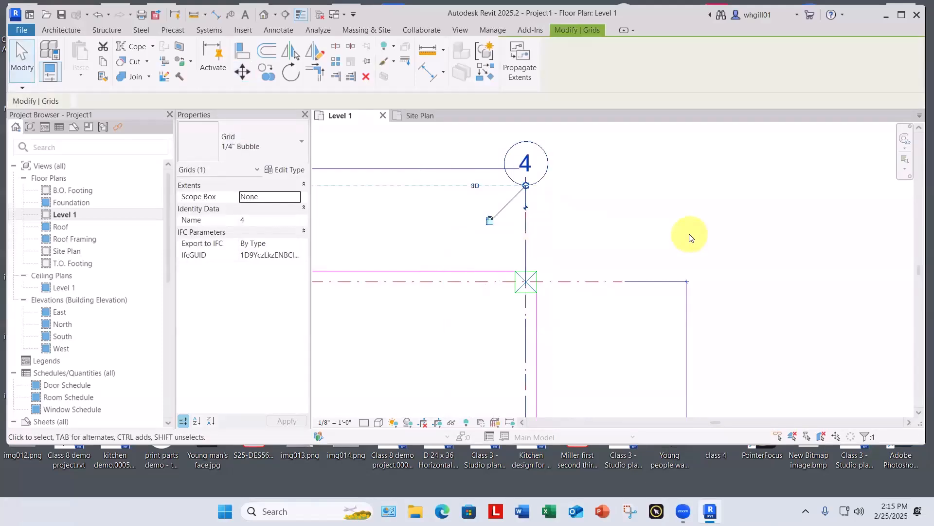
key(Escape)
Step: Draw a horizontal grid line along the top column row, from right of grid line 4 to left of grid line 1
scroll(546, 194, down, 6)
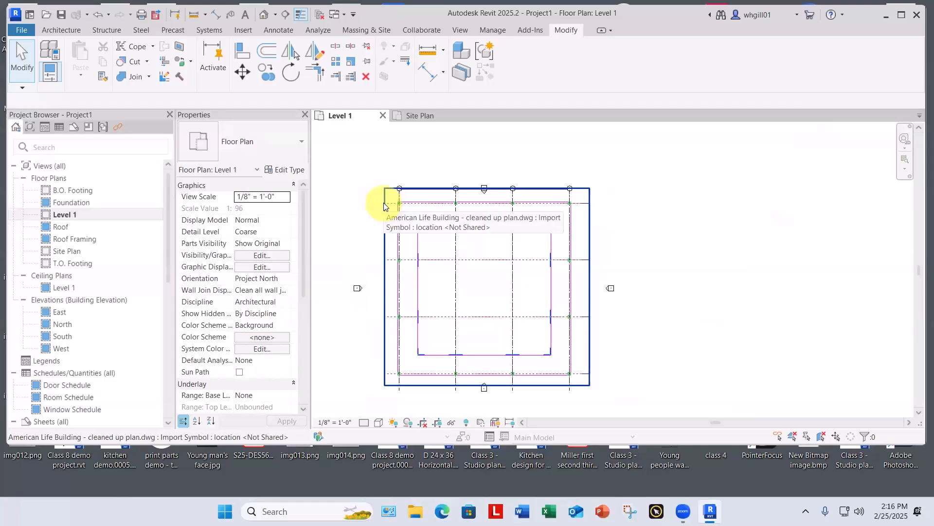
scroll(678, 198, up, 6)
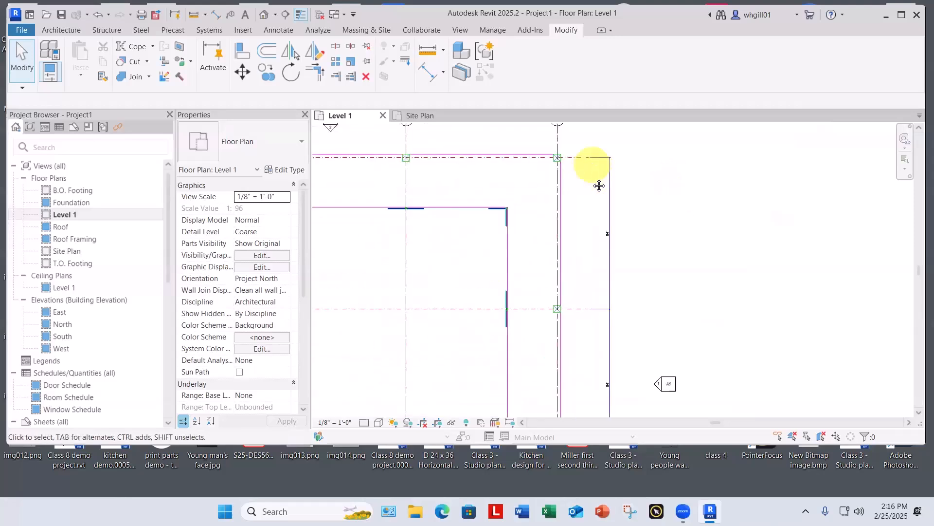
middle_drag(599, 186, 587, 360)
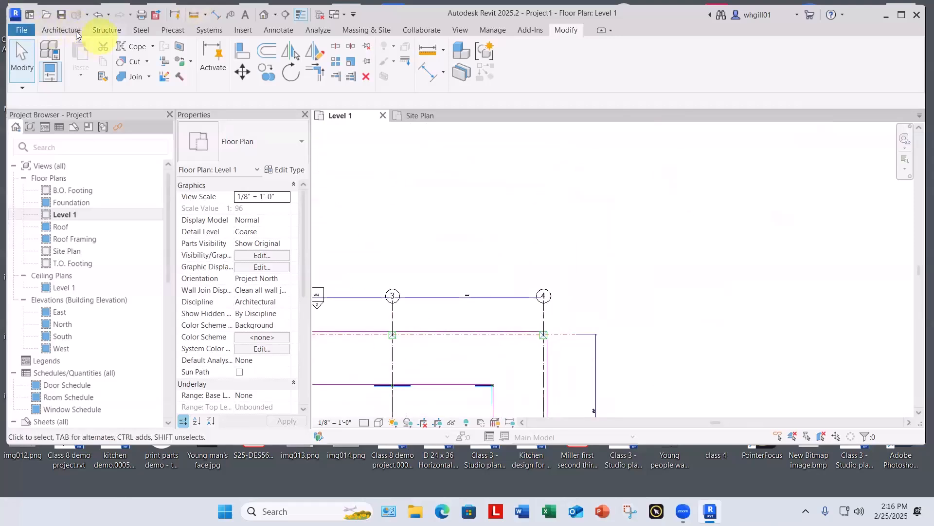
click(59, 29)
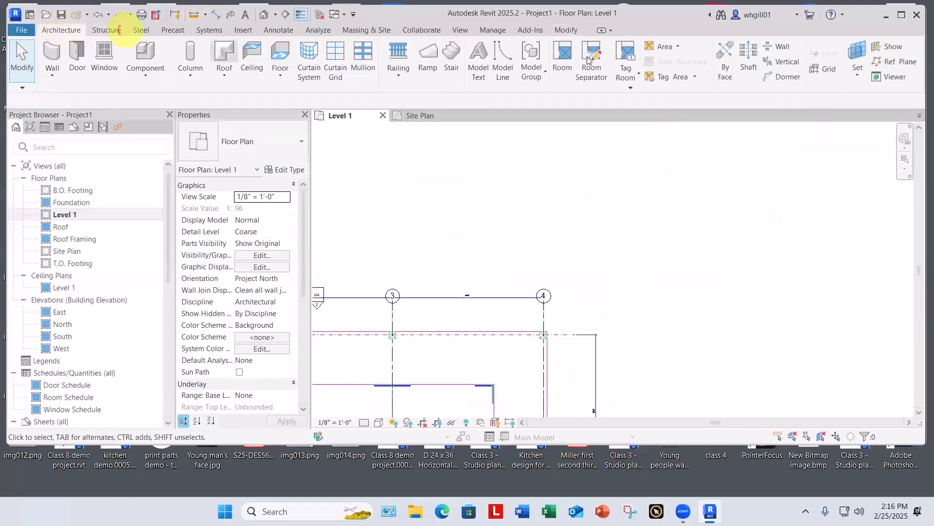
click(830, 71)
scroll(577, 333, up, 1)
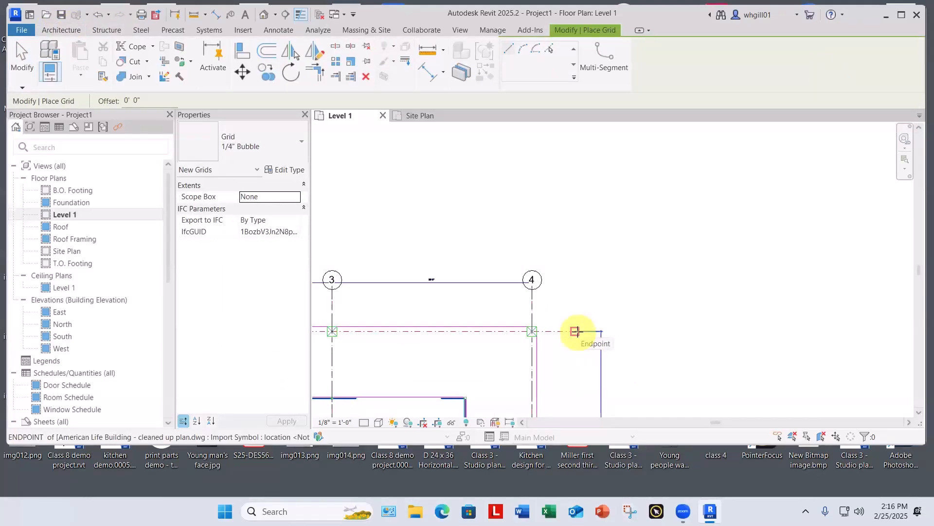
click(576, 331)
scroll(578, 331, down, 1)
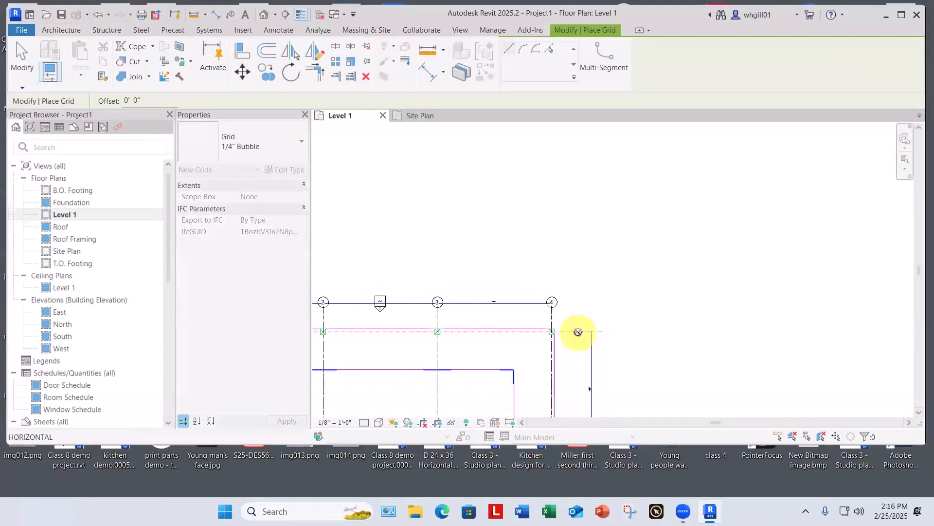
scroll(580, 338, up, 1)
middle_drag(580, 338, 739, 304)
middle_drag(441, 314, 550, 301)
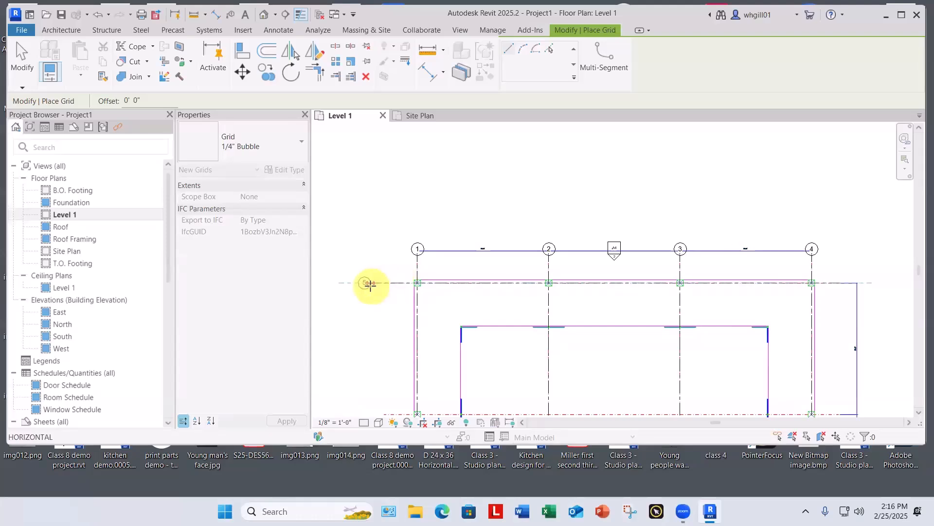
click(370, 283)
scroll(372, 283, up, 3)
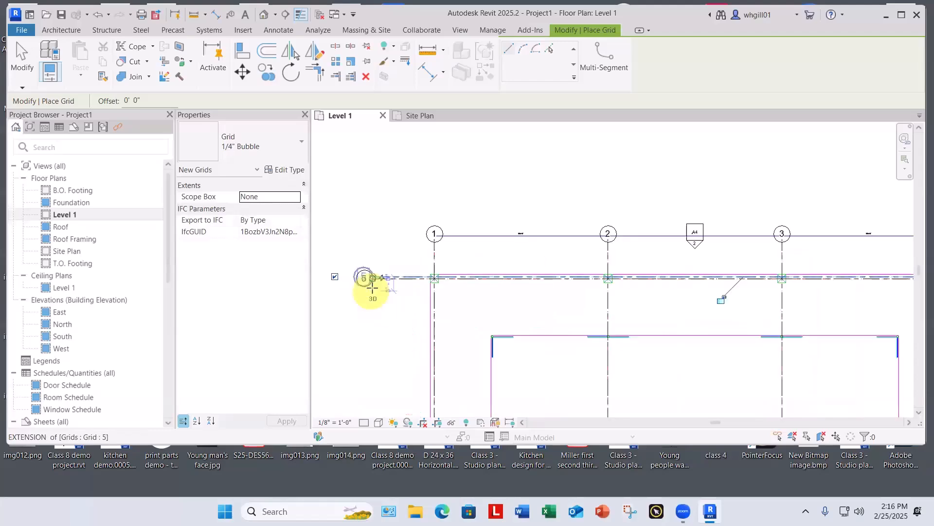
key(Escape)
key(Escape)
Step: Hide grid line 5's bubble at its left end and show the bubble at its right end
scroll(379, 276, up, 3)
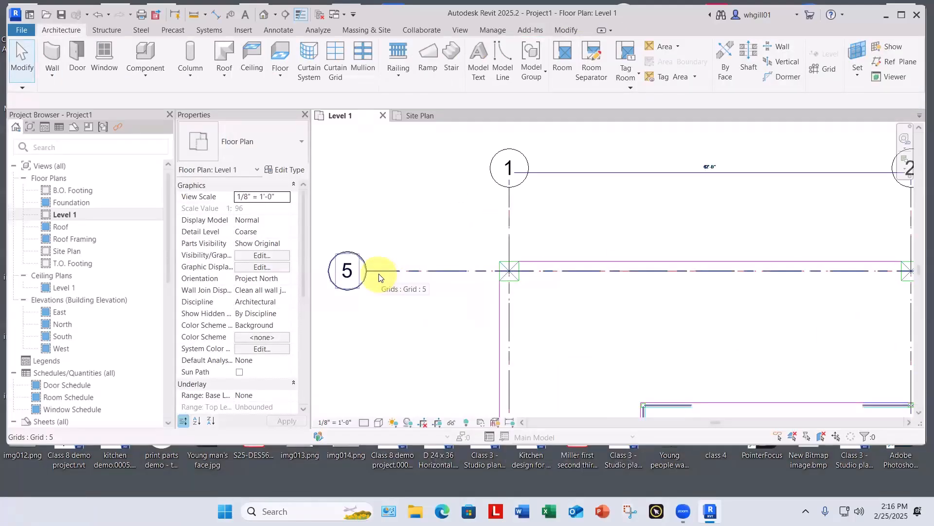
scroll(436, 175, down, 6)
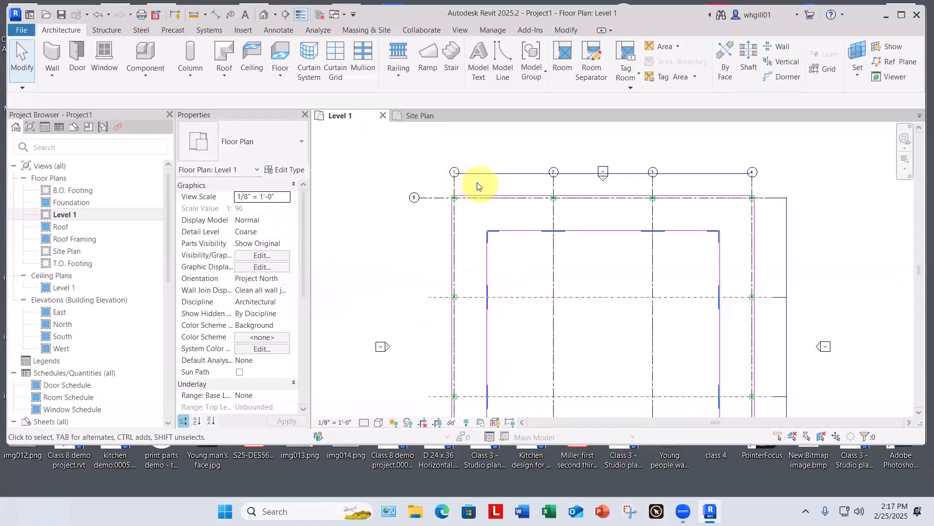
scroll(477, 184, up, 3)
scroll(401, 238, down, 2)
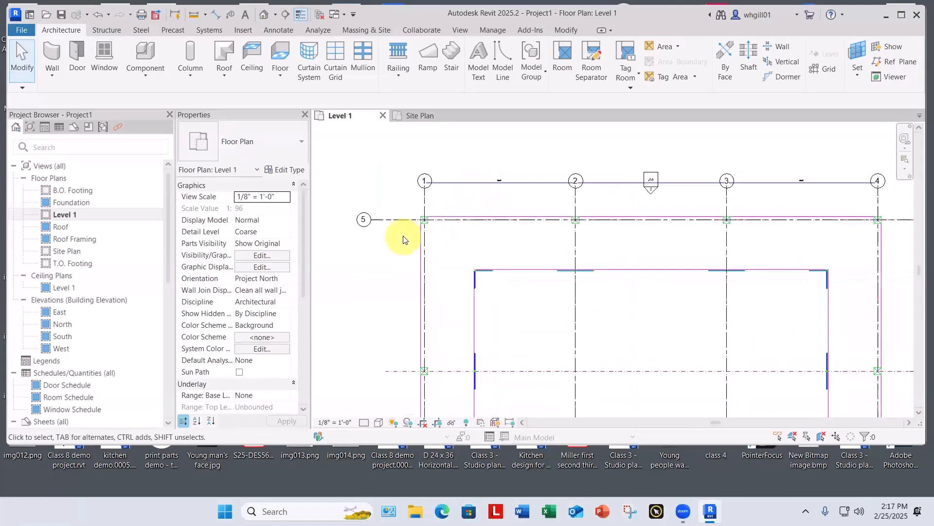
scroll(402, 224, up, 1)
scroll(401, 224, down, 1)
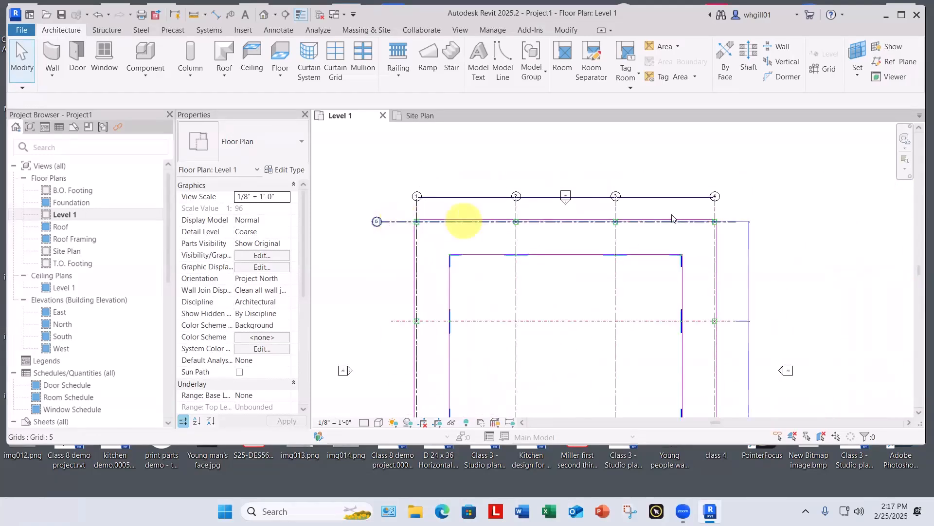
click(397, 224)
click(363, 222)
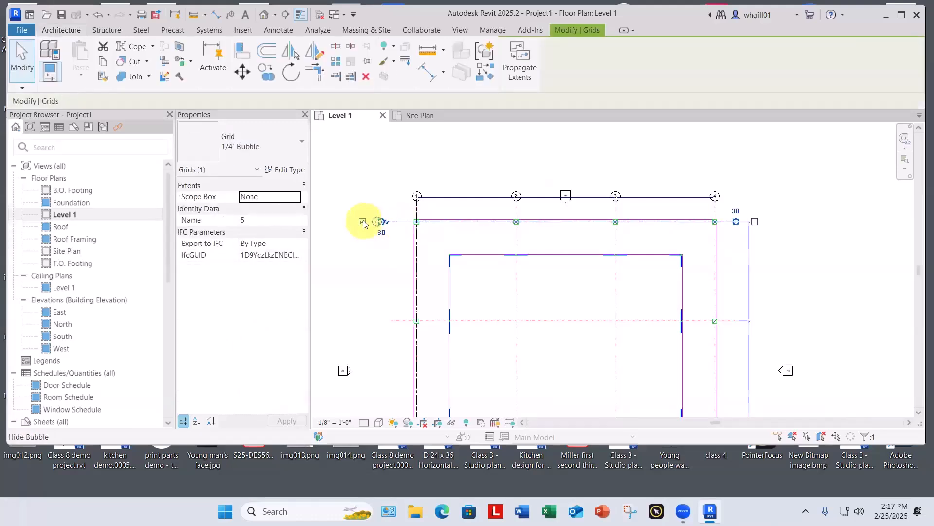
click(755, 223)
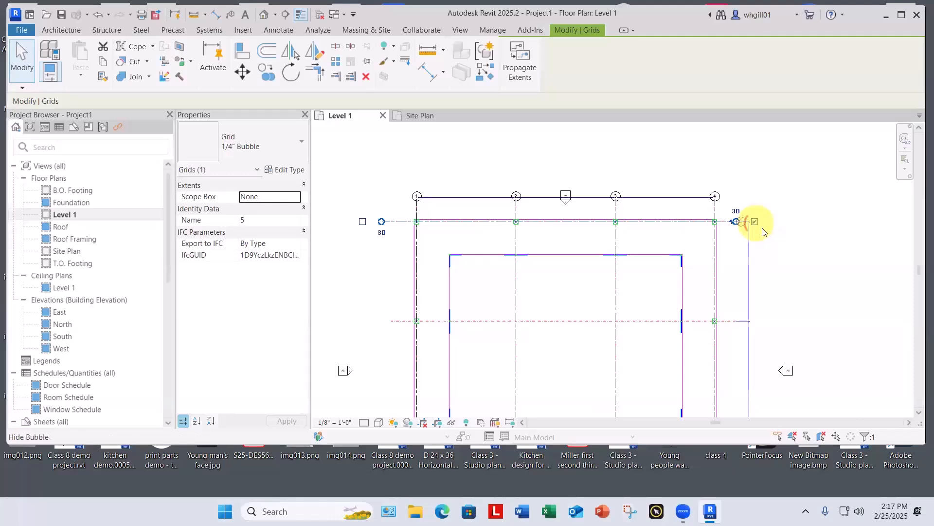
click(787, 249)
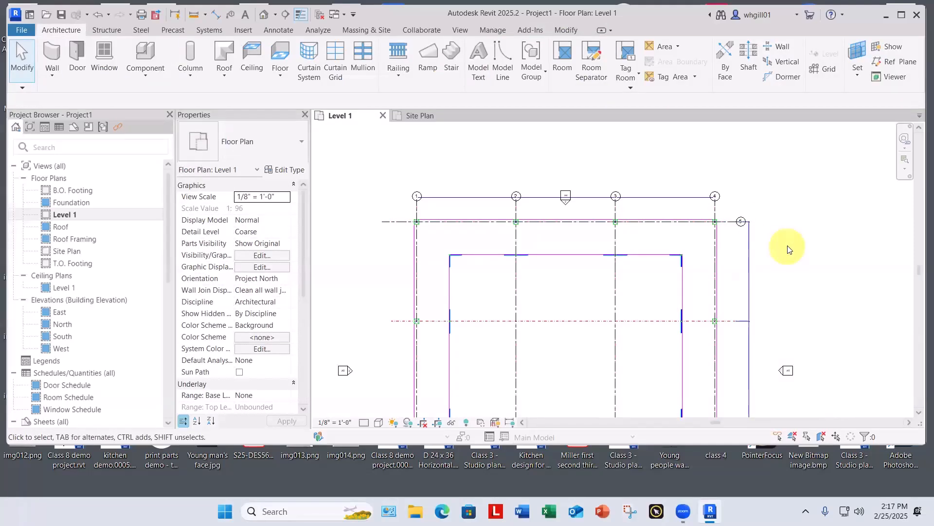
Step: Undo both bubble visibility changes on horizontal grid line 5
key(ctrl+z)
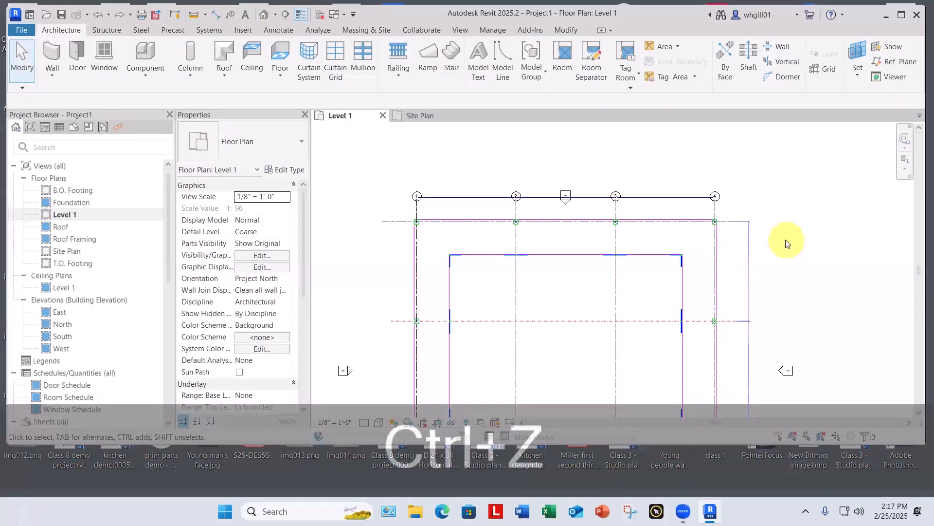
key(ctrl+z)
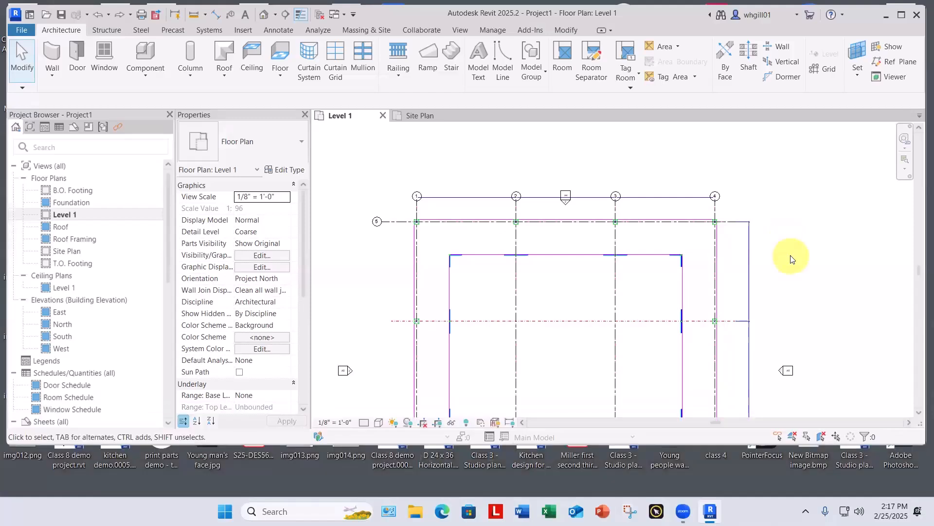
scroll(788, 254, down, 1)
scroll(432, 240, up, 4)
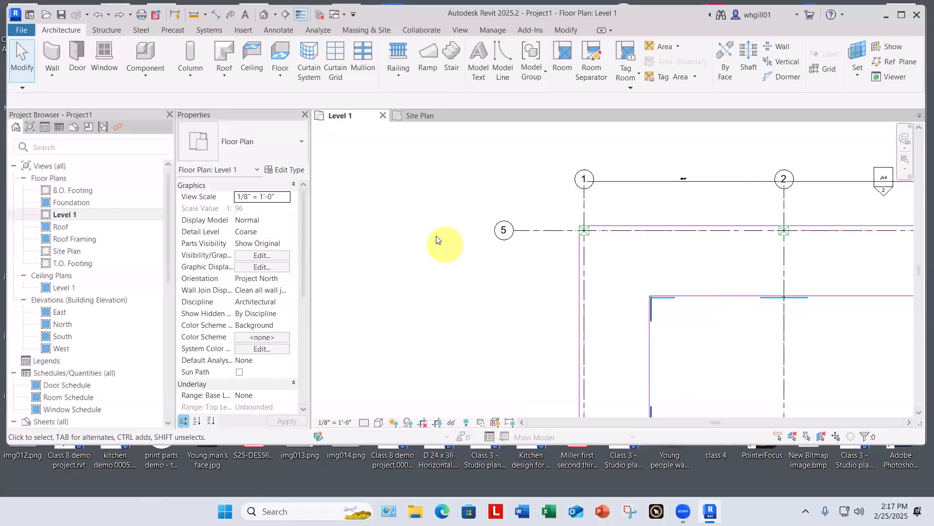
Step: Rename horizontal grid line 5 along the top column row to A
scroll(486, 224, up, 4)
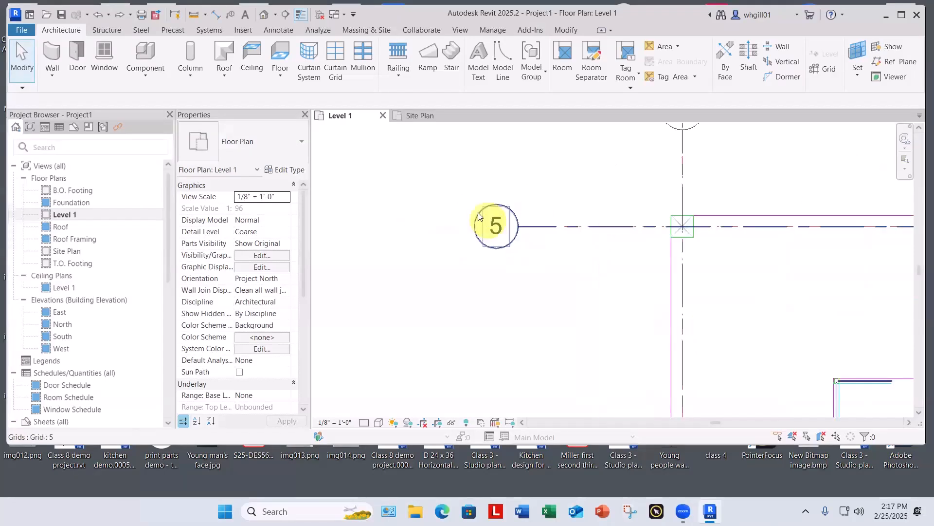
scroll(484, 218, up, 3)
double_click(521, 244)
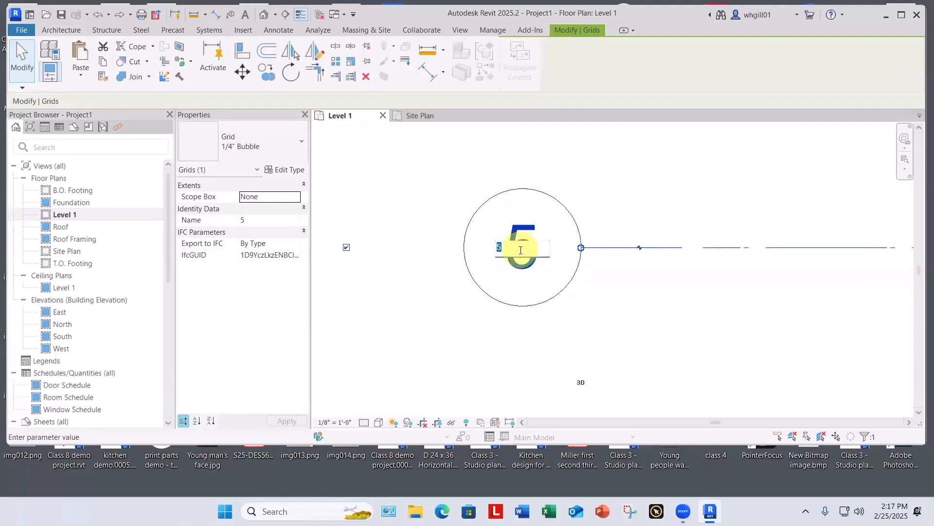
key(Caps_Lock)
text(A)
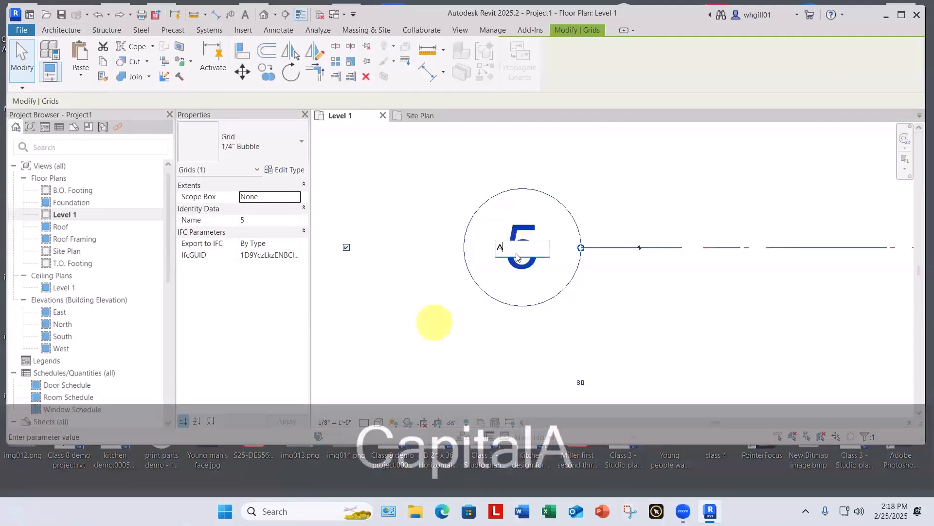
key(Return)
scroll(423, 310, down, 2)
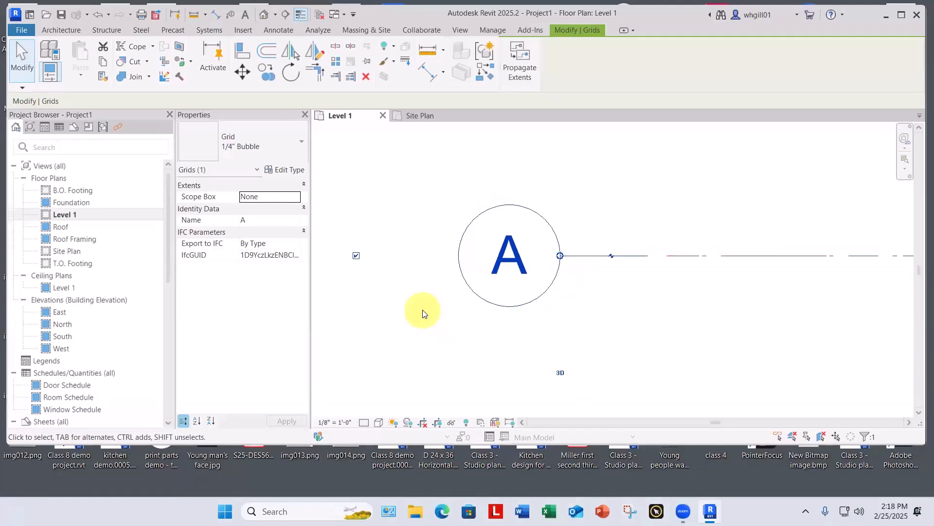
click(422, 310)
Step: Try moving grid line A 42'-0" down onto the second column row, and undo the move
scroll(423, 310, down, 6)
middle_drag(422, 310, 429, 251)
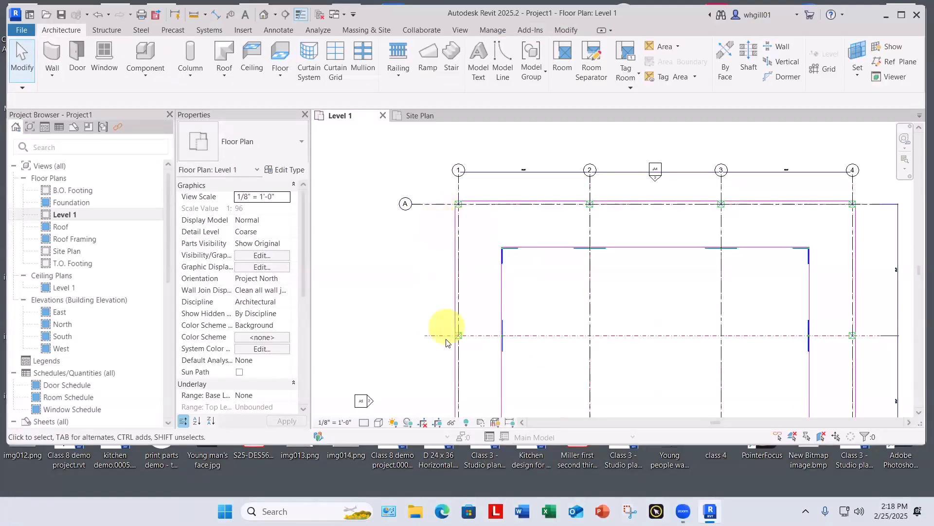
scroll(440, 332, down, 2)
middle_drag(419, 305, 436, 169)
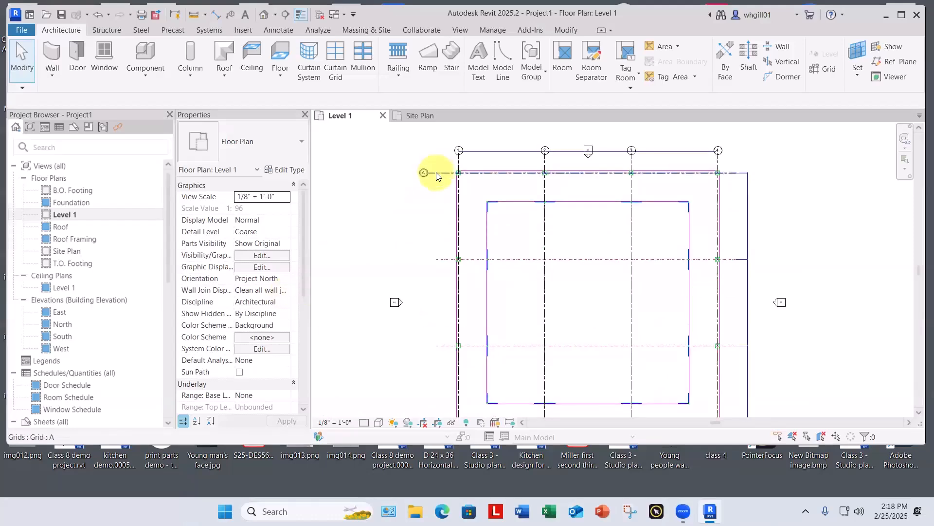
click(436, 172)
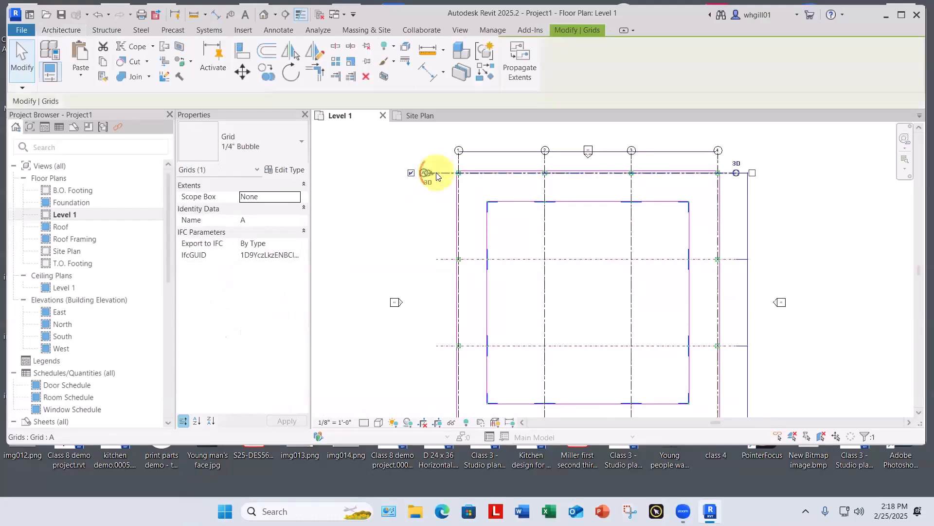
click(242, 71)
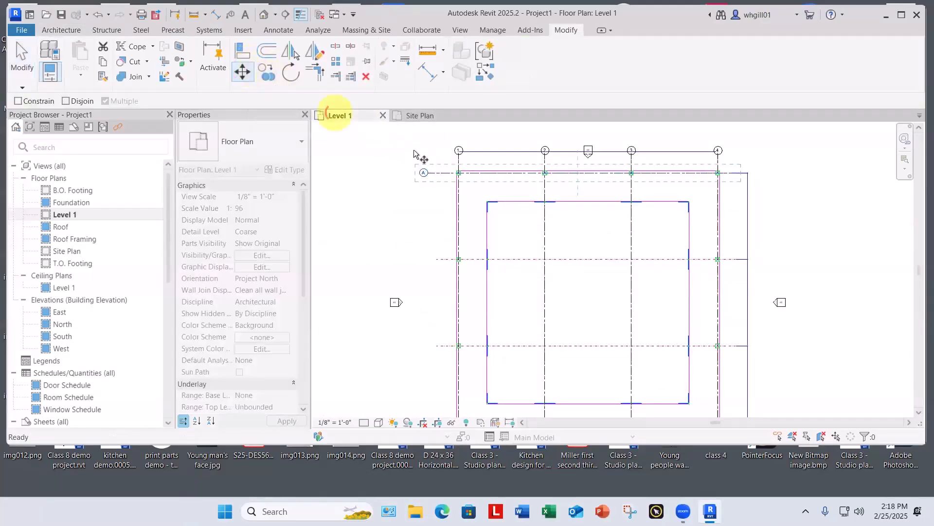
click(437, 174)
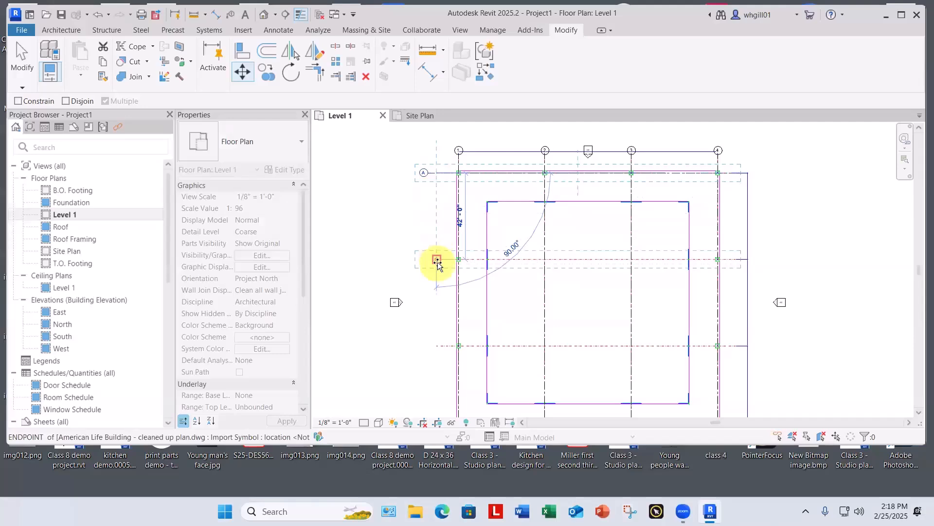
click(437, 262)
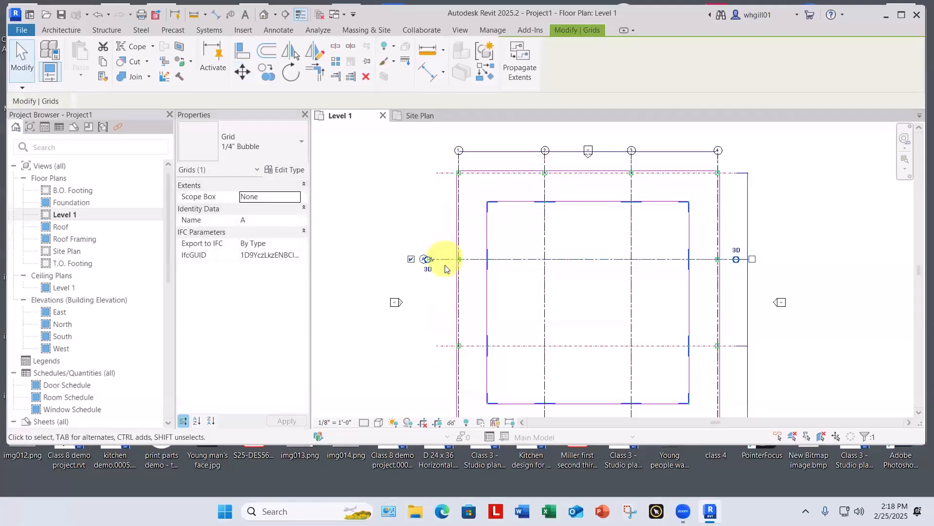
key(Escape)
scroll(444, 262, up, 2)
scroll(444, 263, up, 2)
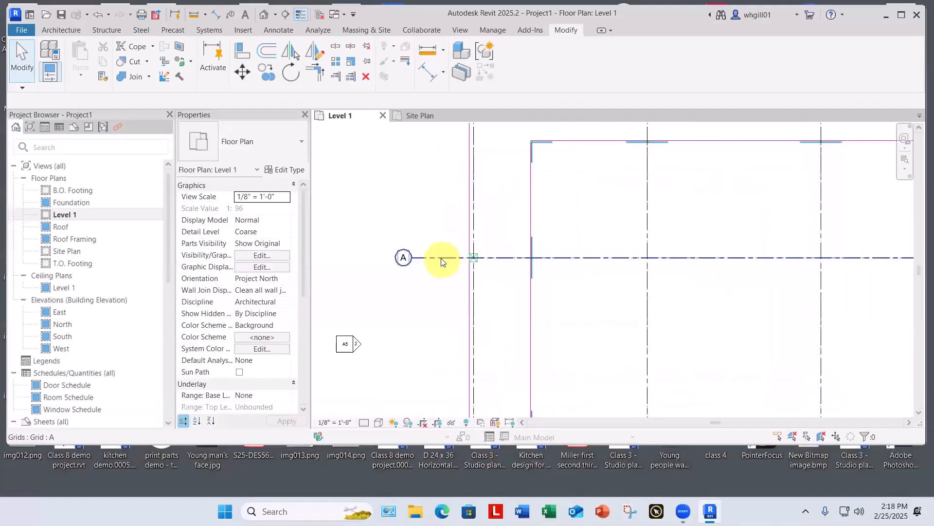
scroll(435, 277, down, 3)
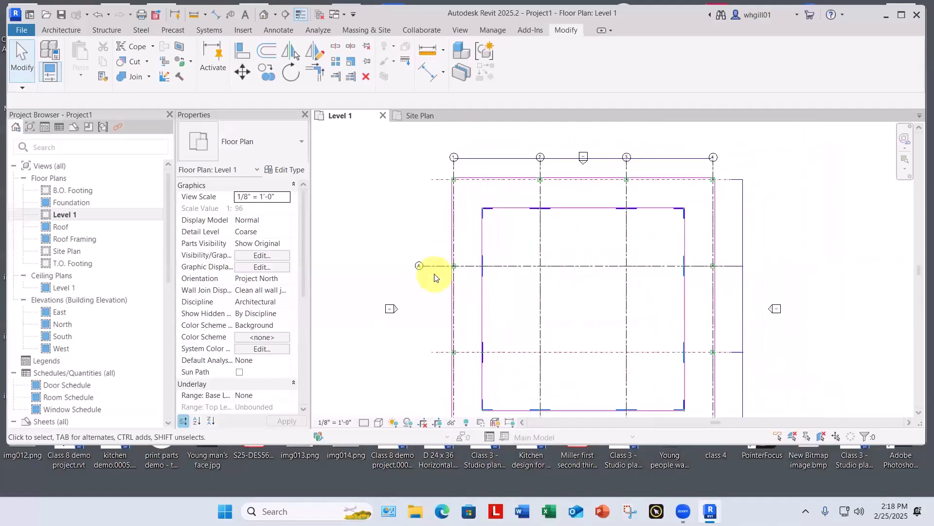
key(ctrl+z)
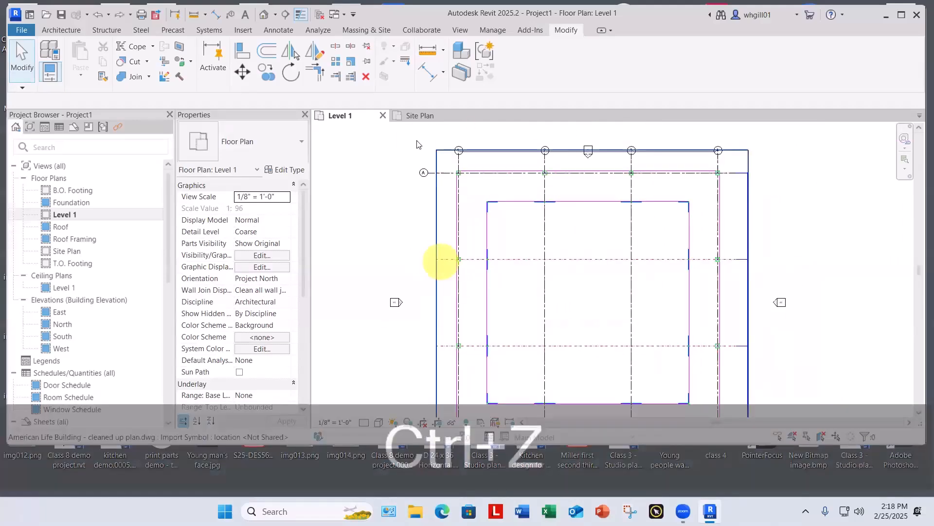
Step: Copy grid line A down onto the three lower column rows at 42'-0" spacing, using multiple copies
click(435, 172)
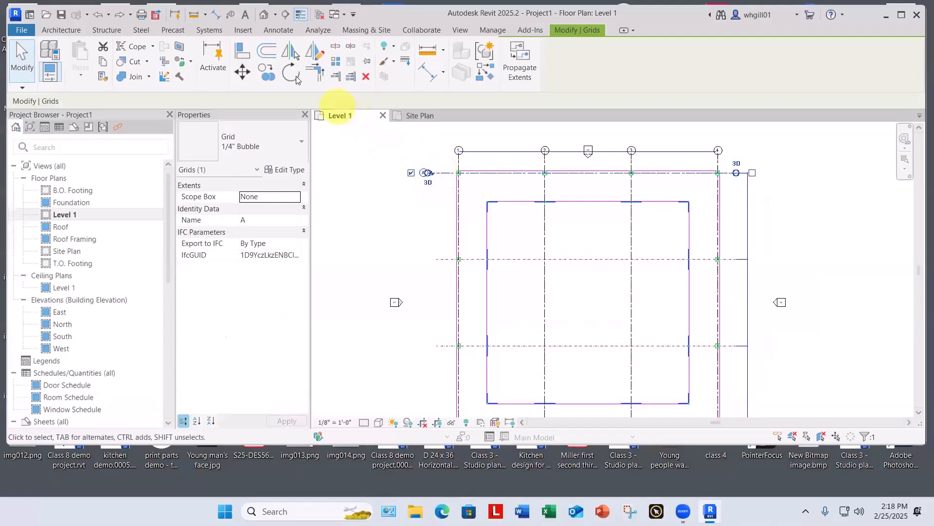
click(267, 72)
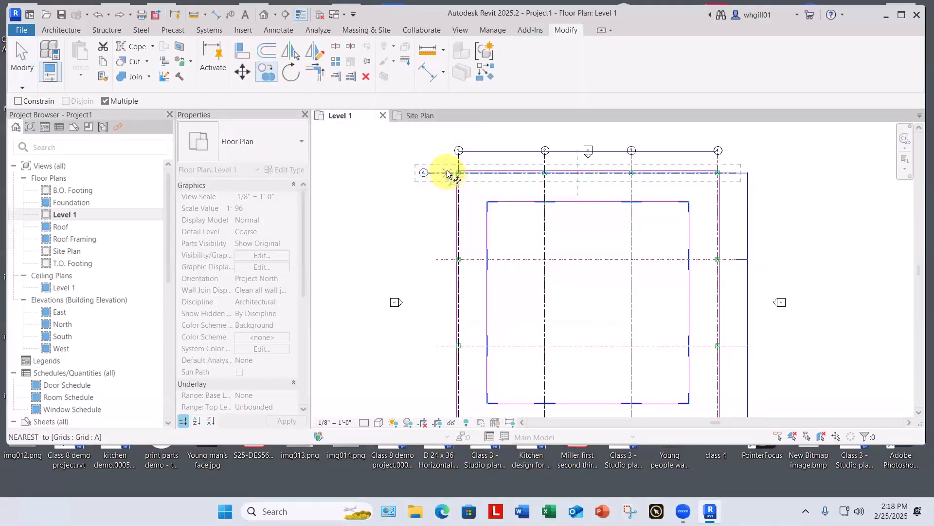
scroll(448, 171, up, 5)
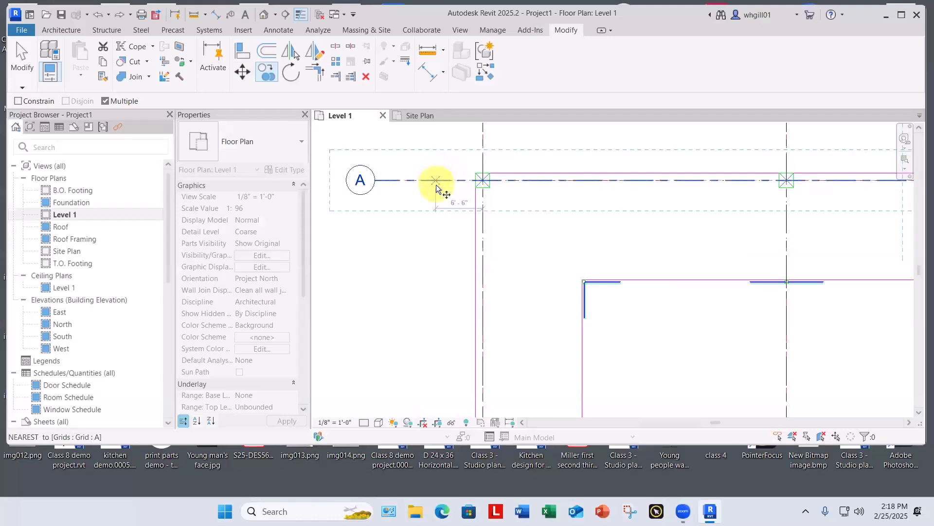
click(436, 185)
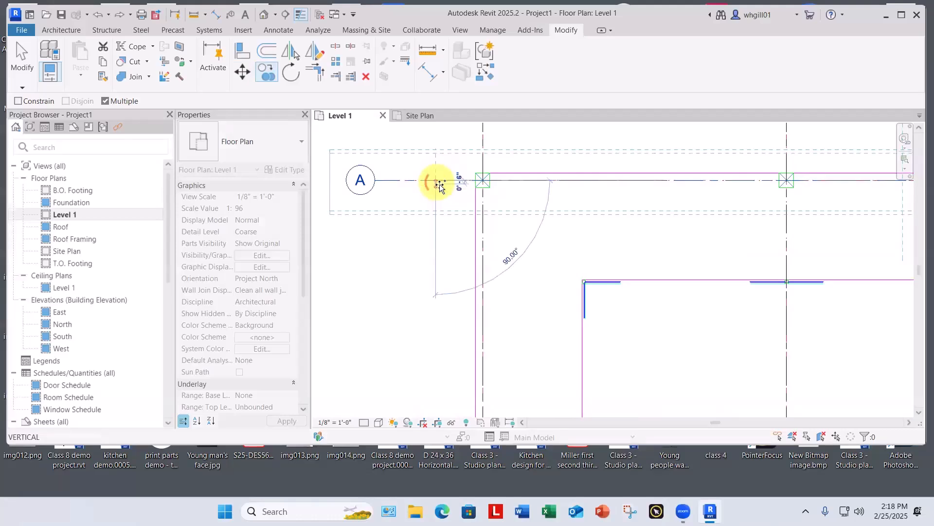
scroll(439, 184, down, 2)
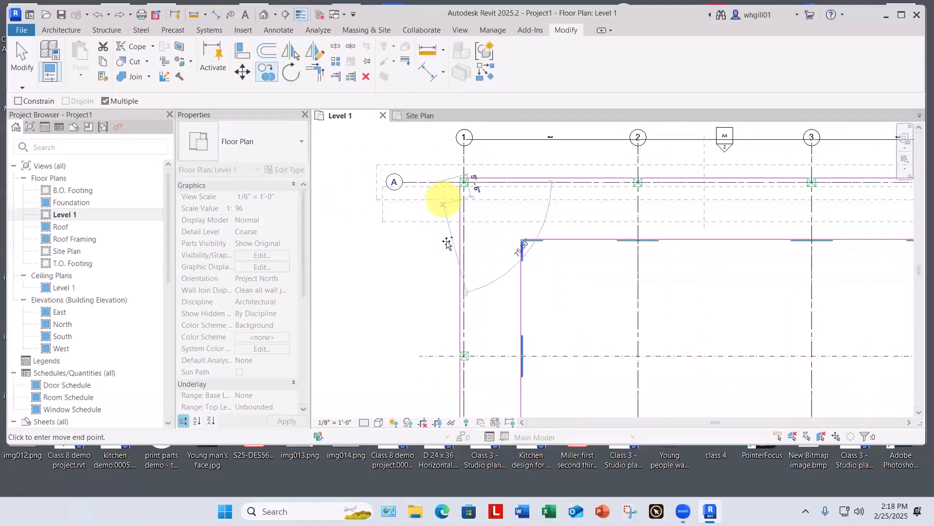
click(438, 355)
middle_drag(437, 342, 387, 118)
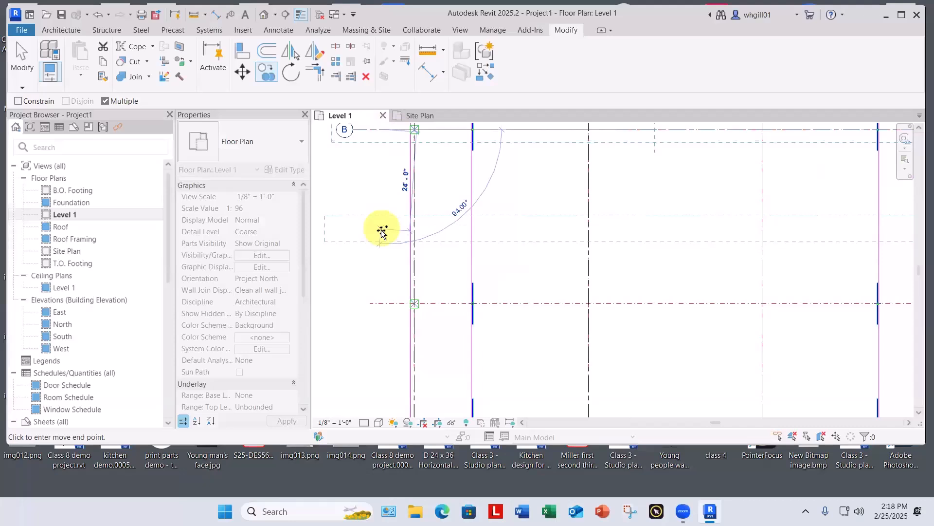
click(388, 303)
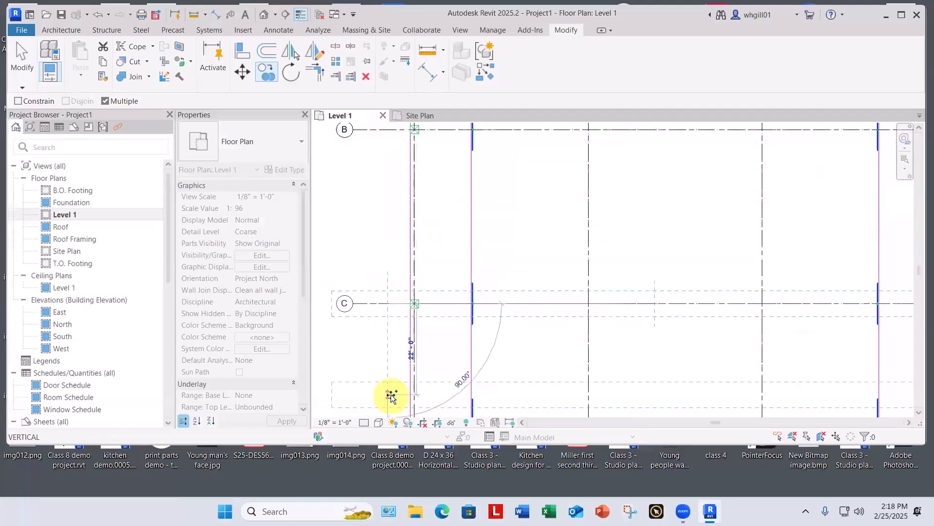
scroll(358, 235, down, 2)
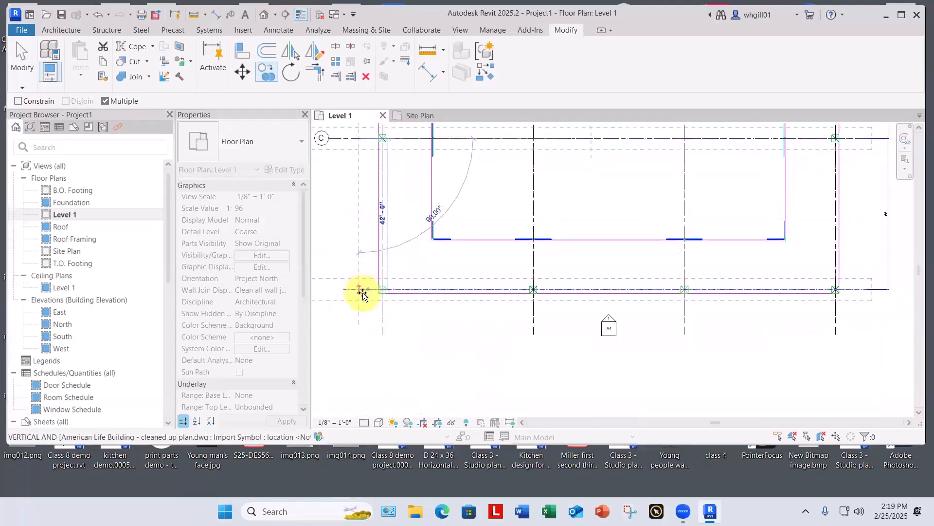
click(364, 293)
key(Escape)
Step: Hide the imported American Life Building CAD plan as an element in the Level 1 view
scroll(363, 294, down, 5)
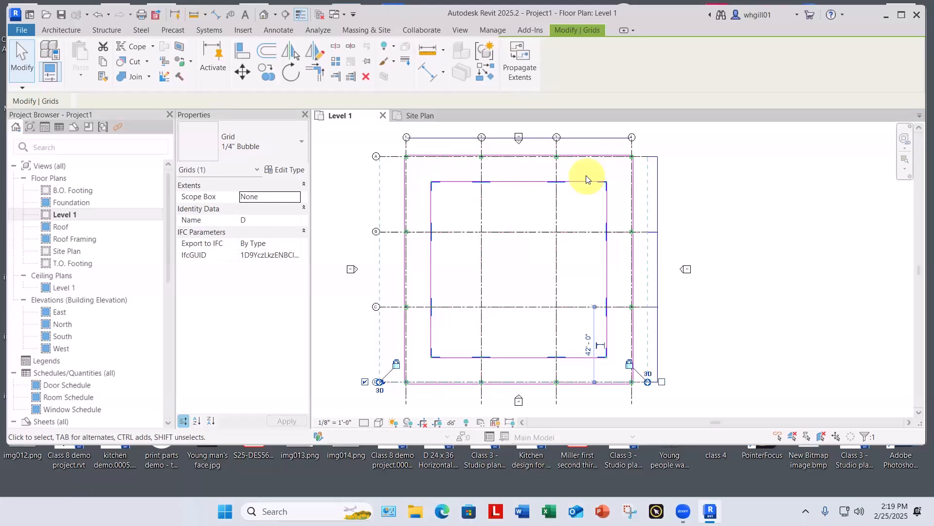
scroll(440, 139, down, 2)
click(444, 139)
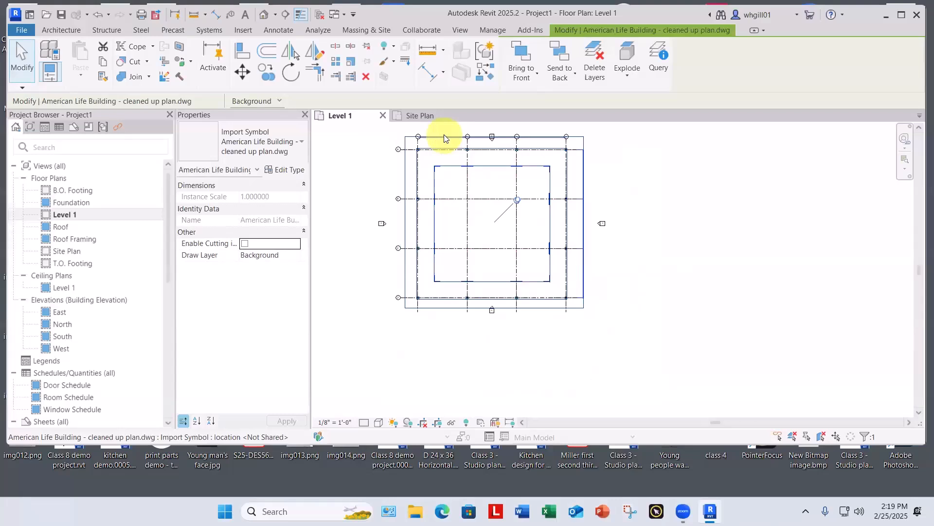
right_click(444, 138)
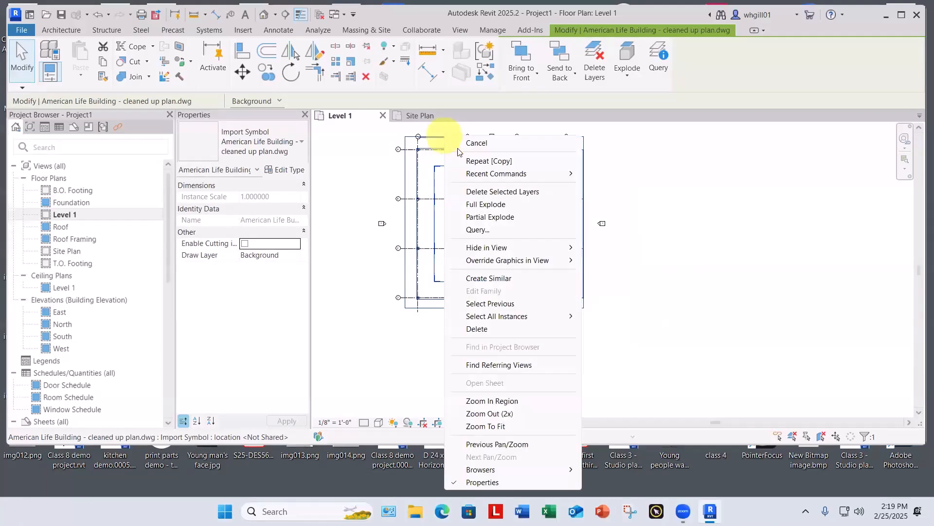
mouse_move(486, 250)
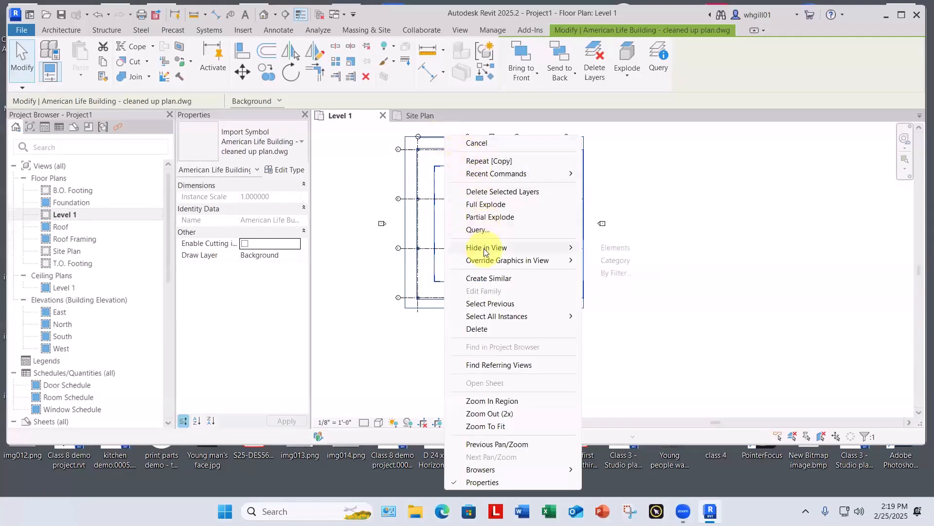
click(615, 248)
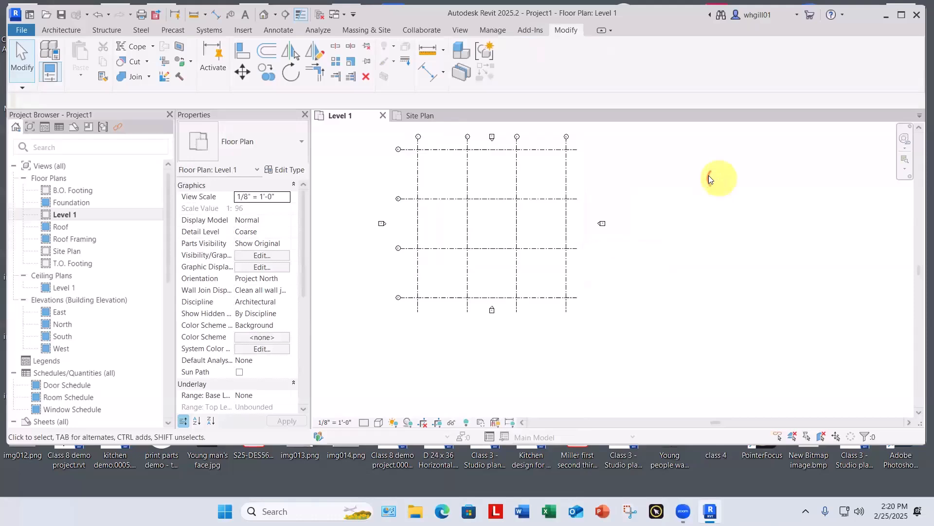
middle_drag(709, 177, 751, 219)
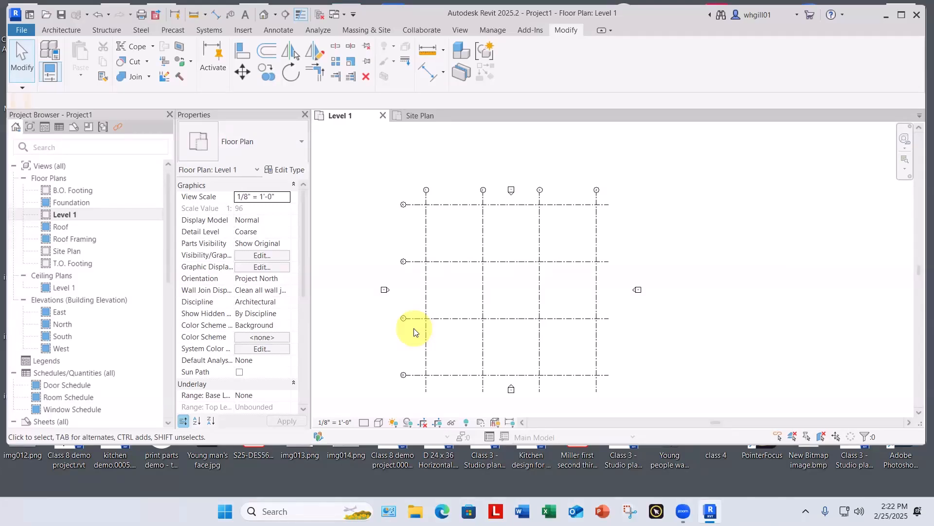
scroll(404, 195, up, 3)
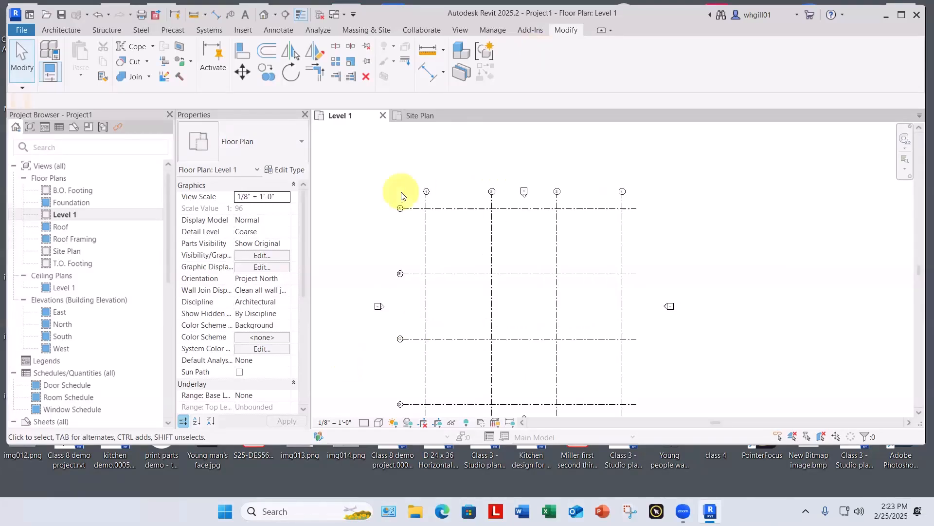
scroll(421, 215, up, 4)
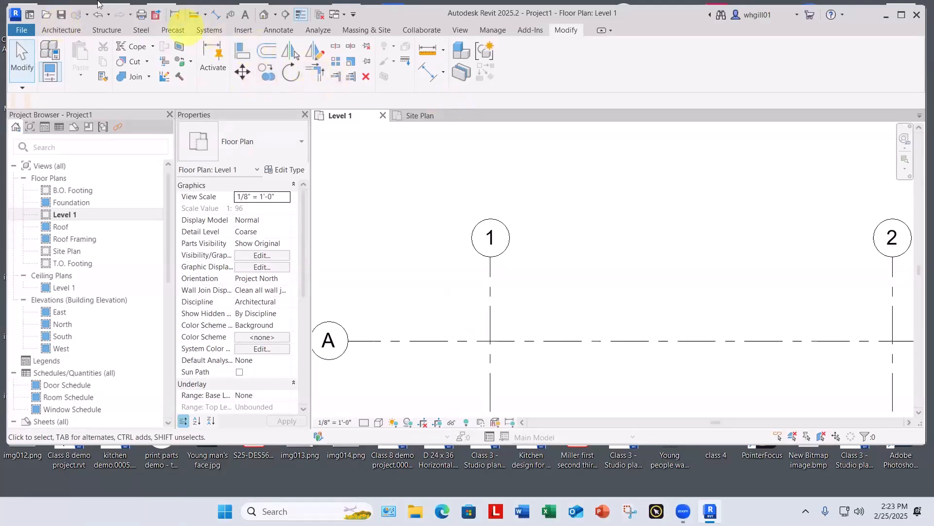
click(104, 30)
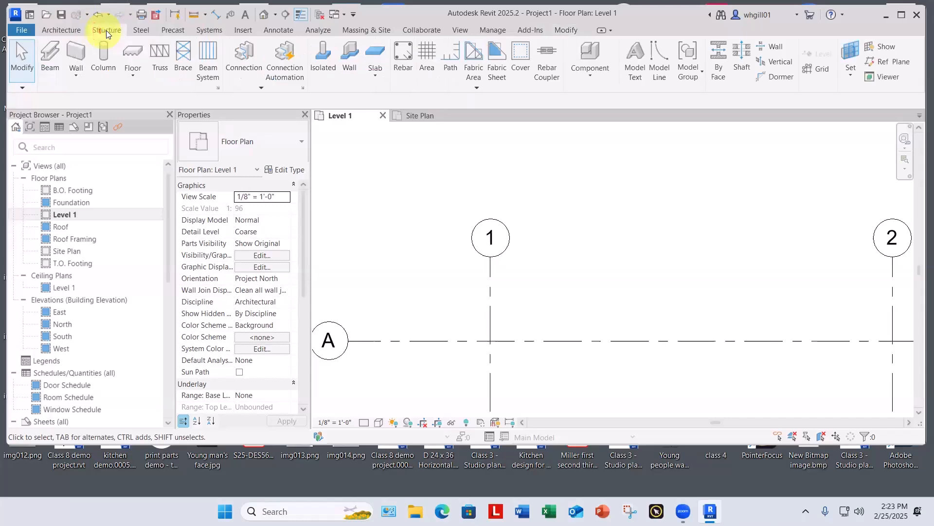
click(103, 56)
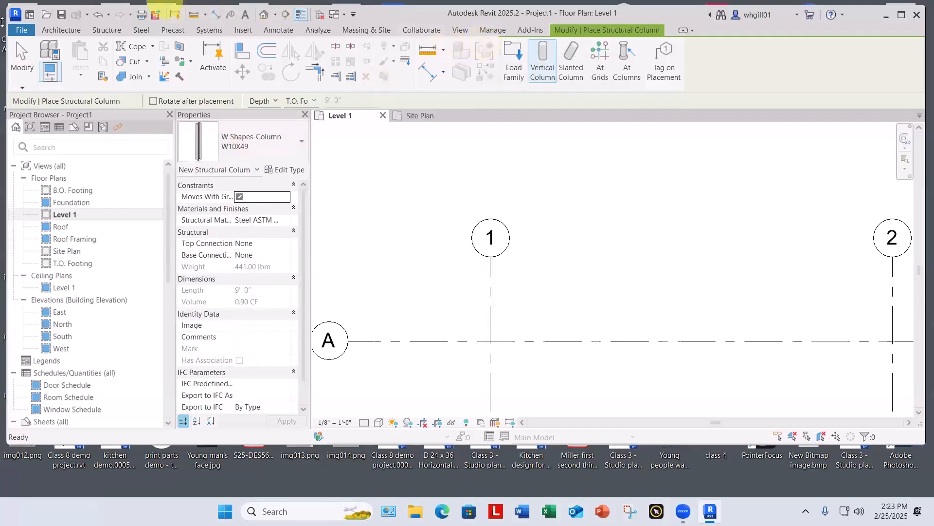
Step: Place a 24" x 24" rectangular architectural column, set to move with grids, at the intersection of grid lines 1 and A
click(62, 31)
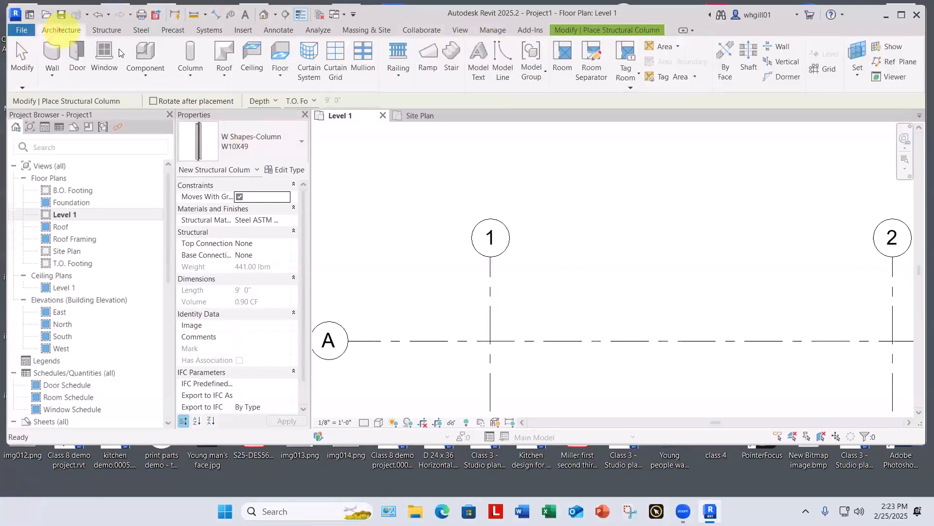
click(188, 72)
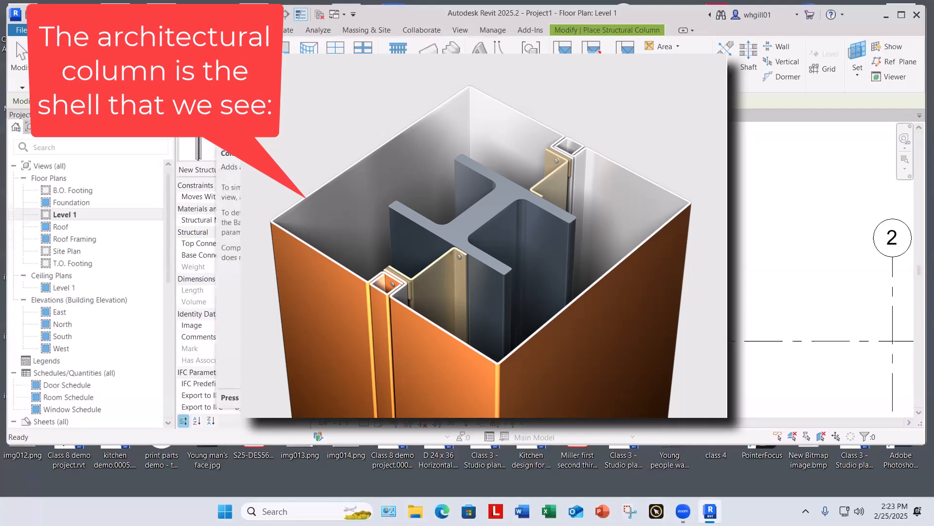
click(216, 118)
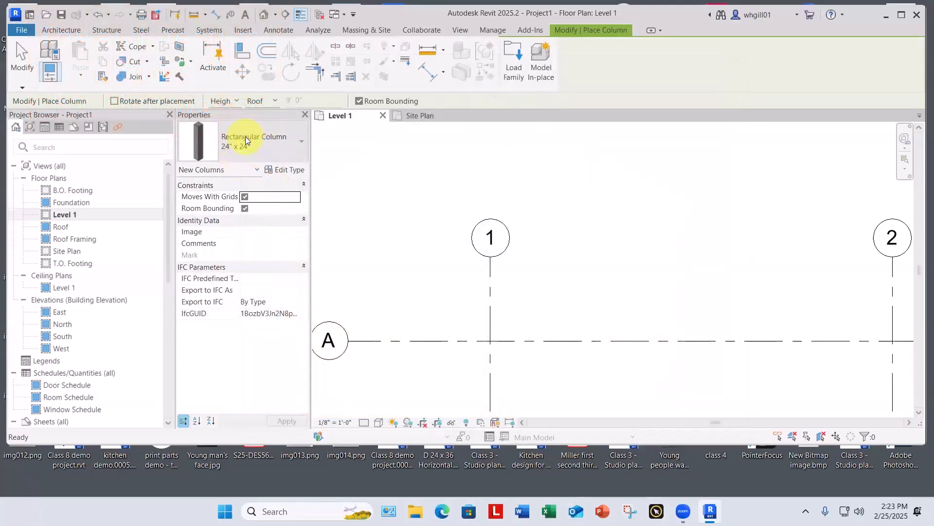
click(246, 141)
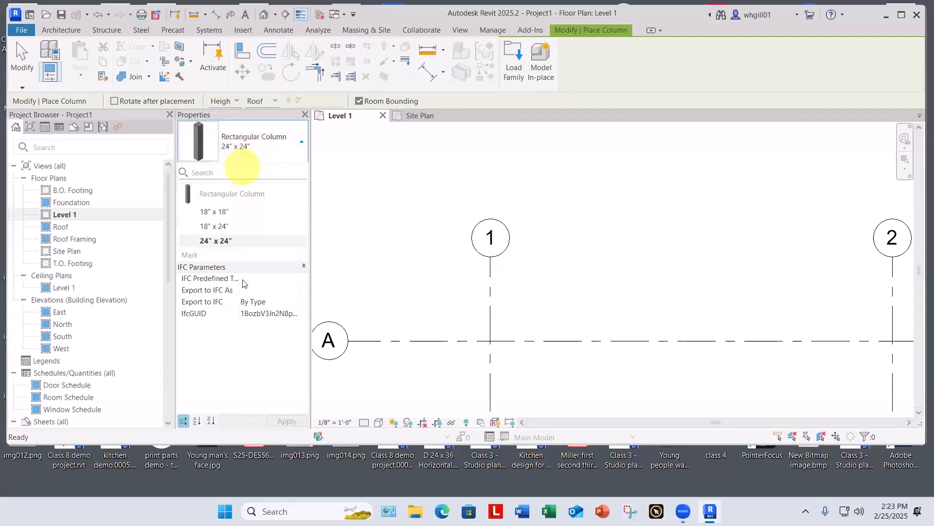
mouse_move(224, 241)
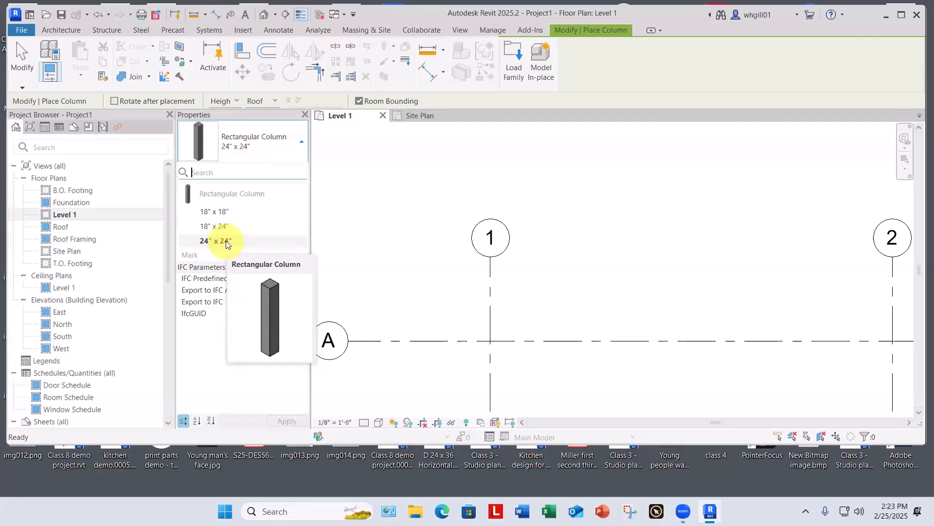
click(225, 241)
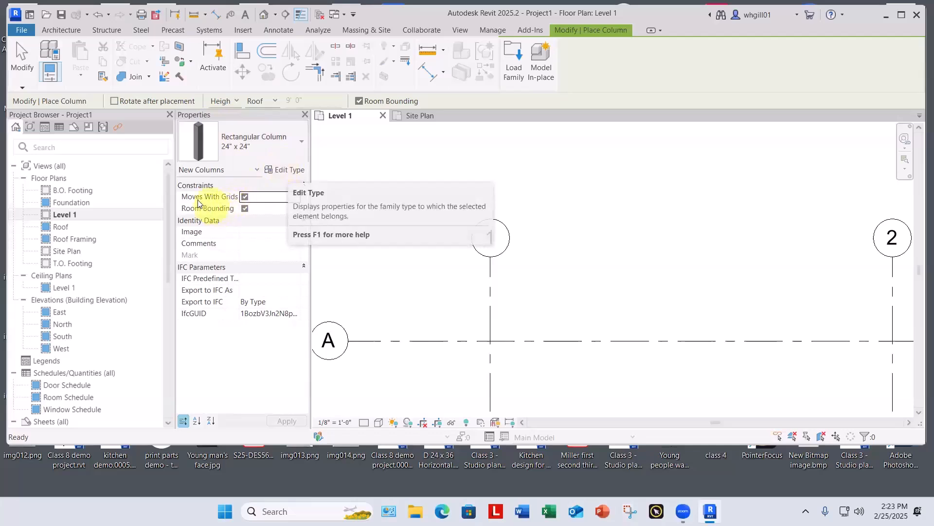
click(245, 197)
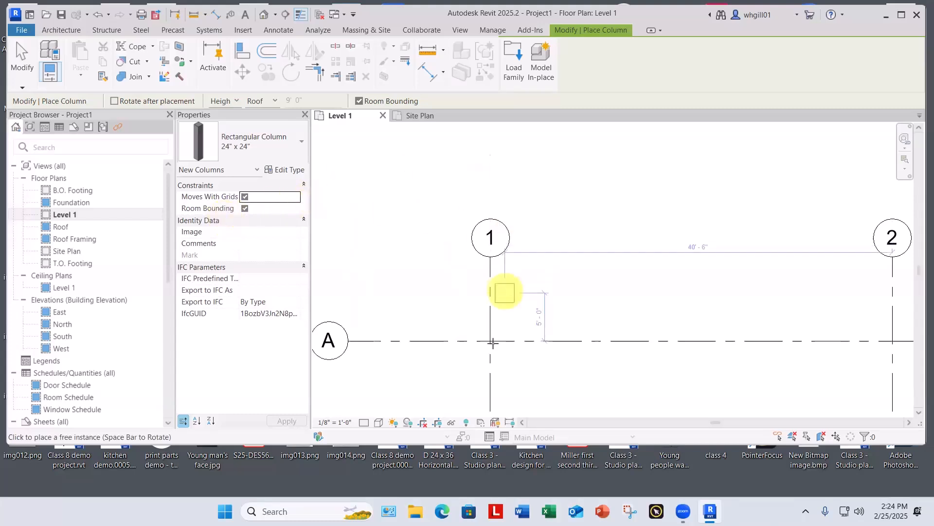
scroll(493, 338, up, 5)
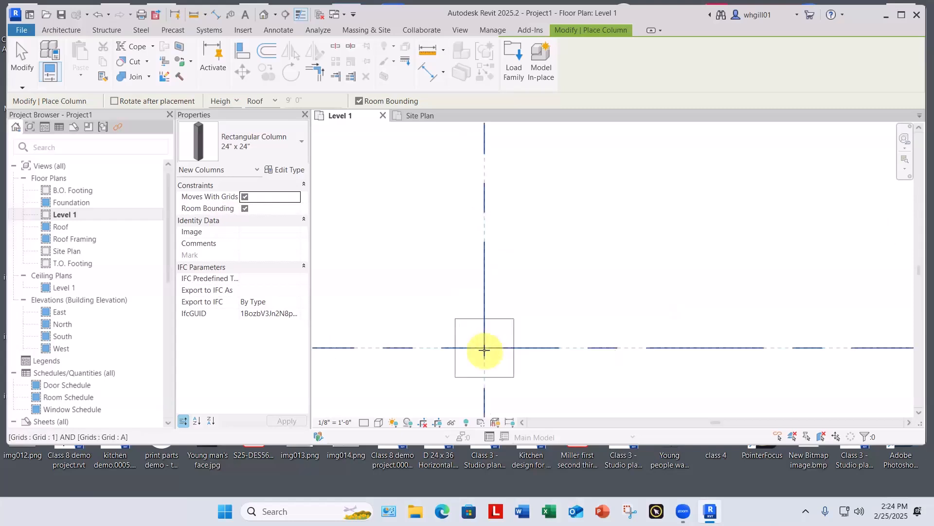
click(484, 348)
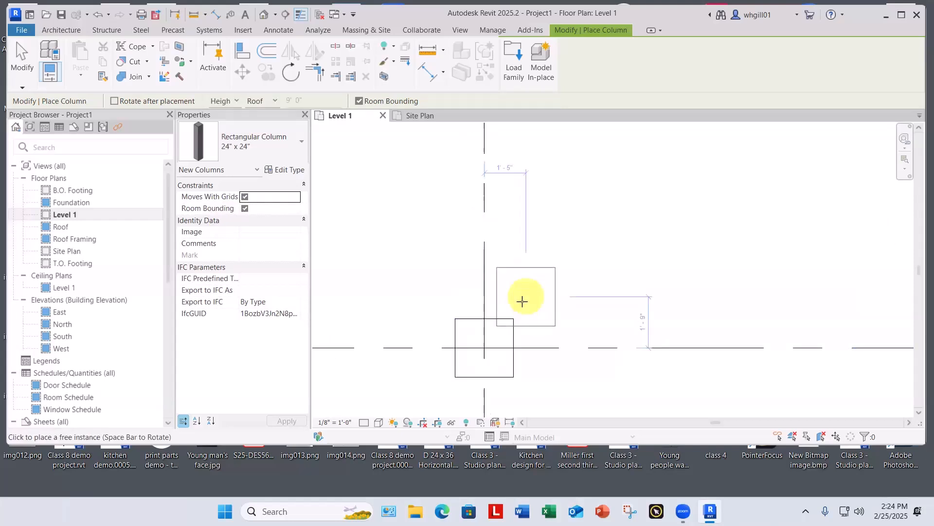
key(Escape)
key(Escape)
Step: Try shifting grid line 1 sideways and grid line A upward to test the column's attachment, undoing both moves
scroll(517, 298, down, 3)
scroll(517, 298, down, 4)
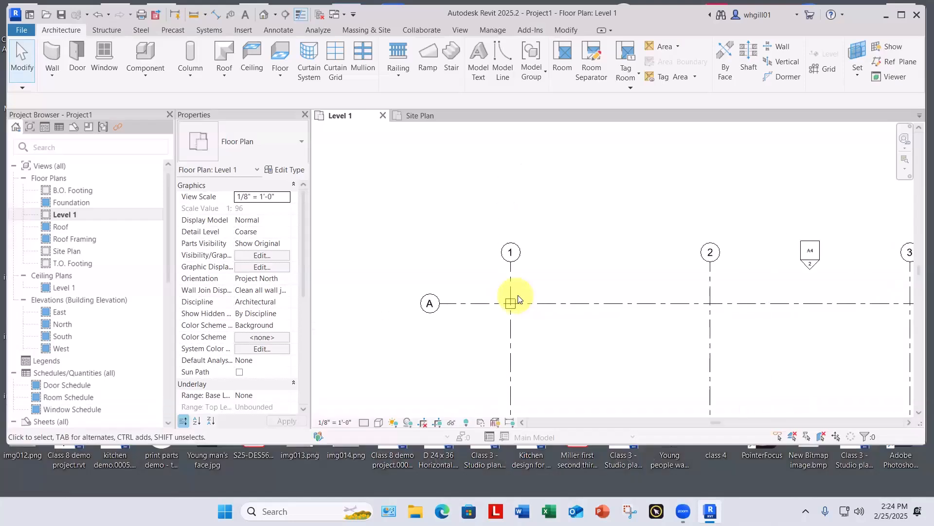
scroll(486, 286, up, 4)
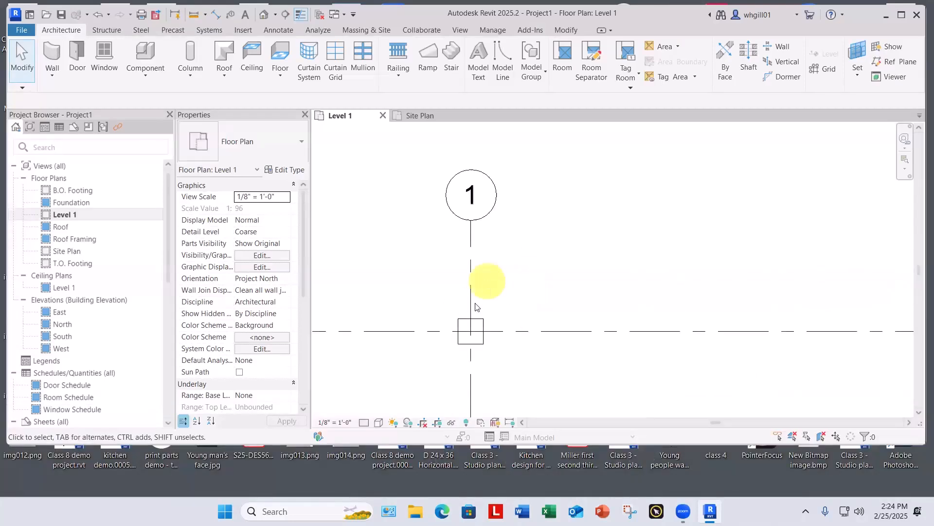
click(472, 299)
drag(472, 299, 549, 299)
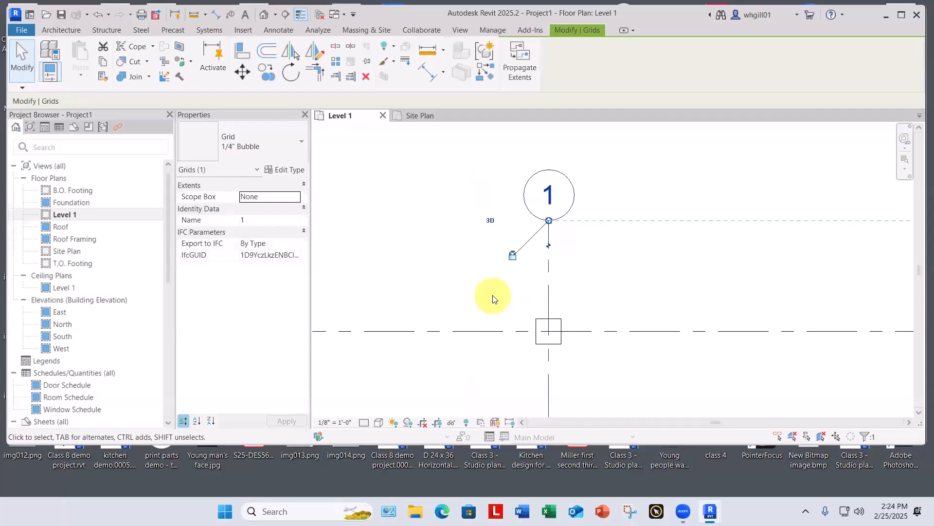
key(ctrl+z)
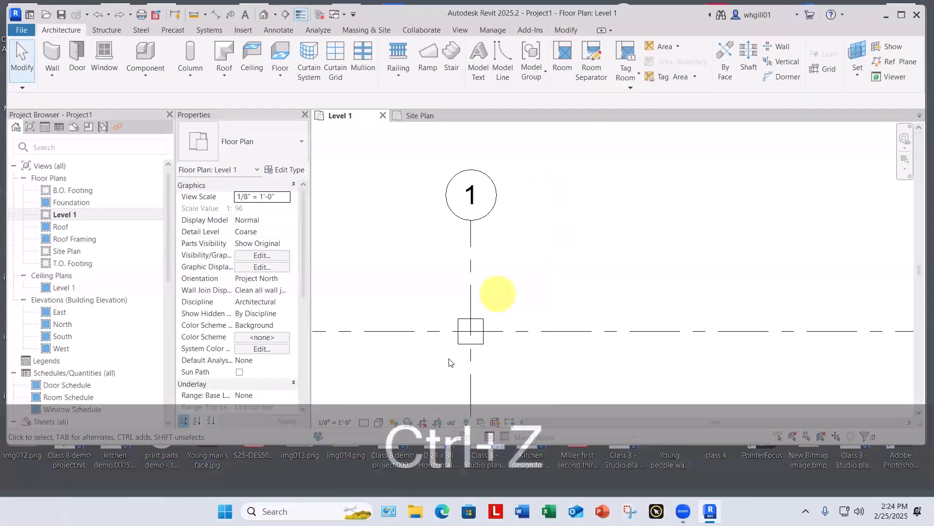
drag(393, 335, 388, 281)
key(ctrl+z)
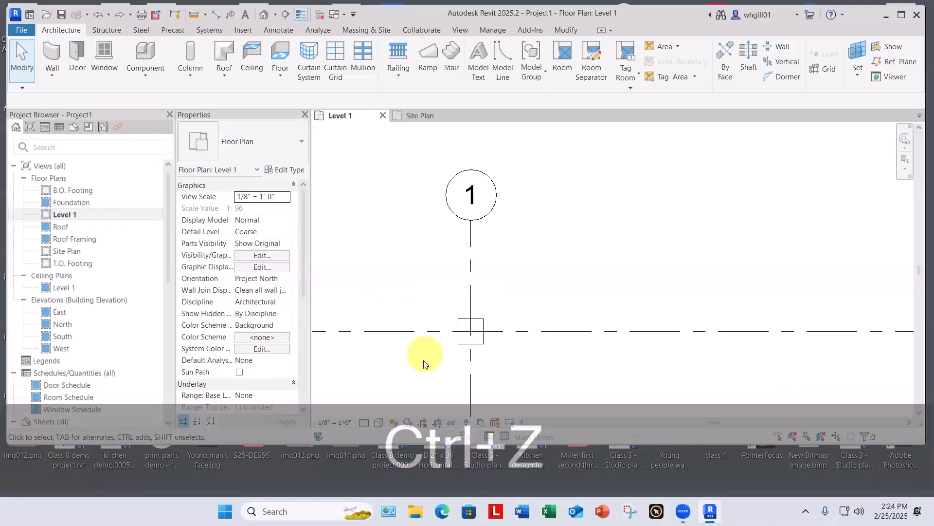
Step: Copy the column at grid intersection A-1 along grid line A to grid lines 2, 3 and 4 at 42'-0" spacing, using multiple copies
scroll(423, 341, down, 3)
middle_drag(421, 307, 416, 289)
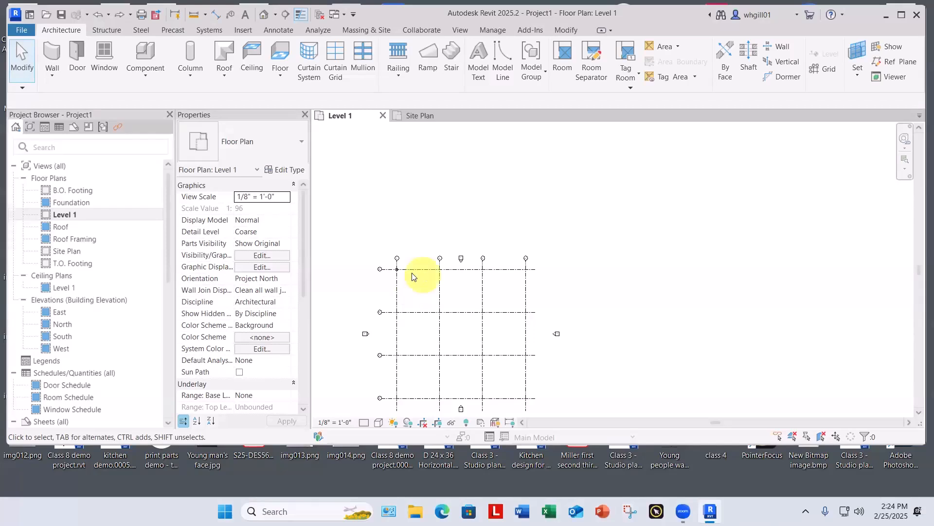
scroll(414, 277, up, 5)
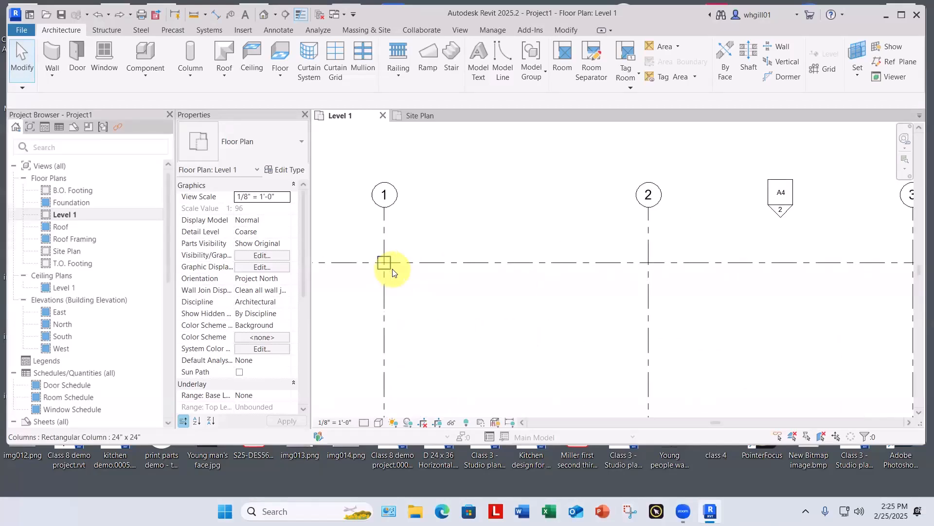
click(387, 265)
scroll(387, 265, up, 2)
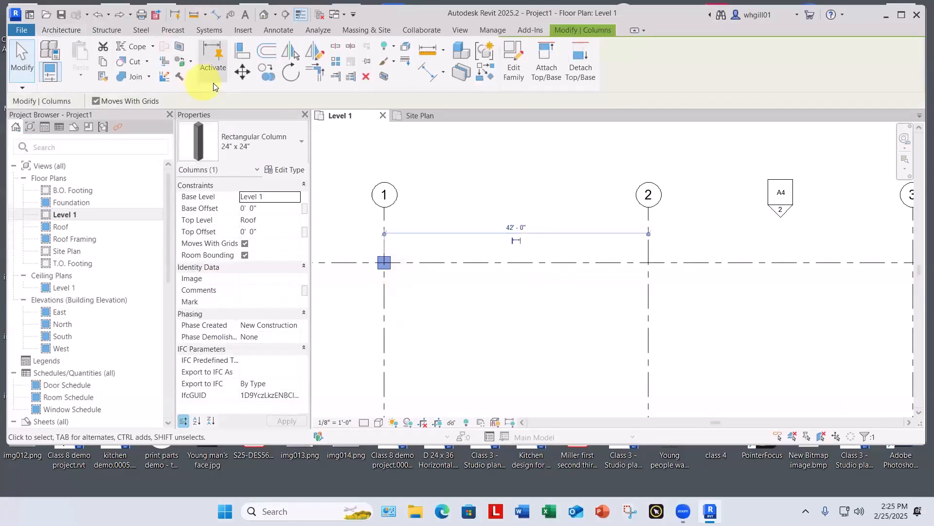
click(267, 73)
click(384, 263)
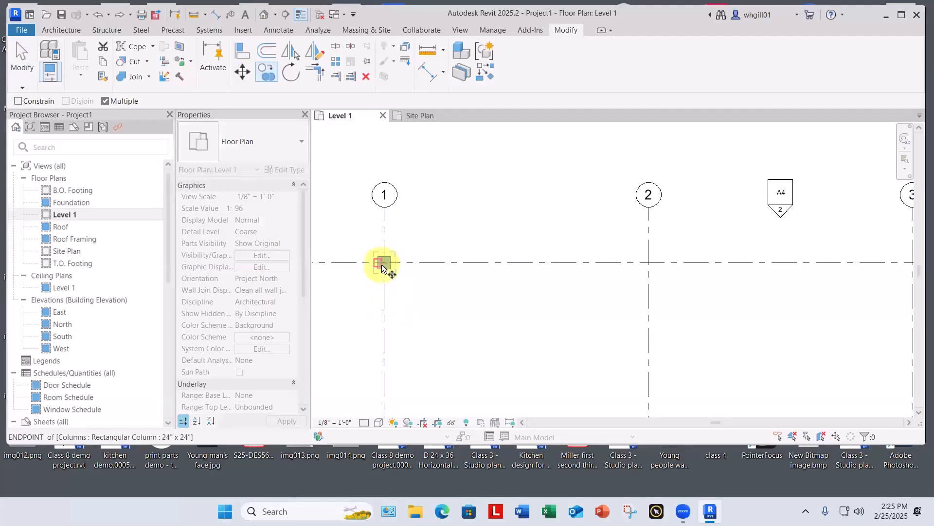
click(384, 297)
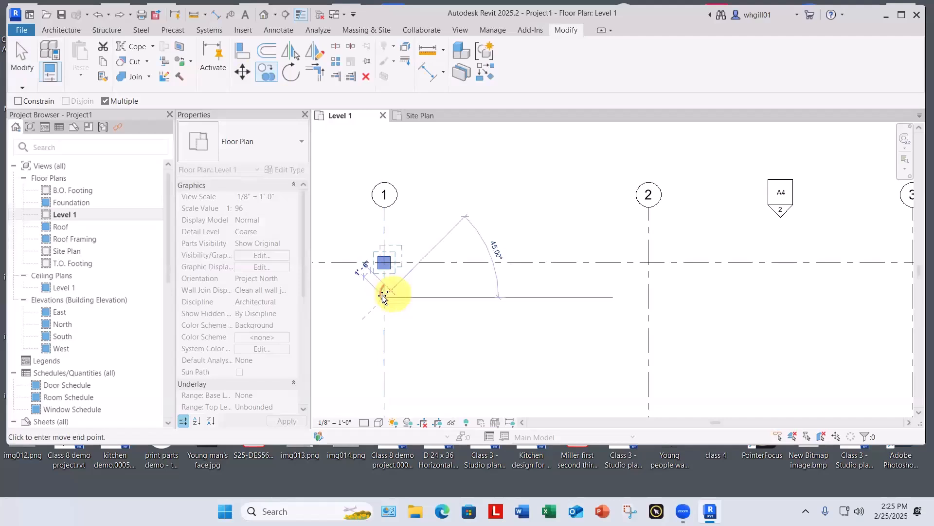
click(648, 293)
middle_drag(706, 301, 384, 312)
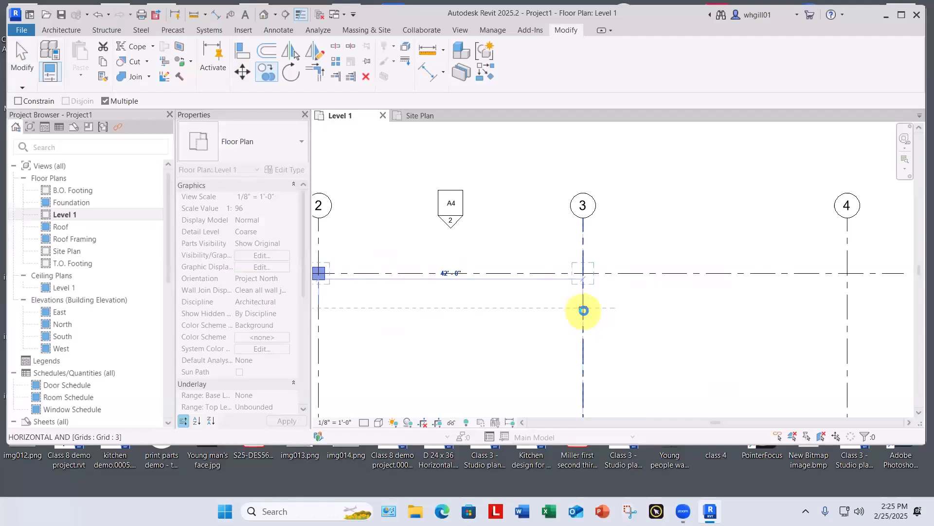
click(583, 309)
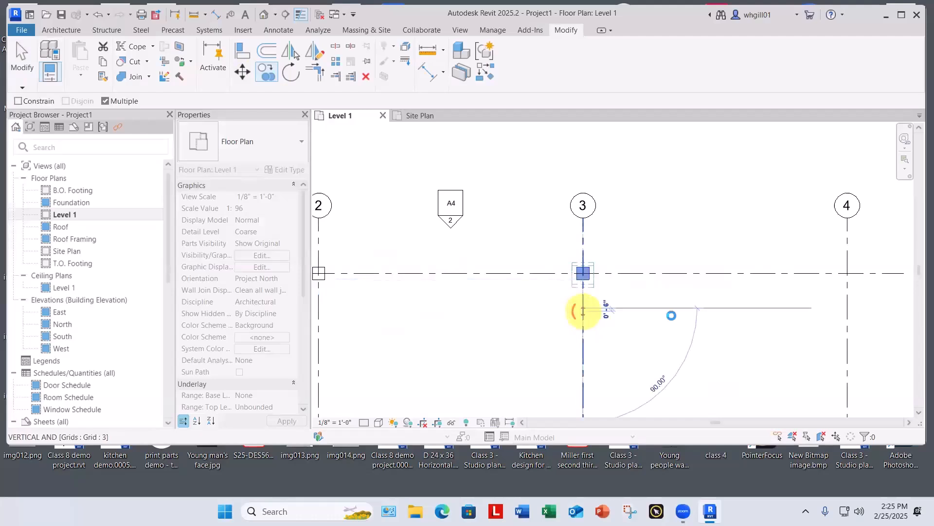
click(848, 307)
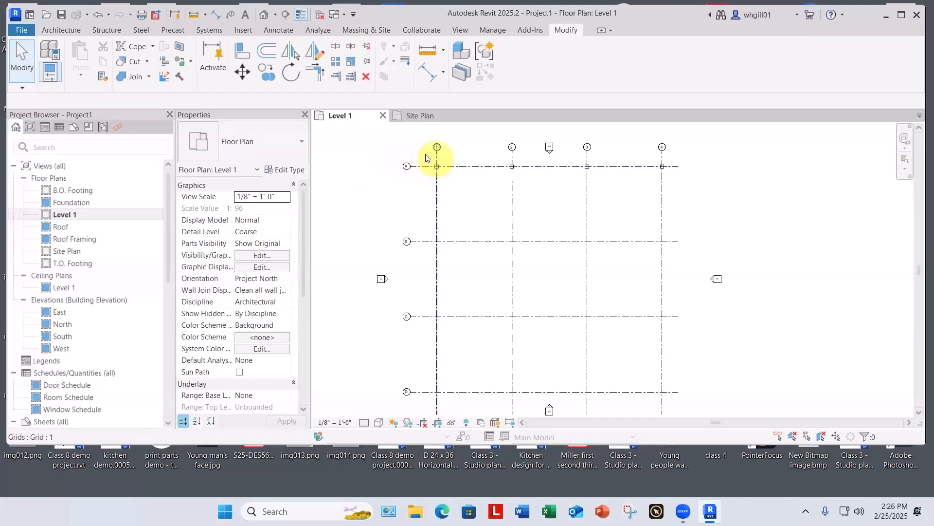
Step: Copy the four columns on grid line A down to grid lines B, C and D, using multiple copies
drag(419, 155, 686, 181)
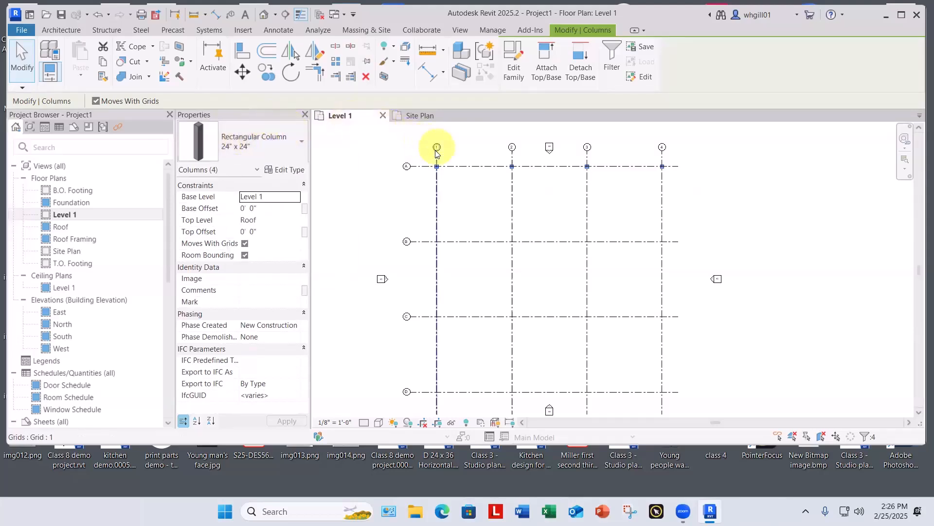
key(Escape)
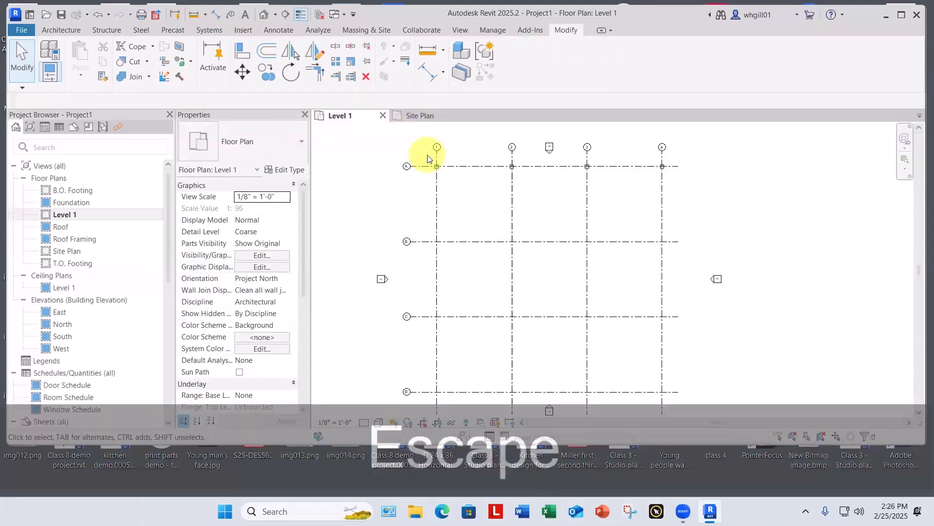
drag(427, 155, 679, 176)
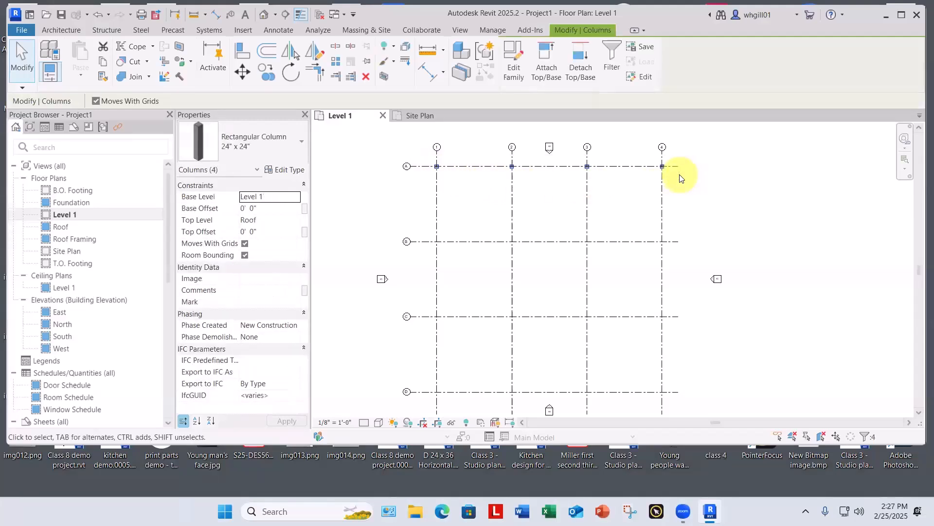
click(267, 72)
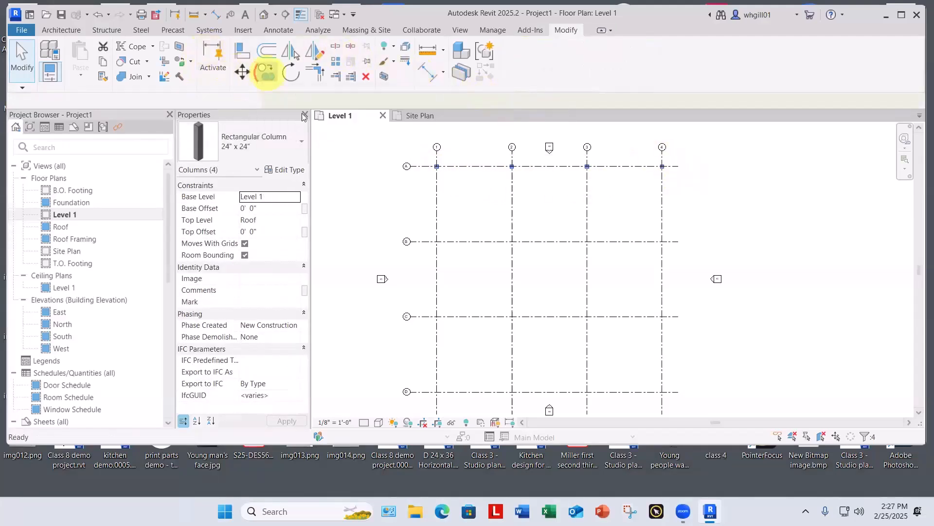
click(476, 166)
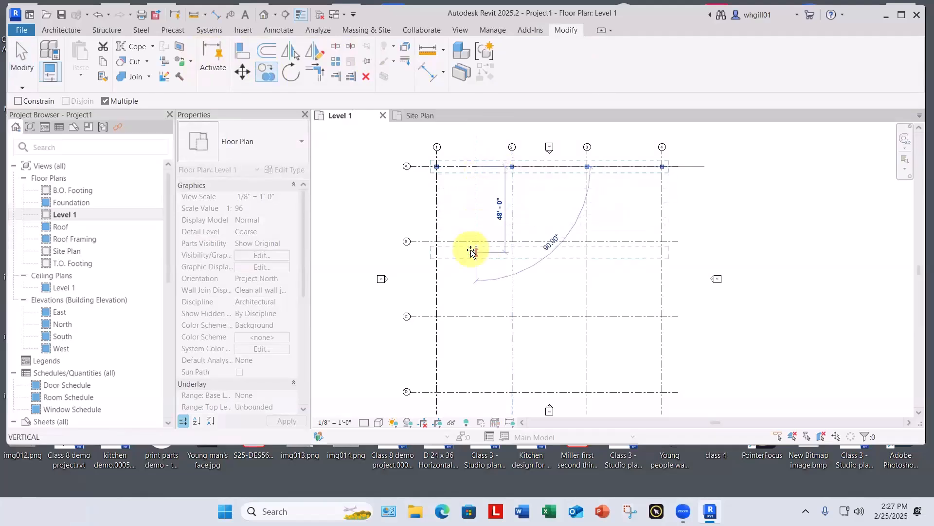
click(471, 242)
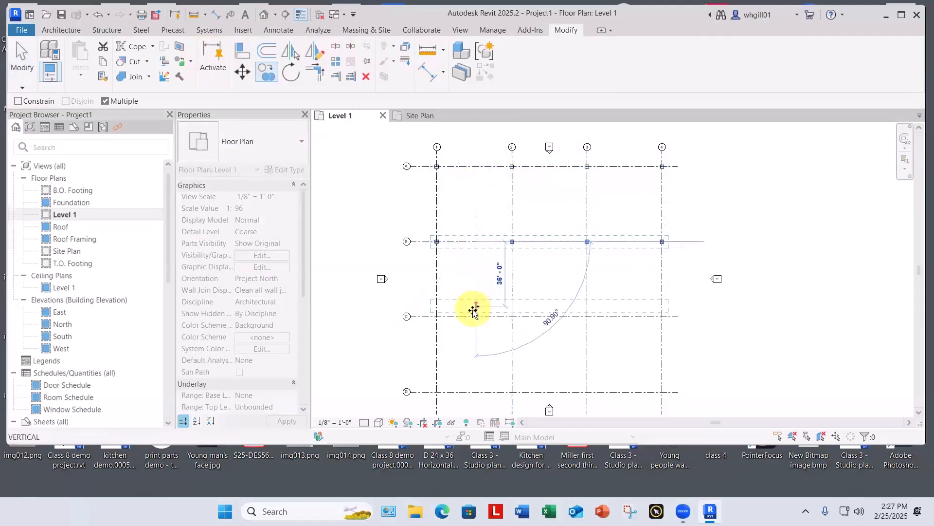
click(476, 317)
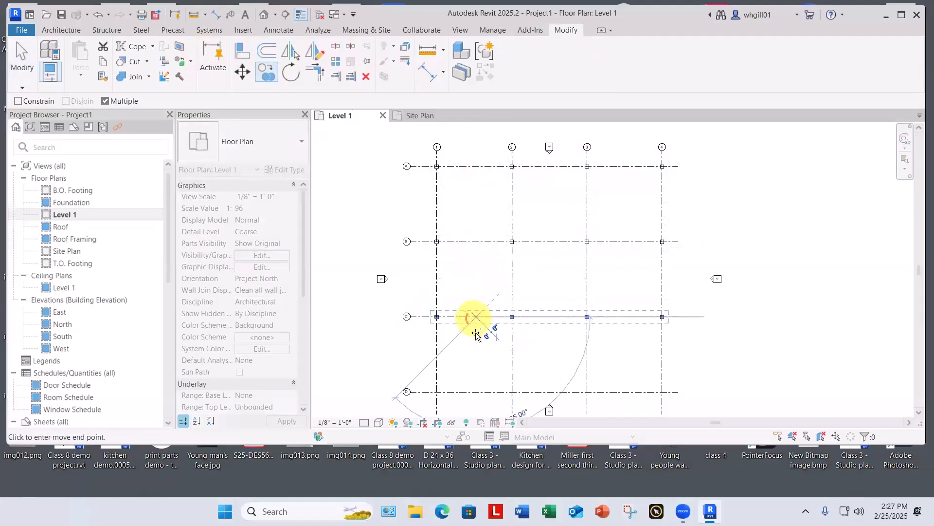
click(477, 392)
key(Escape)
key(Escape)
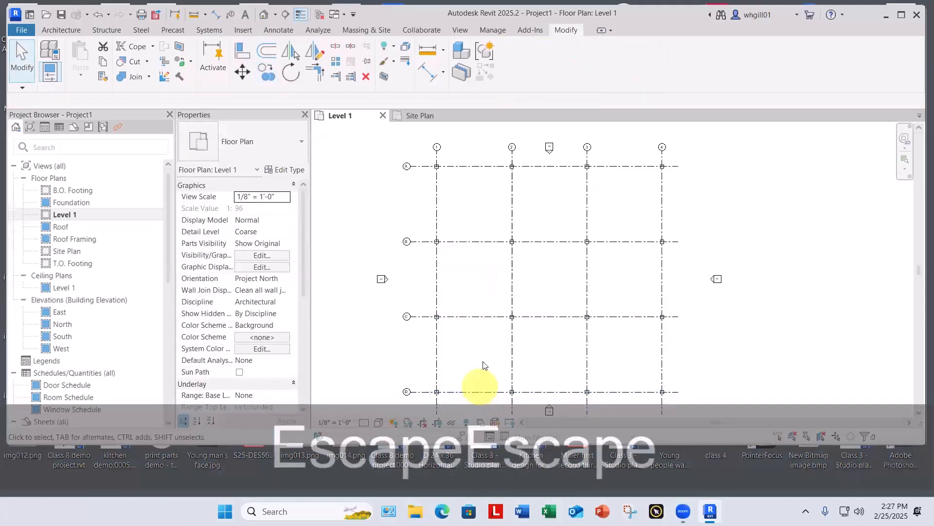
Step: Pin all columns and grid lines with the enclosed elevation markers in the Level 1 plan, and close the Site Plan view
scroll(491, 356, down, 1)
middle_drag(491, 357, 483, 333)
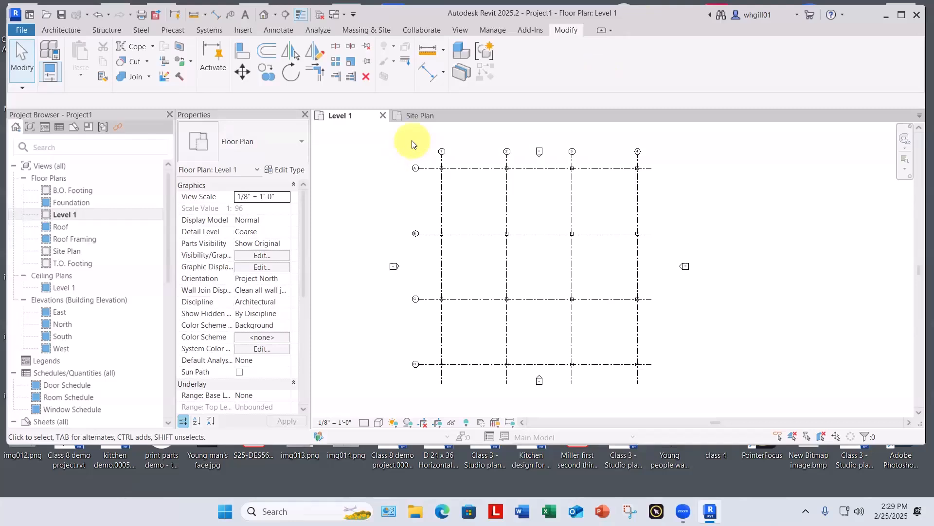
drag(412, 140, 675, 396)
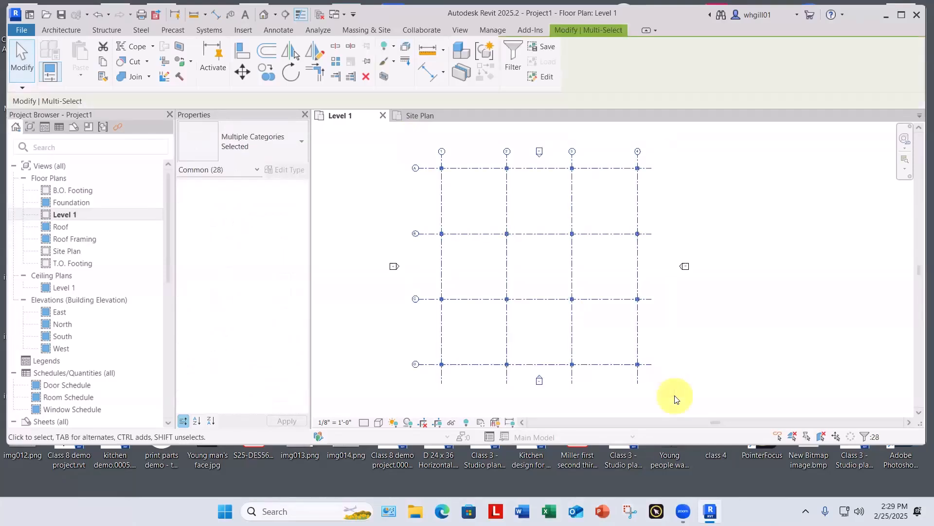
click(365, 62)
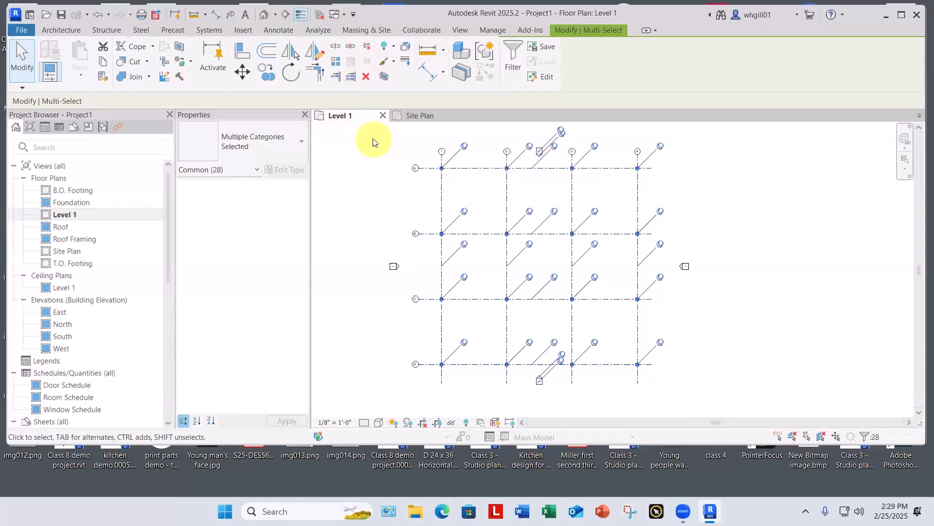
click(380, 249)
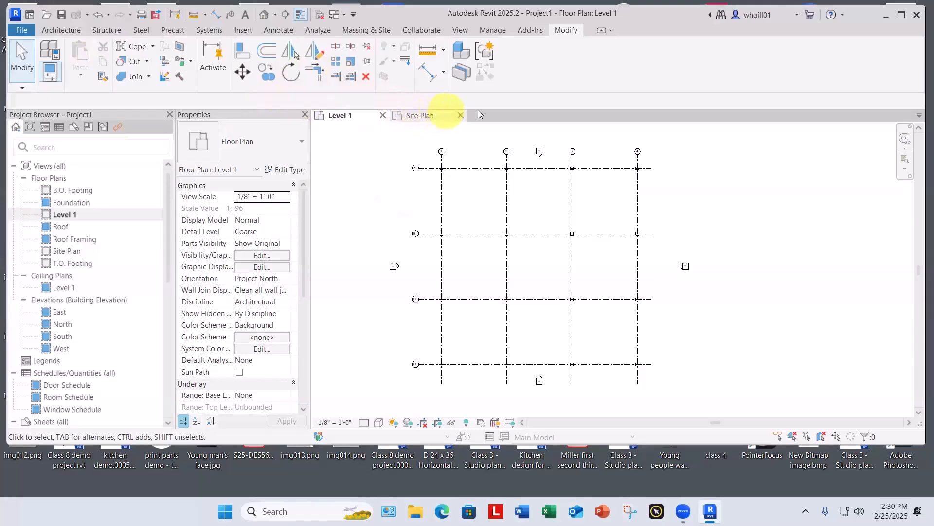
click(461, 115)
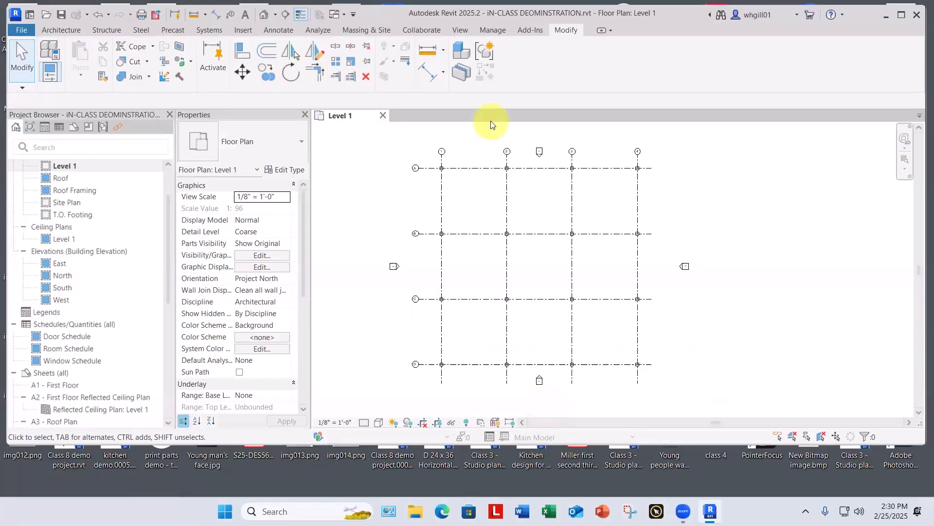
Step: Open the default 3D view and orbit to a low angle on the columns and level lines
click(459, 31)
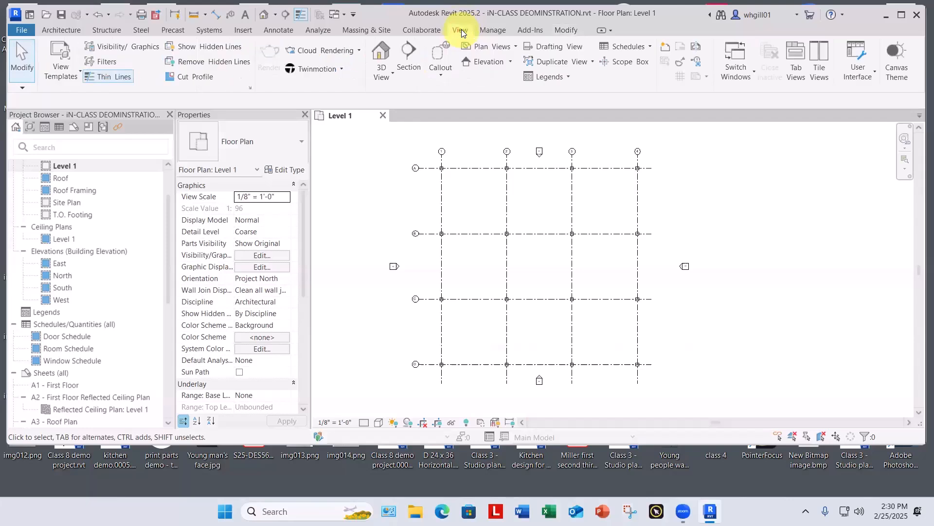
click(387, 75)
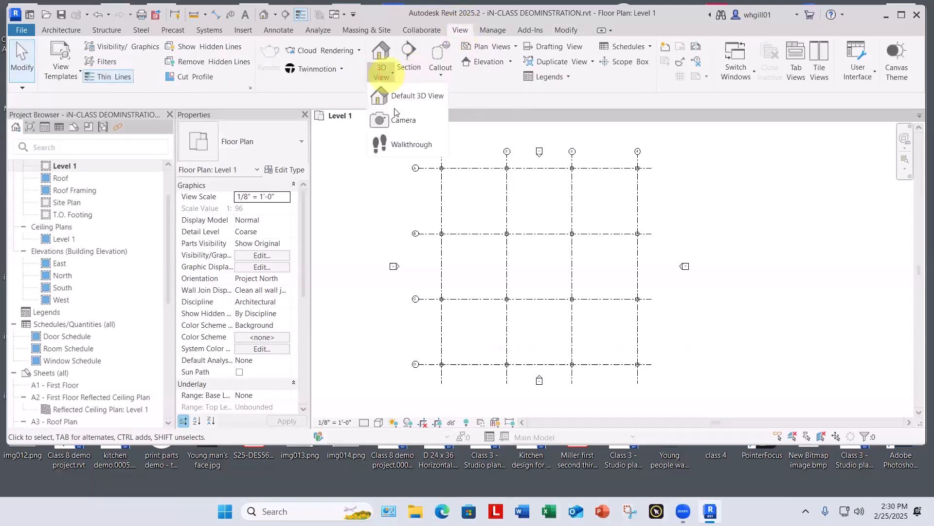
click(417, 97)
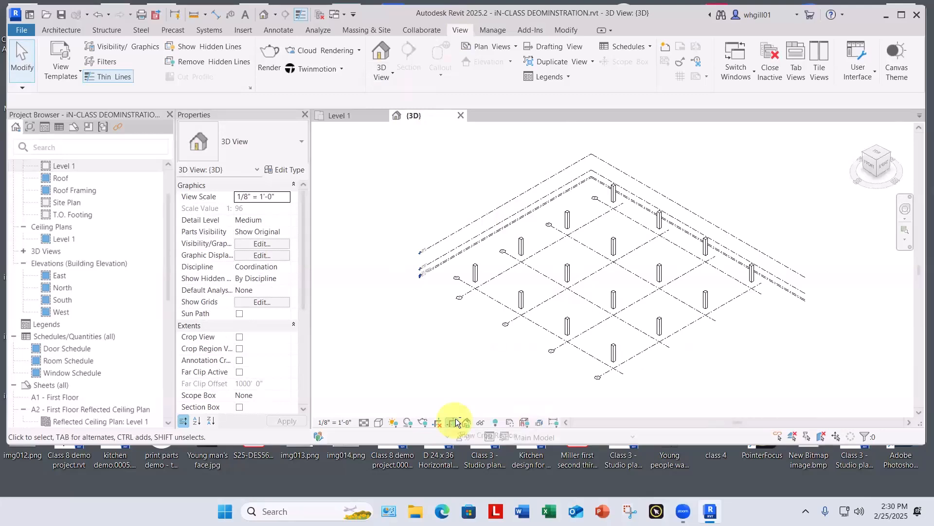
shift+middle_drag(467, 389, 493, 278)
mouse_move(481, 312)
shift+middle_down()
mouse_move(483, 277)
mouse_move(469, 328)
mouse_move(471, 317)
shift+middle_up()
scroll(465, 278, up, 4)
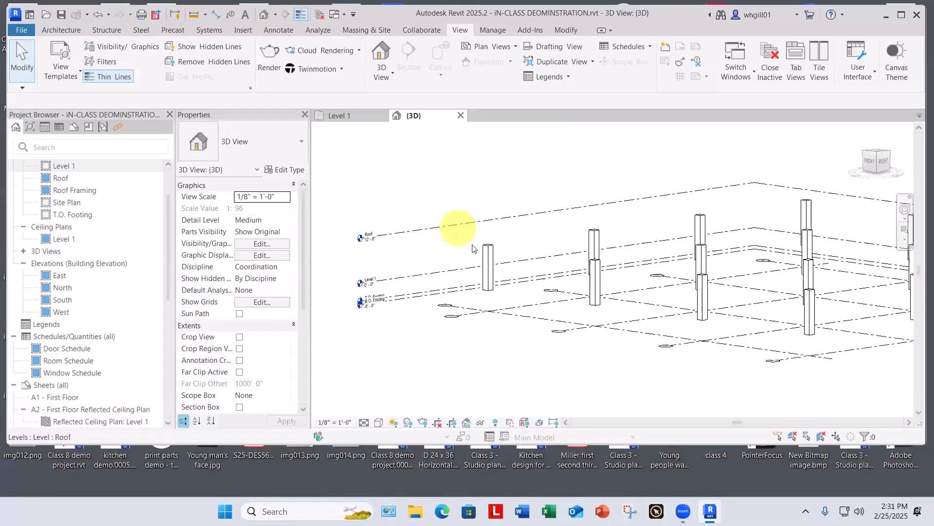
Step: Check the base and top level constraints of the corner column and of all the columns together
click(488, 251)
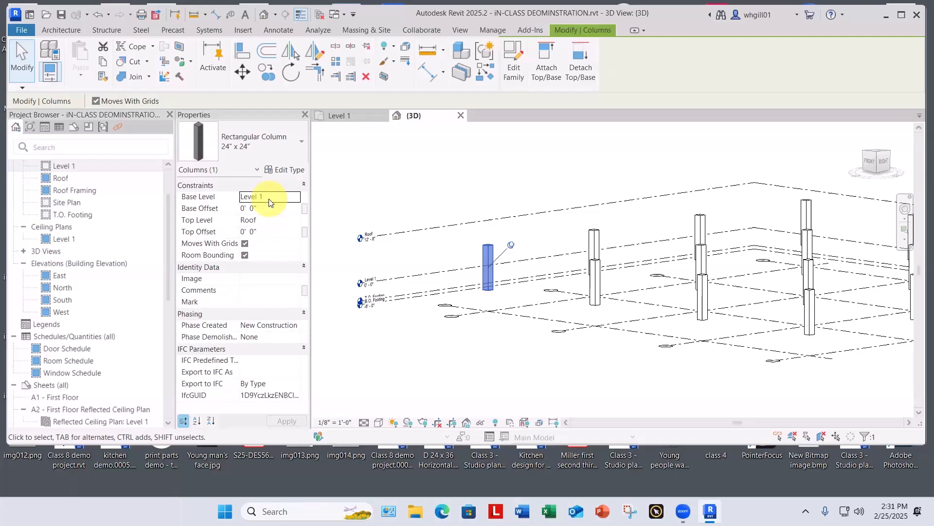
click(402, 189)
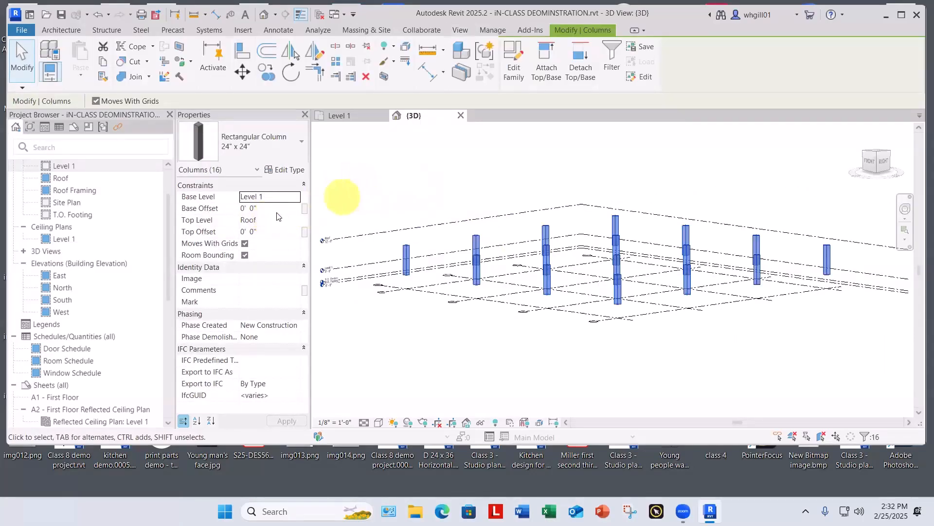
click(368, 204)
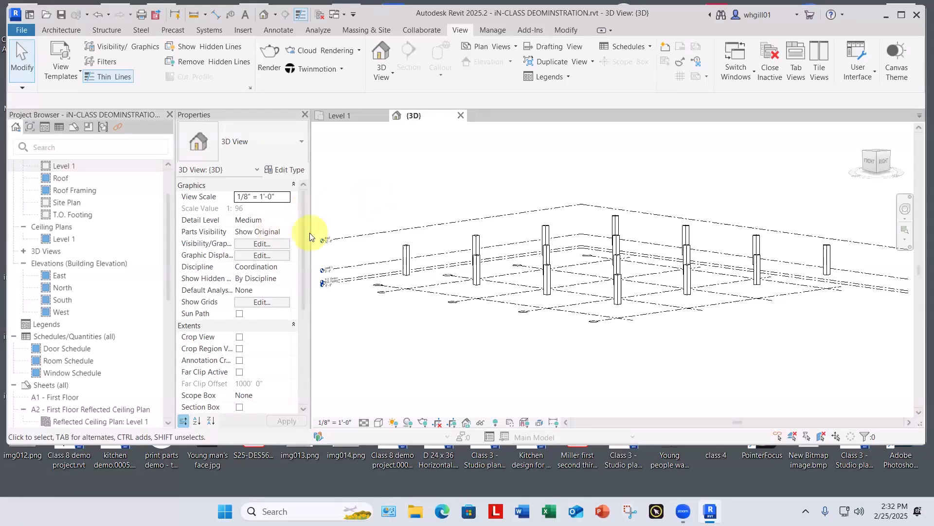
Step: Set the Roof level's elevation to 75' in the 3D view
scroll(341, 241, up, 3)
scroll(487, 277, up, 6)
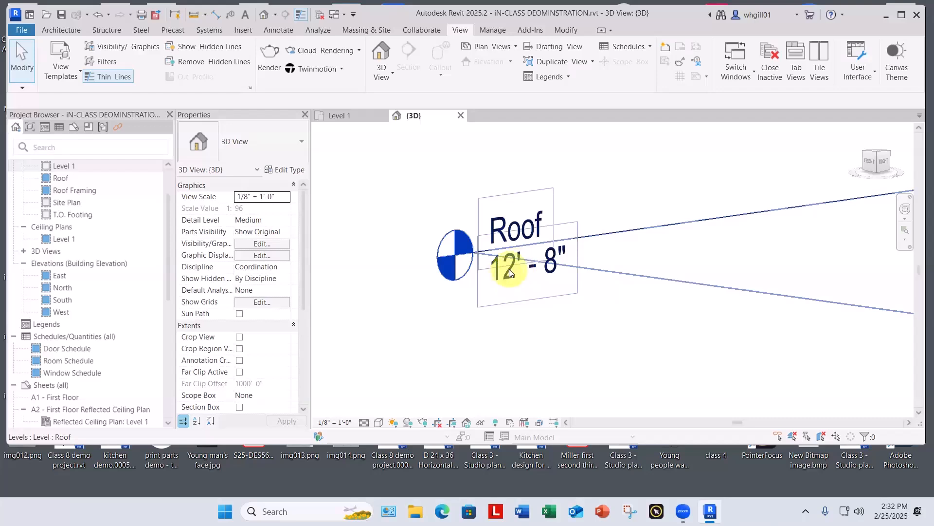
click(509, 271)
click(511, 267)
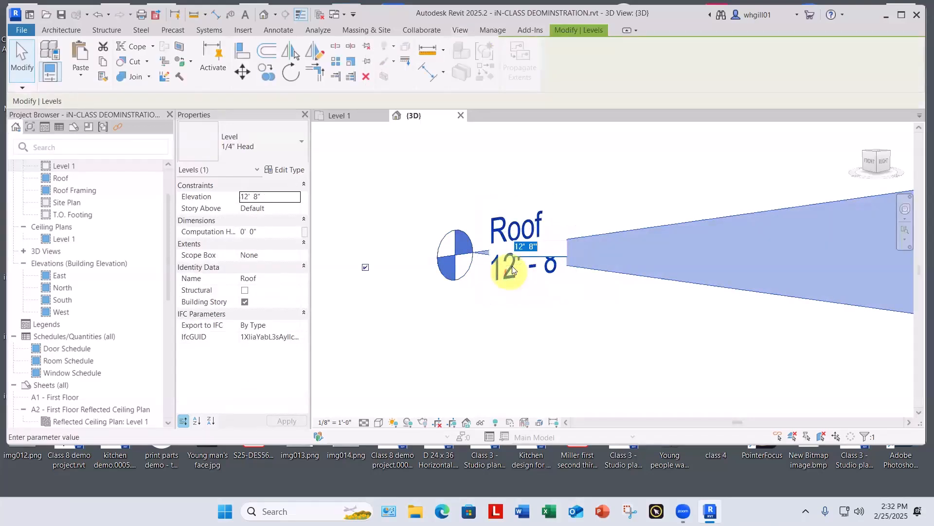
scroll(545, 251, up, 3)
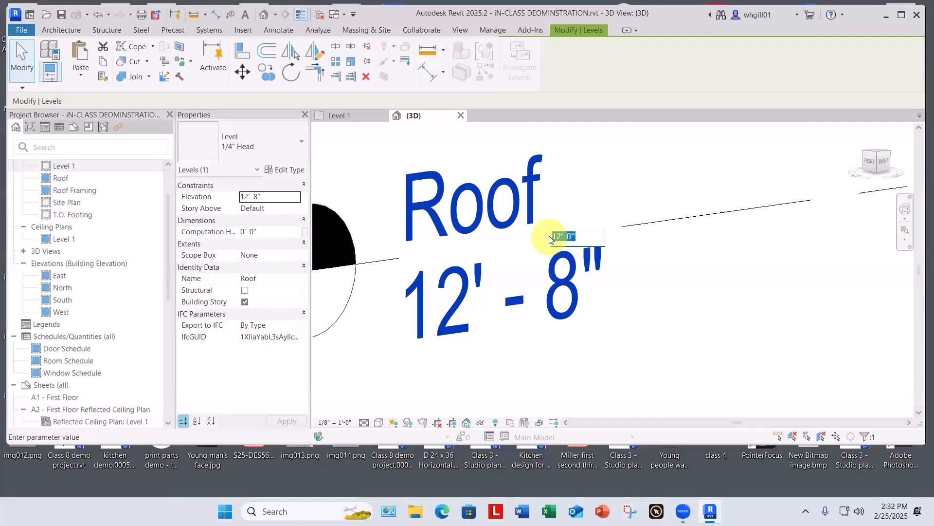
text(75')
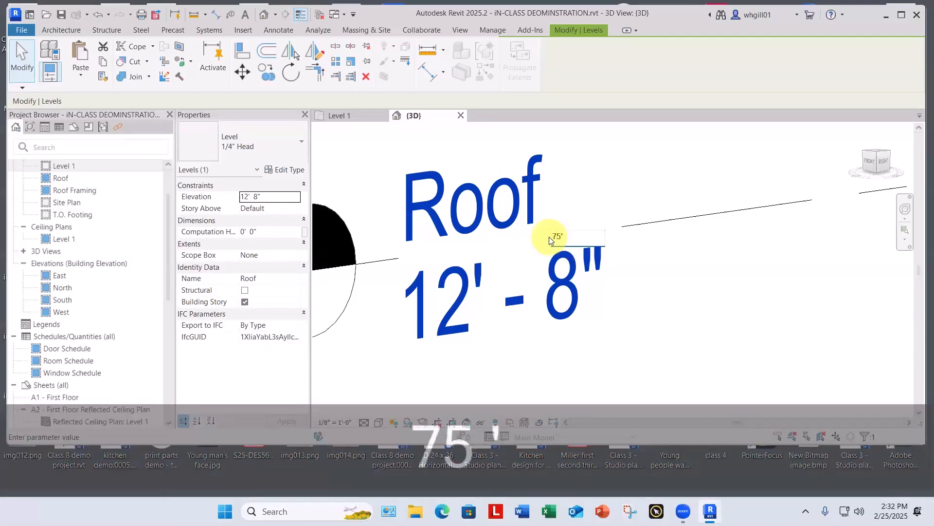
key(Return)
scroll(553, 272, down, 7)
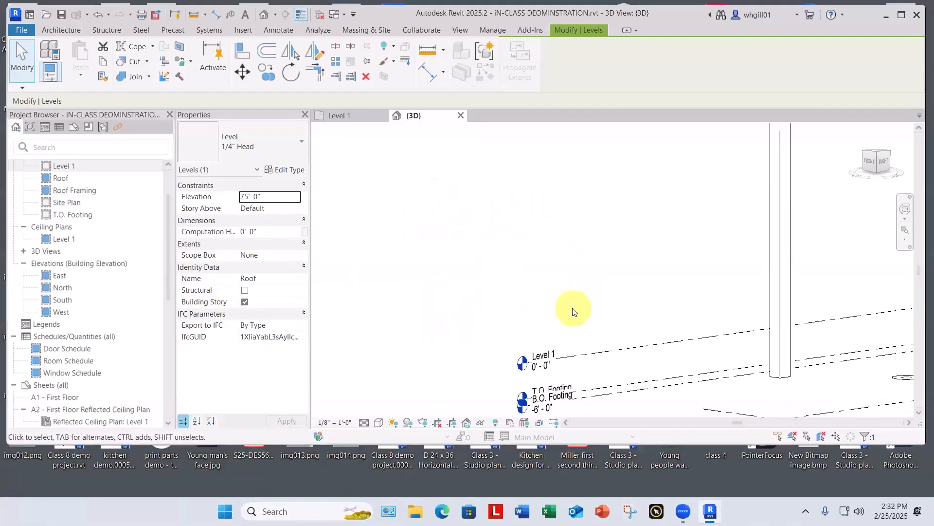
scroll(575, 301, down, 4)
middle_drag(575, 301, 466, 398)
click(461, 348)
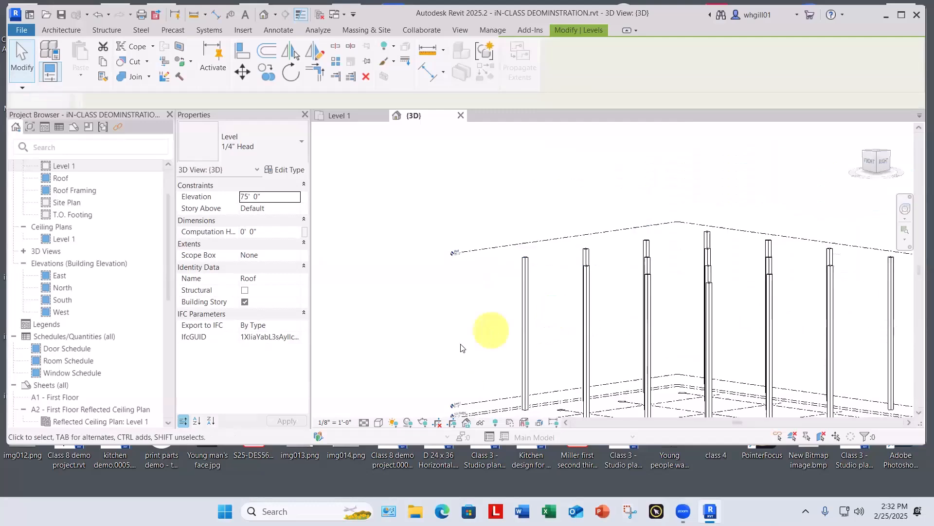
Step: Examine the column bases against Level 1 and the footing levels in the 3D view
scroll(455, 348, down, 2)
middle_drag(461, 334, 525, 253)
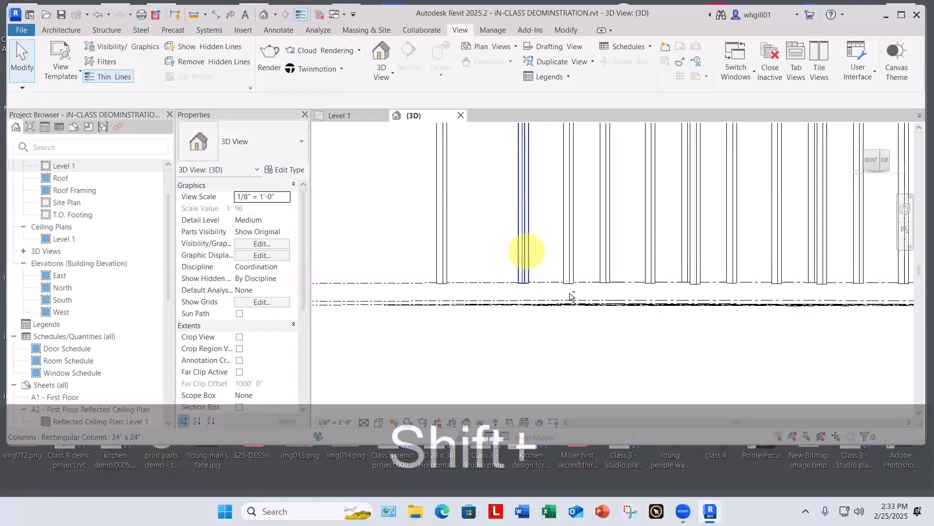
scroll(575, 297, down, 3)
scroll(535, 321, up, 4)
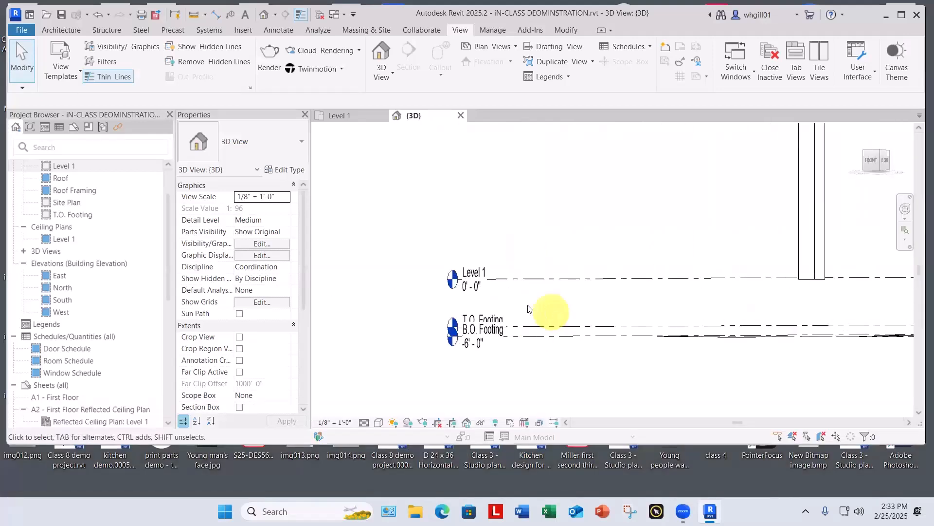
scroll(528, 308, up, 2)
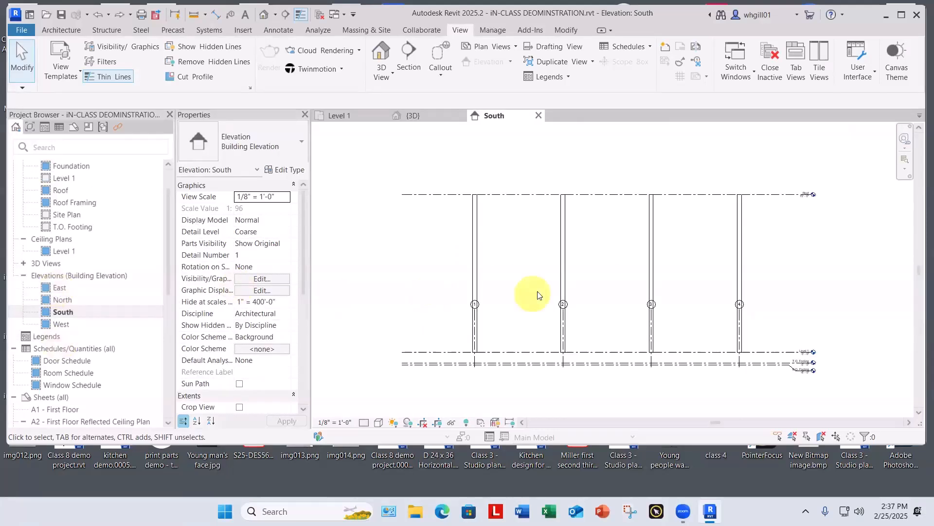
Step: Unpin grid line 1 in the South elevation and inspect its bubble's controls
scroll(515, 307, up, 4)
scroll(514, 307, up, 1)
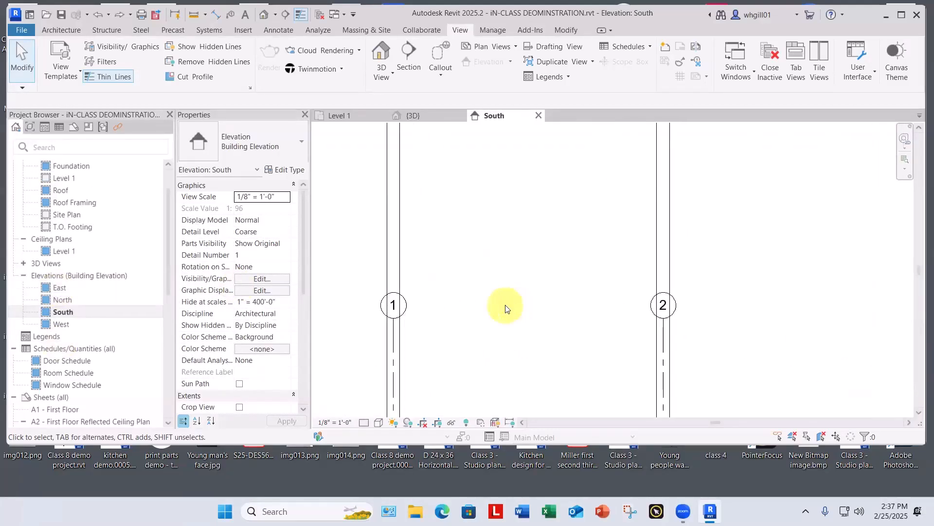
scroll(505, 307, down, 3)
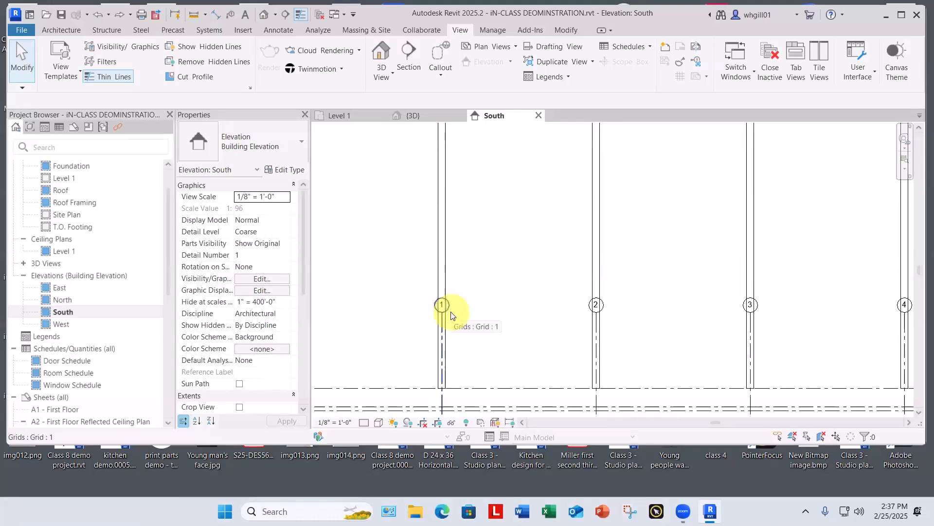
scroll(451, 315, up, 4)
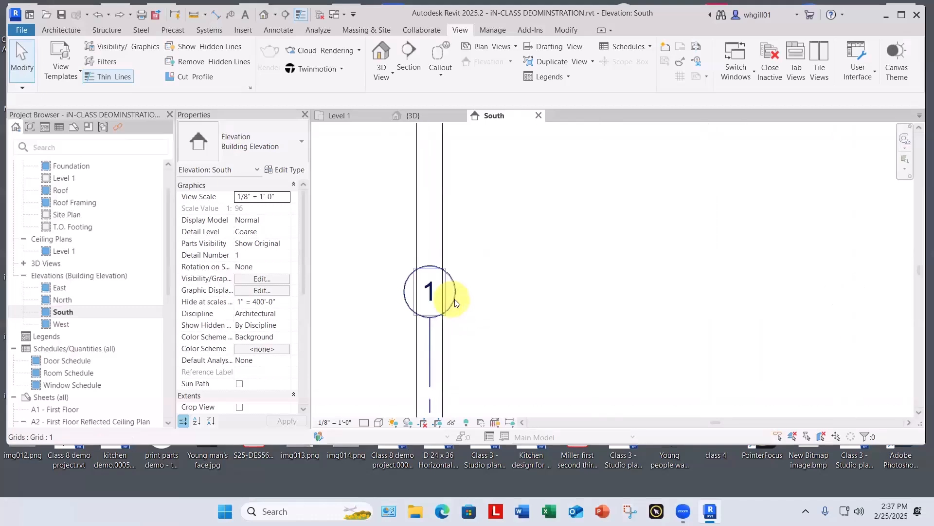
click(455, 306)
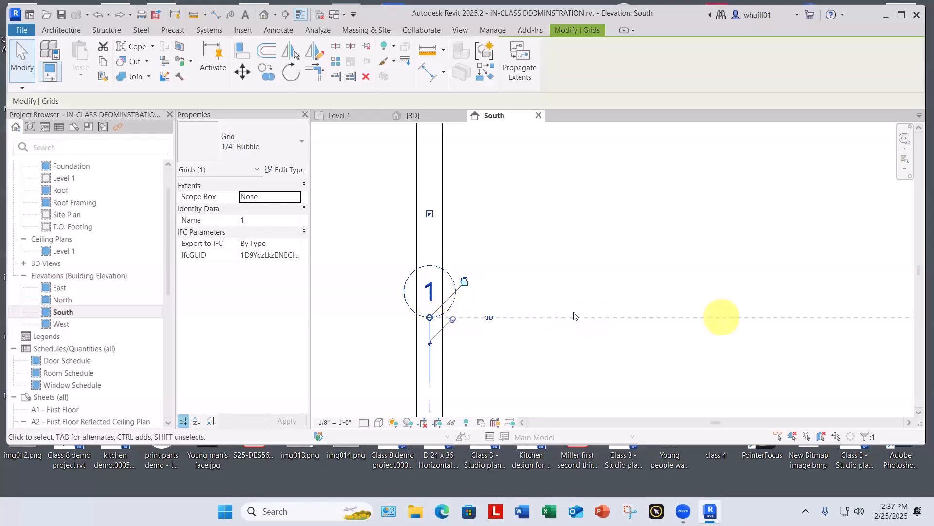
scroll(442, 316, down, 4)
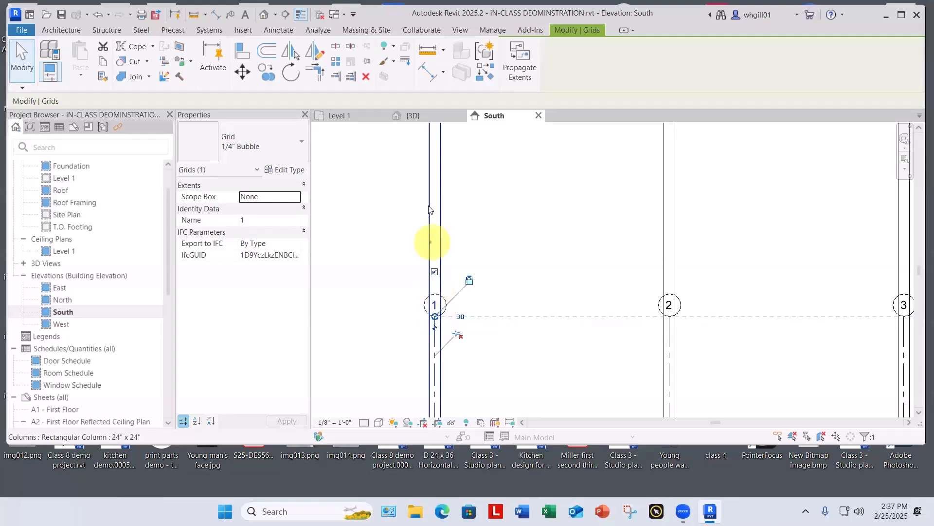
scroll(460, 338, up, 3)
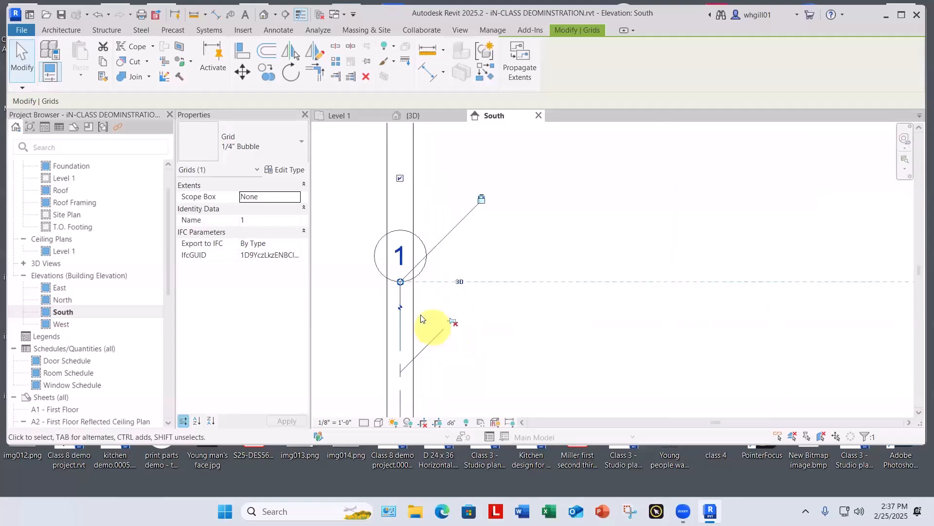
scroll(423, 294, up, 3)
click(535, 221)
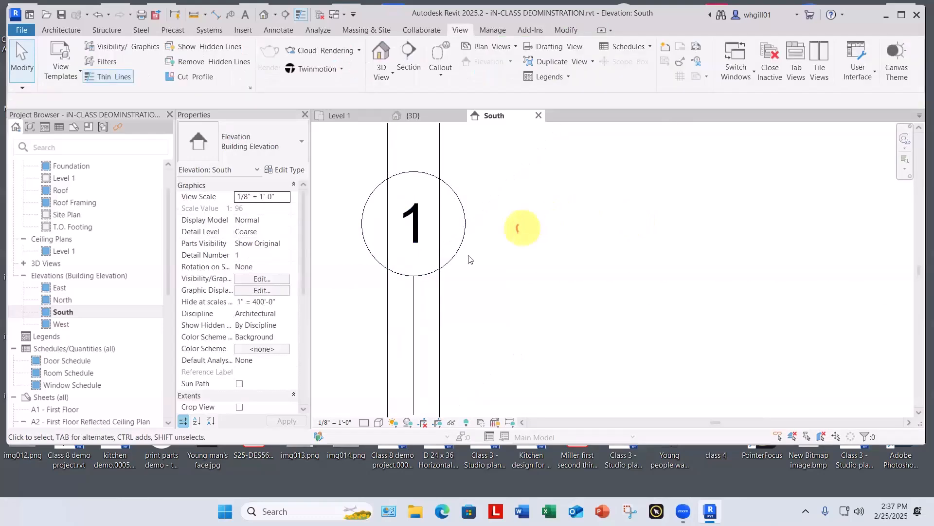
click(449, 267)
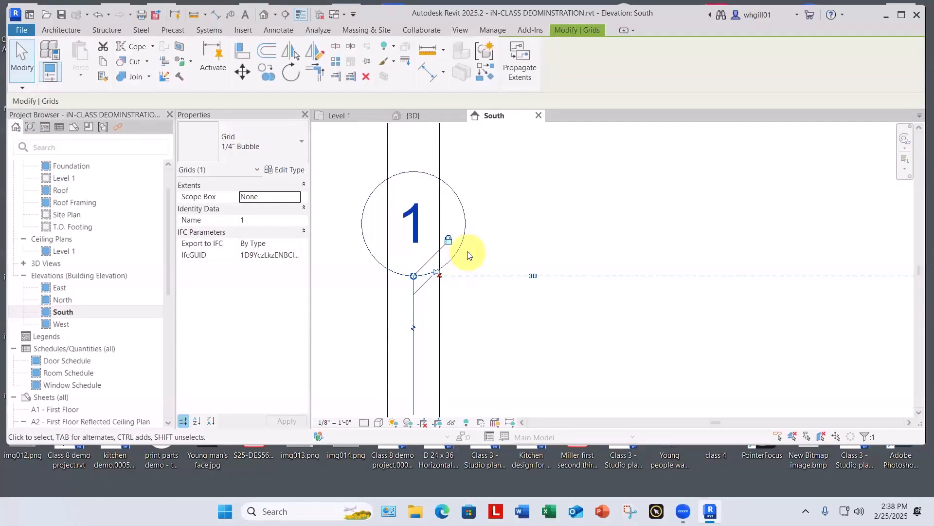
key(Escape)
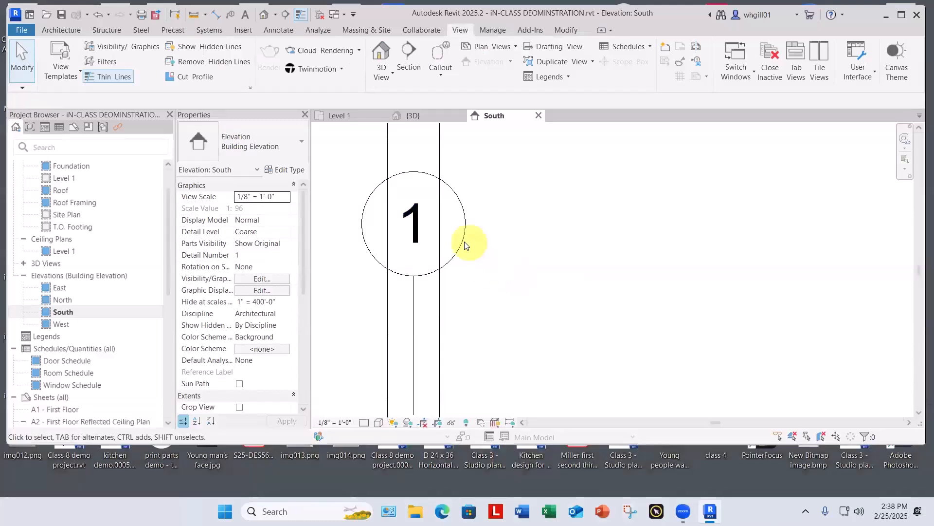
Step: Select all grid instances visible in the South elevation and unpin them
click(461, 247)
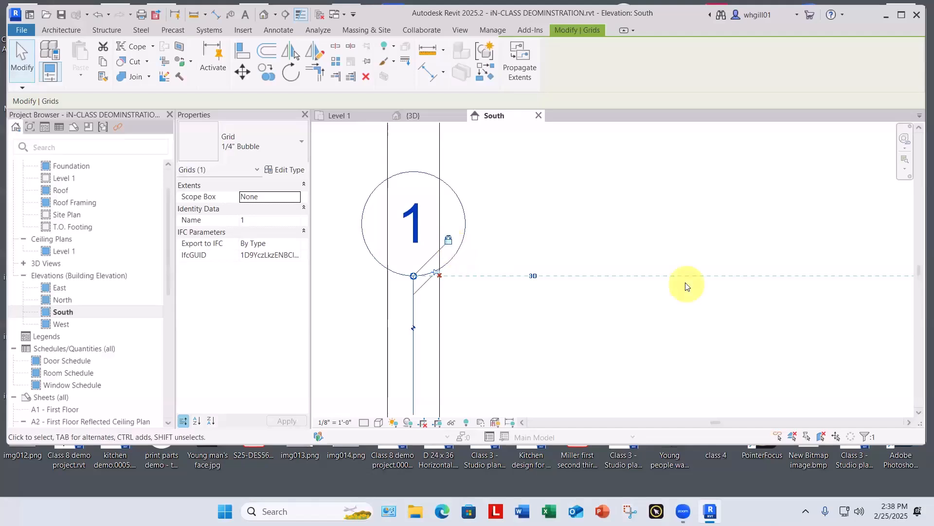
right_click(626, 242)
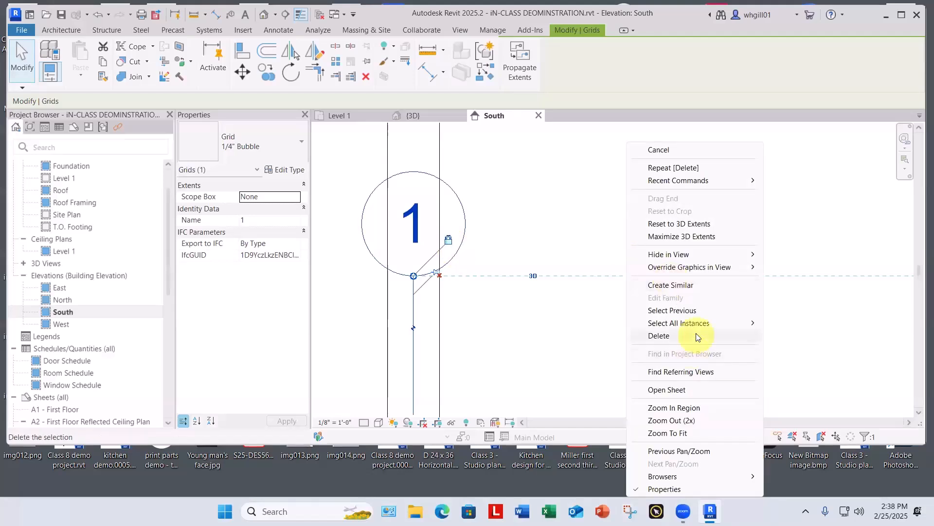
mouse_move(702, 325)
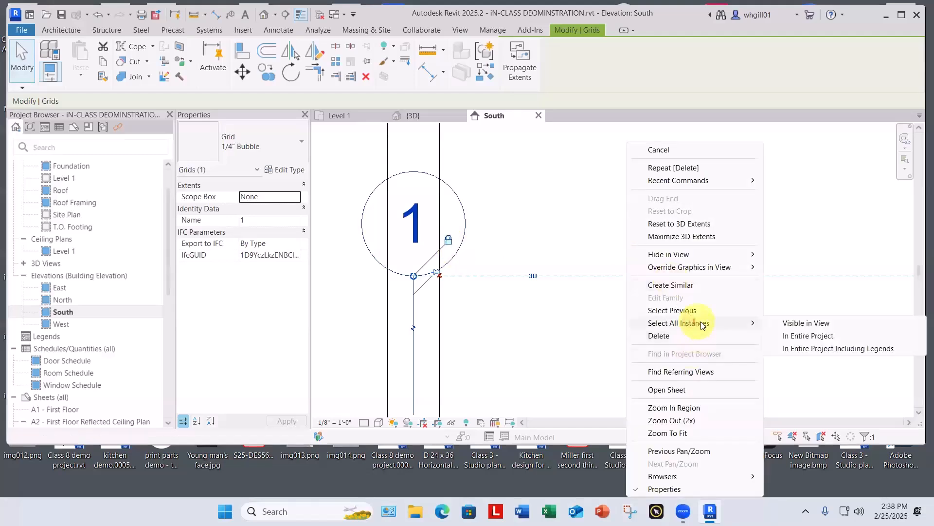
click(798, 324)
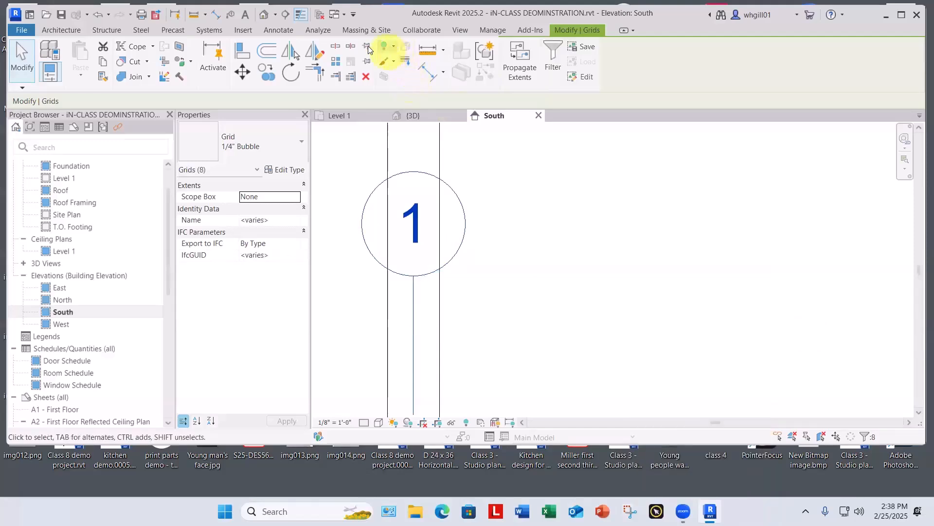
click(531, 165)
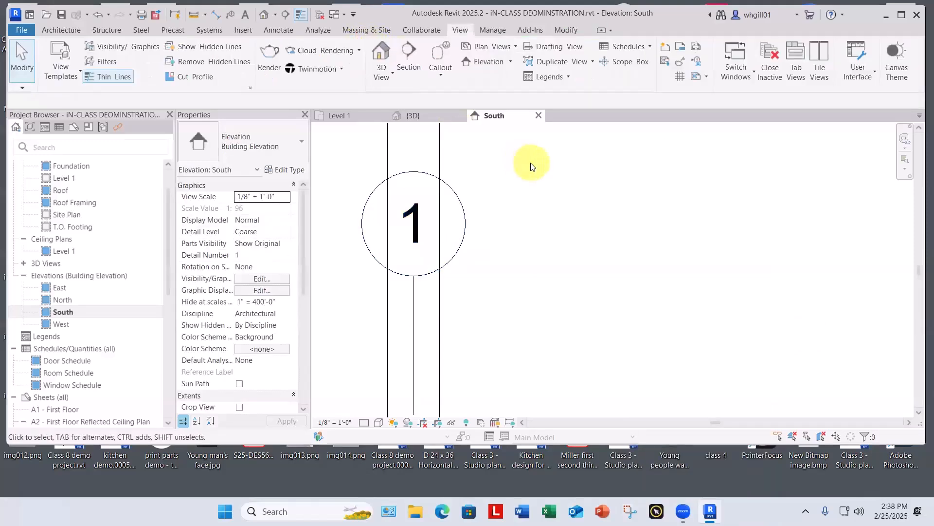
Step: Extend the aligned upper ends of grid lines 1-4 so their bubbles sit above the Roof level
scroll(530, 165, down, 3)
middle_drag(576, 188, 483, 275)
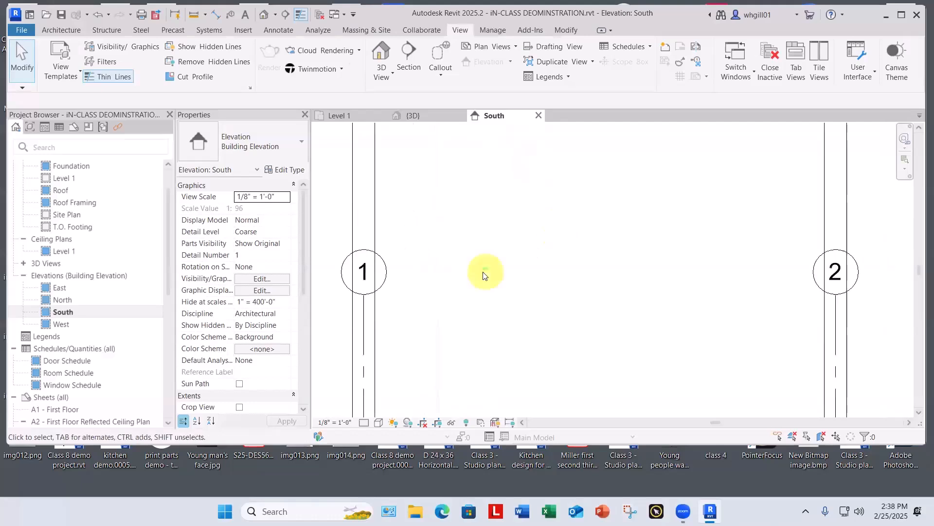
scroll(484, 274, down, 1)
click(378, 311)
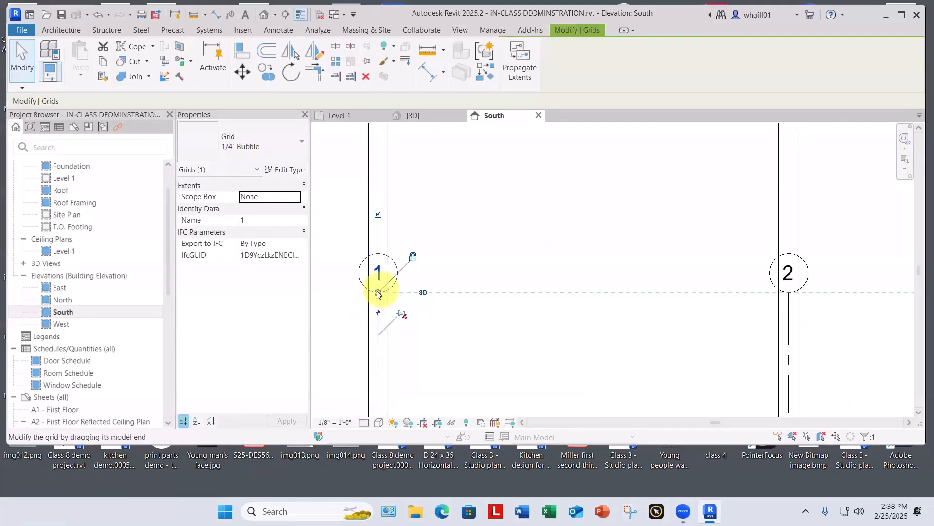
drag(378, 294, 382, 164)
scroll(382, 164, down, 5)
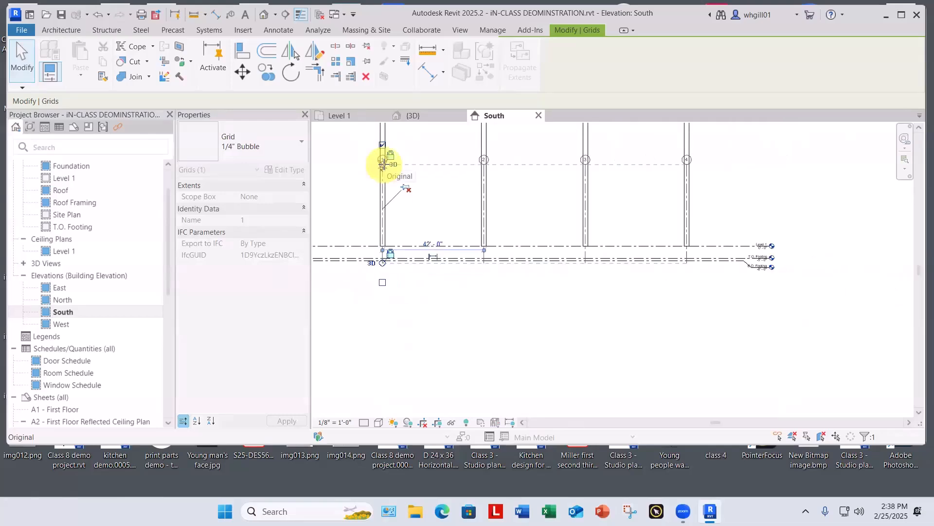
scroll(383, 164, up, 3)
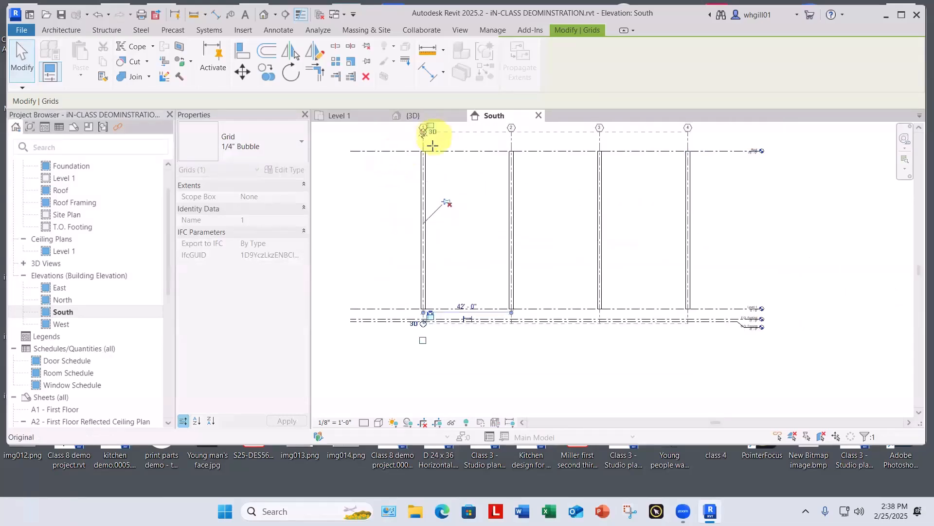
drag(436, 138, 435, 143)
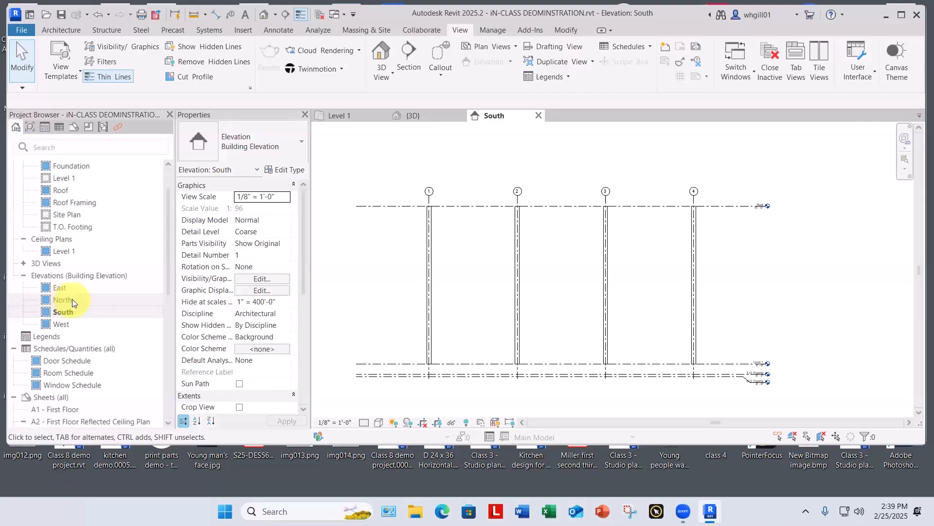
Step: In the East elevation, extend the aligned upper ends of grid lines A-D so their bubbles sit above the Roof level
double_click(64, 289)
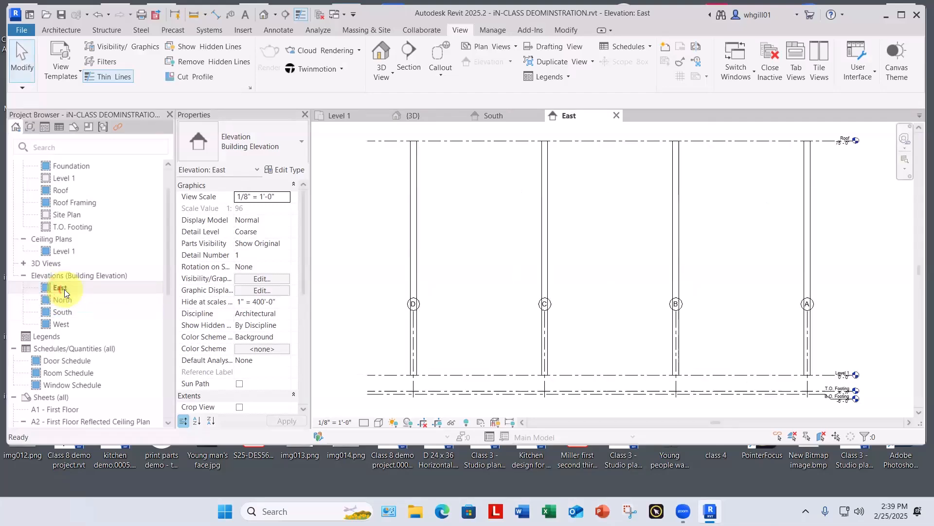
scroll(494, 295, up, 2)
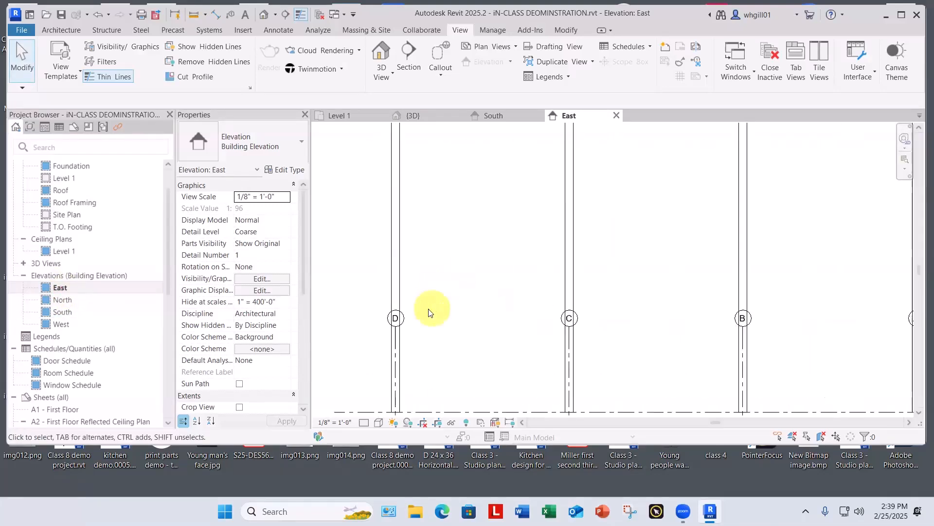
scroll(423, 314, down, 1)
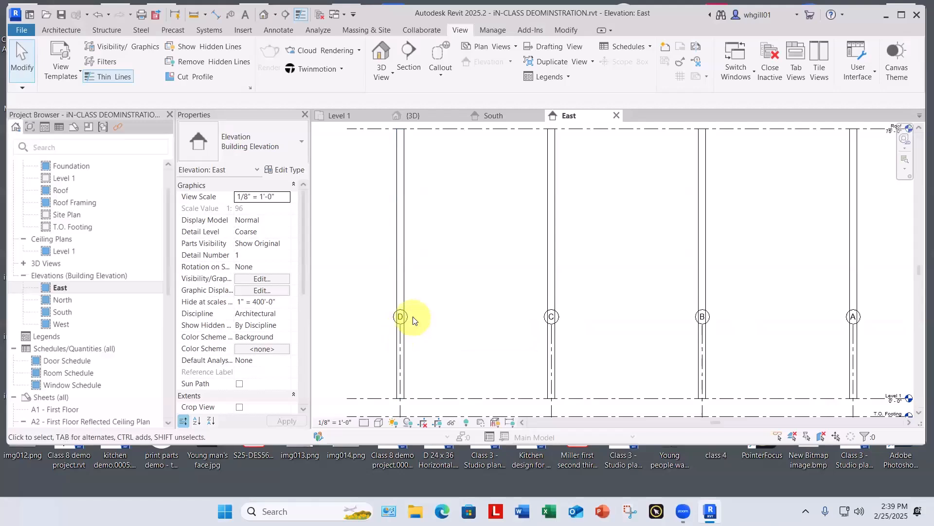
click(407, 315)
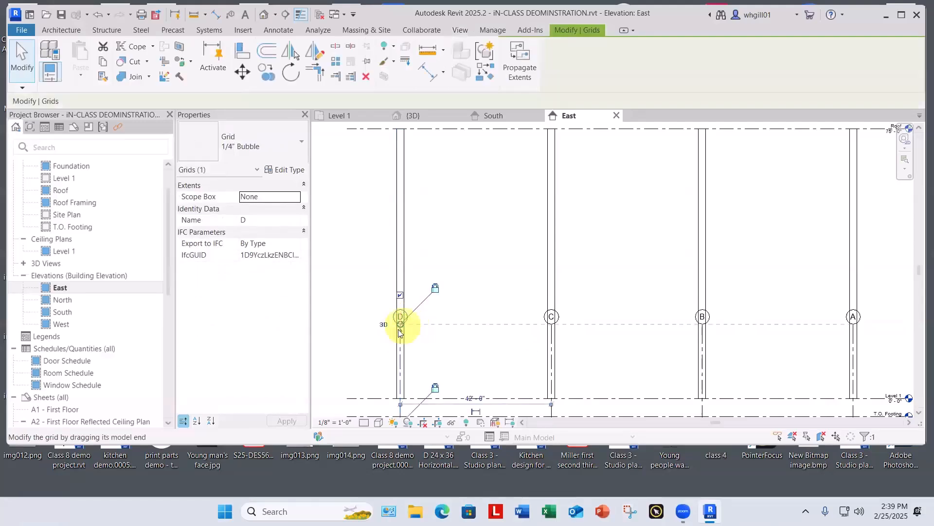
drag(401, 323, 395, 129)
scroll(399, 203, down, 3)
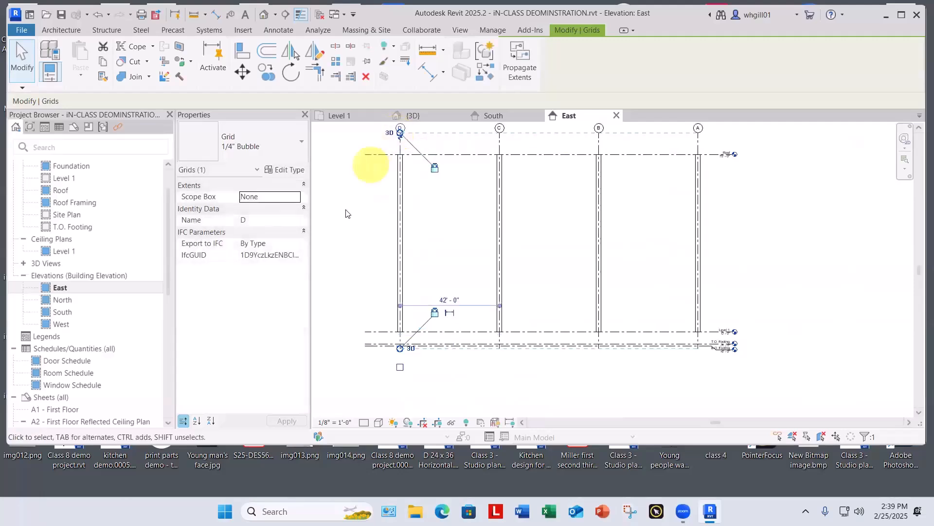
Step: Select grid line C in the East elevation and inspect the end control below its bubble
click(501, 163)
scroll(501, 163, up, 8)
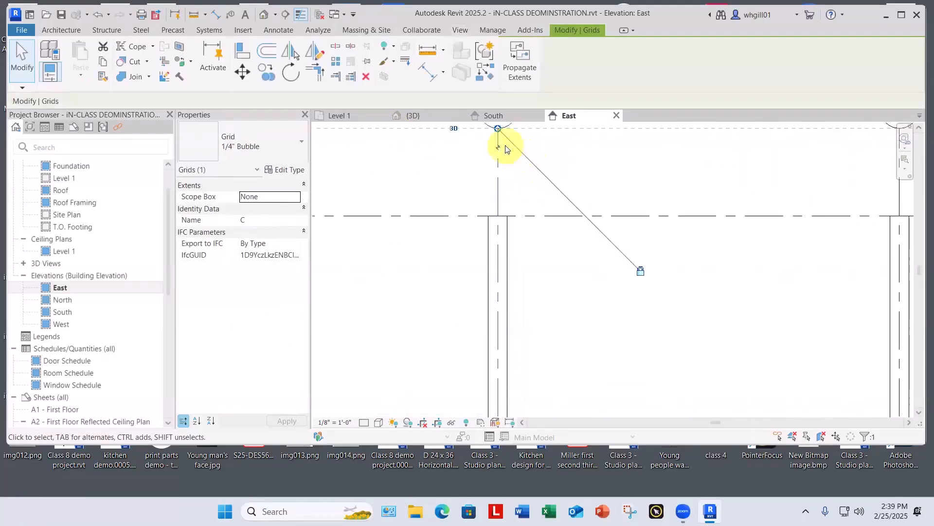
middle_drag(515, 245, 496, 321)
scroll(492, 318, up, 4)
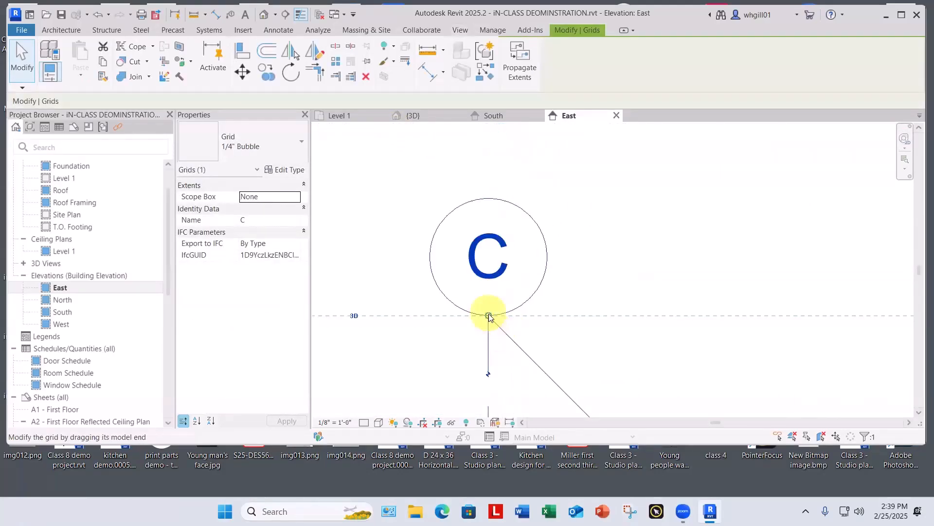
scroll(490, 315, up, 3)
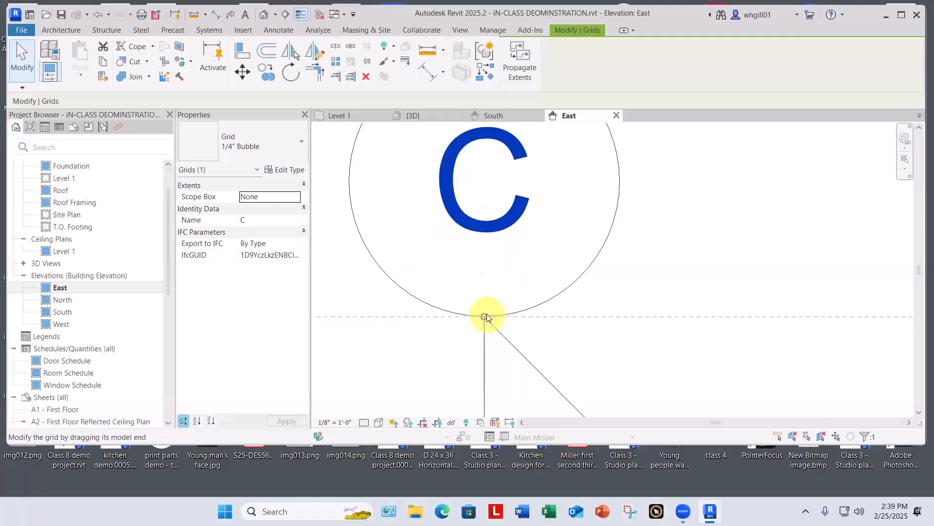
scroll(568, 174, down, 11)
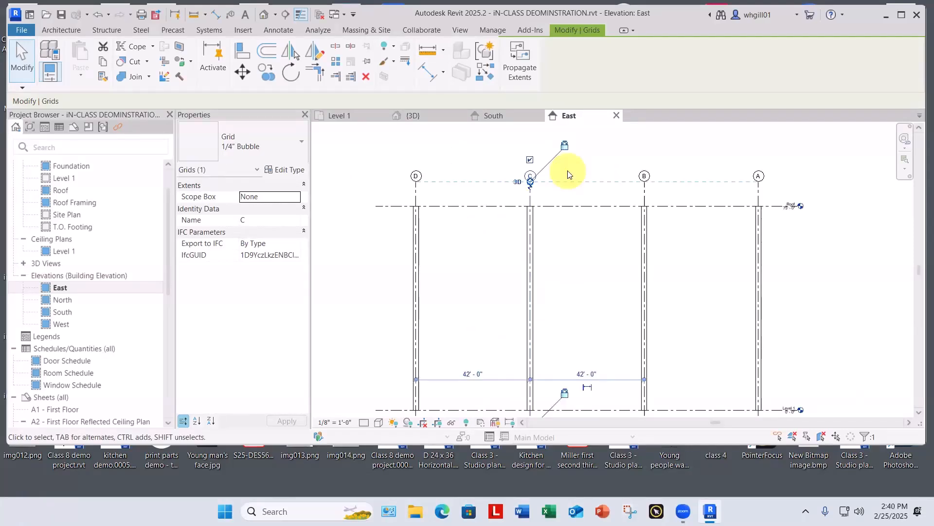
click(614, 313)
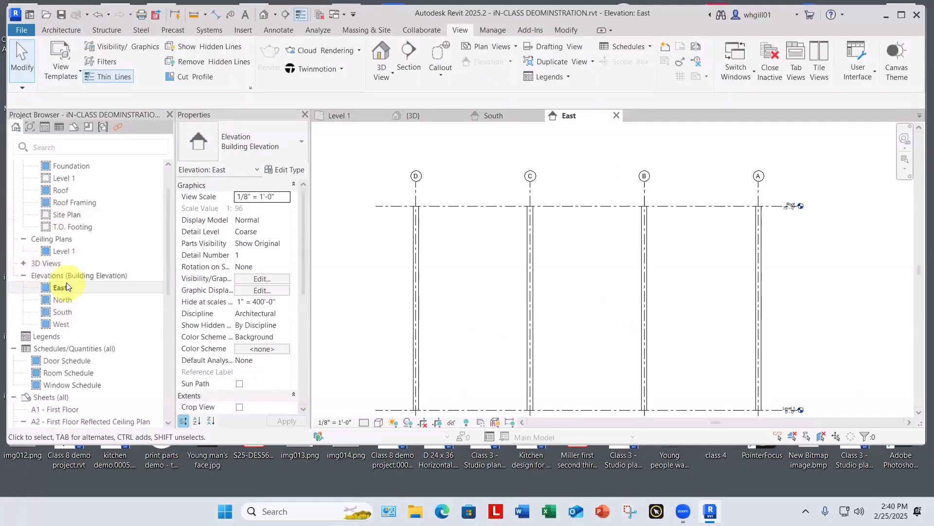
Step: Open the {3D} view and examine the Level 1 plane against the column bases
click(24, 262)
click(61, 276)
double_click(60, 275)
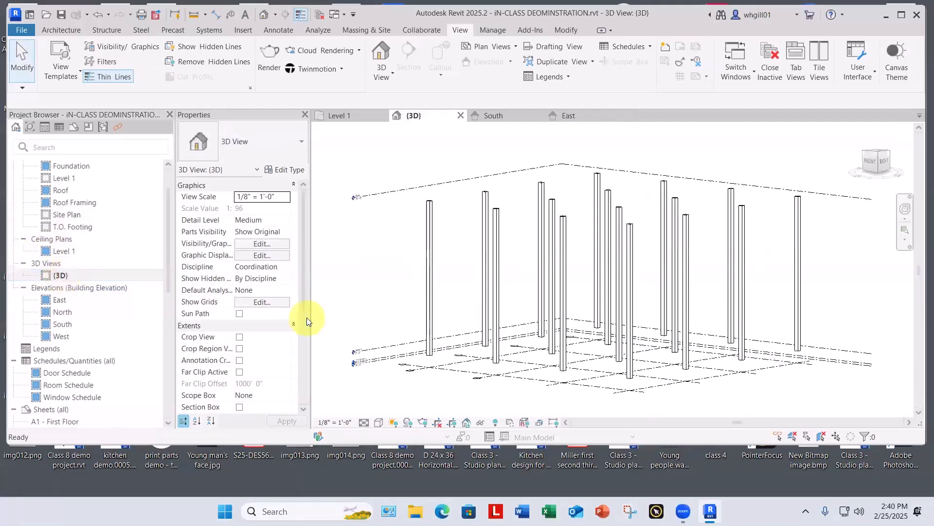
shift+middle_drag(511, 329, 403, 330)
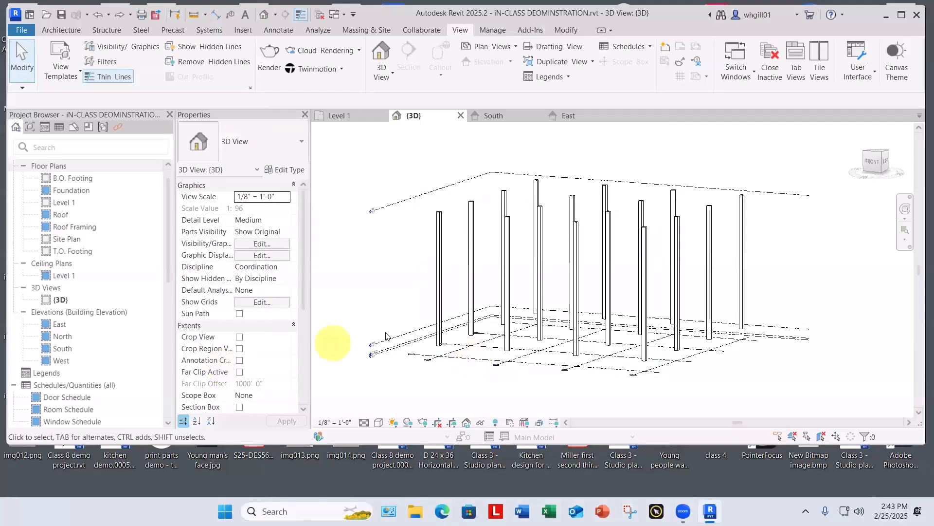
click(399, 338)
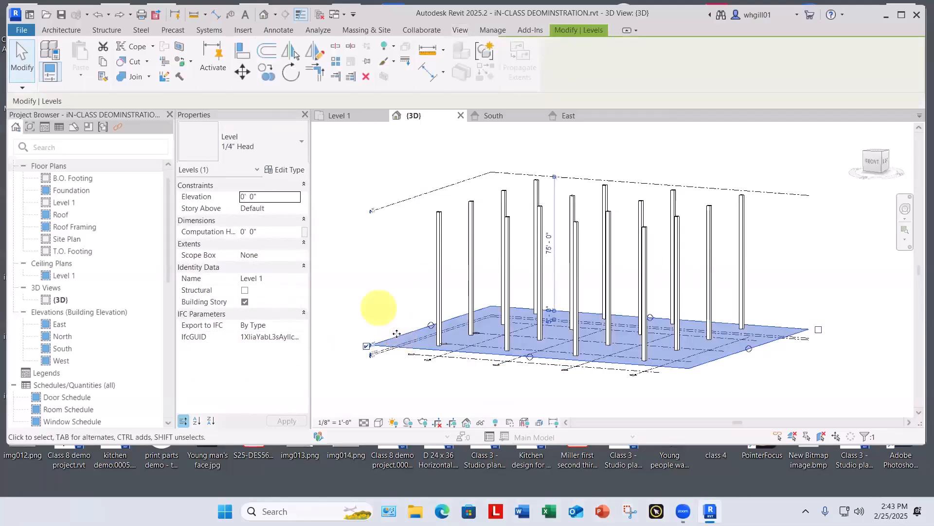
click(377, 310)
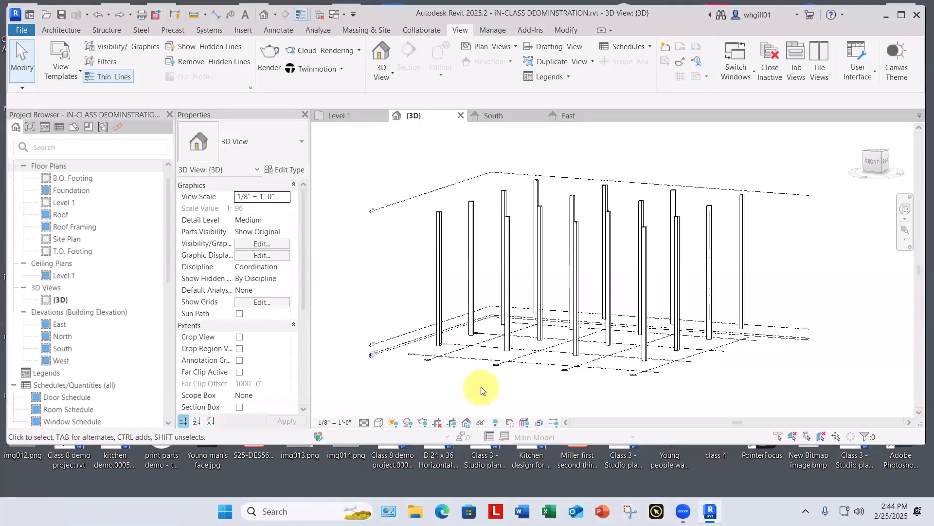
Step: In the Level 1 floor plan, draw a vertical reference plane downward from the inner face of the column at grids 1 and B
double_click(67, 202)
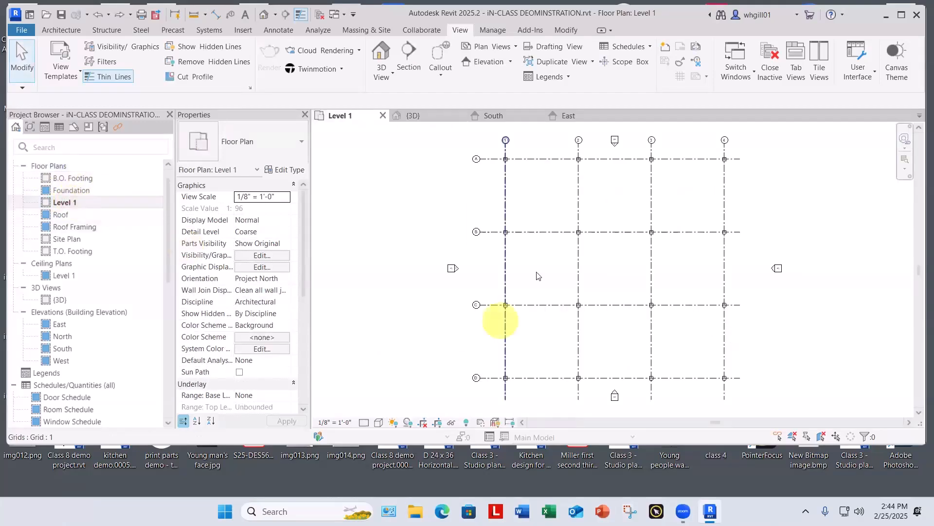
middle_drag(541, 268, 431, 306)
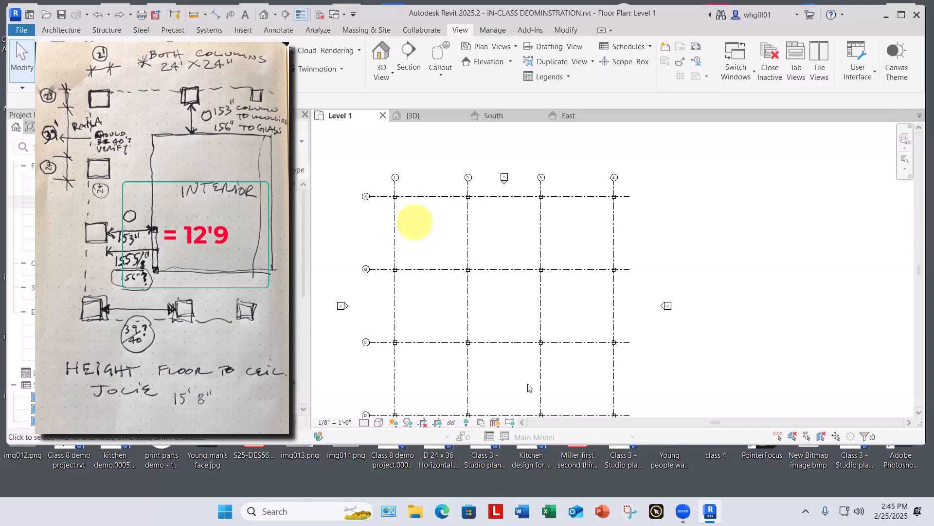
scroll(425, 278, up, 4)
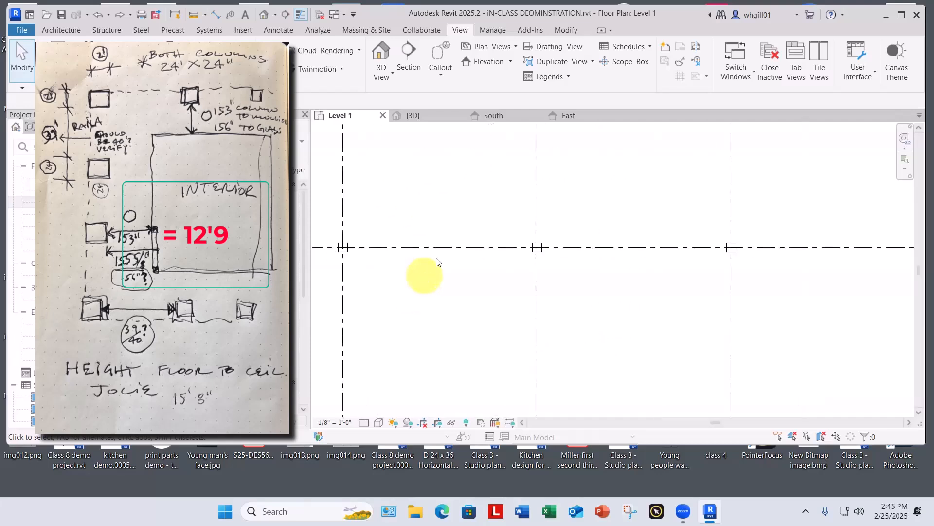
scroll(352, 251, up, 3)
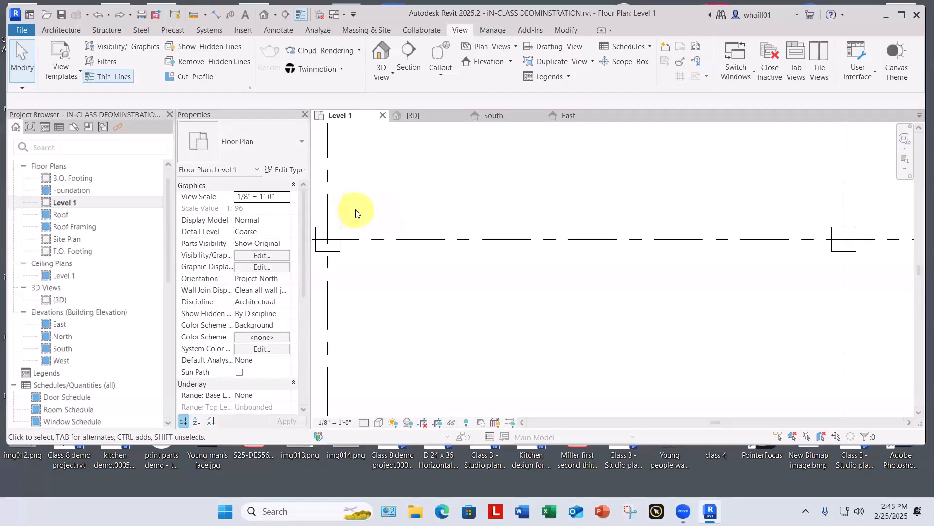
key(r)
key(p)
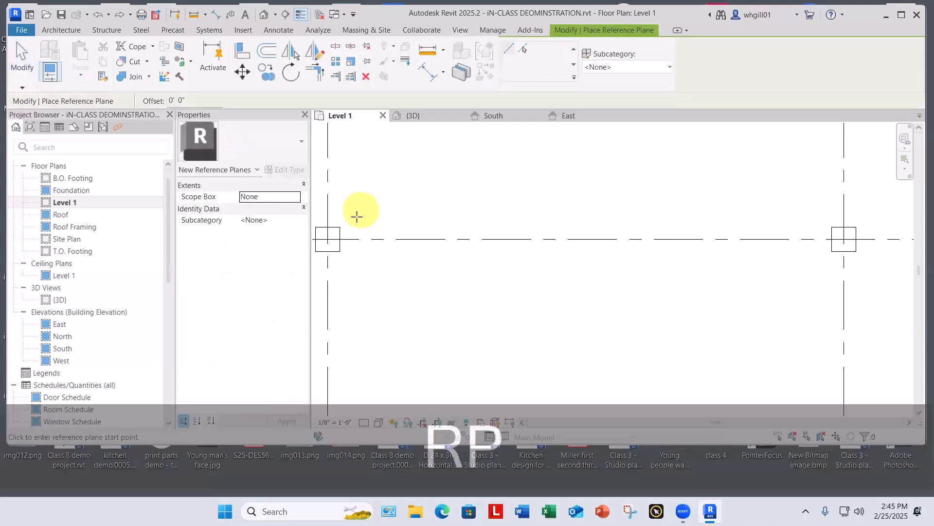
click(339, 229)
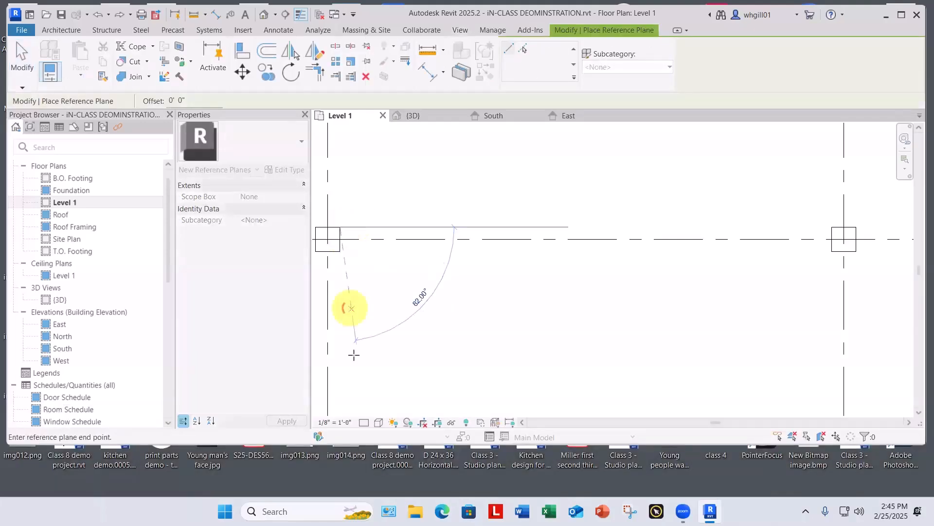
click(339, 385)
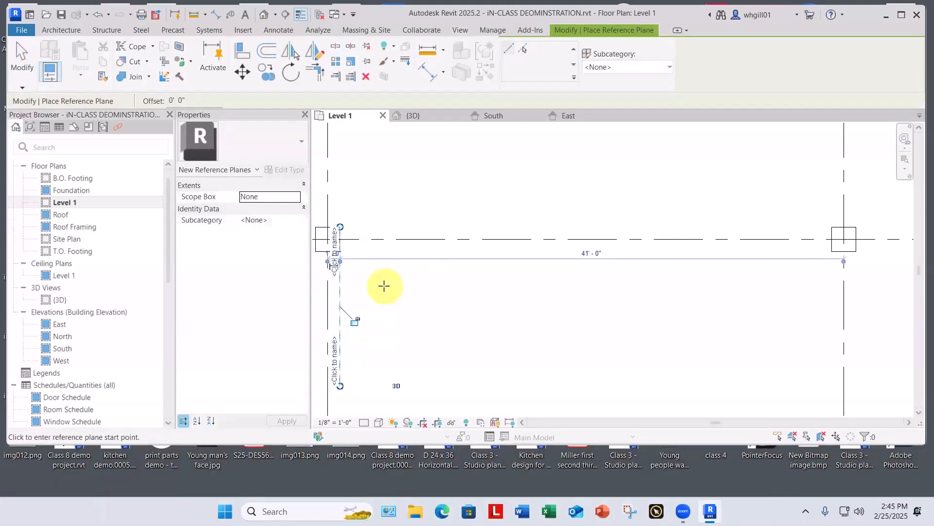
key(Escape)
key(Escape)
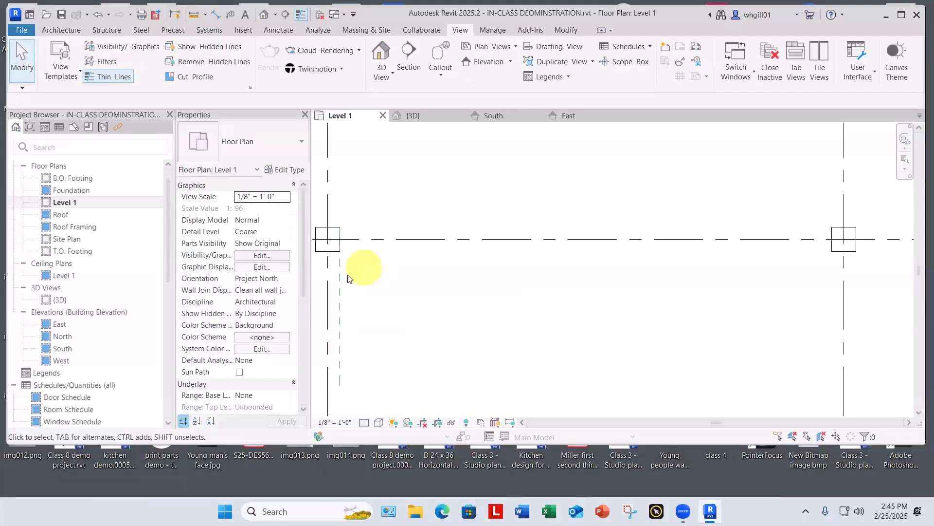
Step: Extend the upper end of the reference plane past the column, beyond grid line B
click(340, 271)
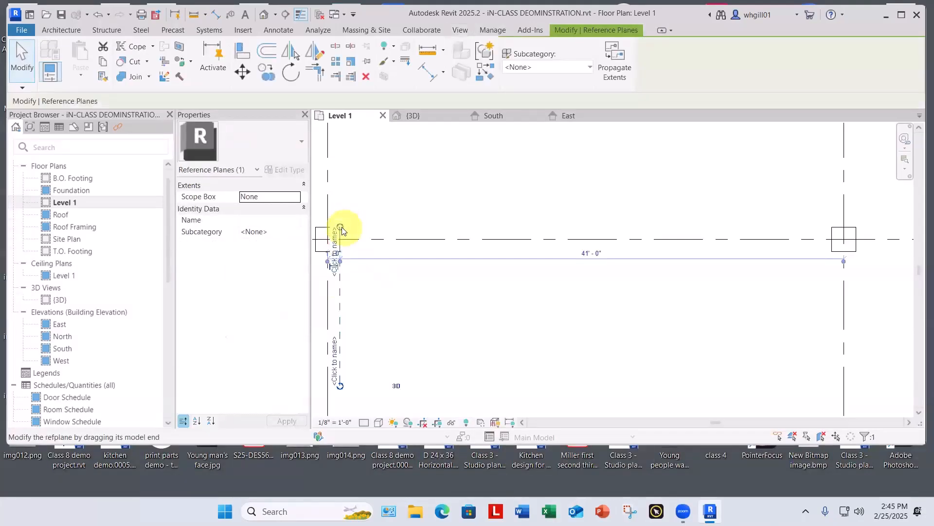
drag(340, 227, 341, 142)
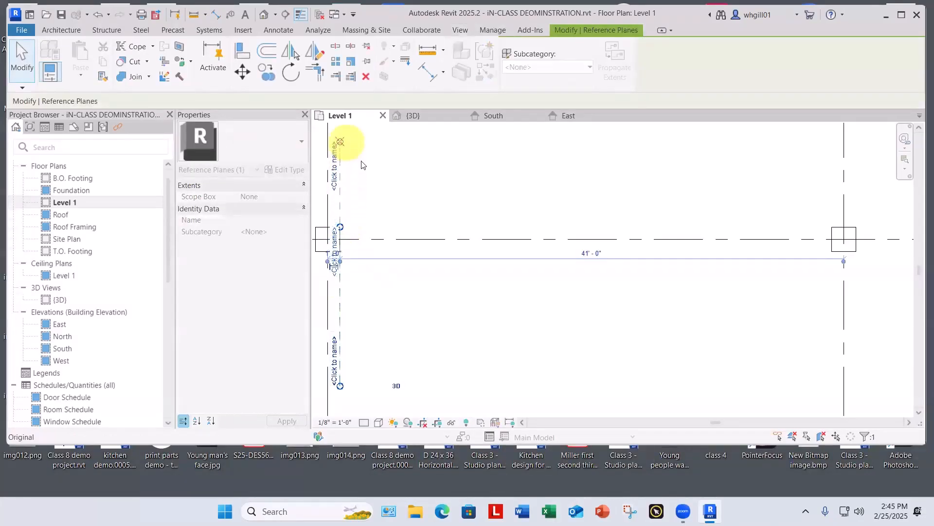
click(420, 232)
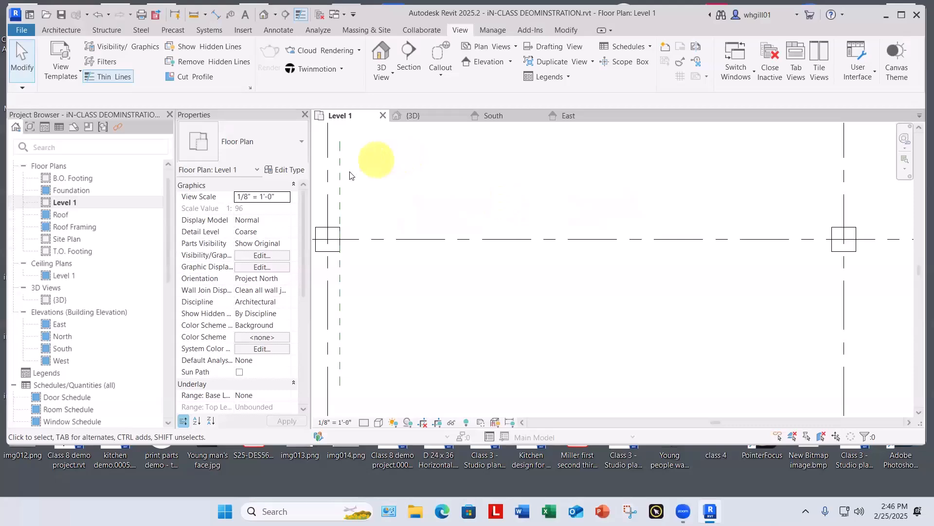
Step: Move the vertical reference plane 12'-9" horizontally from the column face toward grid line 2
click(337, 199)
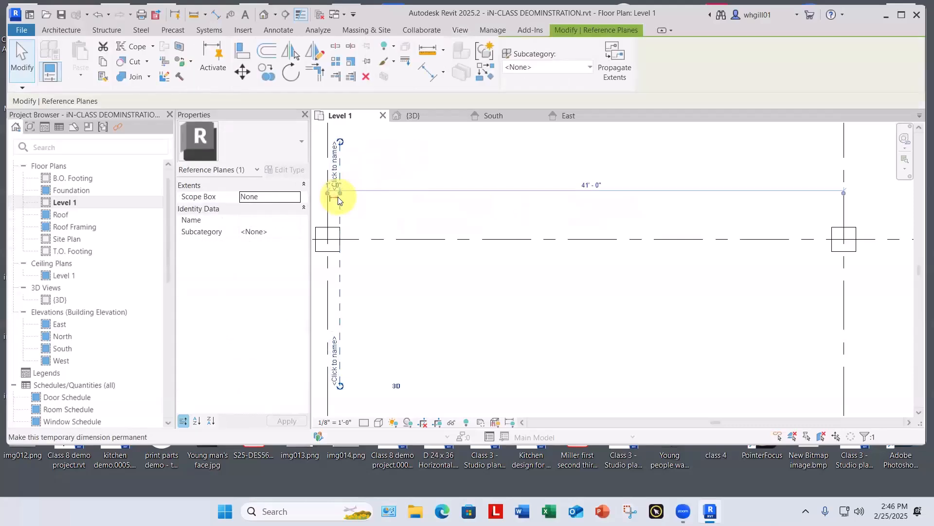
key(m)
key(v)
click(340, 197)
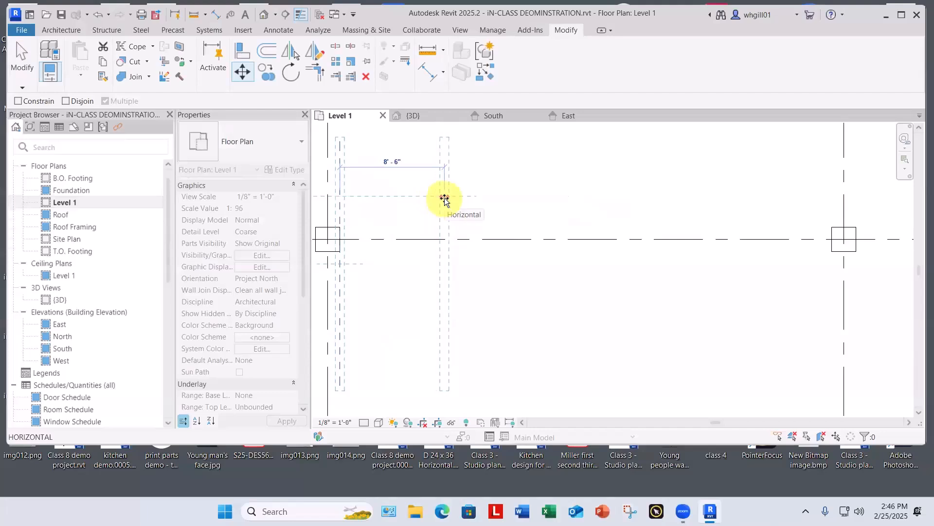
text(12')
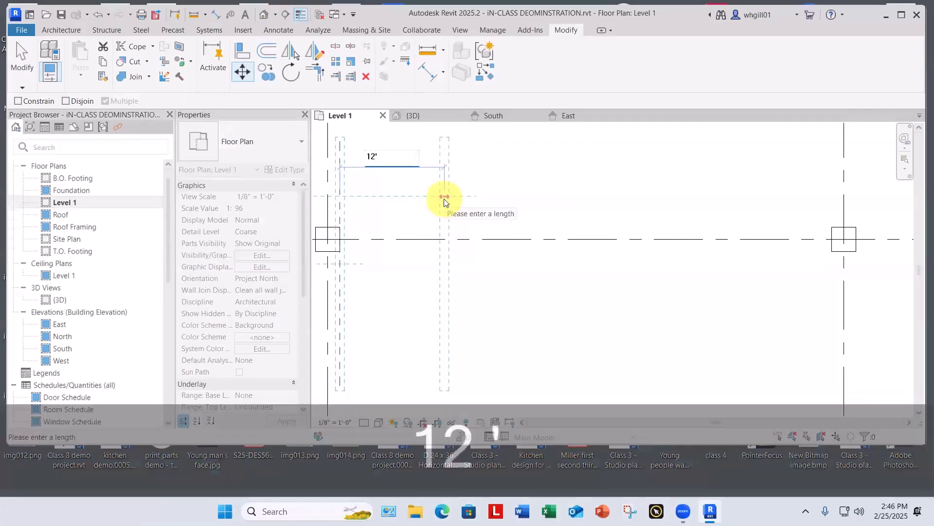
text(9)
key(Return)
key(1)
key(1)
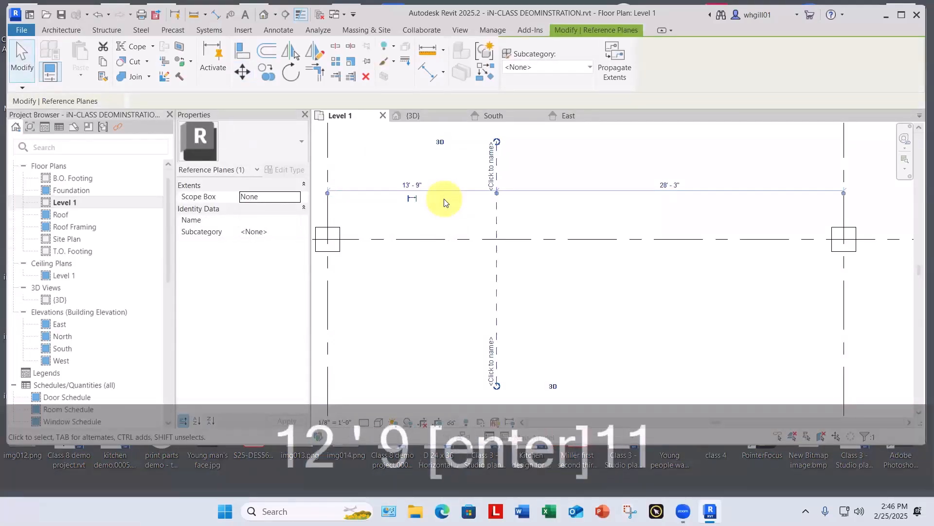
key(Escape)
key(Escape)
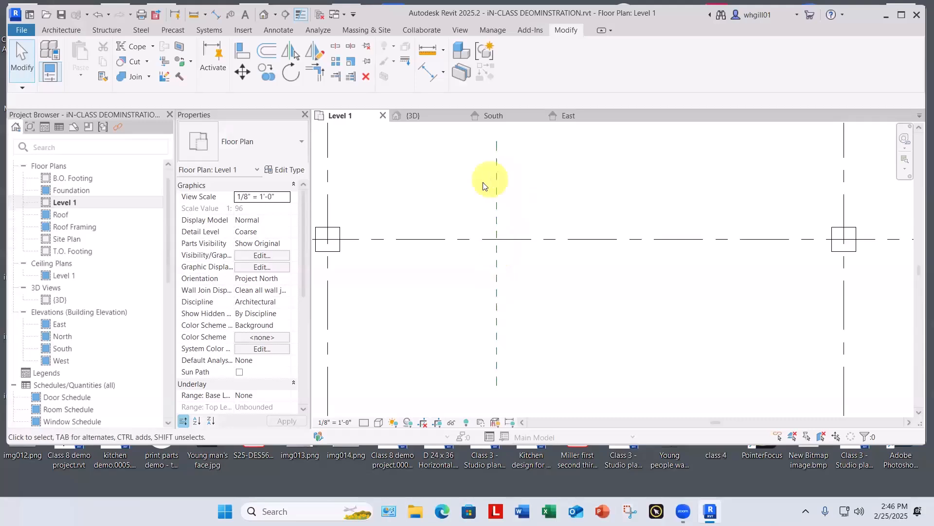
Step: Start an architectural wall using the Basic Wall type Generic - 5"
click(56, 28)
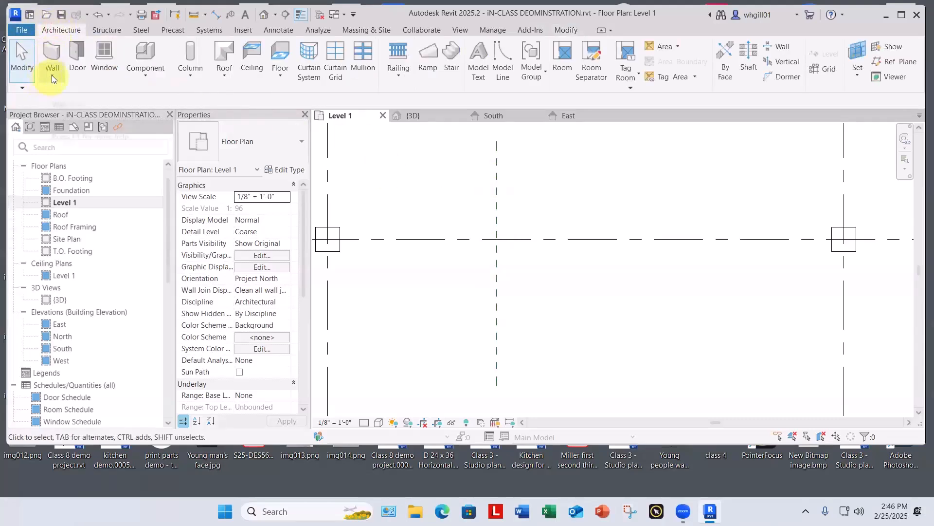
click(52, 75)
click(63, 93)
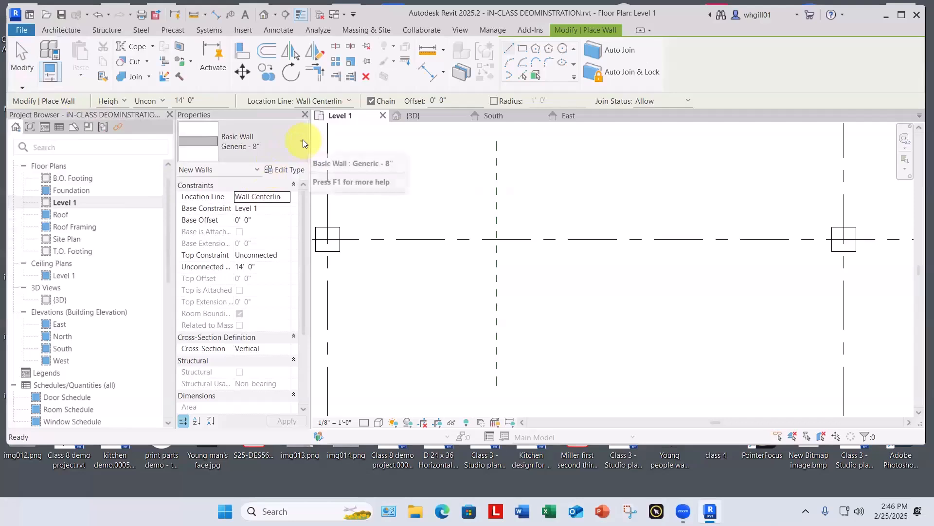
click(303, 140)
scroll(283, 195, up, 2)
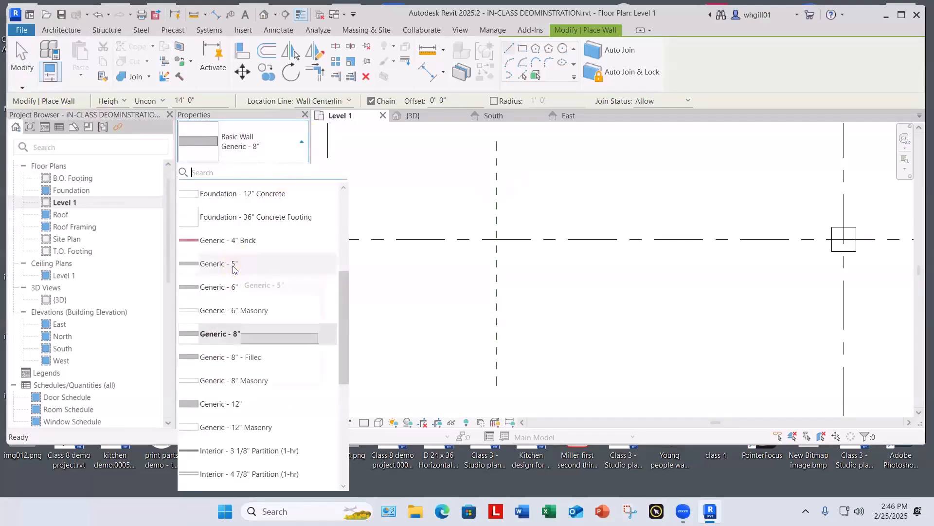
mouse_move(234, 269)
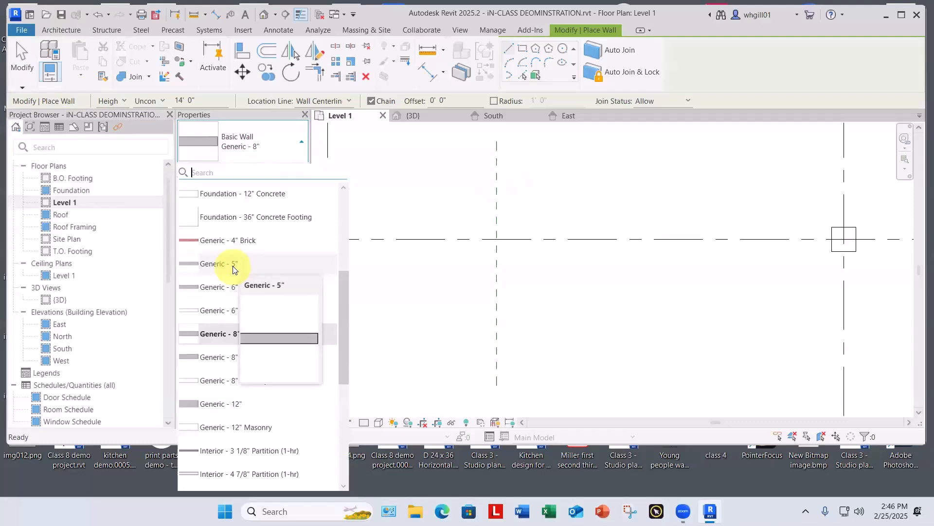
click(234, 270)
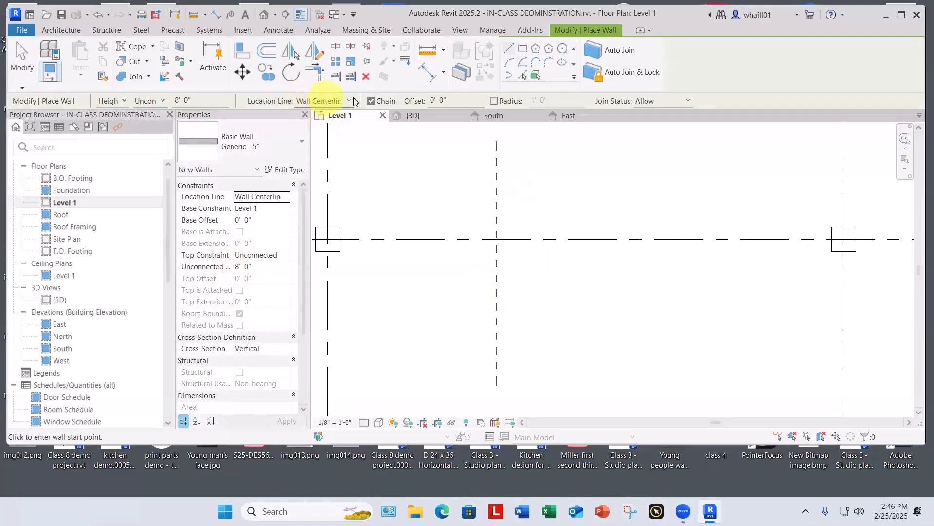
Step: Draw a vertical wall about 6'-0" long across grid line B, just beside the reference plane on its grid 2 side
click(514, 283)
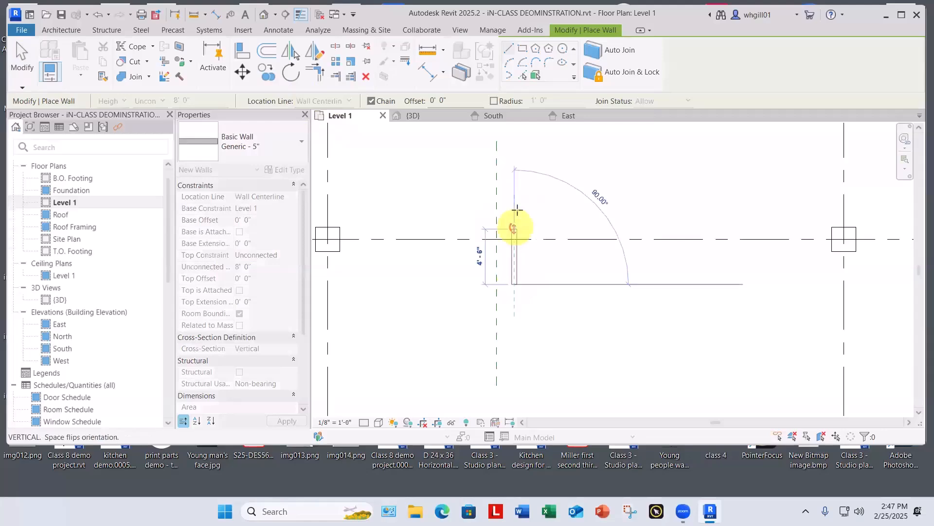
click(518, 210)
key(Escape)
key(Escape)
scroll(516, 211, up, 2)
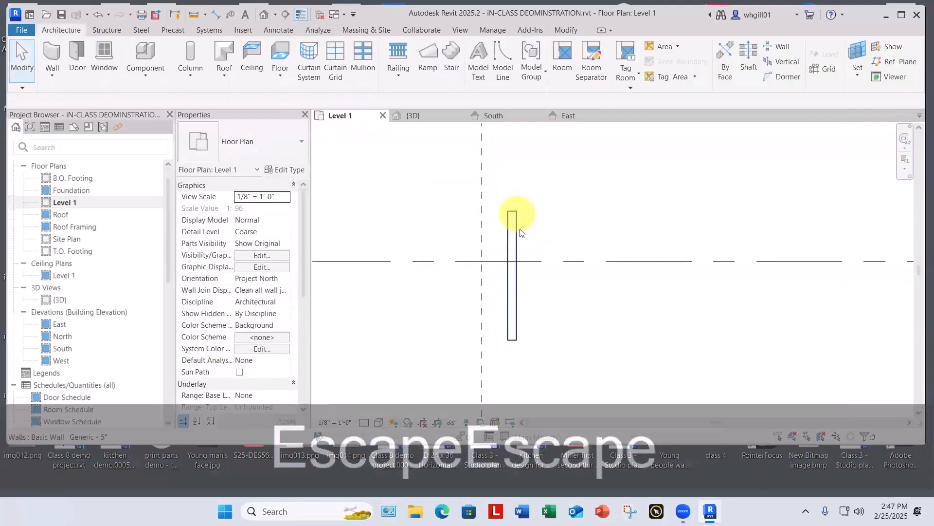
scroll(513, 265, up, 3)
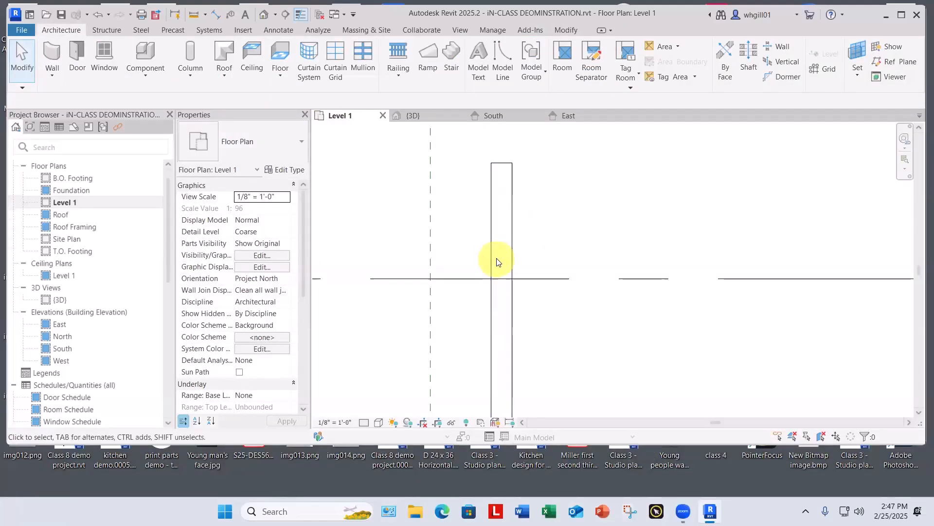
key(m)
key(v)
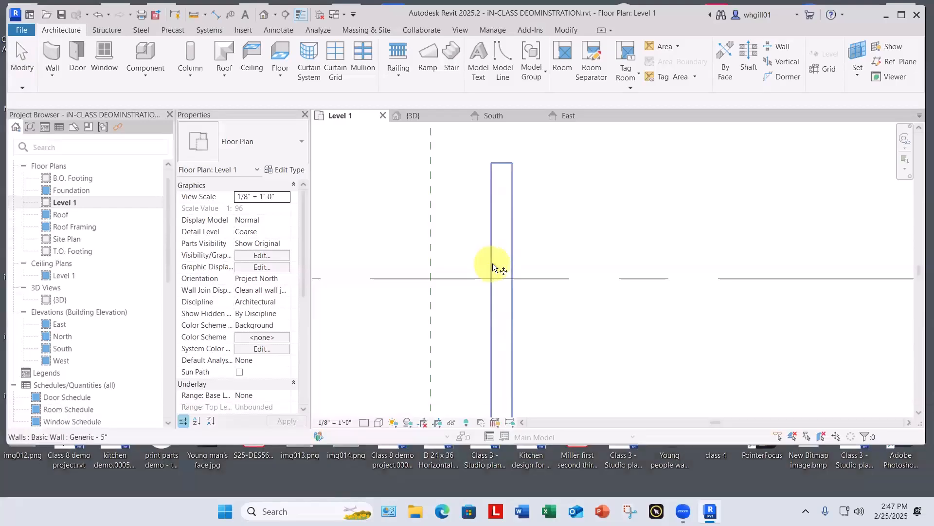
key(Escape)
key(Escape)
Step: Move the short wall horizontally so its face nearest grid line 1 sits on the vertical reference plane
click(493, 263)
key(m)
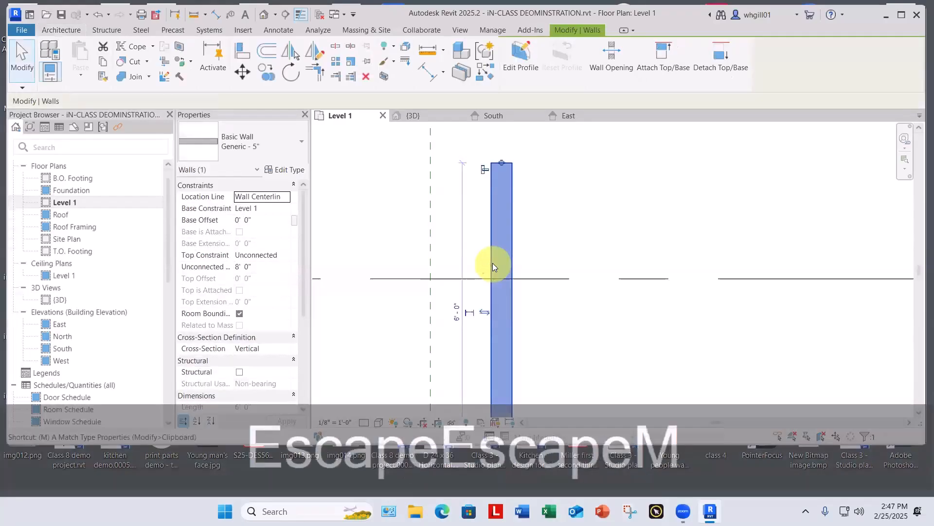
key(v)
click(492, 264)
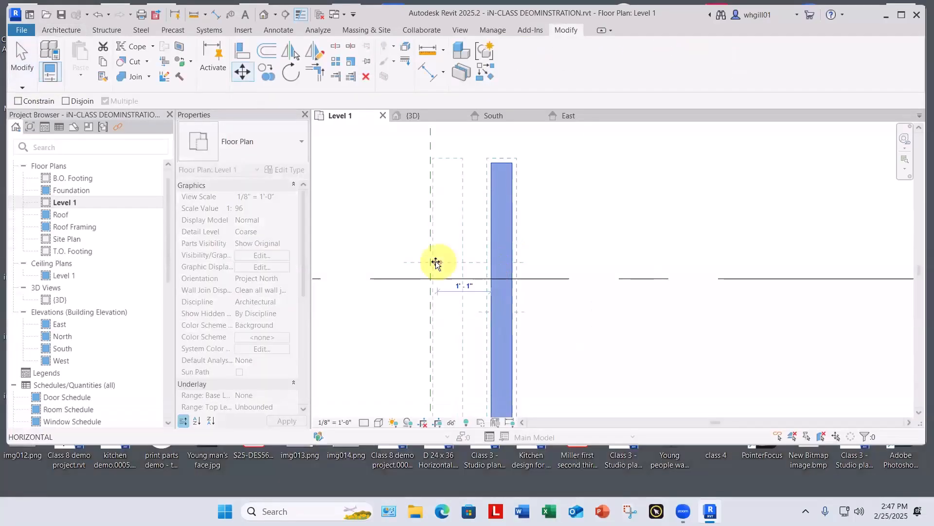
click(431, 263)
key(Escape)
key(Escape)
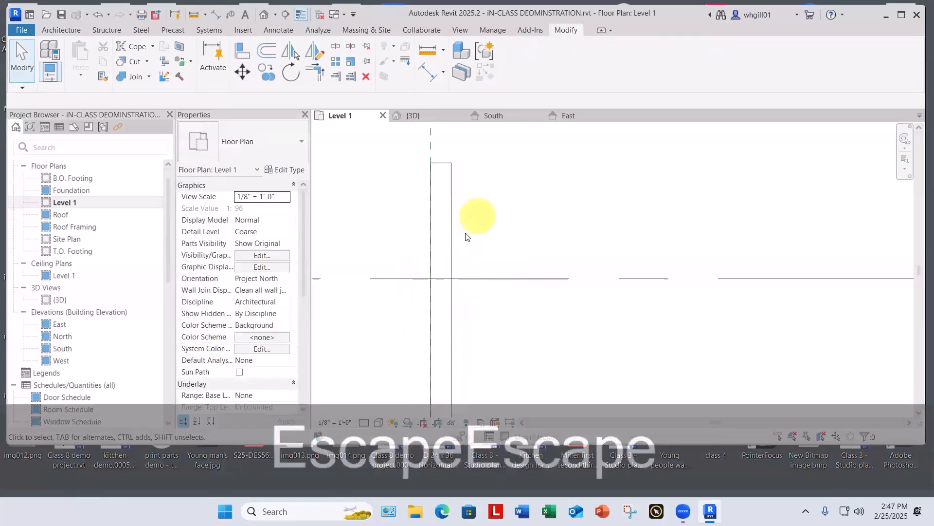
Step: Place an aligned dimension above grid line B from the inner face of the column at grids 1 and B to the reference plane
scroll(466, 237, down, 5)
middle_drag(467, 229, 598, 268)
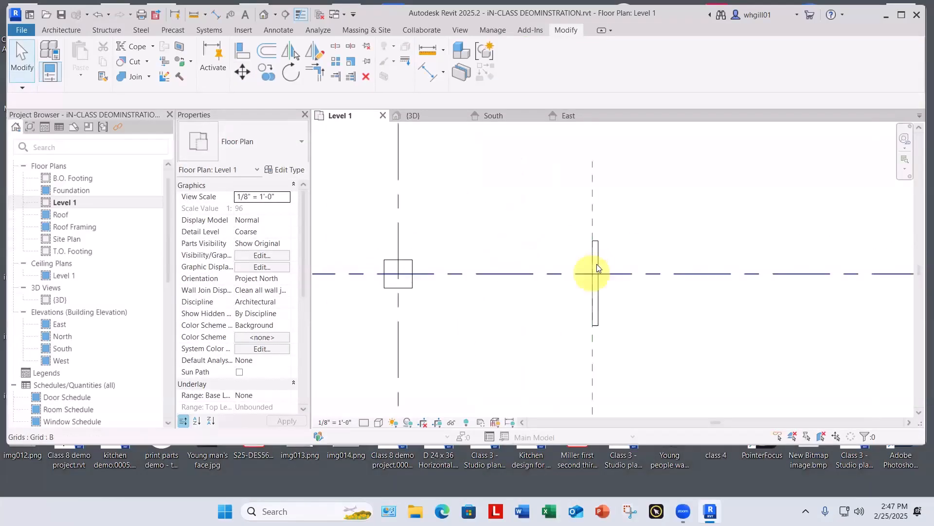
scroll(385, 265, up, 2)
key(d)
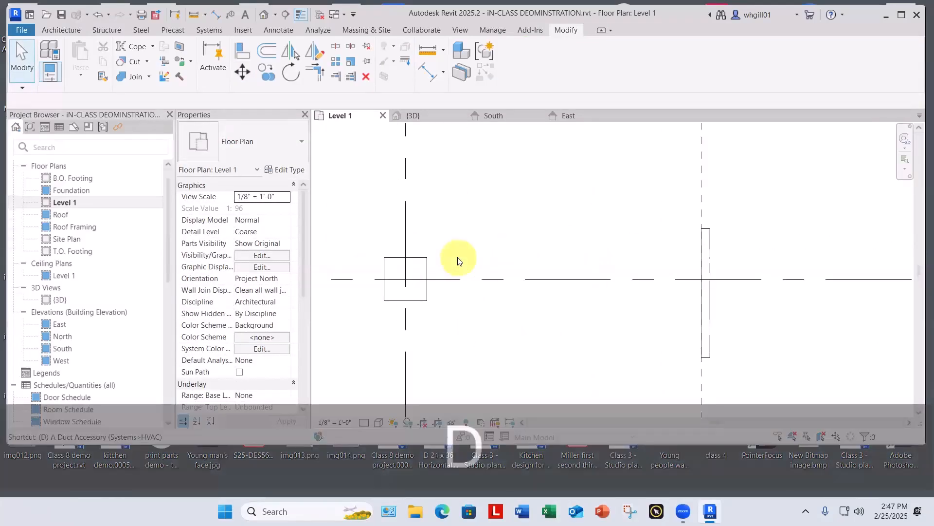
key(i)
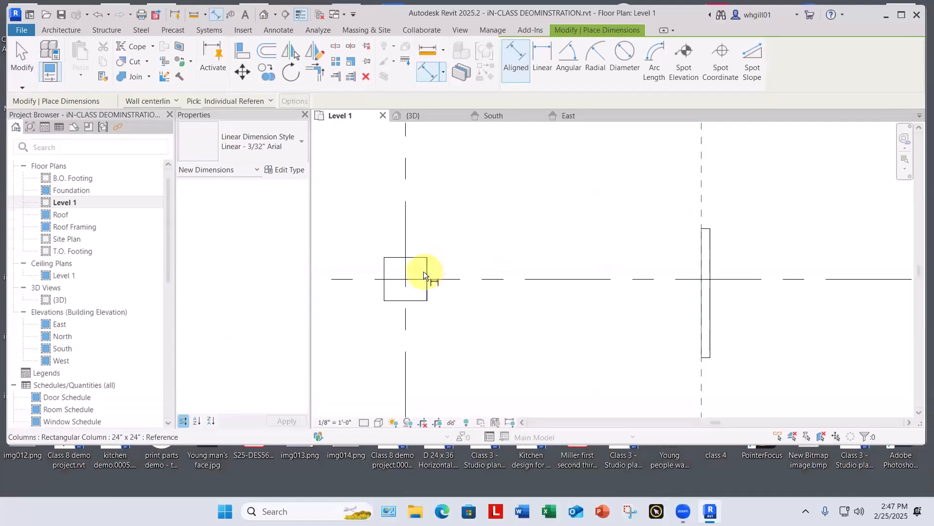
click(424, 271)
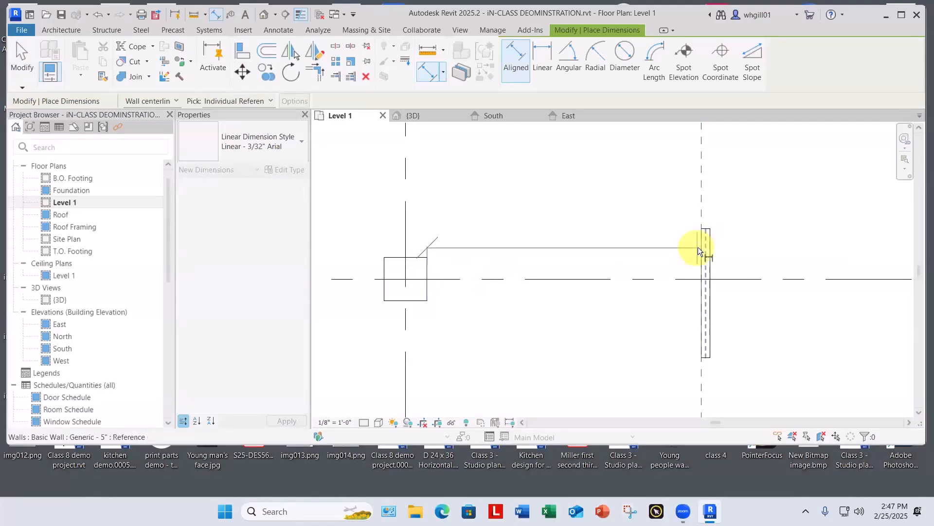
key(Tab)
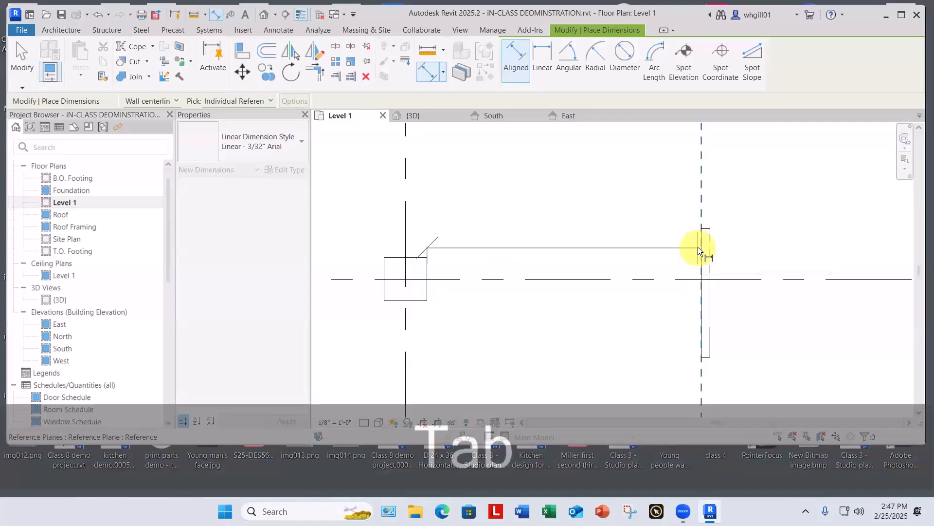
click(697, 248)
click(650, 191)
key(Escape)
key(Escape)
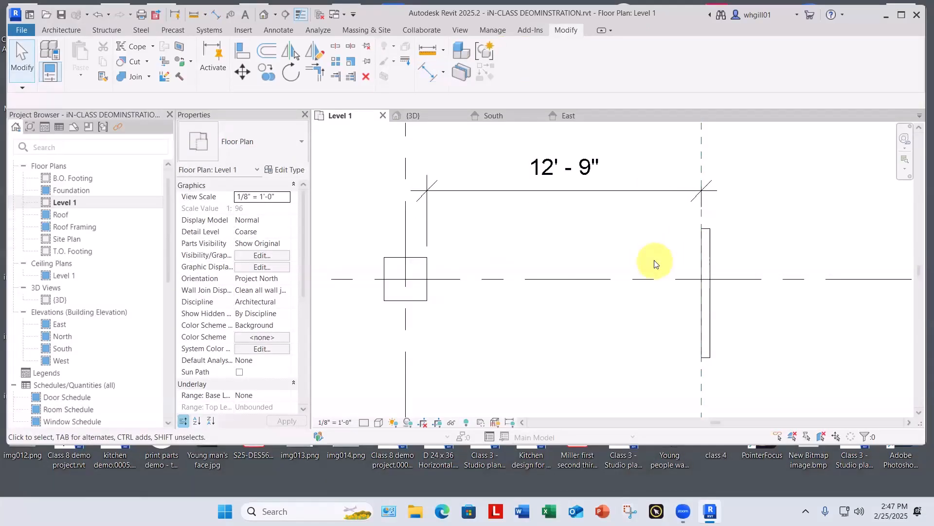
scroll(650, 278, down, 5)
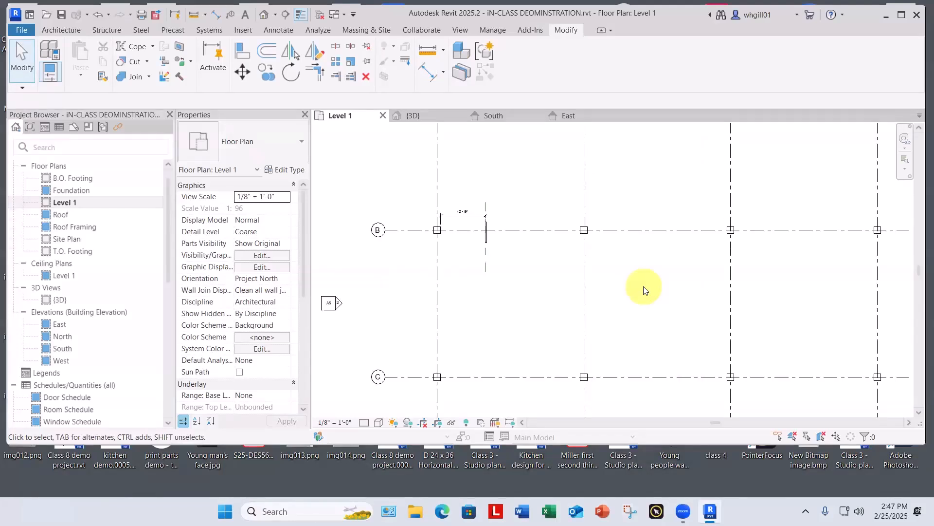
scroll(457, 214, up, 6)
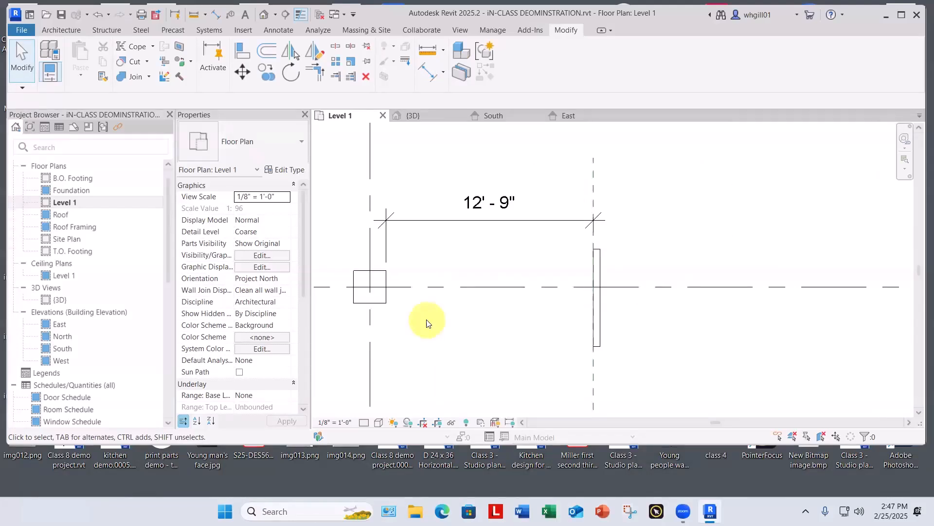
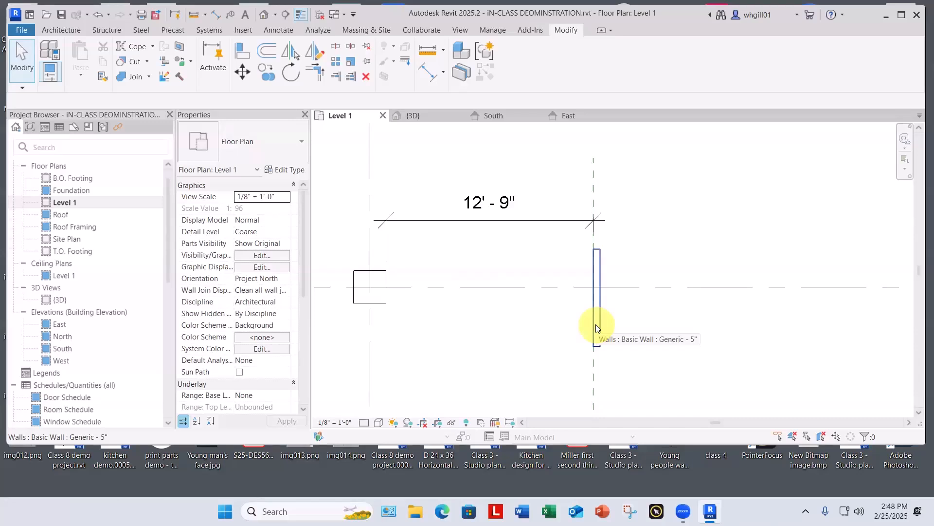
Step: Place an aligned dimension below grid line B from grid line 1 to the centerline of the short vertical wall
key(d)
key(i)
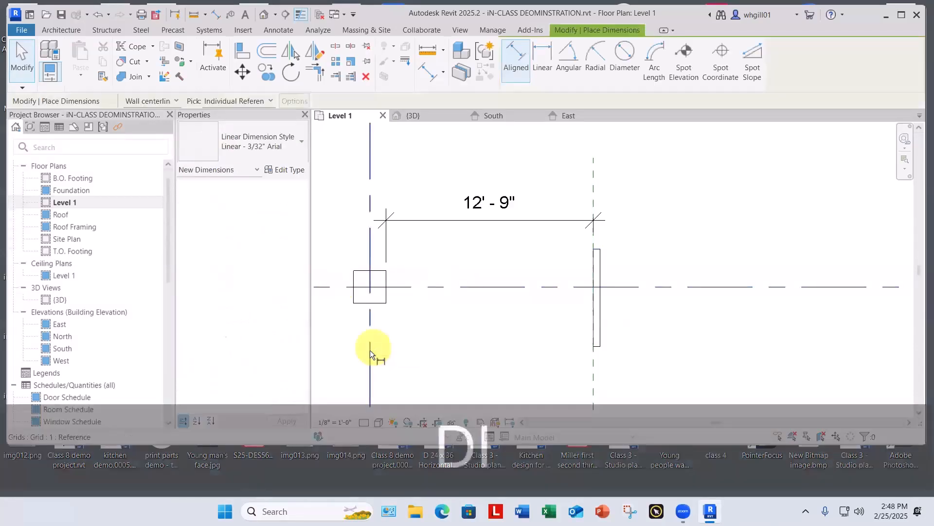
click(380, 323)
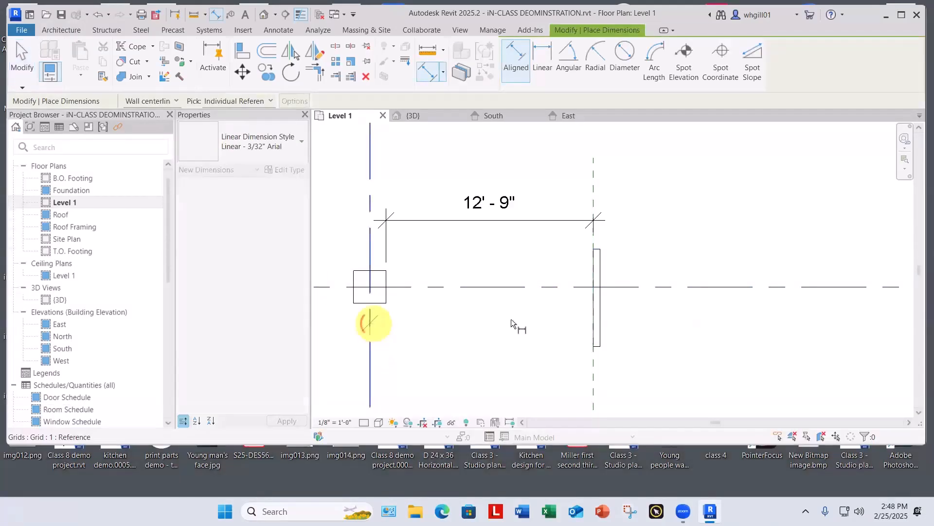
scroll(586, 316, up, 5)
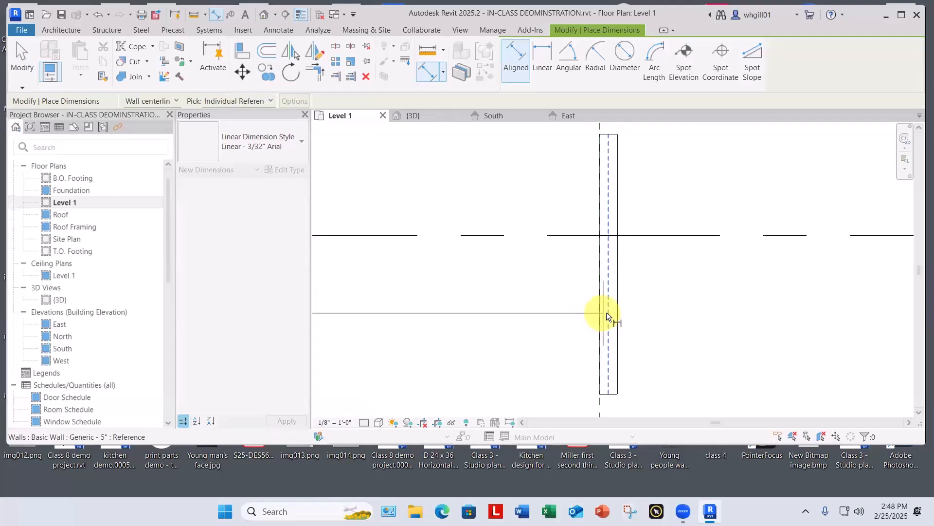
click(604, 310)
click(484, 325)
scroll(484, 327, down, 4)
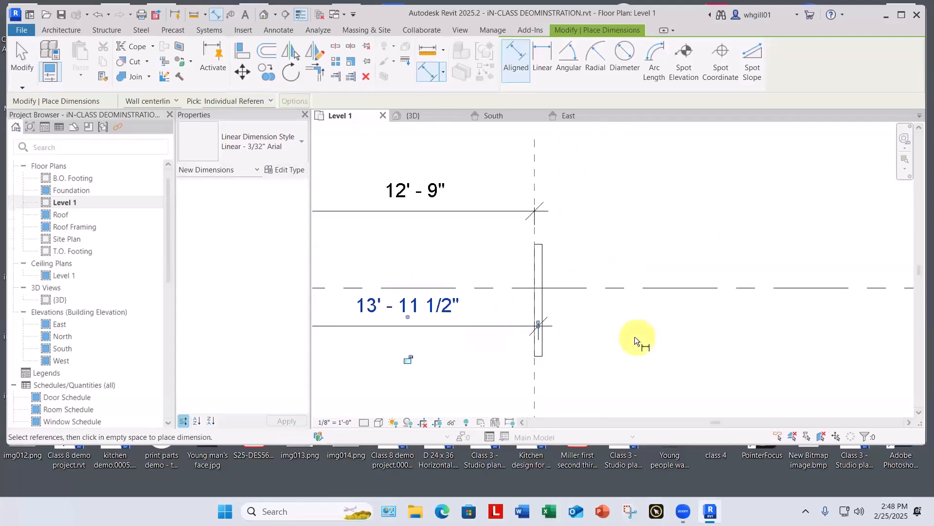
key(Escape)
middle_drag(643, 343, 707, 337)
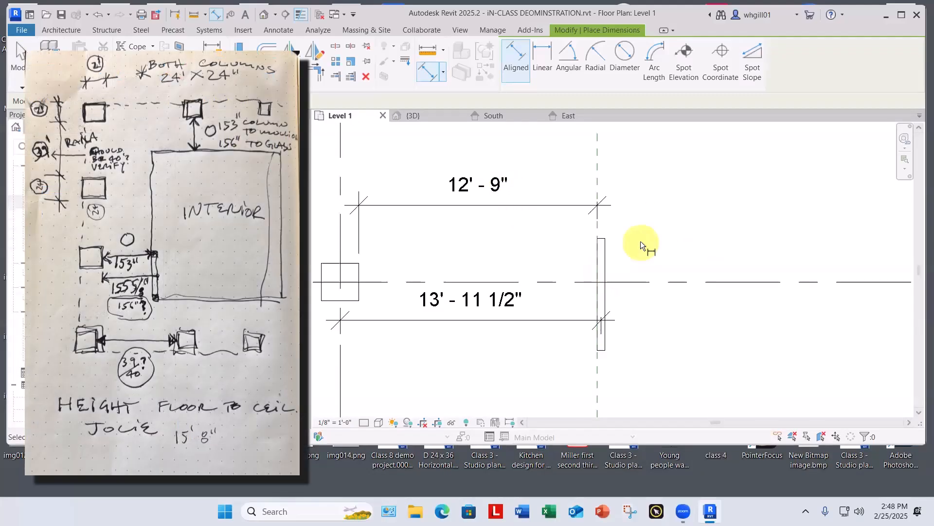
key(Escape)
key(Escape)
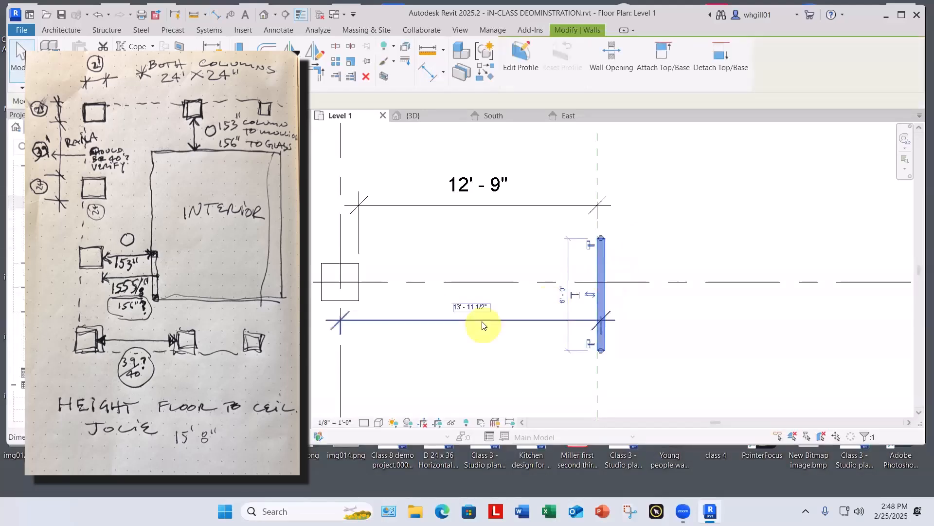
Step: Set the distance from grid line 1 to the short vertical wall's centerline to 14'-0"
click(471, 307)
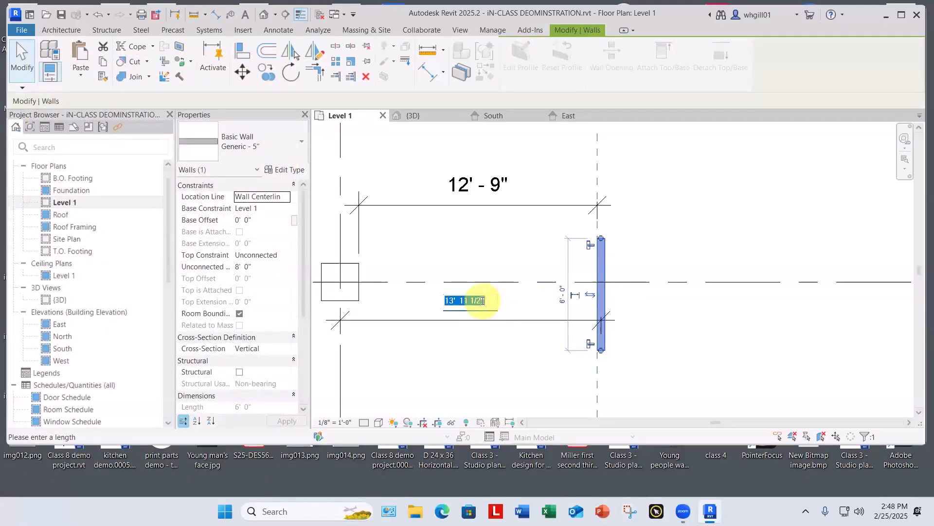
text(14)
key(Return)
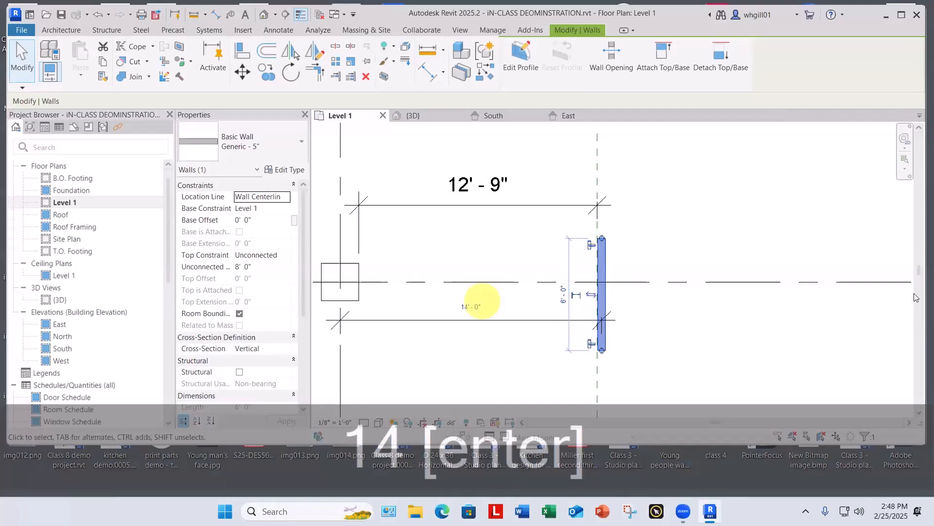
click(784, 325)
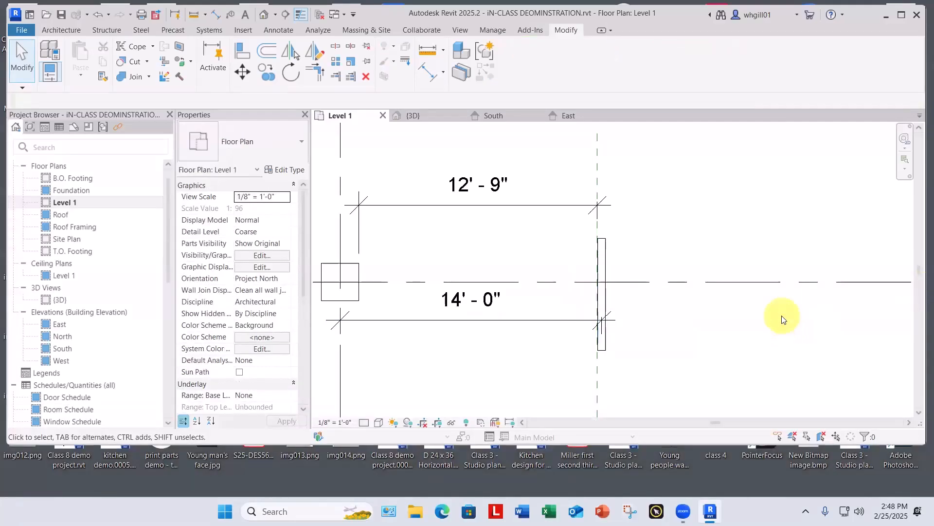
key(Escape)
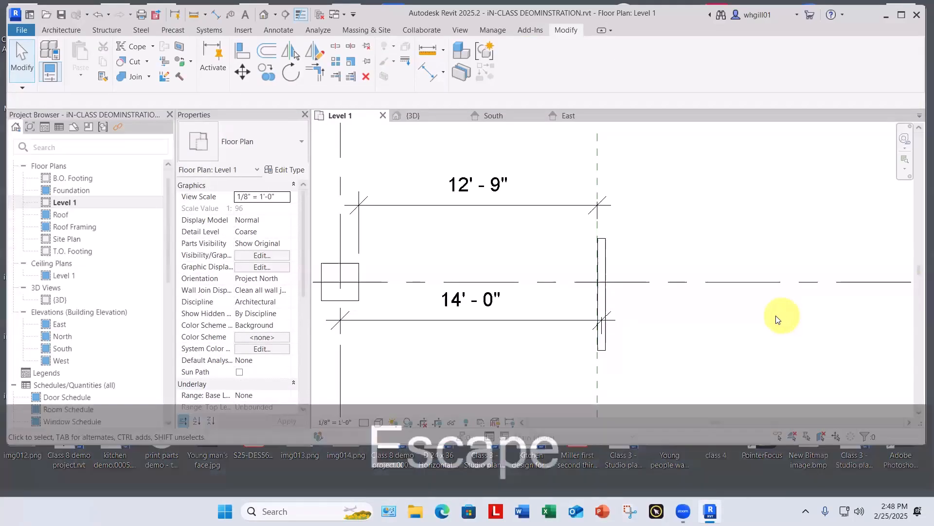
scroll(779, 321, down, 2)
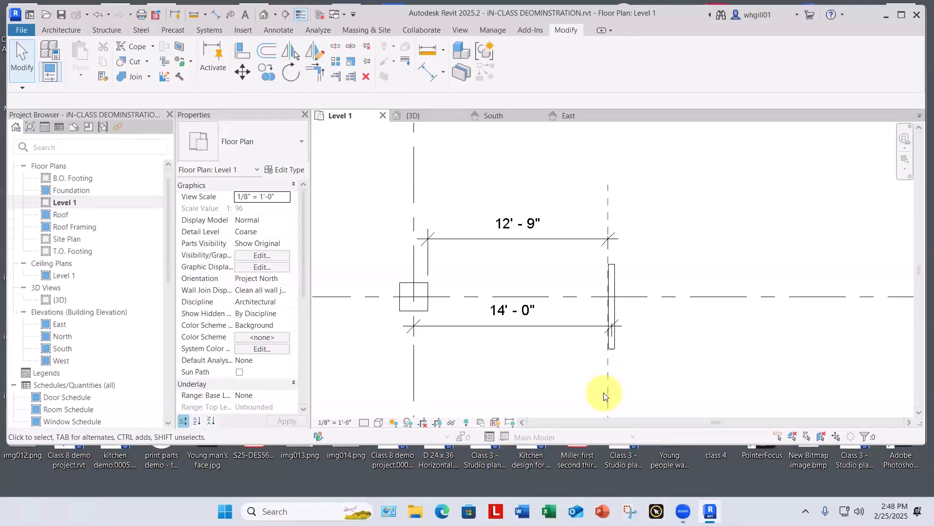
Step: Delete the vertical reference plane running along the short wall at grid line B
key(Escape)
key(Escape)
click(608, 371)
key(Delete)
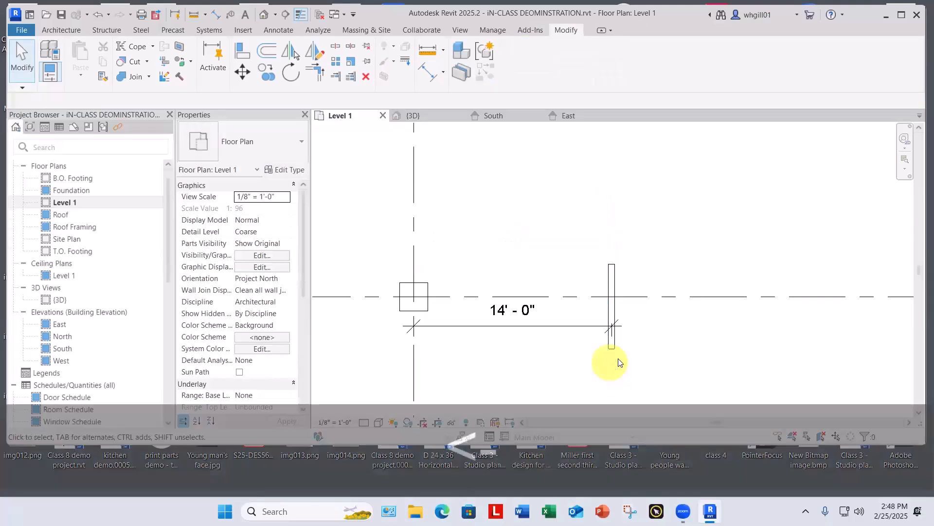
Step: Draw a horizontal reference plane from the inner corner of the column at grids A and 2 toward grid line 3
scroll(672, 265, down, 1)
scroll(711, 222, down, 2)
middle_drag(710, 222, 359, 432)
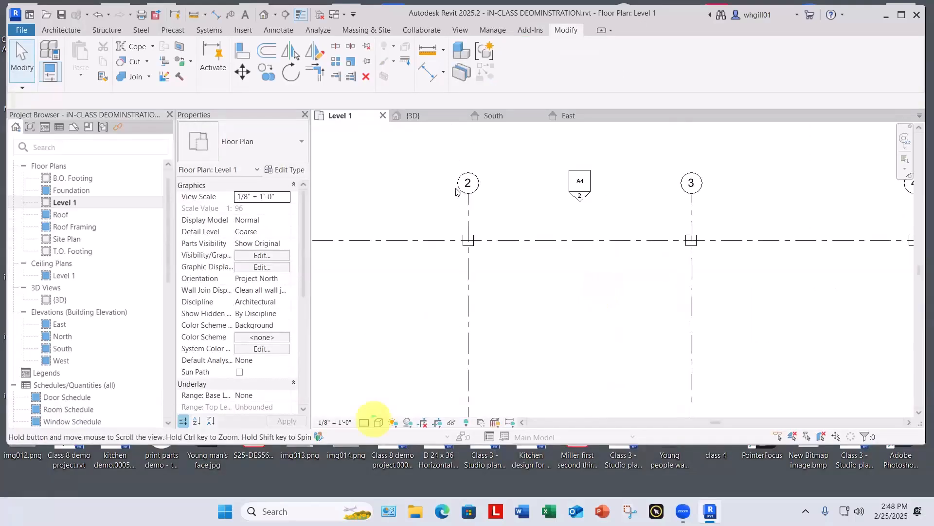
scroll(482, 214, down, 1)
scroll(487, 277, up, 5)
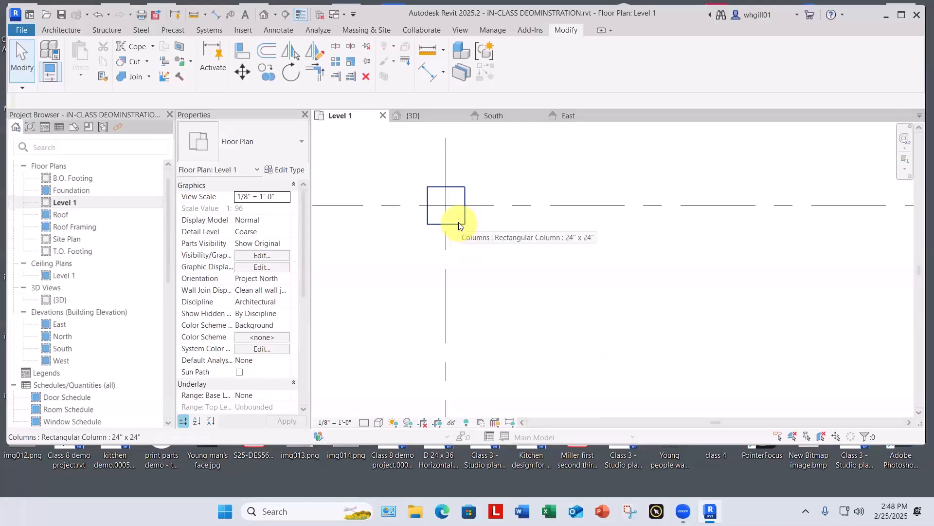
key(r)
key(p)
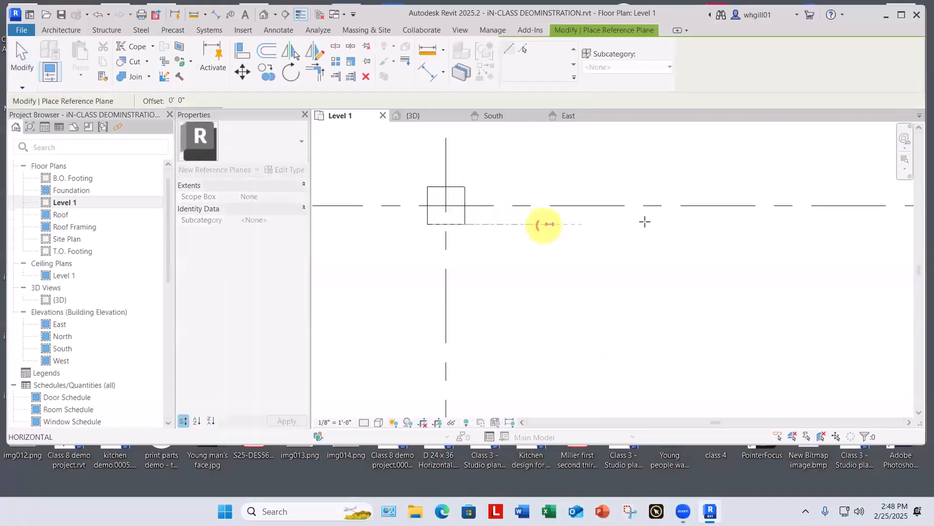
click(668, 223)
key(F1)
key(Escape)
key(Escape)
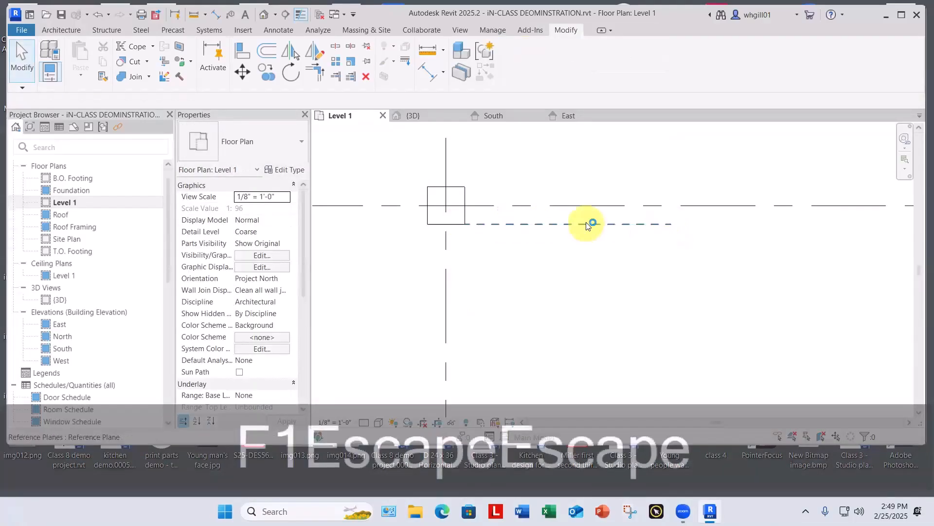
Step: Move the horizontal reference plane up onto grid line A
click(590, 223)
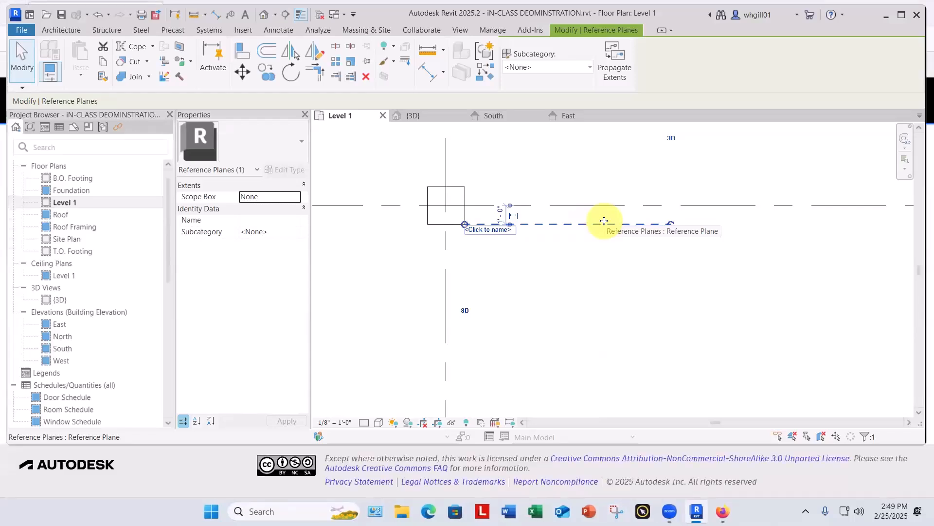
key(Escape)
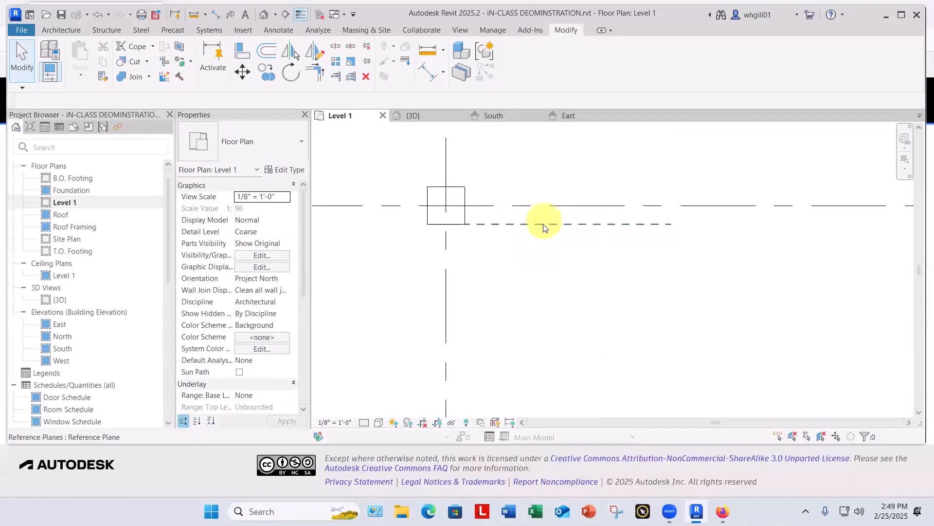
drag(544, 223, 557, 205)
click(568, 165)
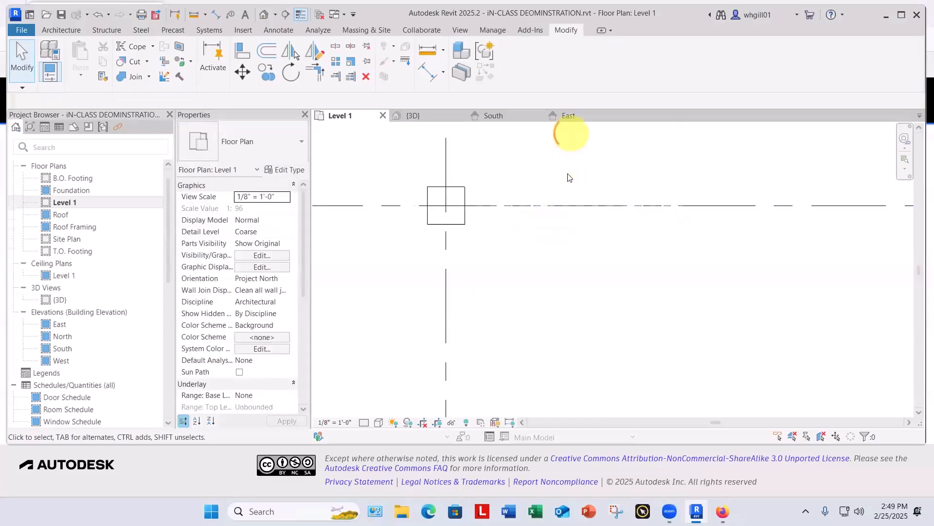
key(Escape)
key(Escape)
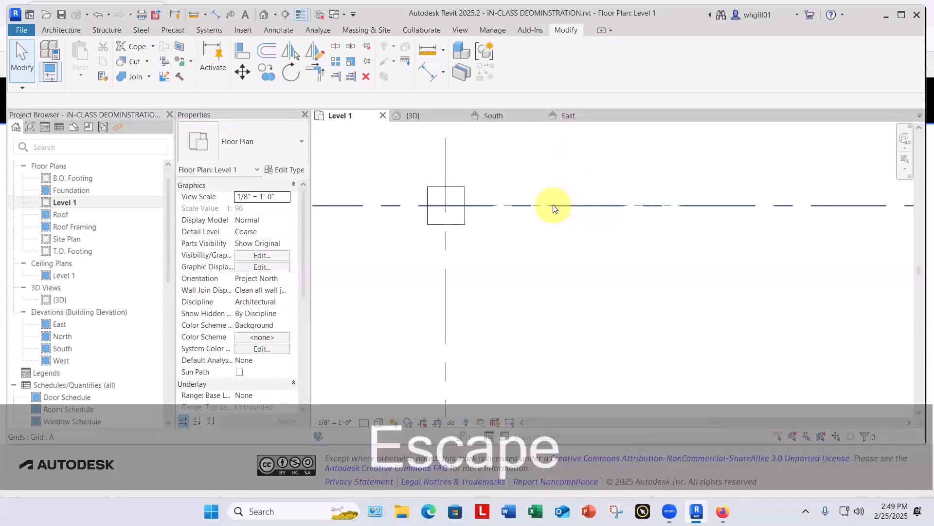
Step: Move the horizontal reference plane 14' from grid line A toward grid line B
key(m)
key(v)
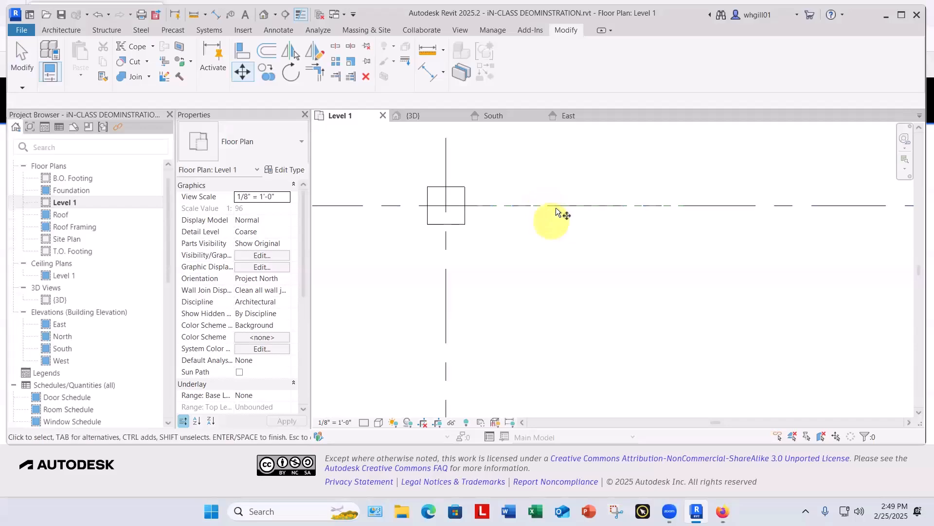
key(Tab)
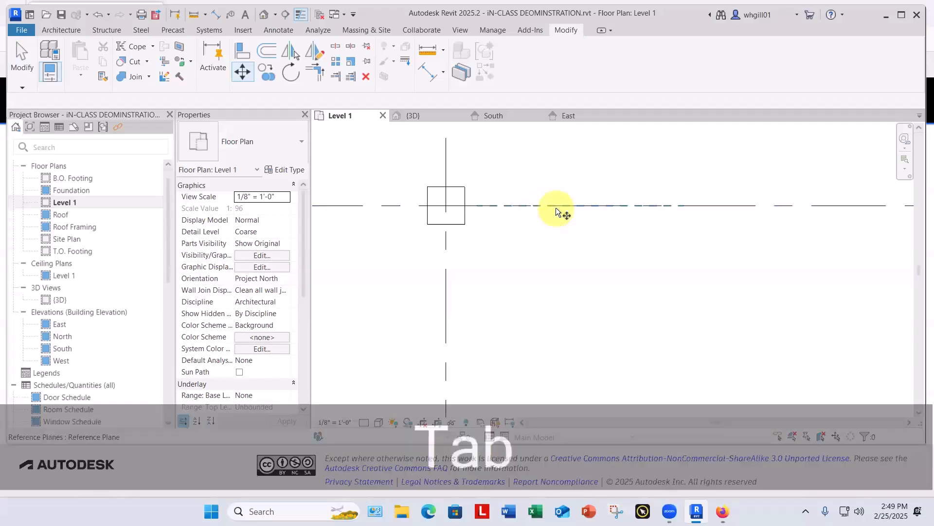
click(555, 207)
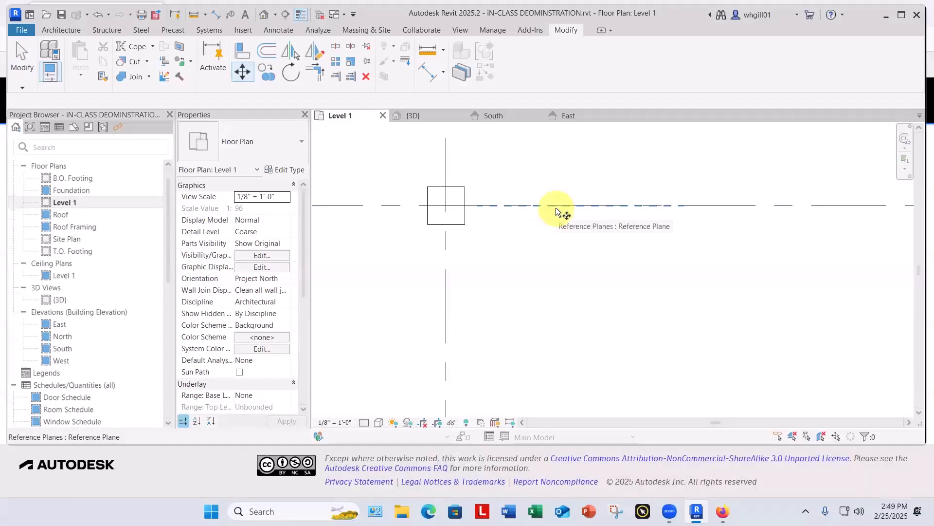
key(m)
key(v)
click(556, 206)
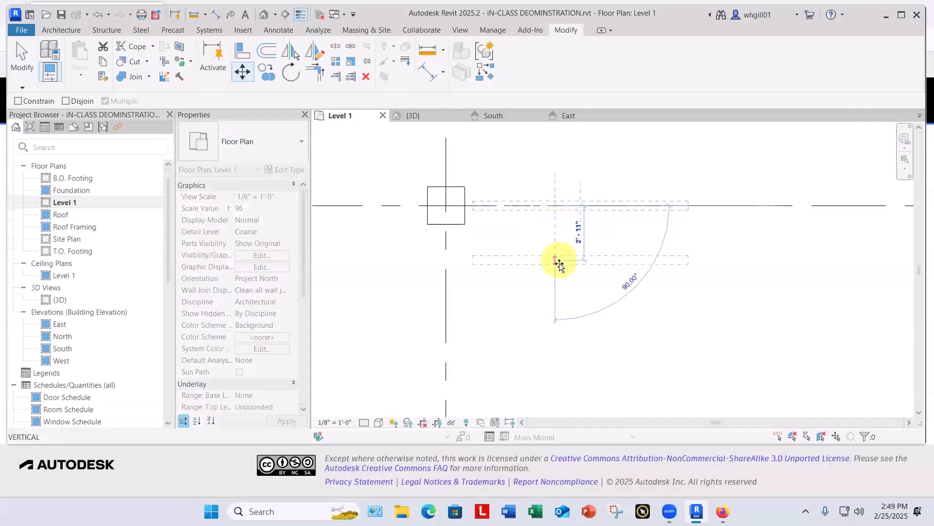
text(14)
key(Return)
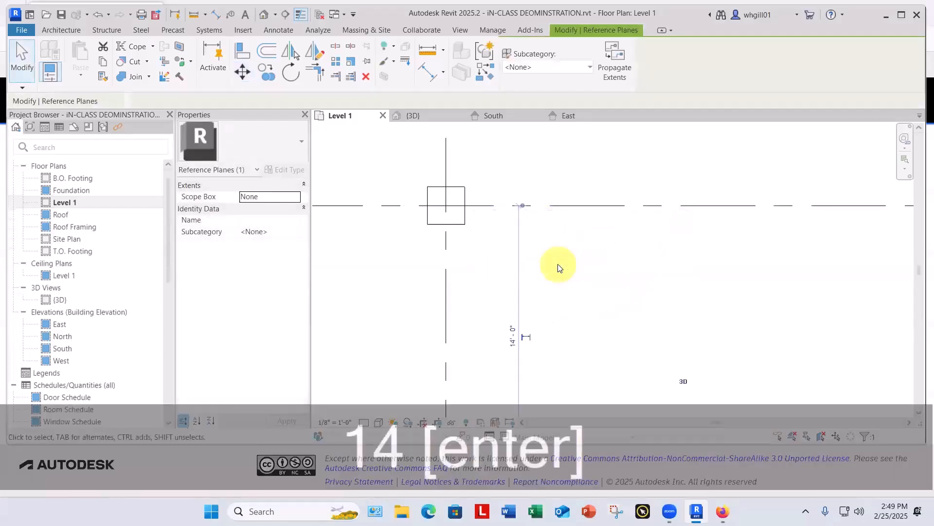
key(Escape)
key(Escape)
Step: Draw a Generic - 5" wall about 11' long along the horizontal reference plane, starting at its end near grid line 2
scroll(558, 263, down, 3)
middle_drag(626, 338, 547, 316)
scroll(571, 183, up, 2)
scroll(570, 178, up, 2)
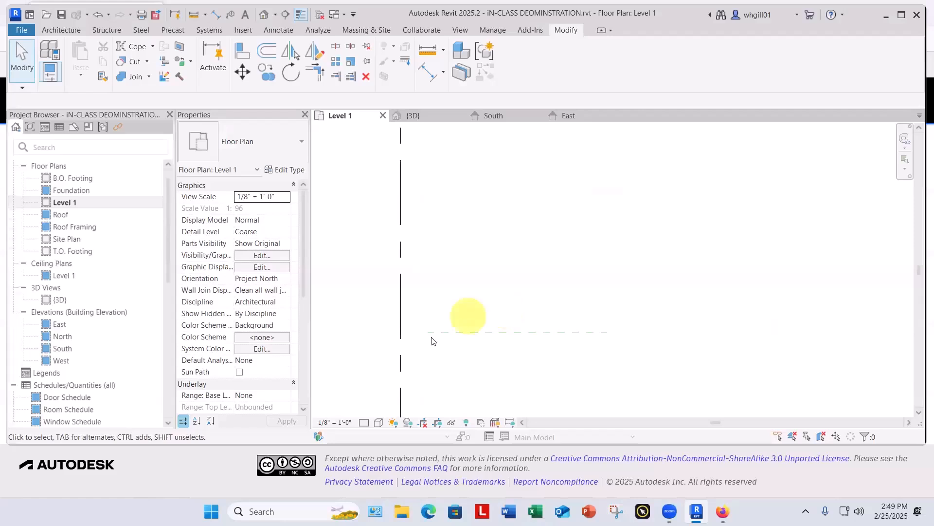
key(w)
key(a)
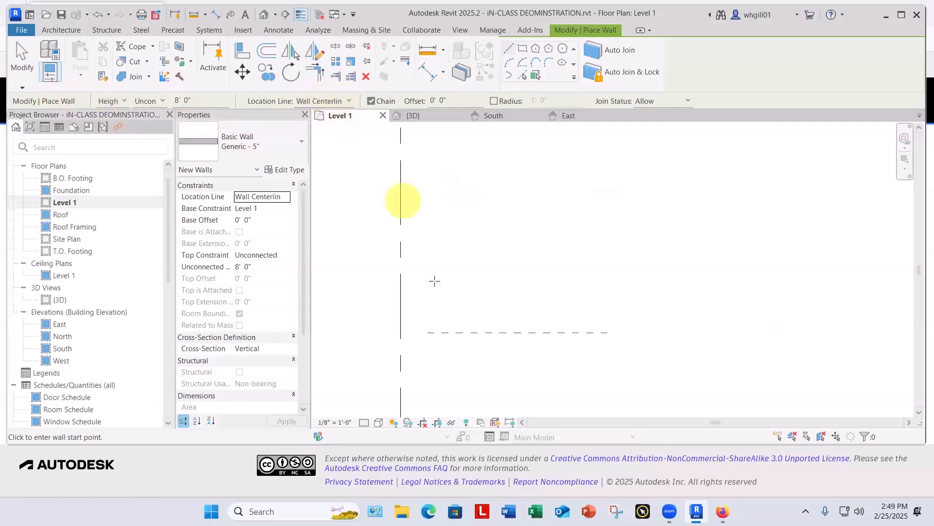
scroll(433, 280, down, 2)
click(430, 321)
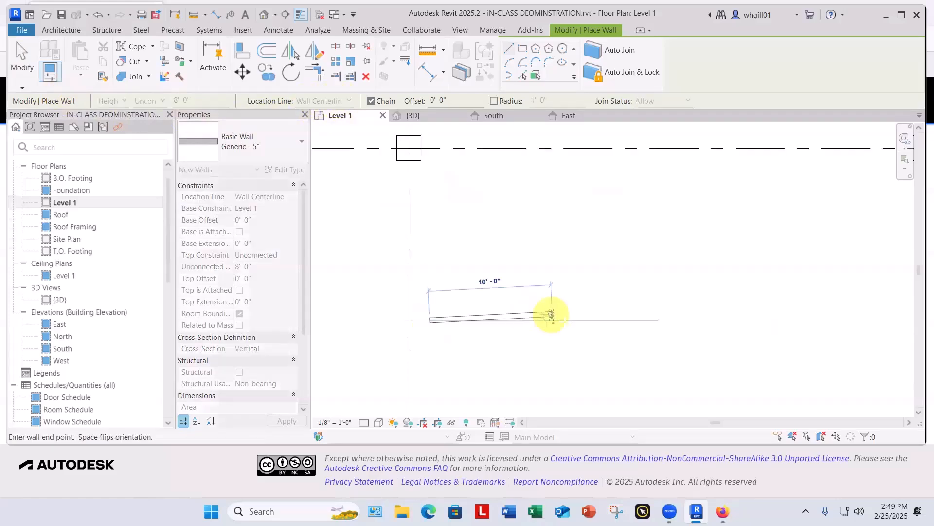
click(569, 321)
key(Escape)
key(Escape)
scroll(562, 294, down, 5)
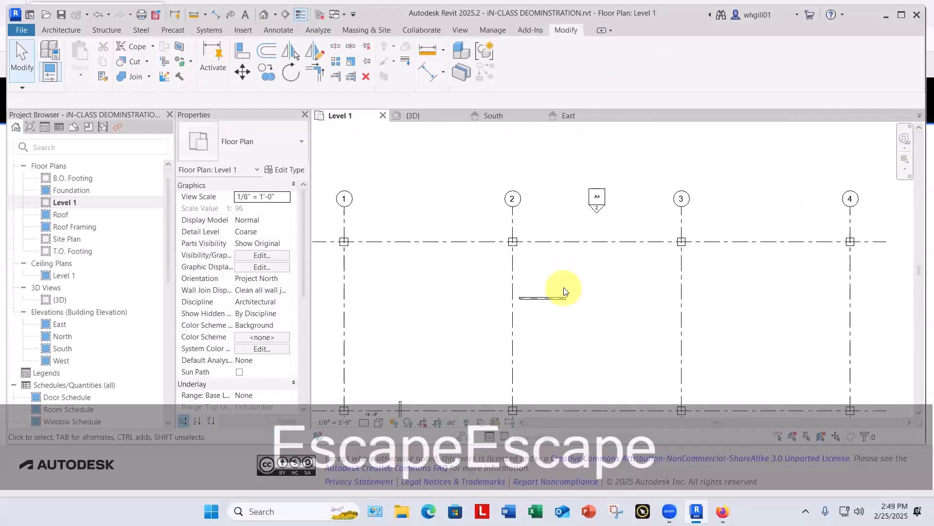
middle_drag(598, 334, 506, 298)
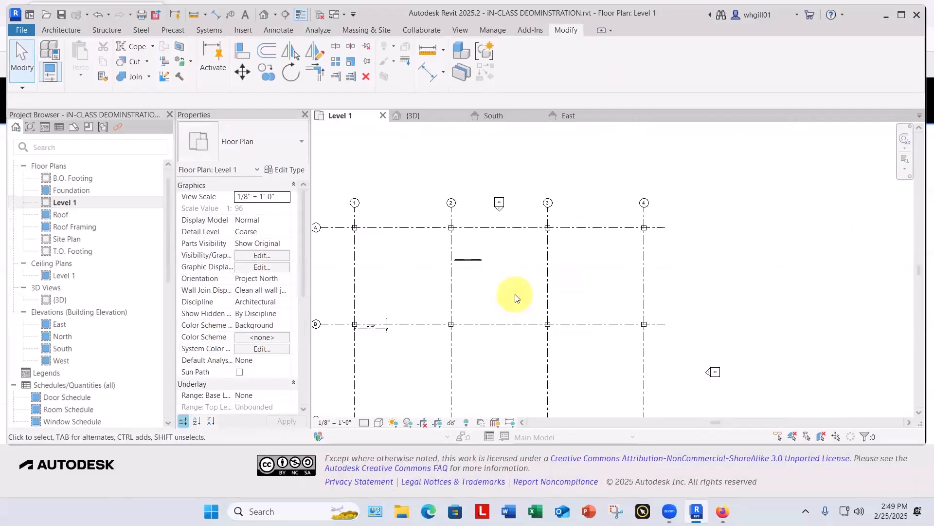
key(Escape)
scroll(501, 287, up, 1)
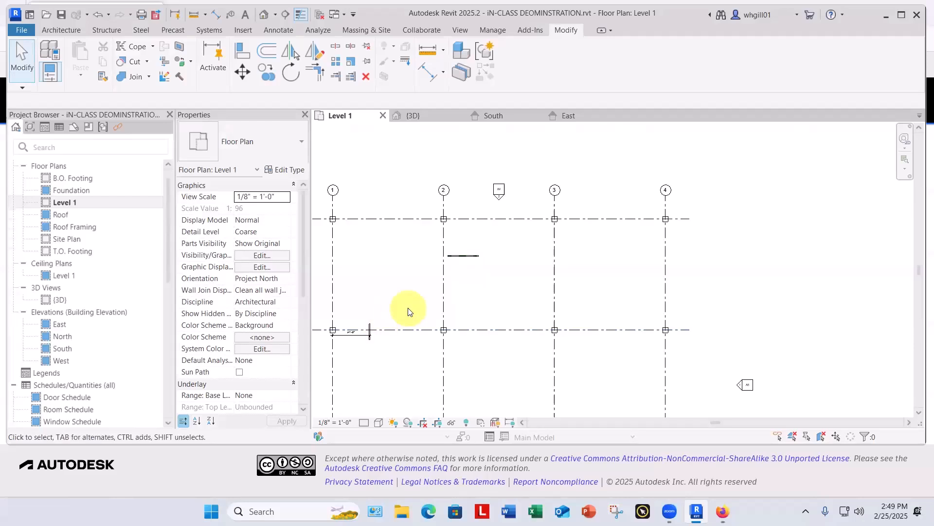
key(Escape)
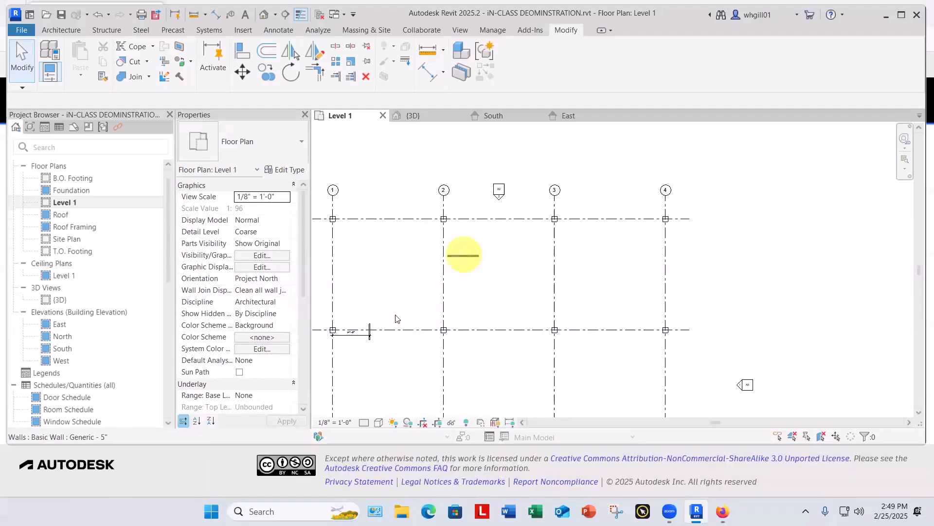
key(t)
key(r)
click(374, 328)
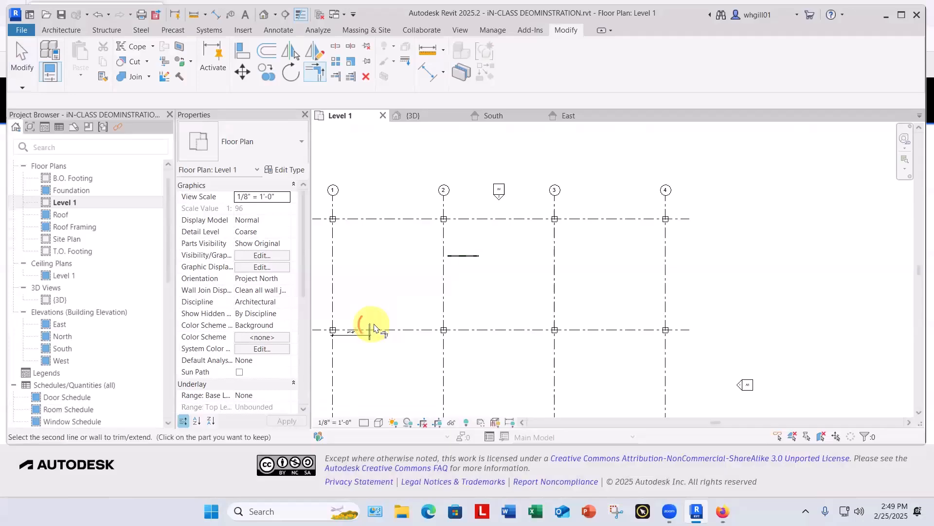
key(Escape)
key(Escape)
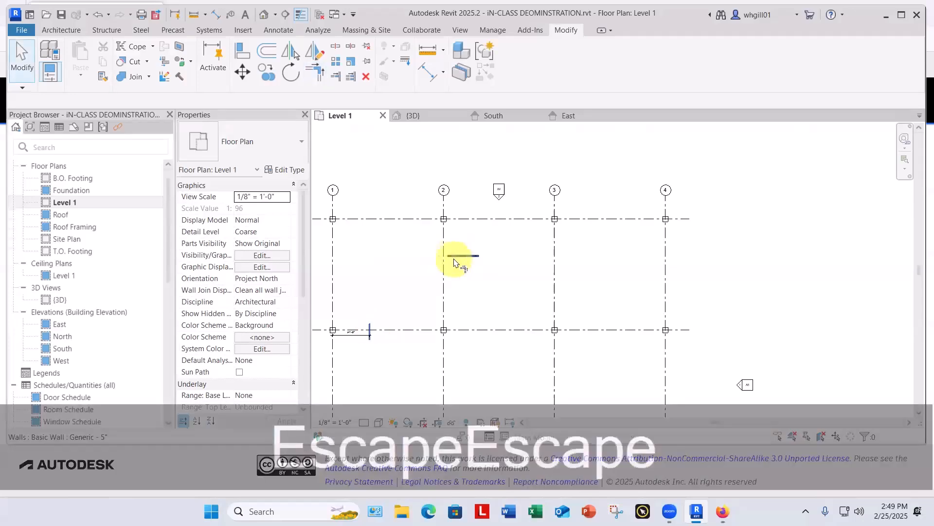
Step: Trim the horizontal and vertical Generic - 5" walls to meet at a corner inside grids A and 1
key(t)
key(r)
click(455, 255)
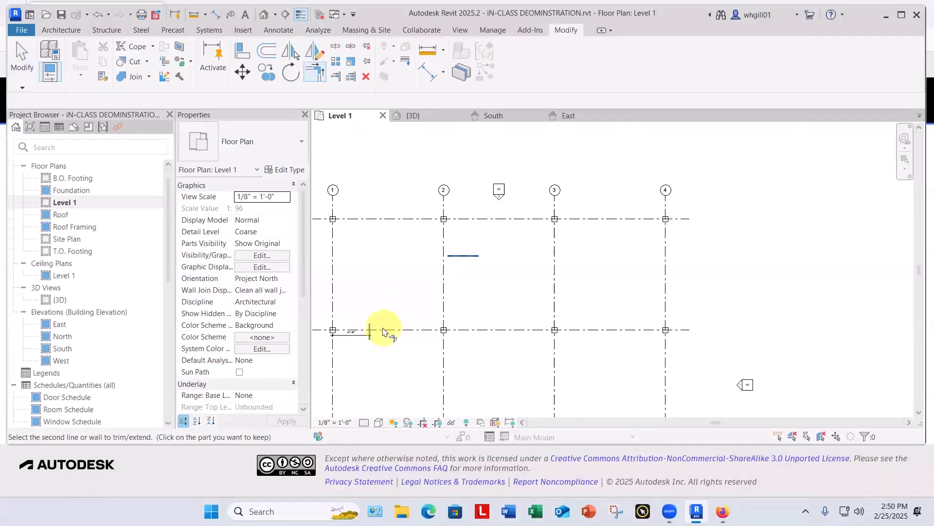
click(371, 326)
key(Escape)
key(Escape)
Step: Reveal the hidden elements in the Level 1 plan to expose the base point at the centre of the grid
scroll(416, 281, down, 2)
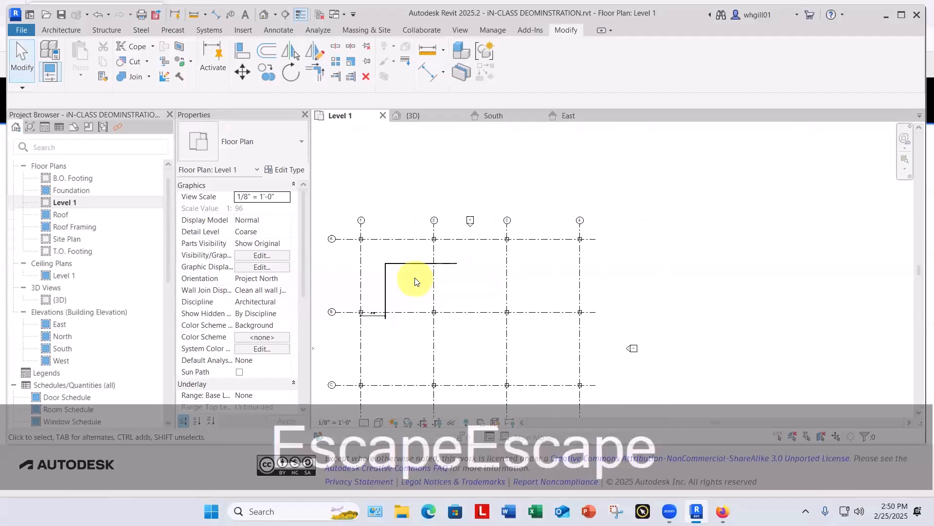
scroll(463, 288, down, 1)
mouse_move(465, 284)
middle_down()
mouse_move(467, 277)
mouse_move(462, 297)
middle_up()
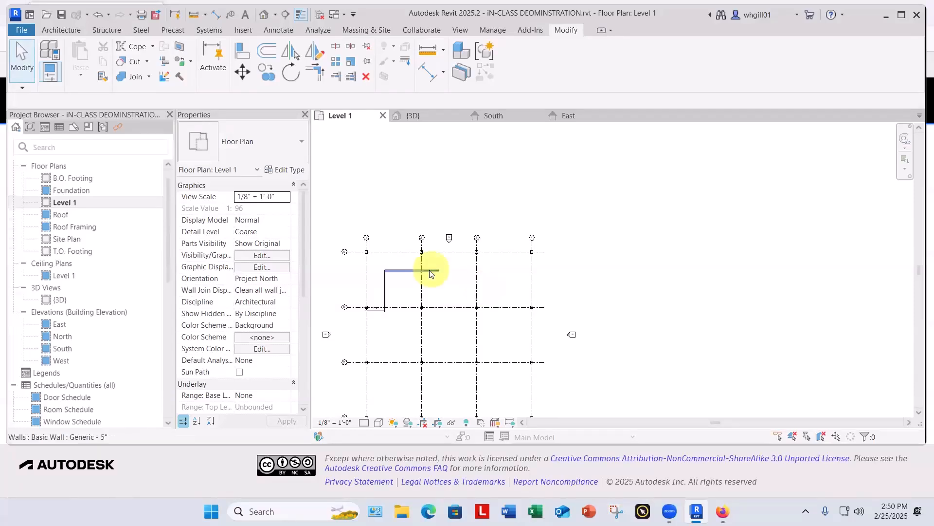
middle_drag(427, 267, 466, 141)
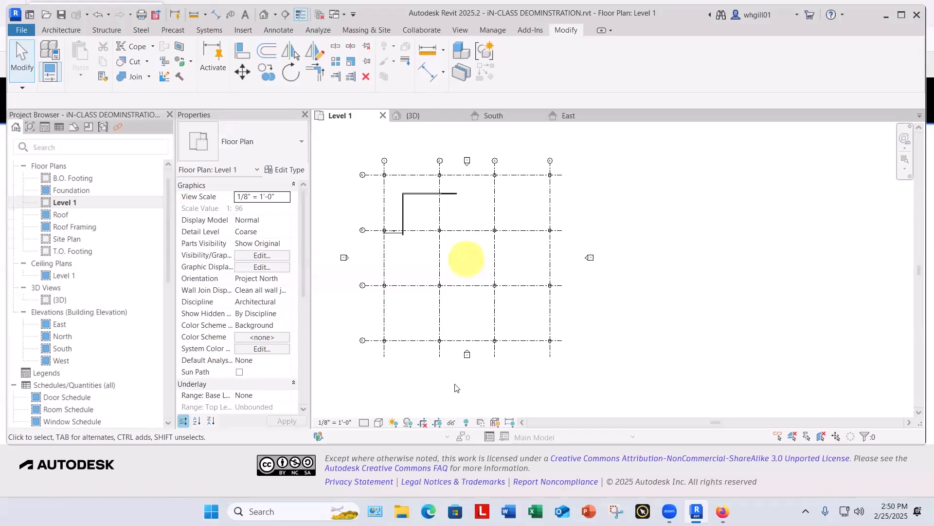
click(466, 421)
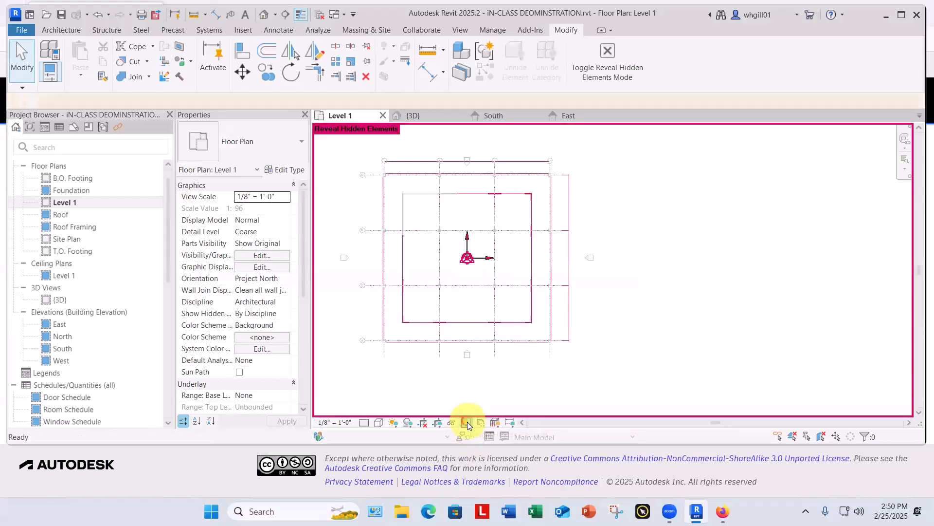
middle_drag(589, 275, 616, 324)
scroll(463, 309, up, 6)
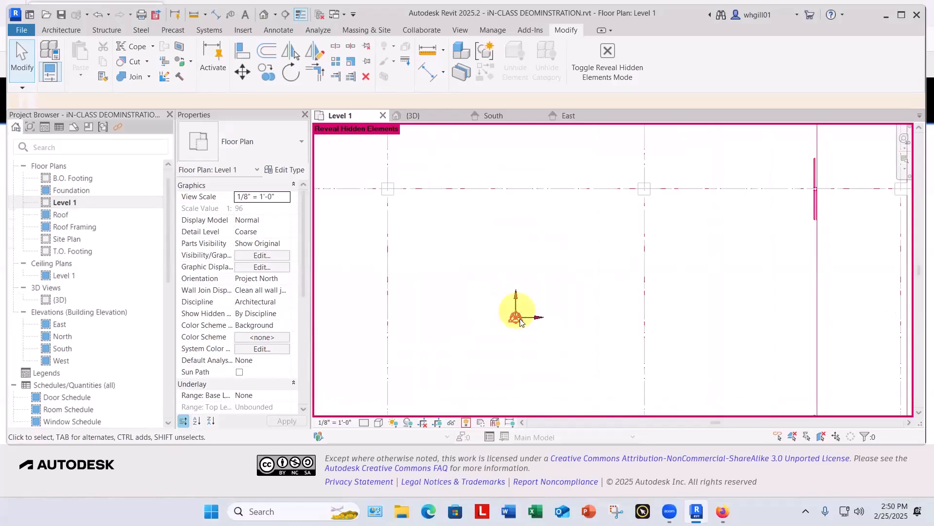
Step: Draw a vertical reference plane from the central base point up past grid line A and the north elevation marker
key(r)
key(p)
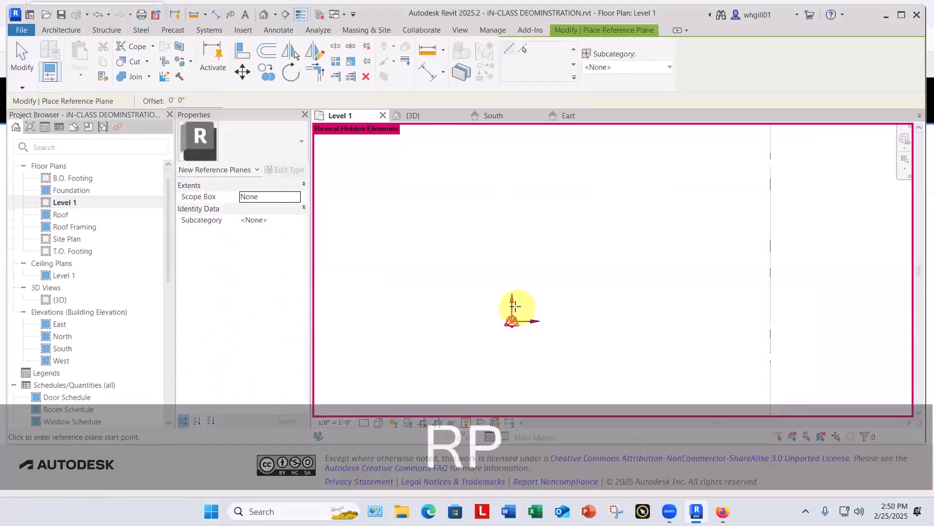
click(512, 319)
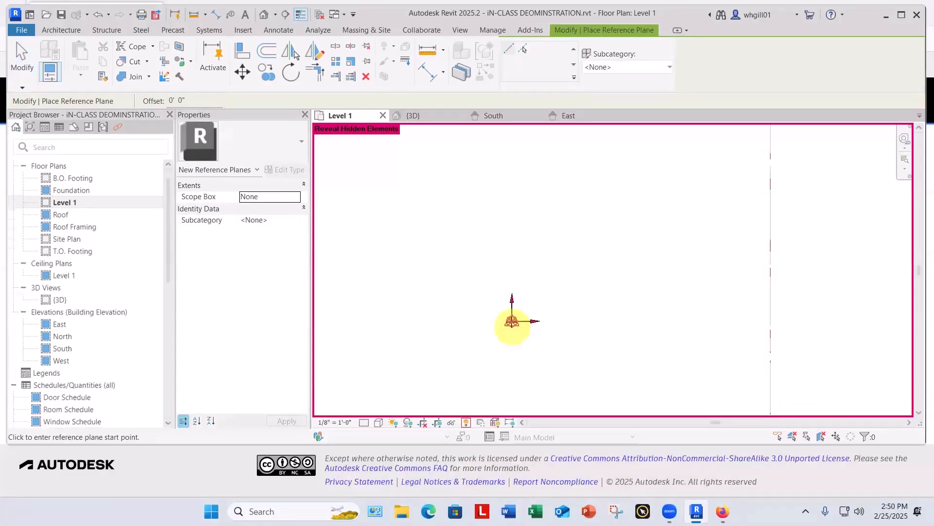
scroll(501, 296, down, 3)
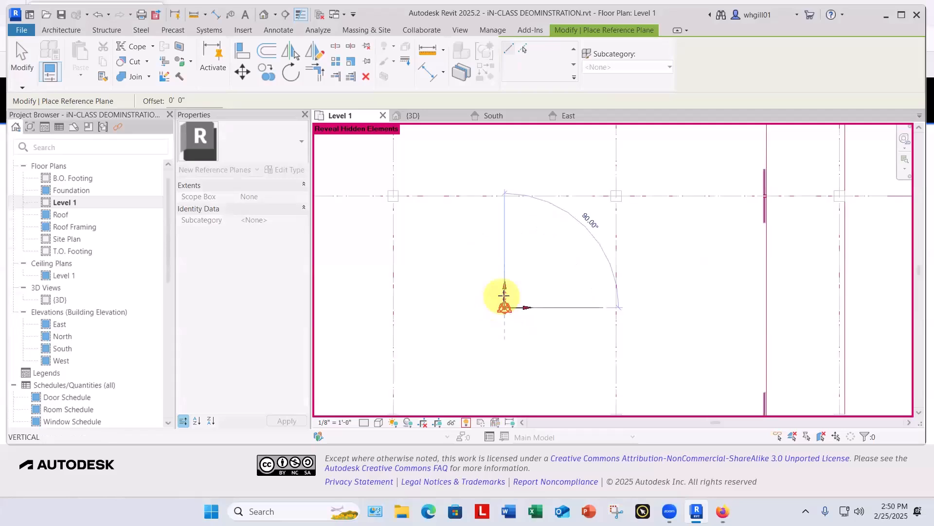
middle_drag(509, 248, 507, 357)
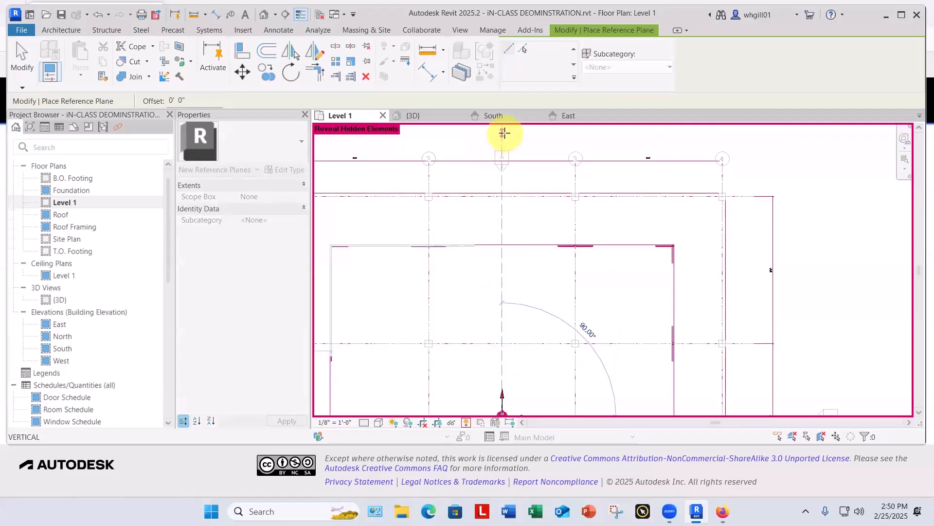
click(504, 132)
key(Escape)
key(Escape)
scroll(503, 142, down, 1)
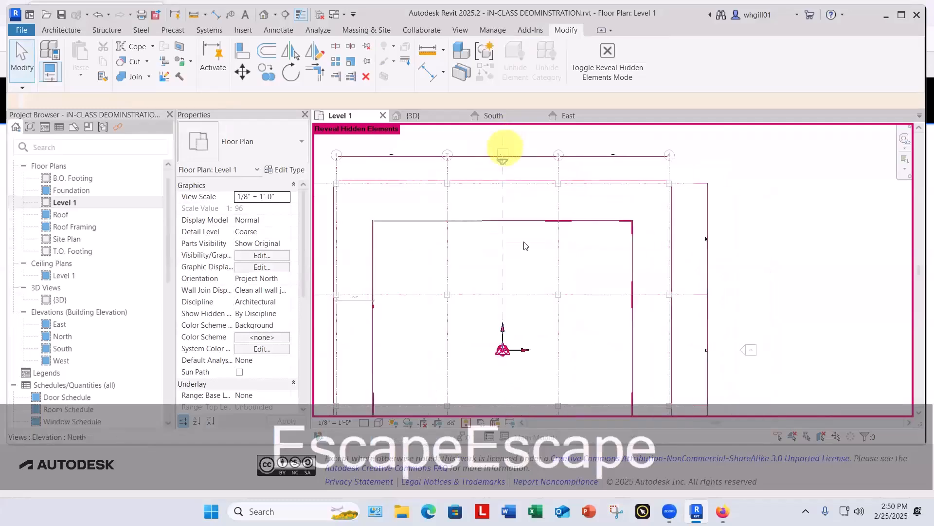
Step: Draw a horizontal reference plane from the central base point eastward past grid line 4 to the east elevation marker
click(503, 287)
scroll(502, 282, down, 3)
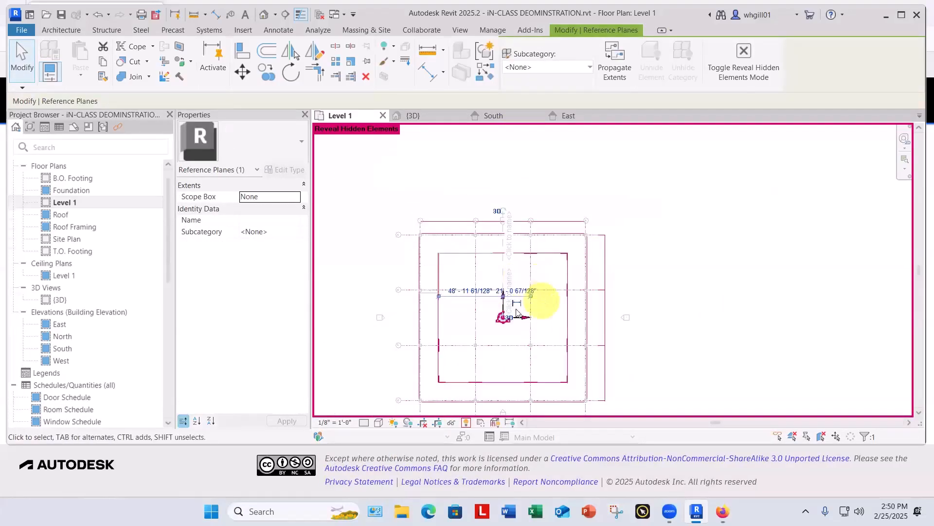
key(Escape)
scroll(506, 312, up, 4)
middle_drag(503, 311, 491, 295)
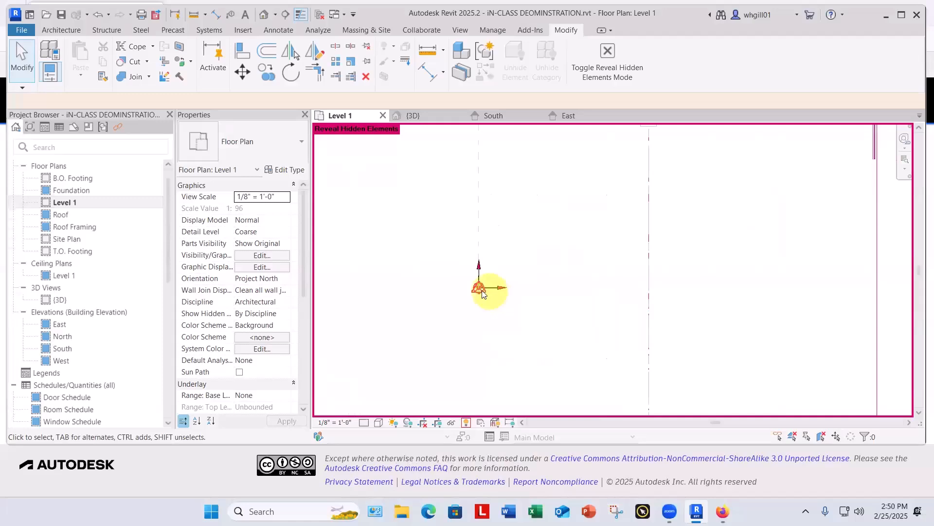
key(r)
key(p)
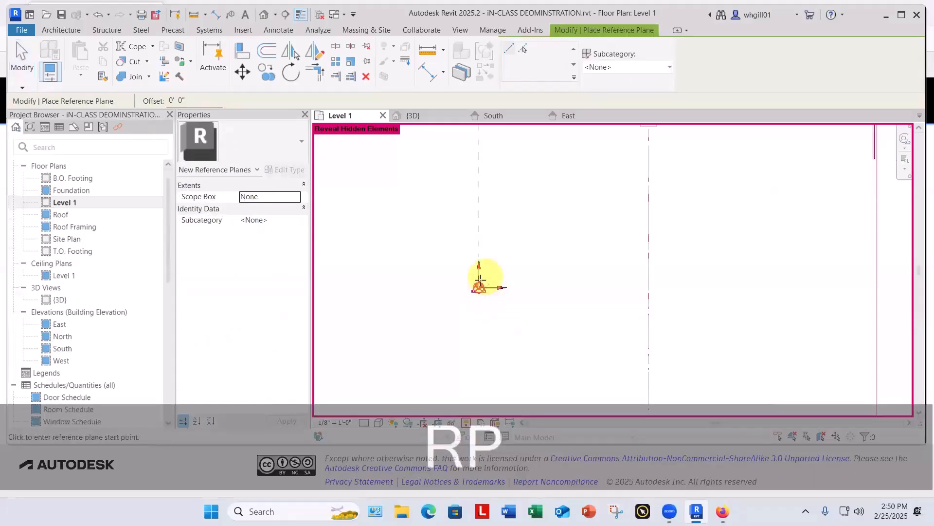
click(479, 287)
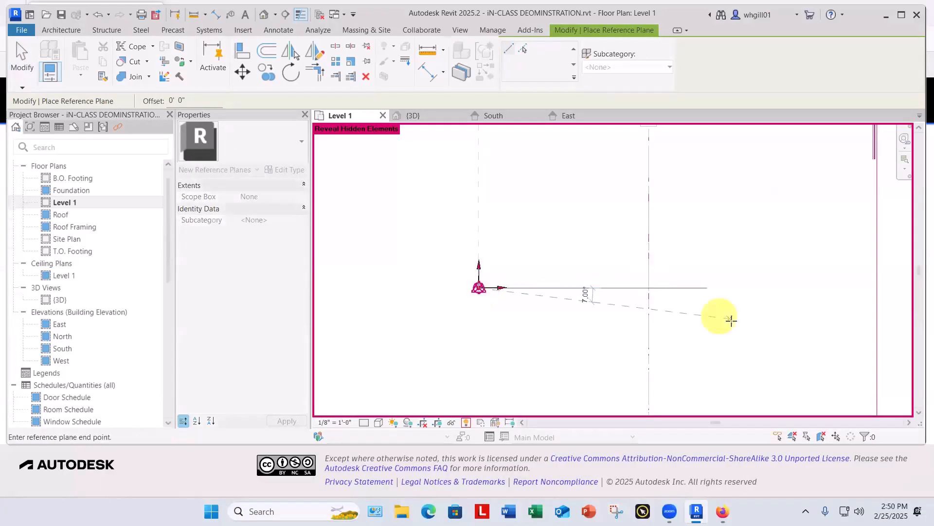
scroll(740, 306, down, 4)
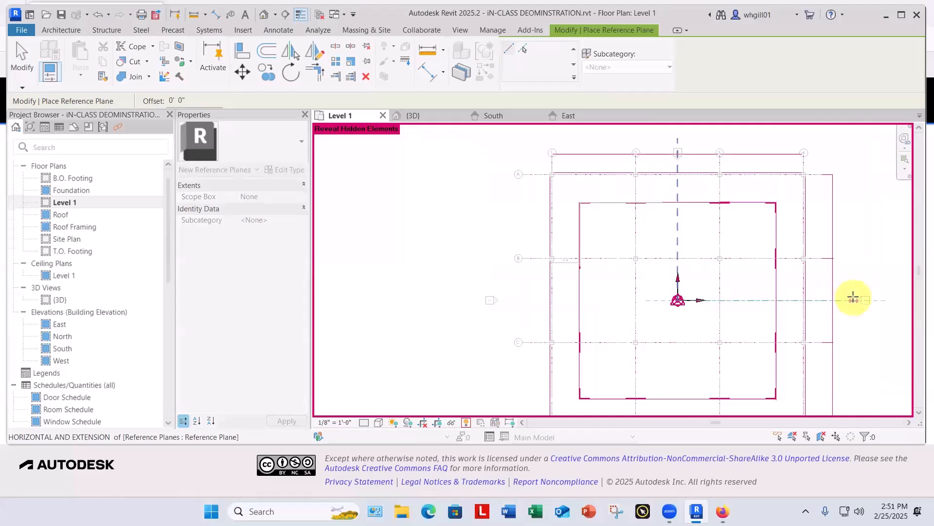
key(Escape)
key(Escape)
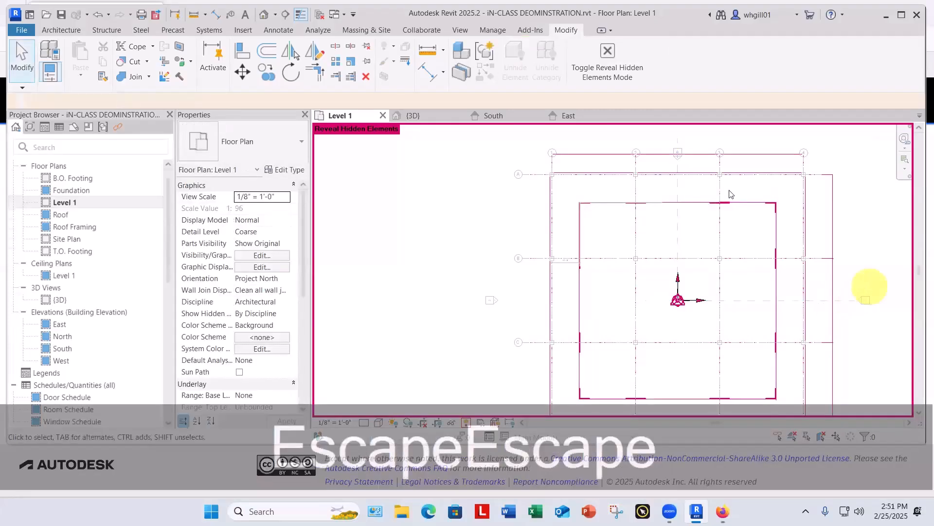
Step: Turn off the hidden-elements display and extend the horizontal reference plane's west end past grid line 1 to the west elevation marker
click(466, 423)
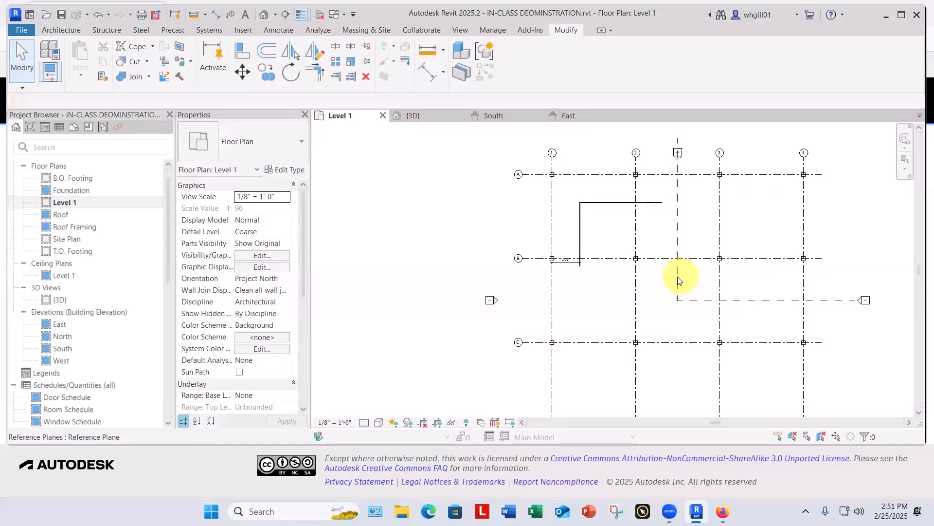
click(691, 301)
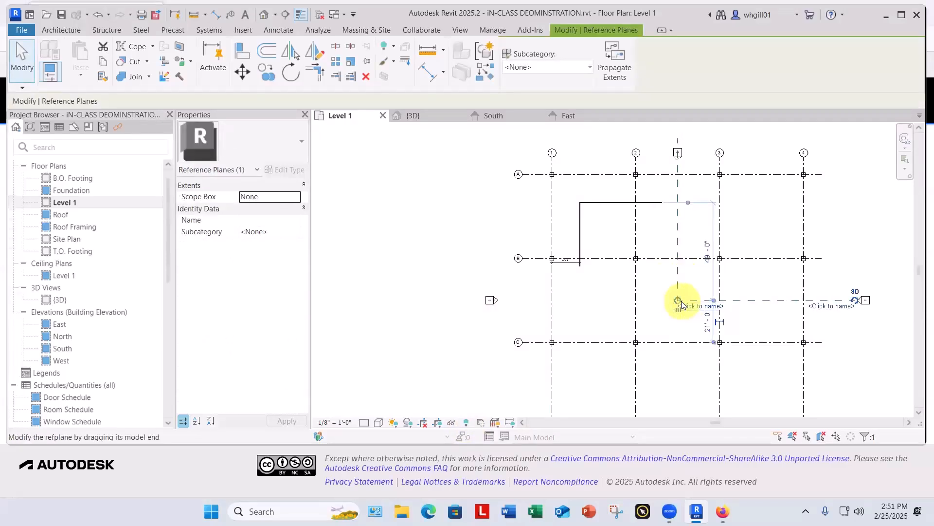
drag(667, 301, 511, 300)
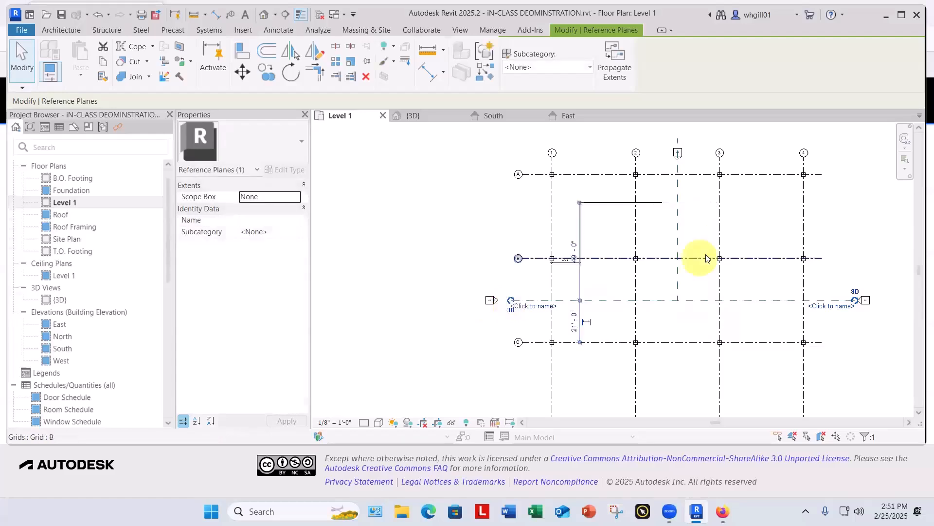
click(678, 286)
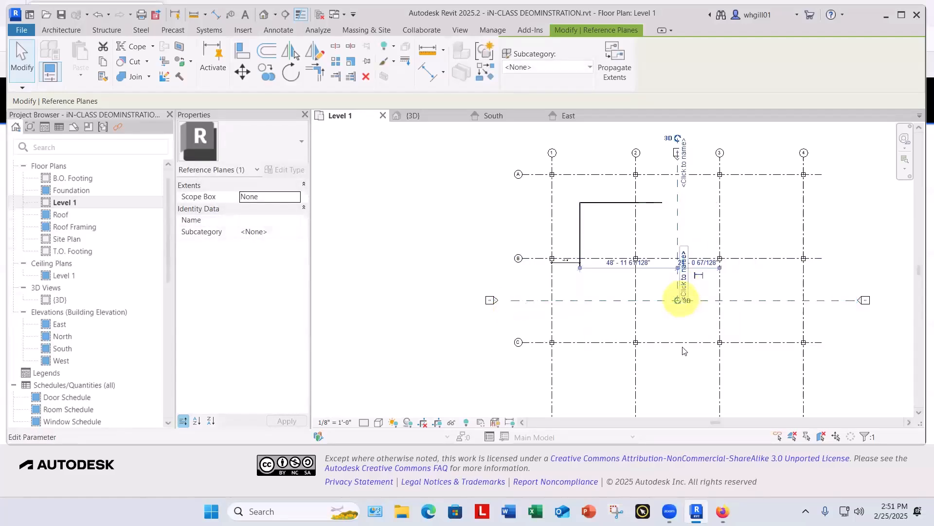
click(681, 299)
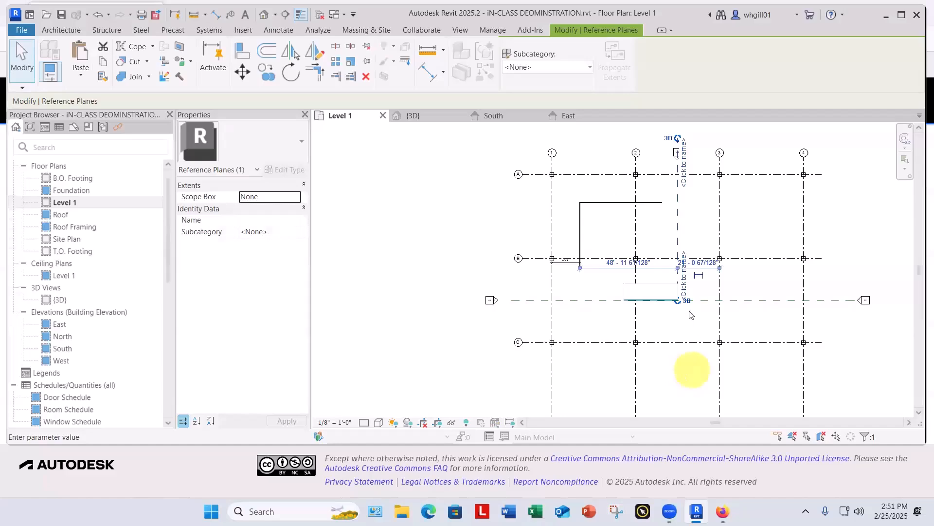
key(Escape)
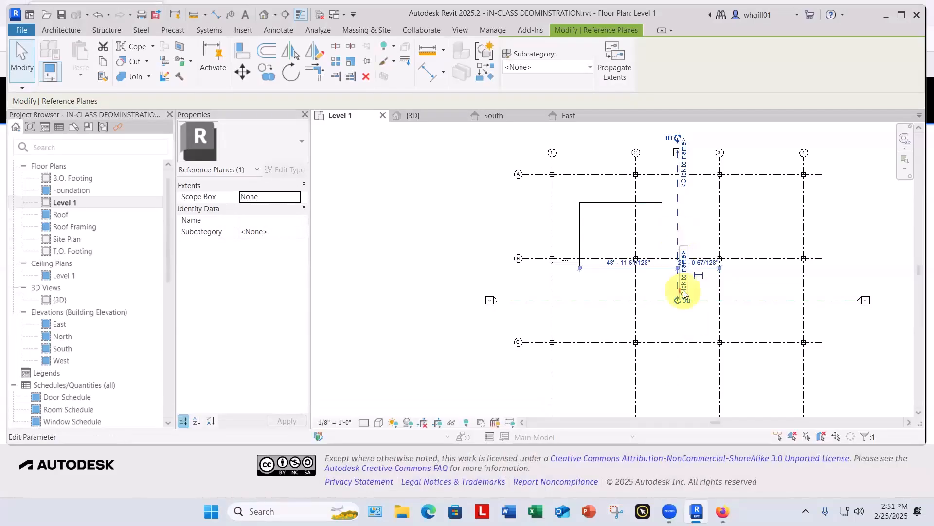
key(Escape)
Step: Extend the lower end of the vertical reference plane to a point between grid lines C and D
scroll(684, 292, up, 2)
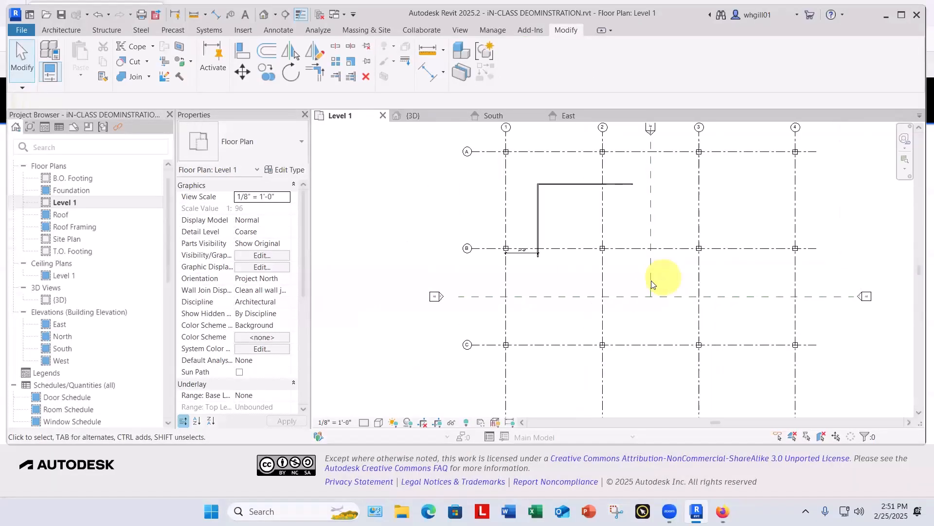
click(652, 297)
drag(652, 296, 651, 390)
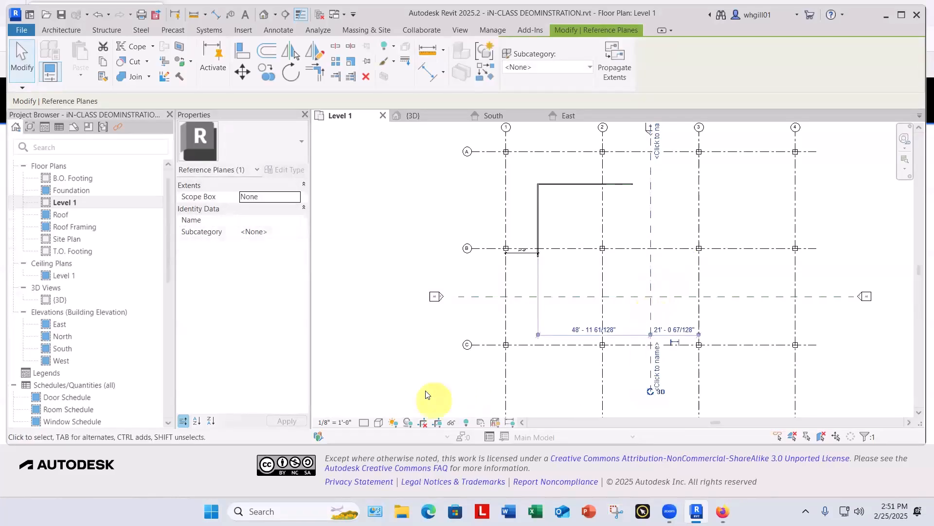
click(426, 392)
scroll(426, 390, down, 3)
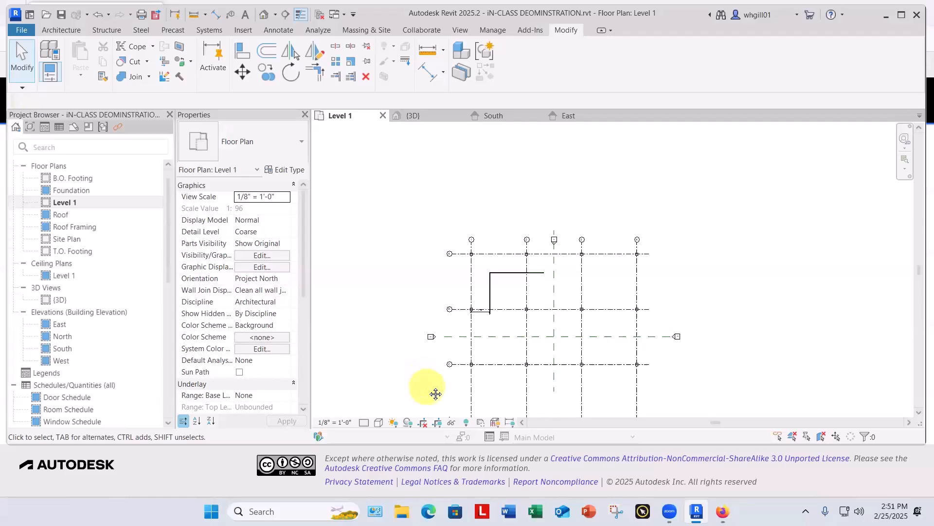
middle_drag(436, 394, 451, 344)
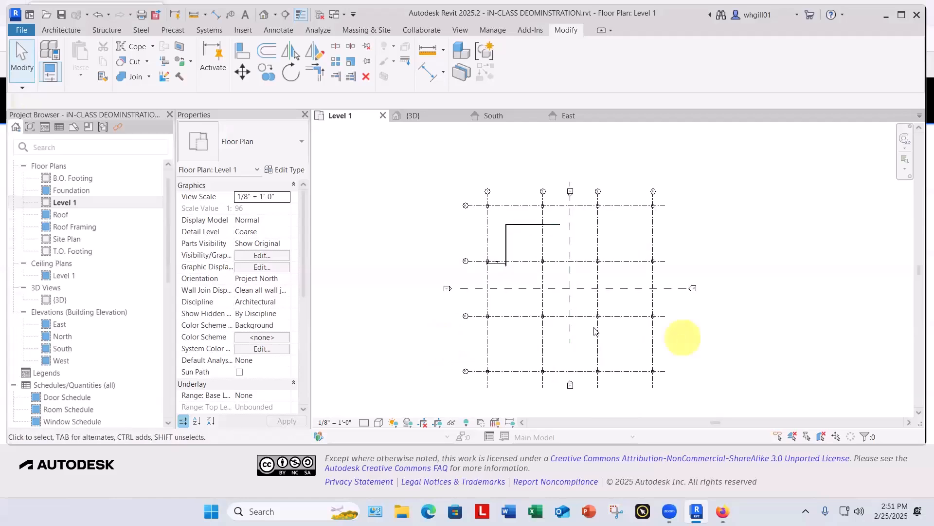
Step: Extend the lower end of the vertical reference plane down to grid line D
click(578, 354)
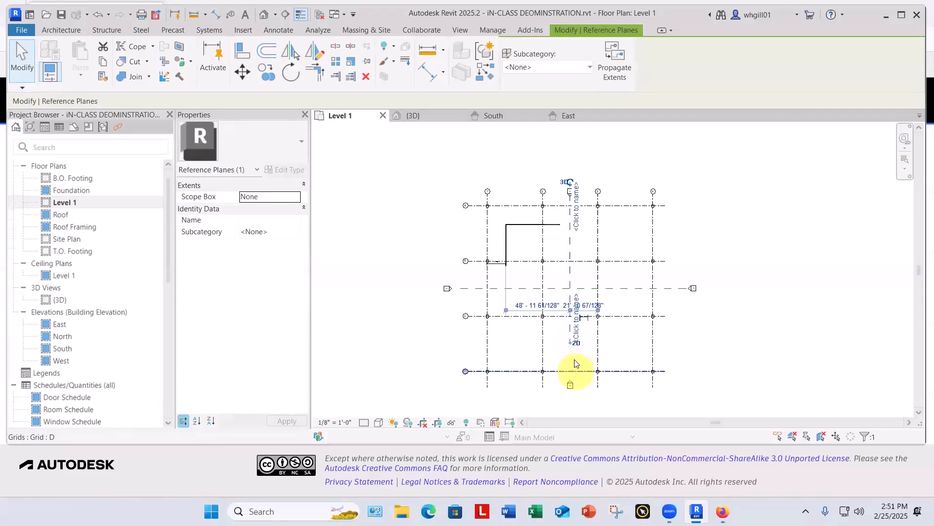
scroll(580, 347, up, 4)
scroll(584, 345, up, 1)
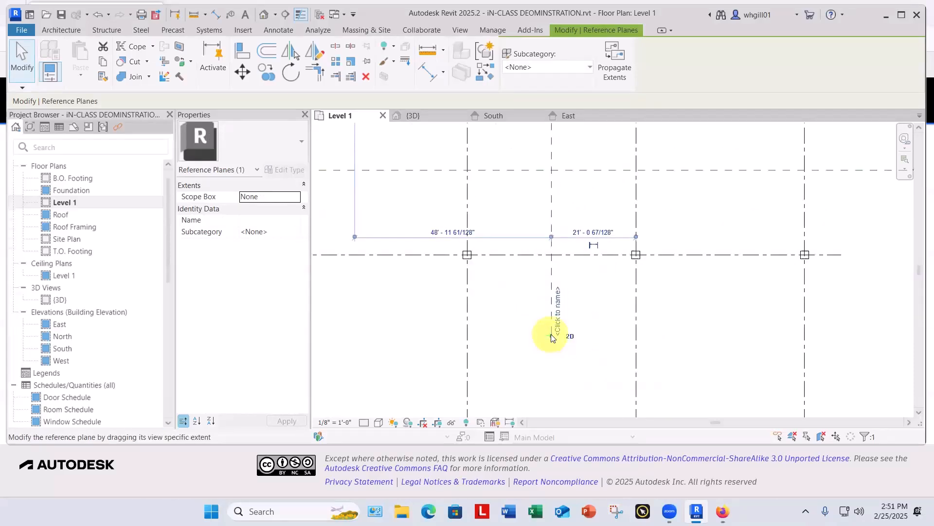
drag(551, 336, 578, 433)
scroll(549, 416, down, 2)
scroll(577, 415, down, 4)
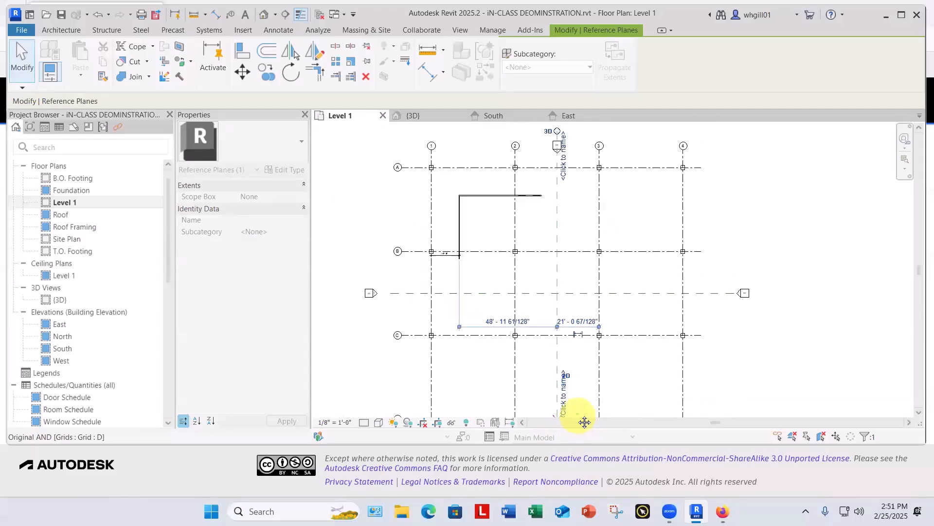
key(Escape)
key(Escape)
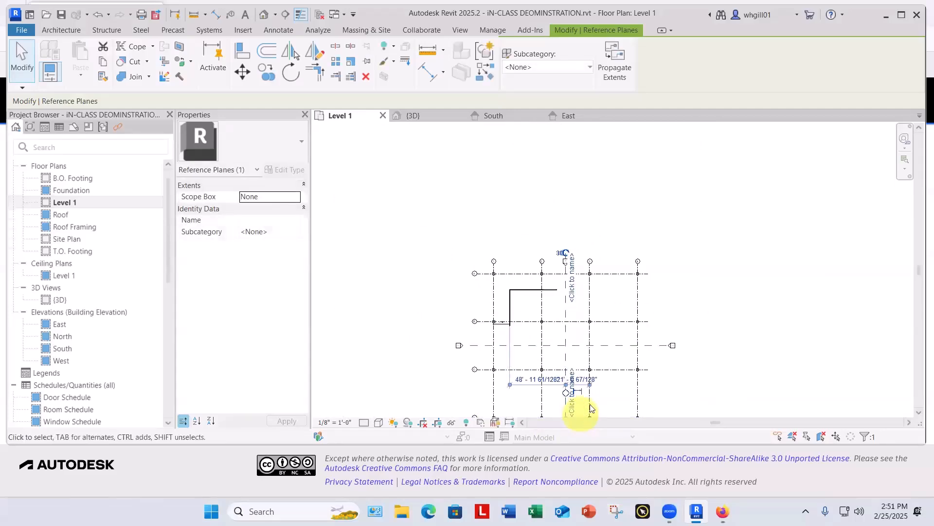
key(Escape)
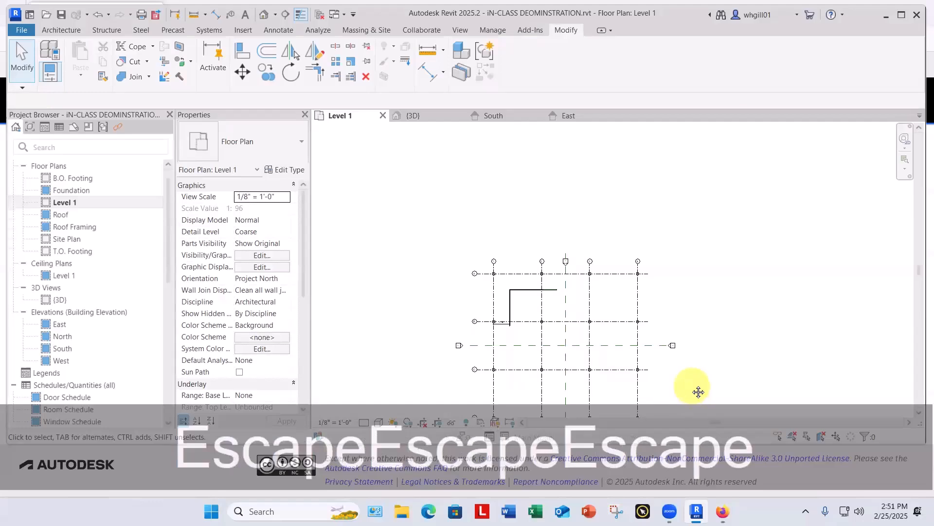
middle_drag(698, 391, 672, 291)
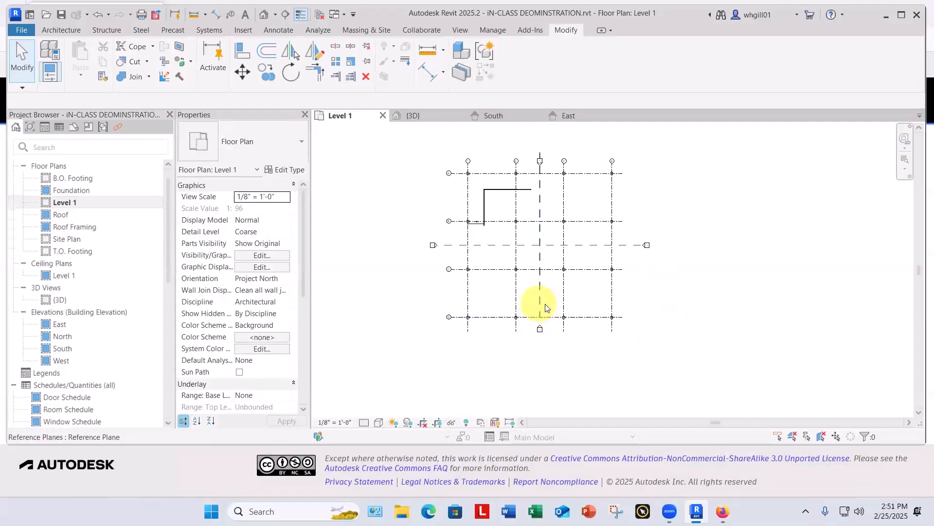
Step: Stretch the lower end of the vertical reference plane from grid line D to just below the south elevation marker
click(540, 307)
scroll(540, 309, up, 5)
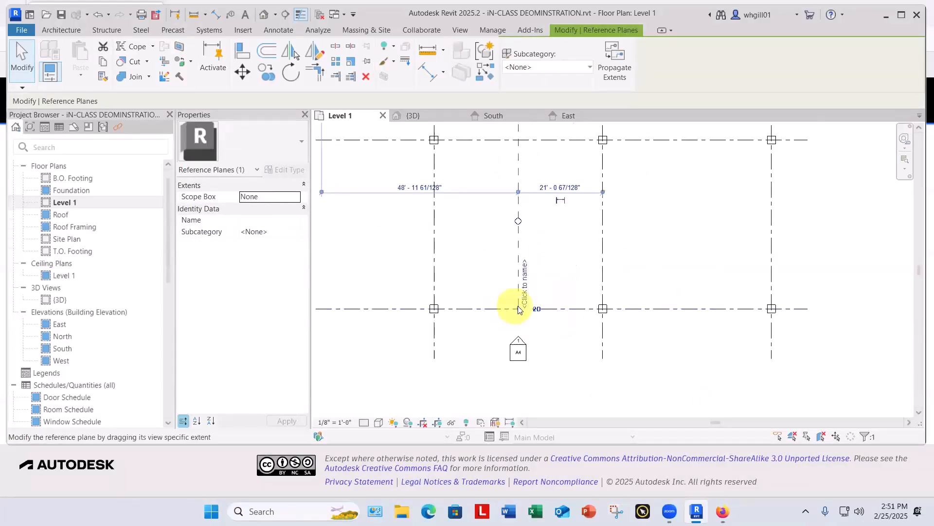
drag(519, 309, 522, 383)
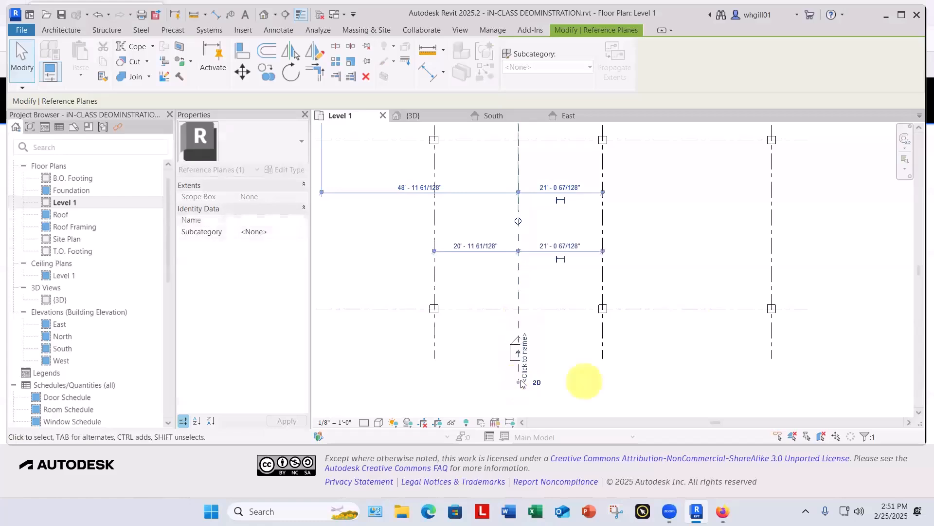
Step: Mirror a copy of the west wall about the vertical reference plane to make the east wall
click(590, 378)
scroll(590, 361, down, 5)
middle_drag(707, 315, 683, 346)
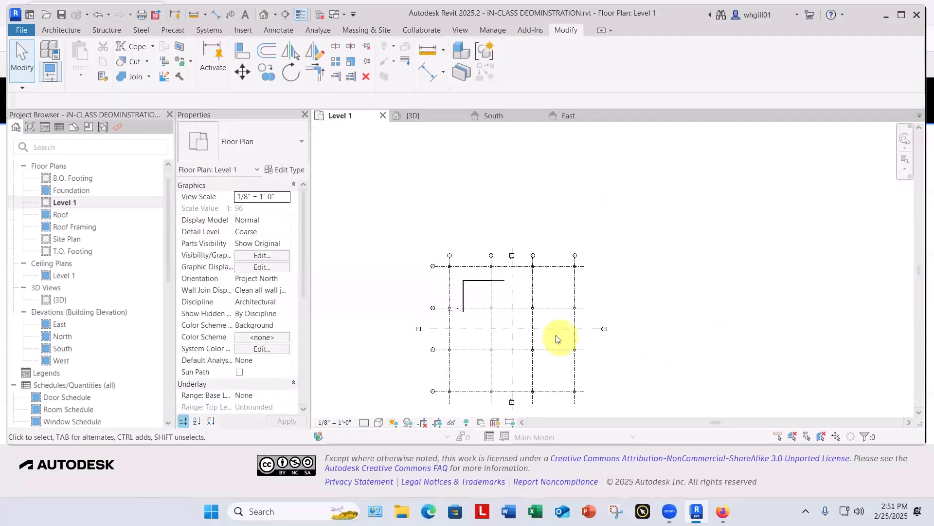
scroll(507, 267, up, 5)
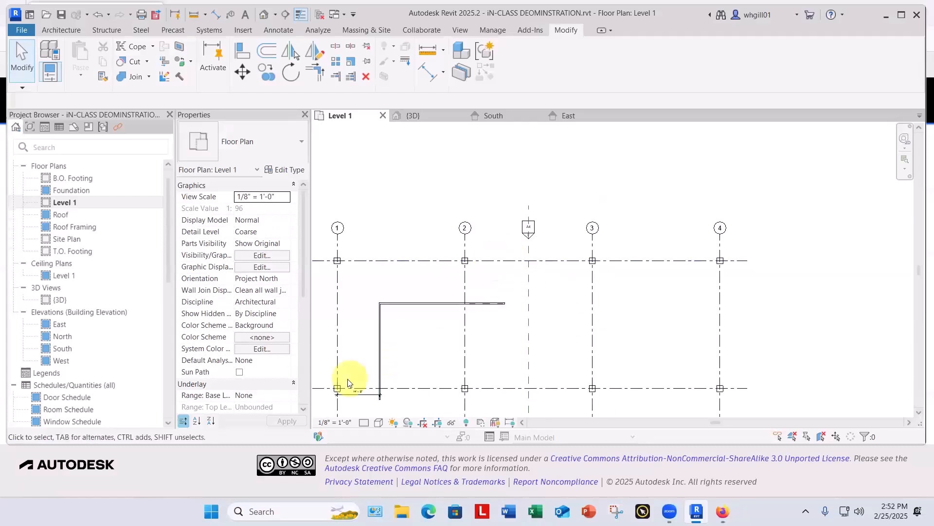
scroll(358, 377, up, 3)
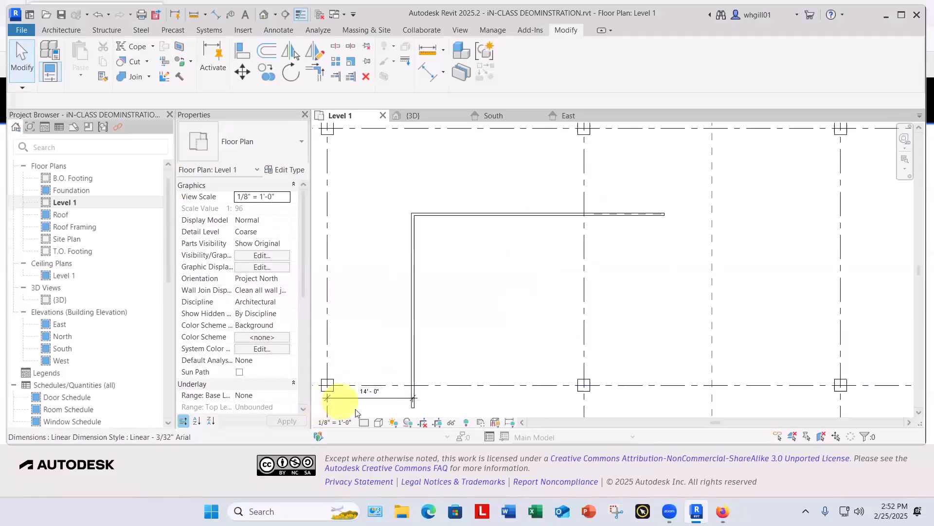
middle_drag(366, 412, 492, 347)
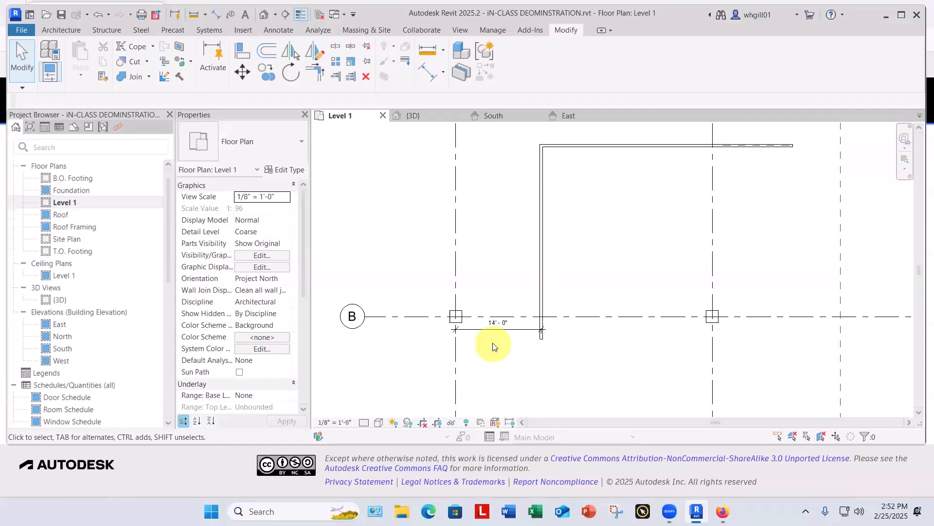
scroll(562, 375, down, 3)
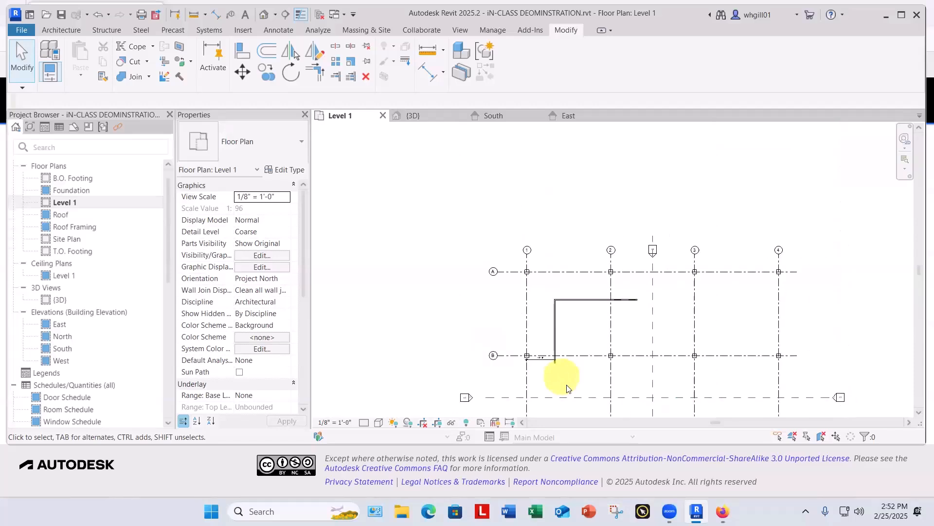
middle_drag(536, 404, 397, 324)
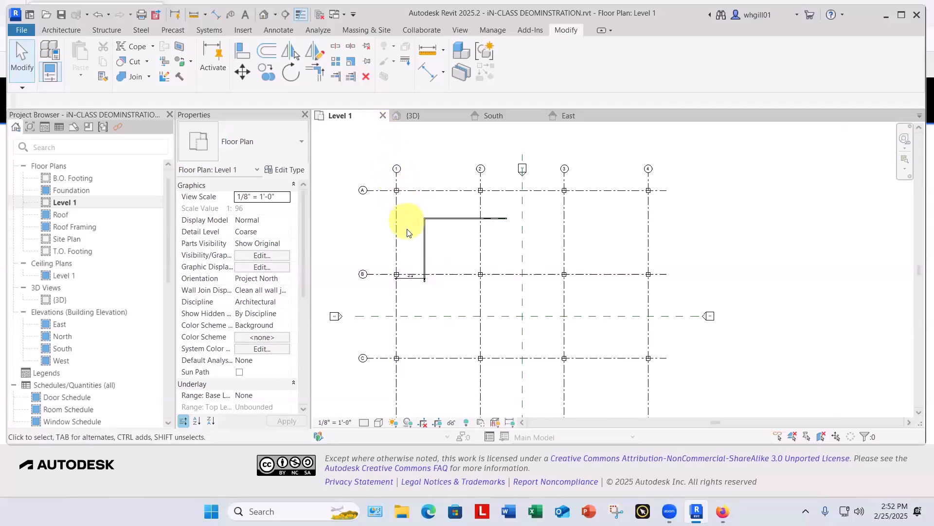
click(424, 253)
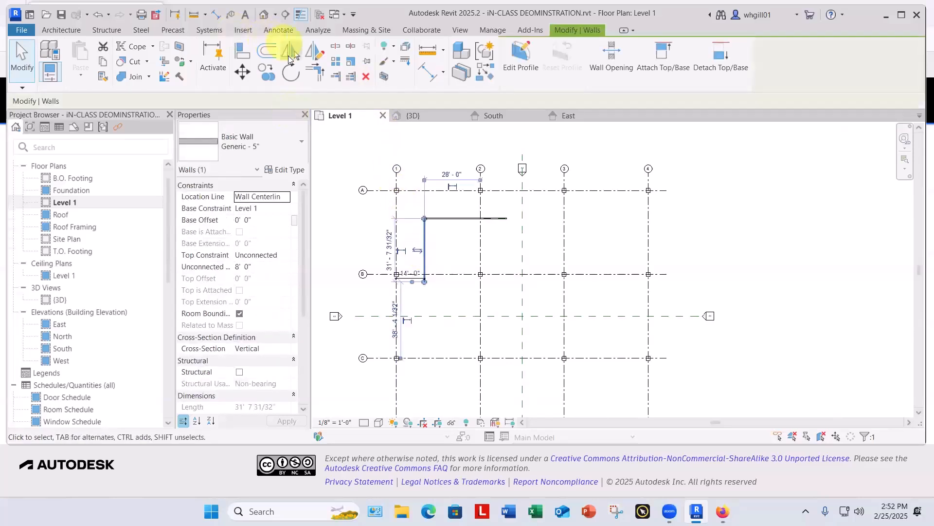
click(290, 57)
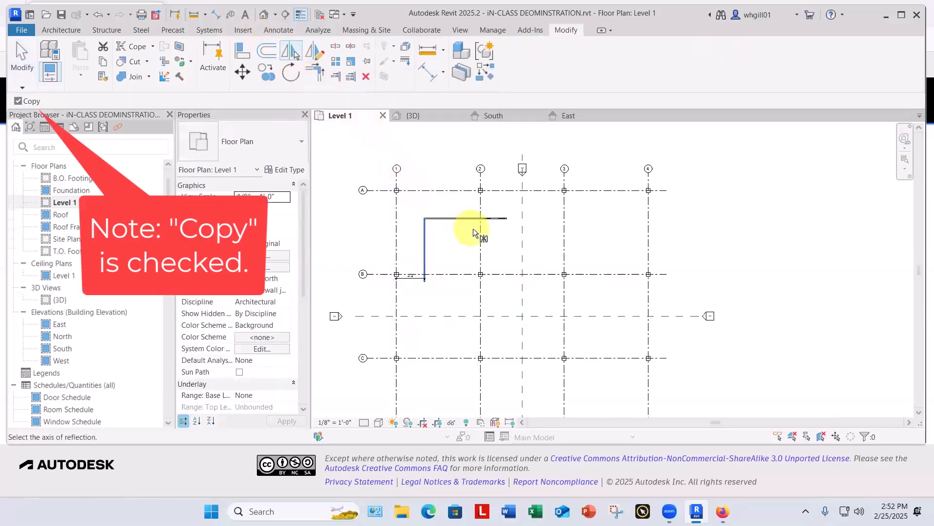
click(522, 248)
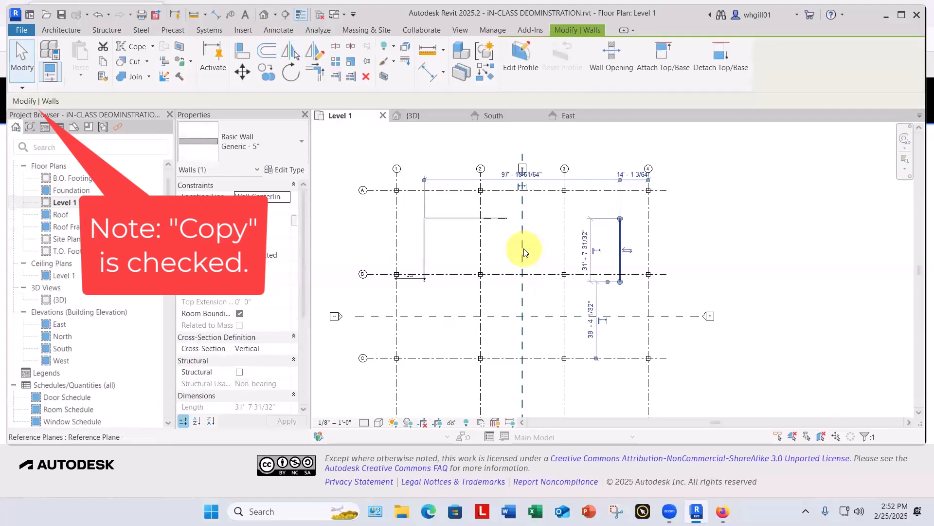
key(Escape)
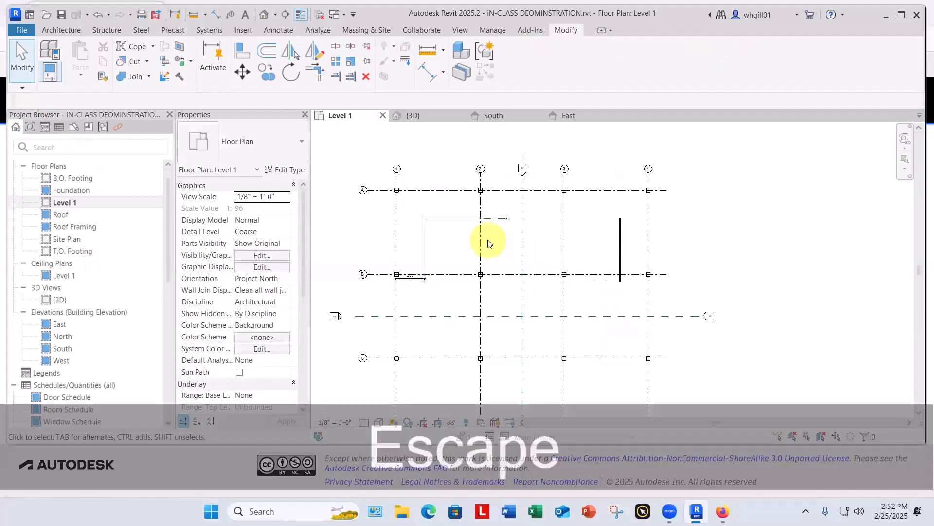
Step: Mirror a copy of the north wall about the horizontal reference plane to make the south wall
middle_drag(486, 244, 493, 204)
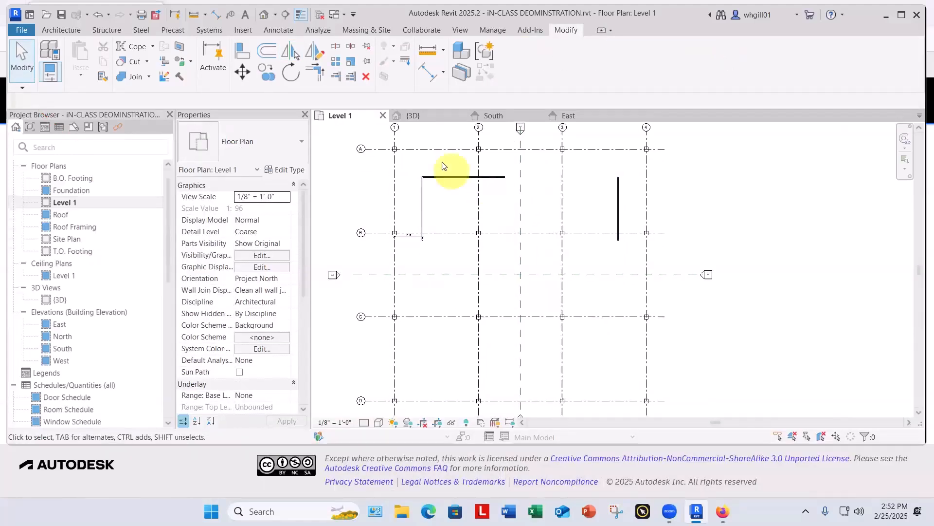
click(458, 182)
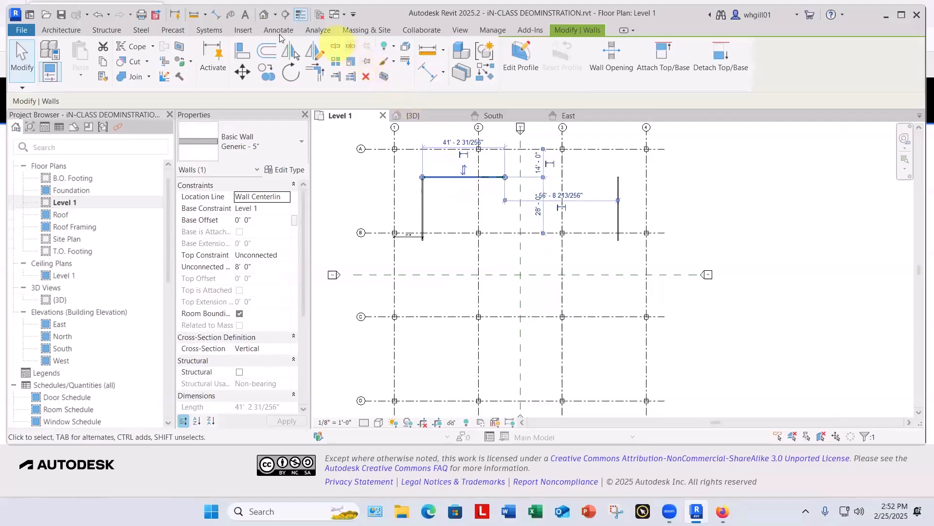
click(295, 54)
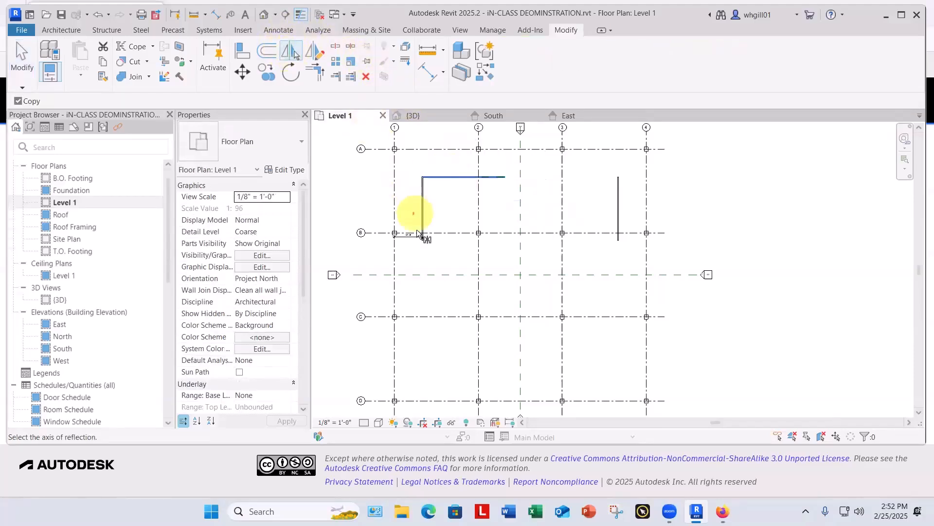
click(463, 274)
click(730, 314)
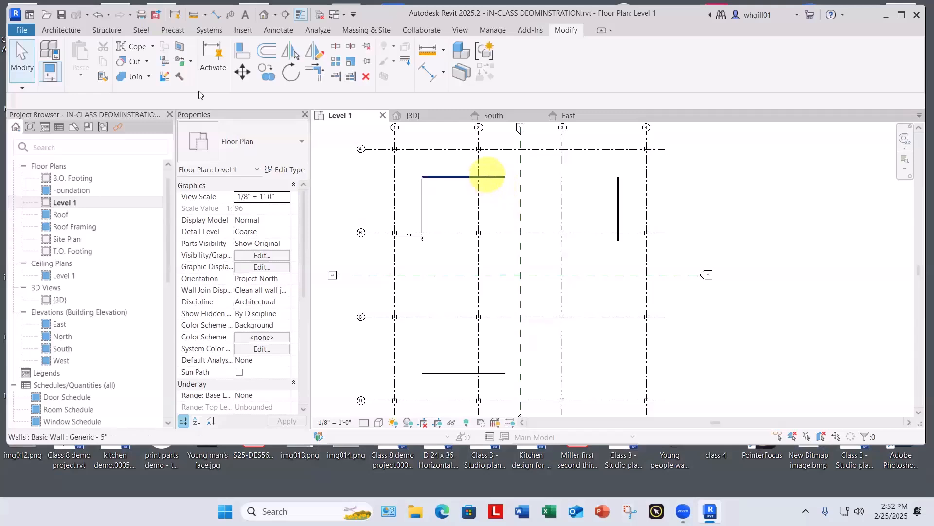
Step: Trim/extend the north, east, south and west walls to corners so they form a closed rectangle
click(316, 73)
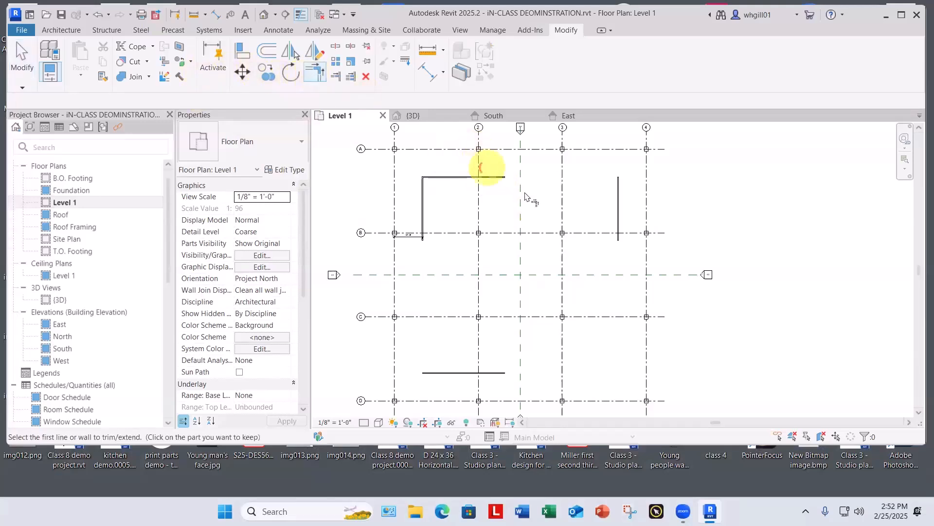
click(505, 179)
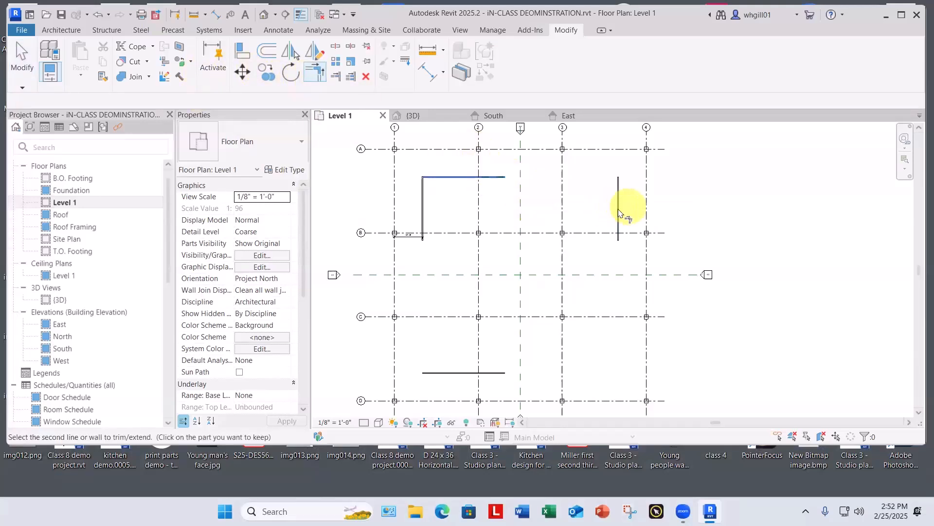
click(621, 216)
click(619, 231)
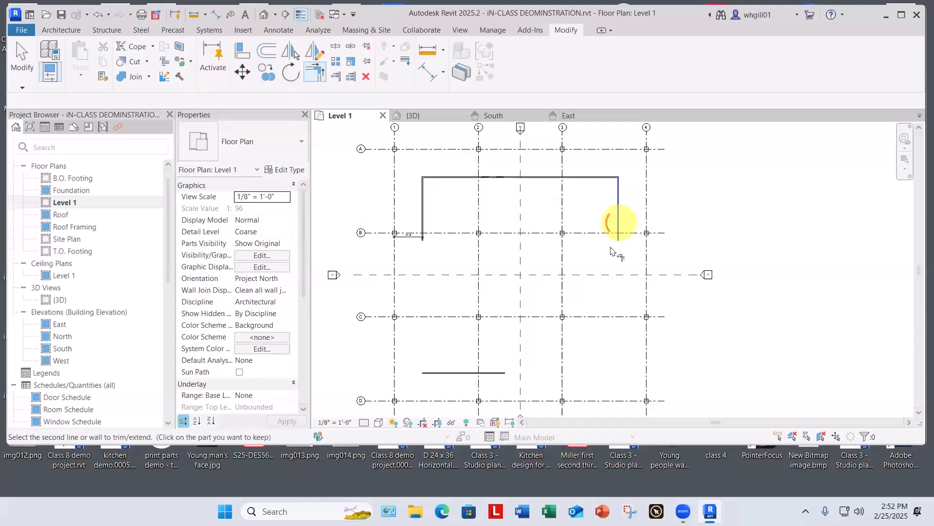
click(504, 374)
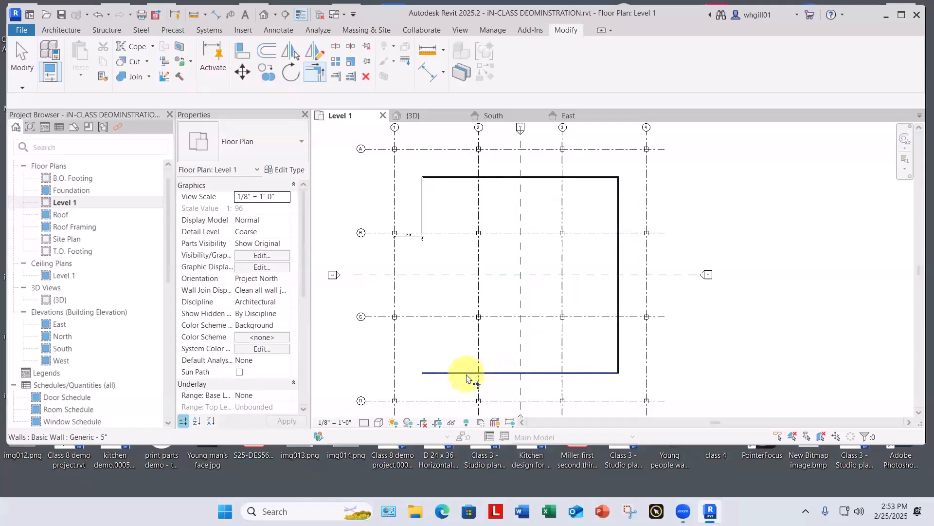
click(468, 373)
click(426, 228)
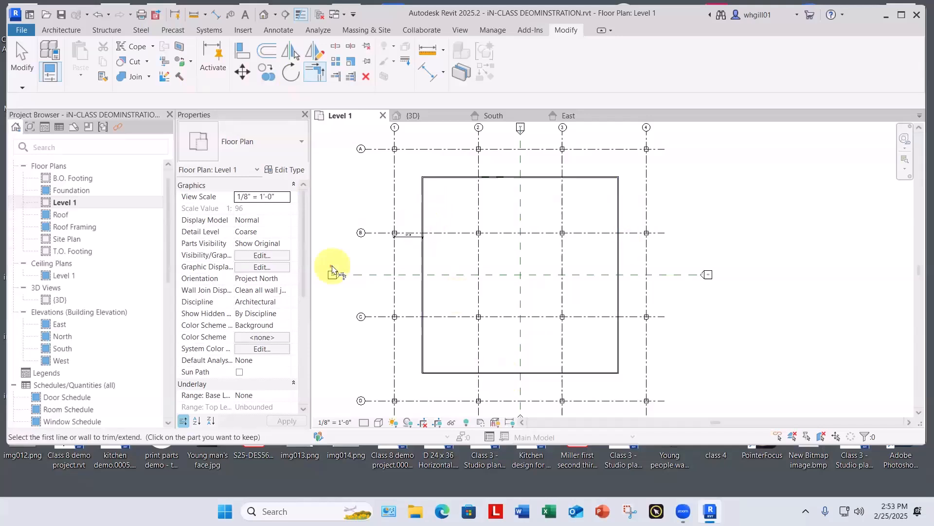
key(Escape)
Step: Delete all four interior walls together with the dimension between grid line 1 and the west wall
scroll(335, 211, down, 1)
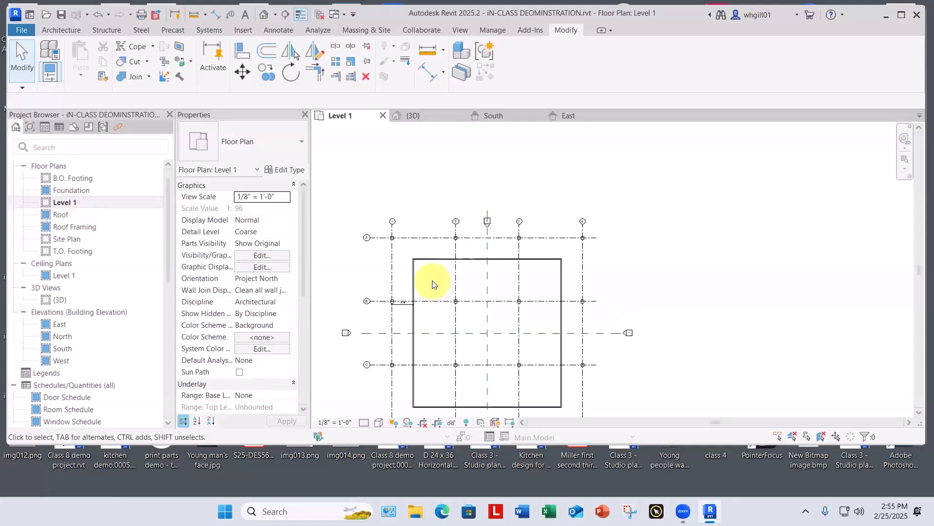
drag(435, 269, 404, 246)
key(Delete)
middle_drag(511, 382, 538, 371)
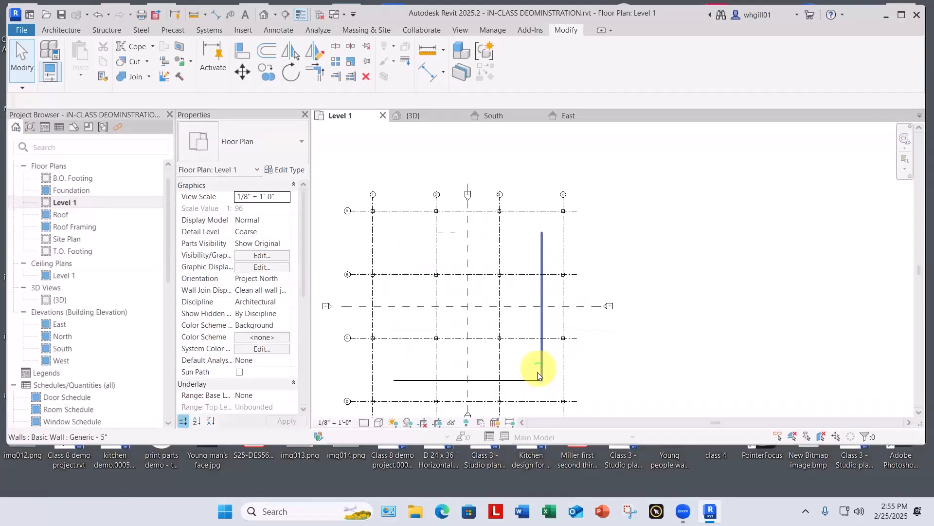
drag(549, 386, 526, 367)
key(Delete)
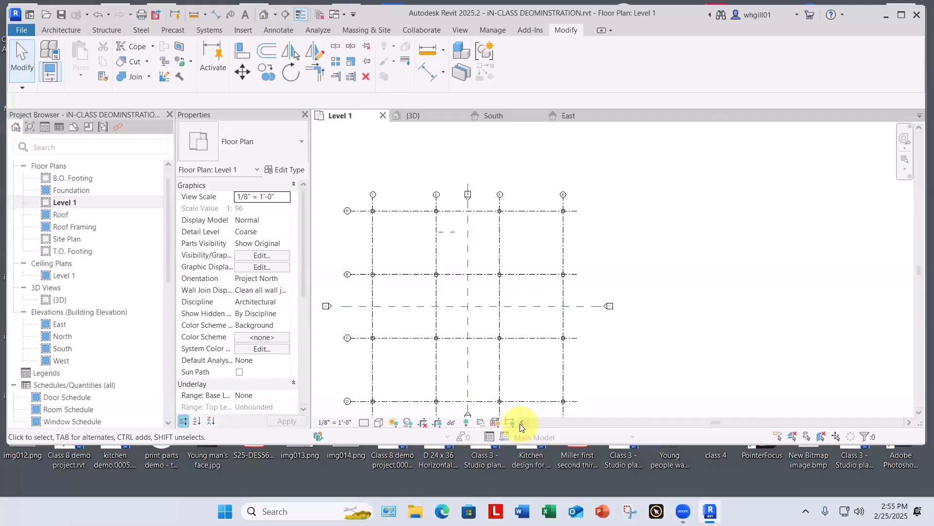
Step: Draw a rectangle of Generic - 5" walls, about 92'-0" by 100'-0", inside the outer grid lines
click(59, 29)
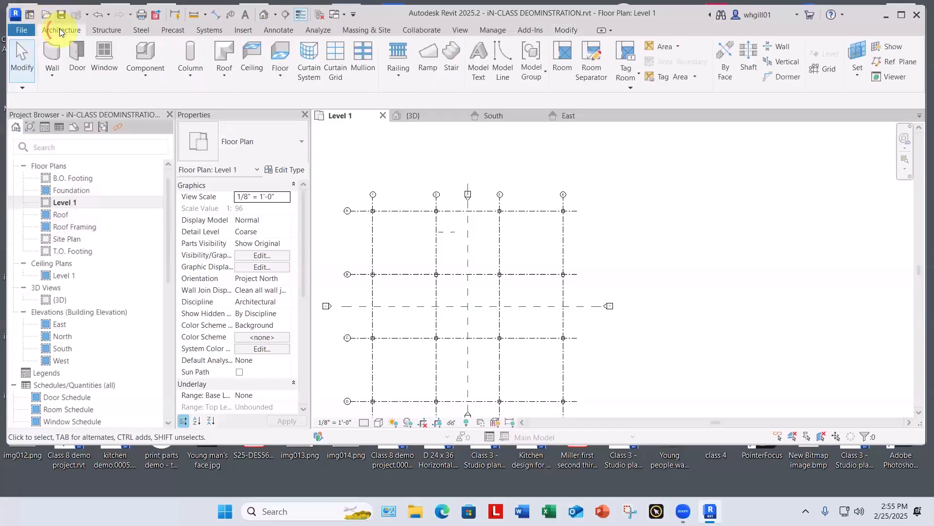
click(53, 73)
click(92, 94)
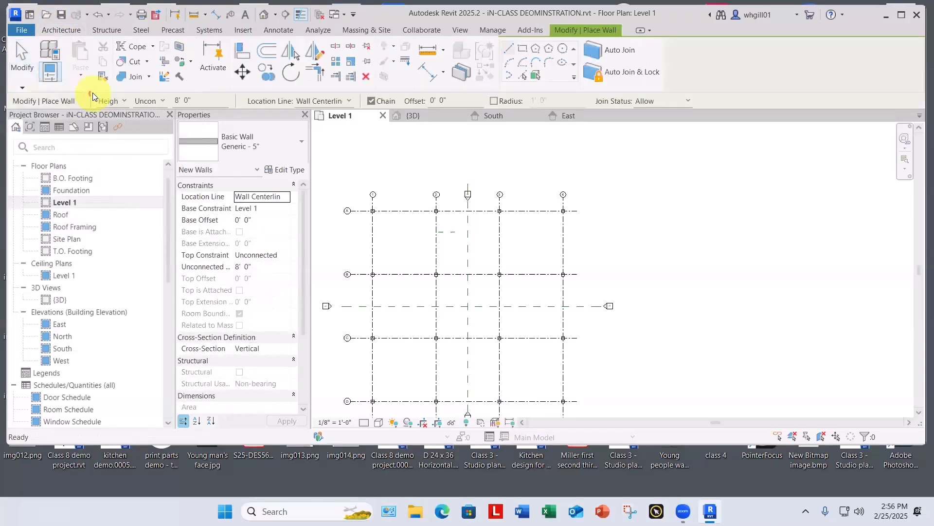
click(524, 49)
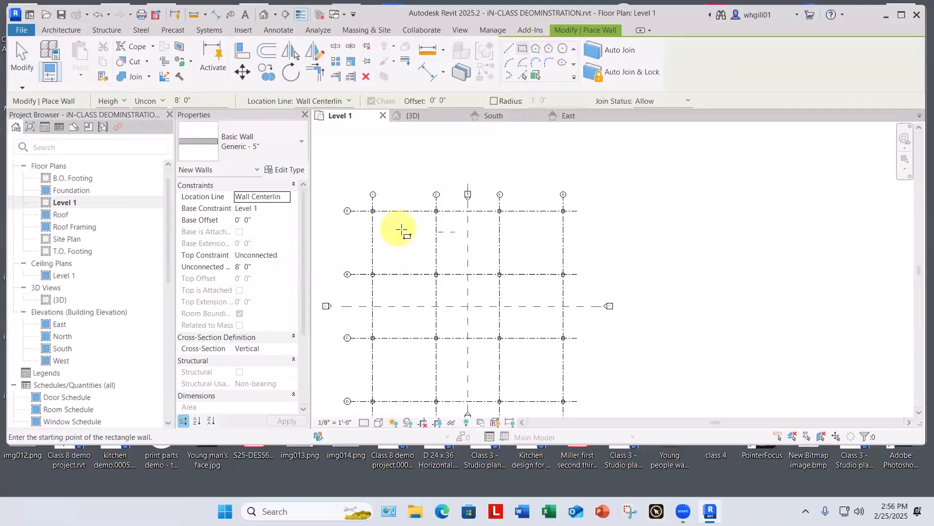
click(398, 227)
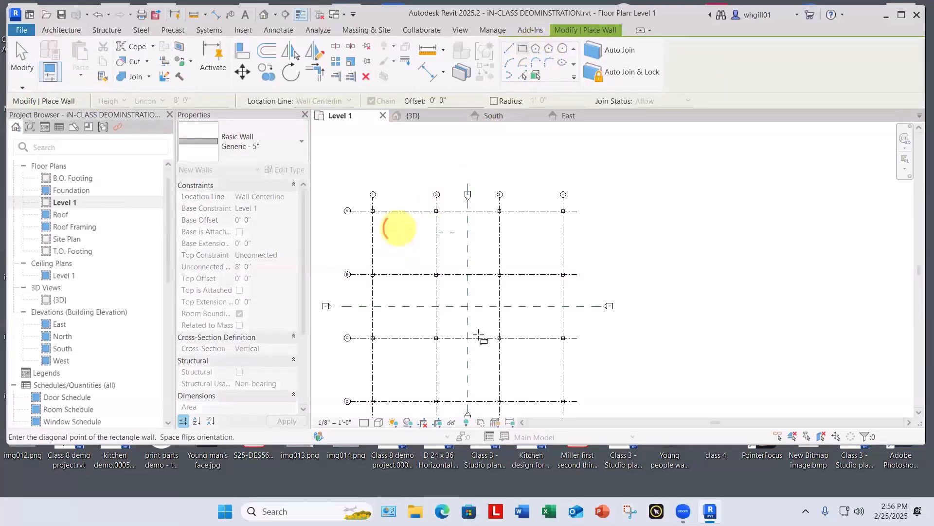
click(536, 378)
key(Escape)
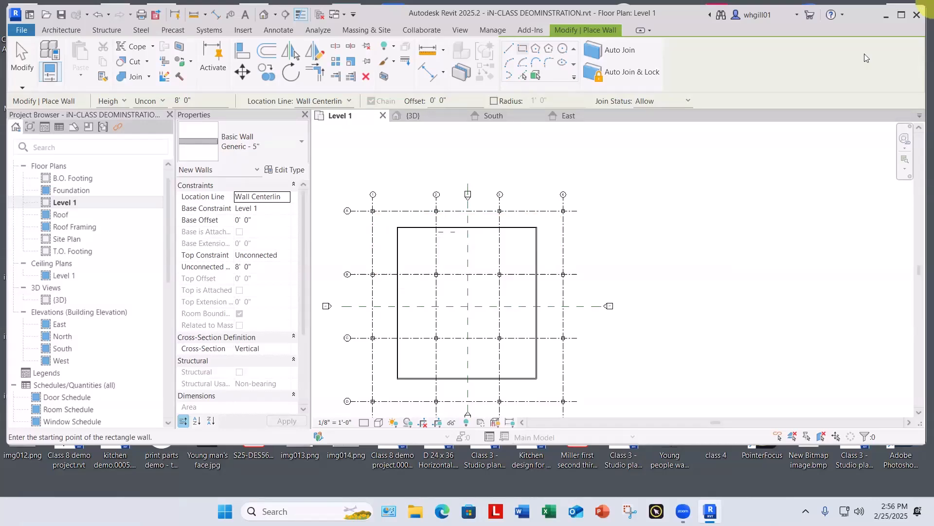
scroll(352, 269, up, 2)
scroll(388, 302, up, 5)
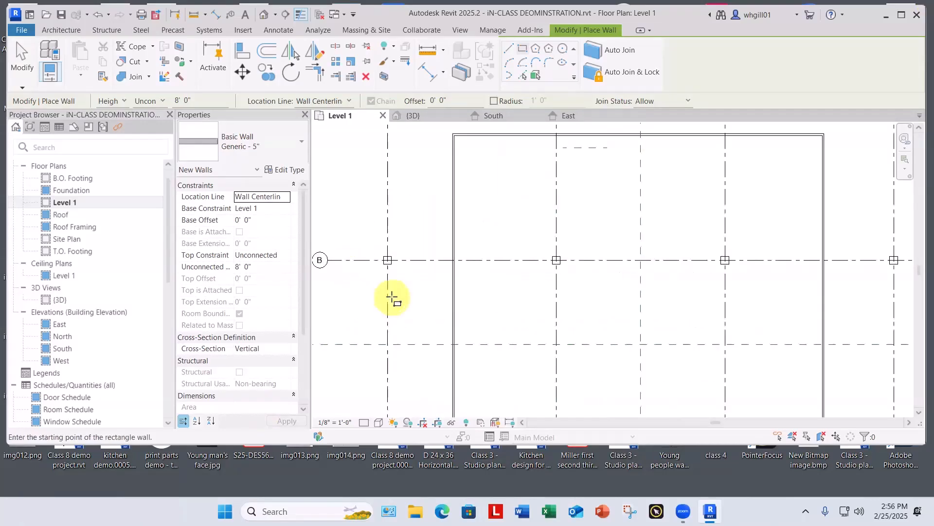
key(Escape)
key(Escape)
Step: Add an aligned dimension from grid line 1 to the west wall's centreline, south of grid line B
scroll(448, 317, up, 2)
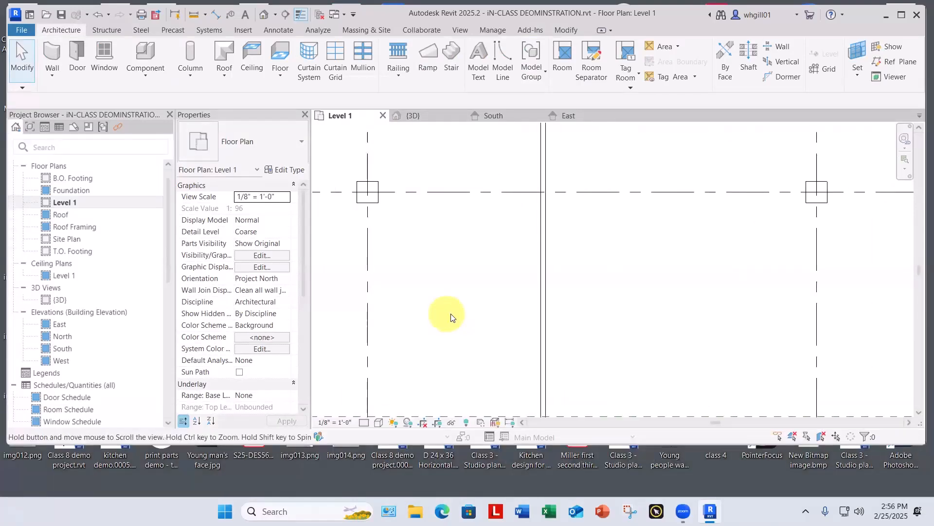
middle_drag(449, 313, 511, 313)
key(d)
key(i)
click(433, 328)
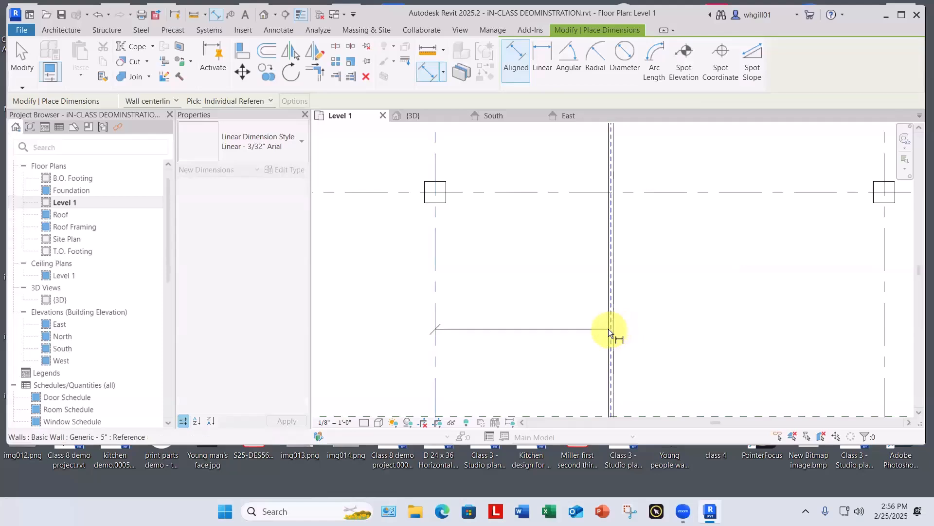
click(609, 329)
click(580, 310)
key(Escape)
key(Escape)
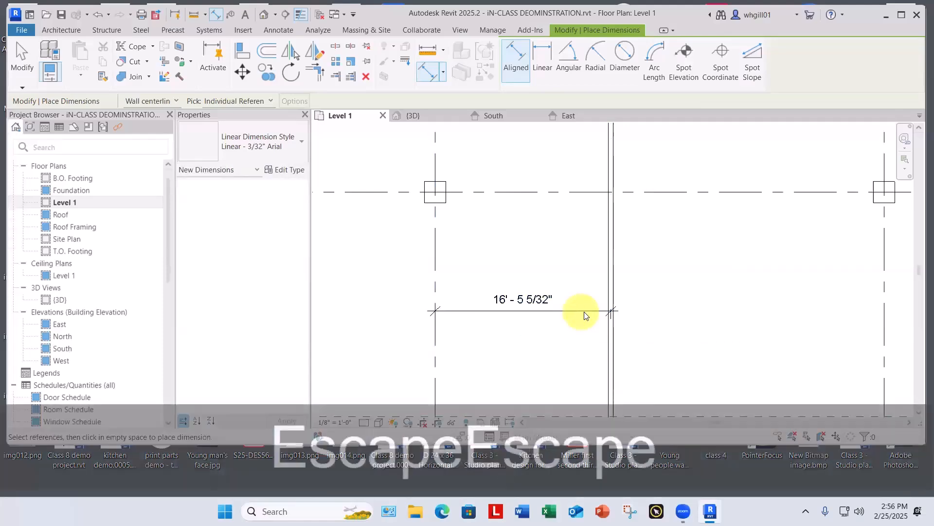
Step: Set the distance from grid line 1 to the west wall's centreline to 14'-0"
middle_drag(605, 288, 744, 293)
scroll(550, 320, up, 2)
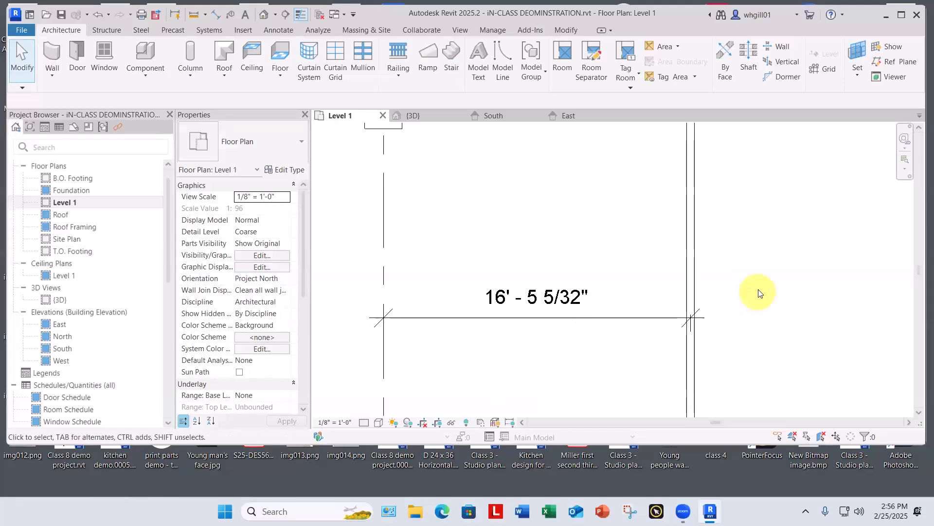
click(699, 295)
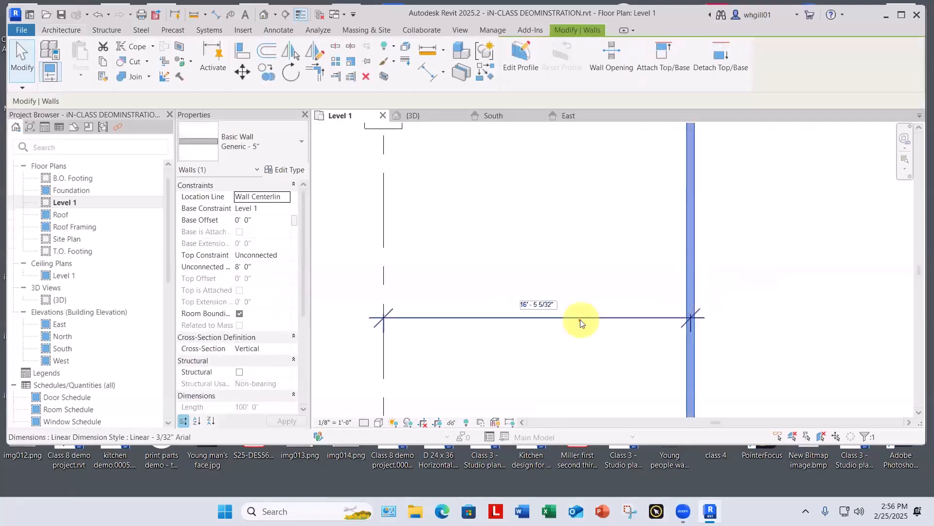
click(537, 304)
text(14)
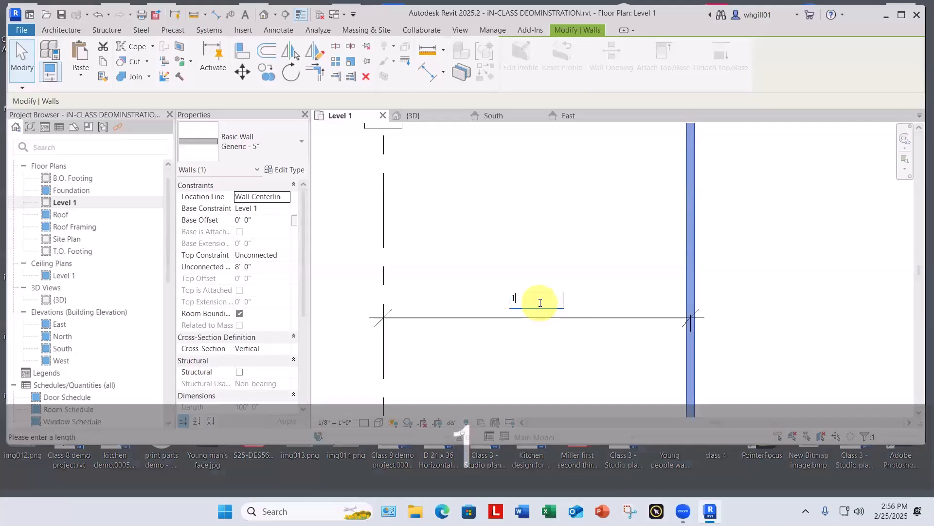
key(Return)
click(557, 269)
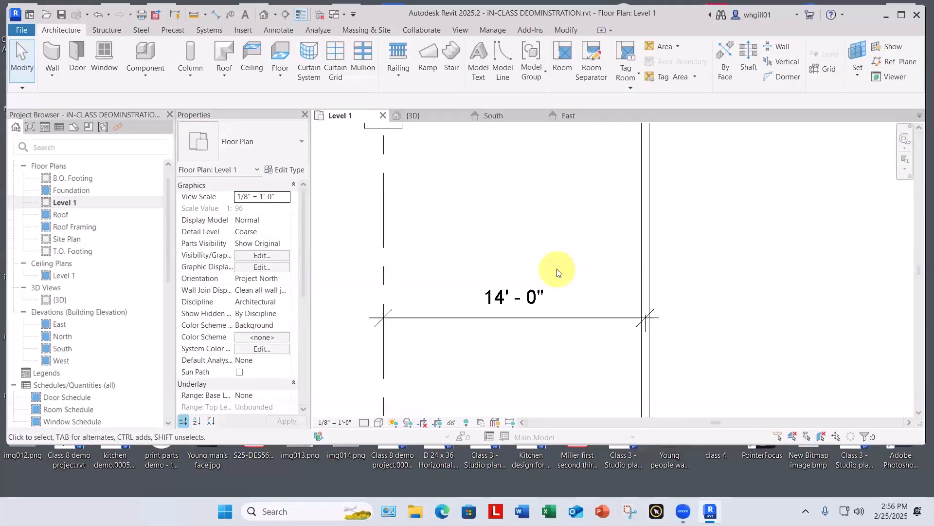
Step: Add an aligned dimension from grid line A to the north wall's centreline, between grid lines 2 and 3
scroll(557, 269, down, 3)
middle_drag(863, 146, 625, 318)
scroll(625, 316, up, 1)
scroll(614, 302, up, 2)
scroll(579, 236, down, 2)
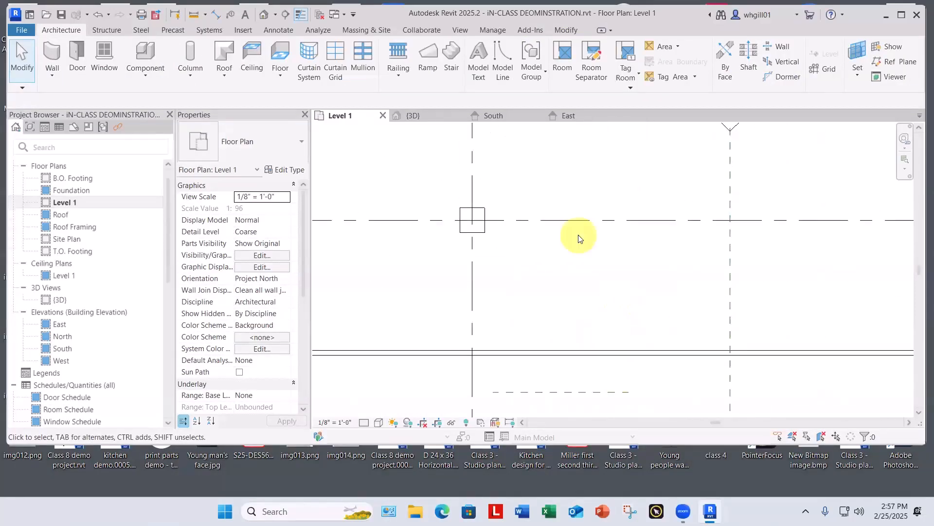
key(d)
key(i)
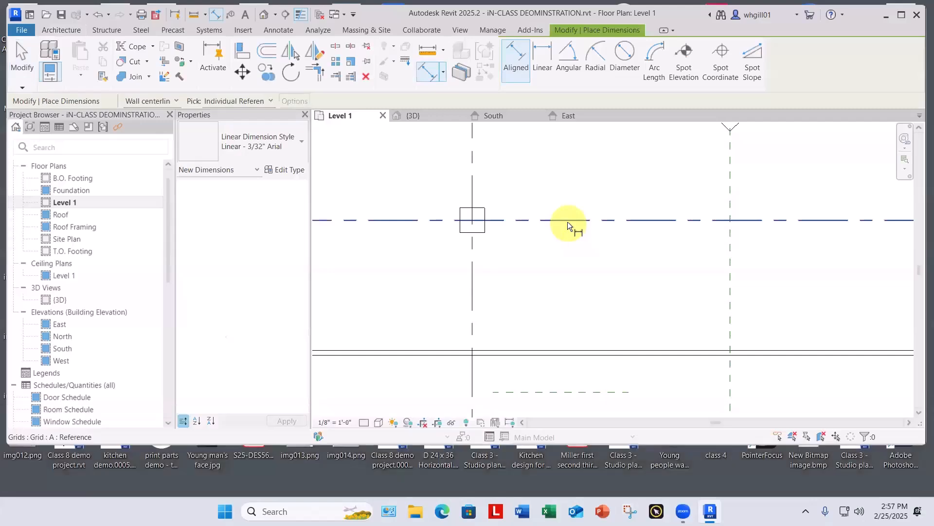
click(567, 221)
click(577, 354)
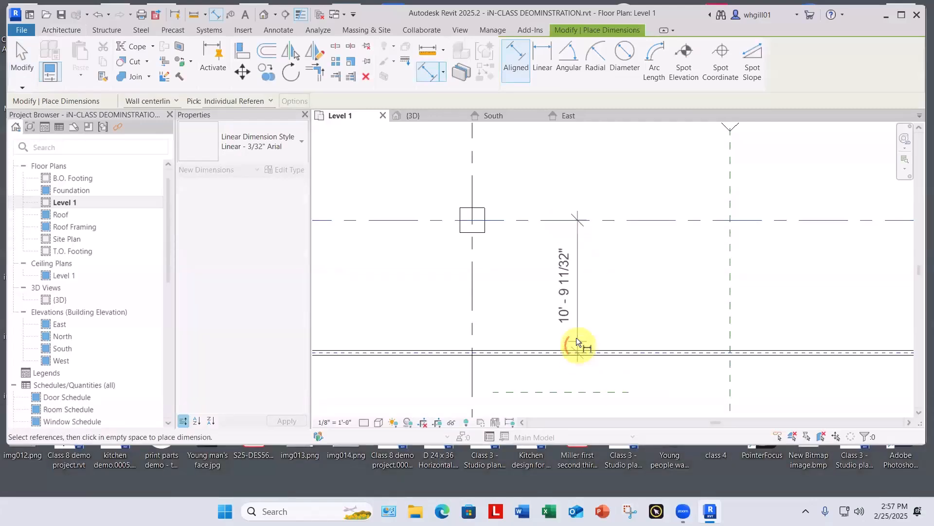
click(610, 287)
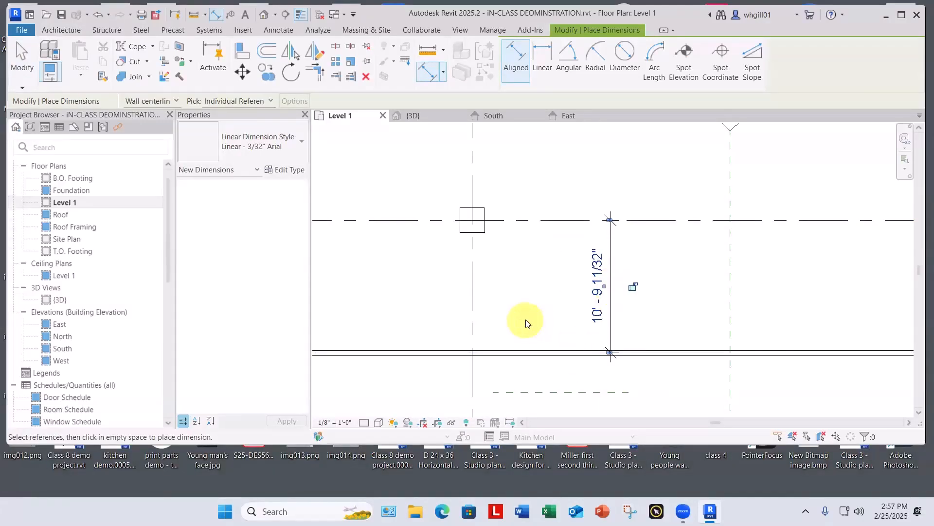
key(Escape)
key(Escape)
Step: Set the distance from grid line A to the north wall's centreline to 14'-0"
click(561, 355)
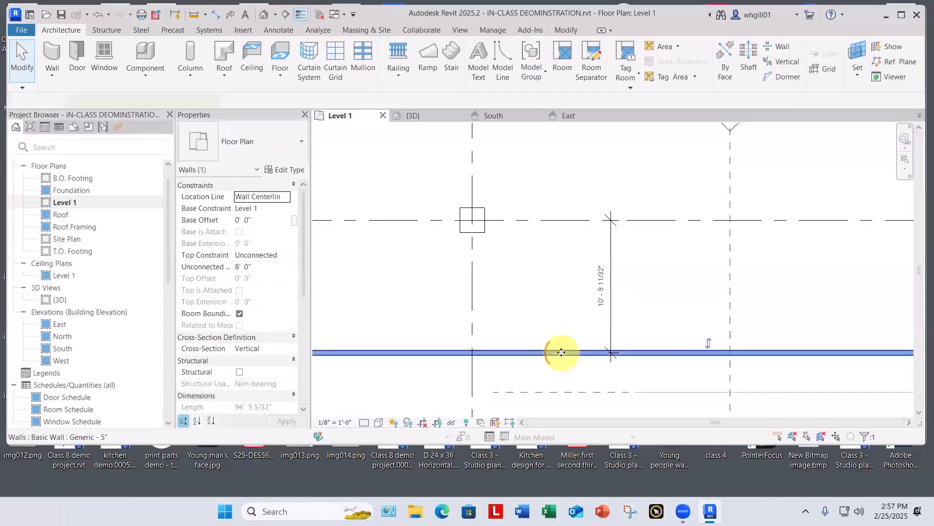
click(602, 279)
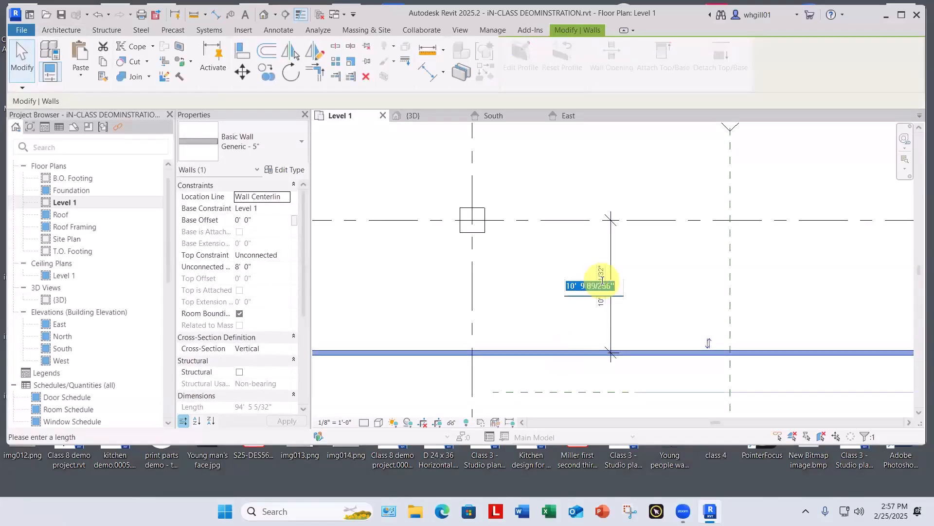
text(14)
key(Return)
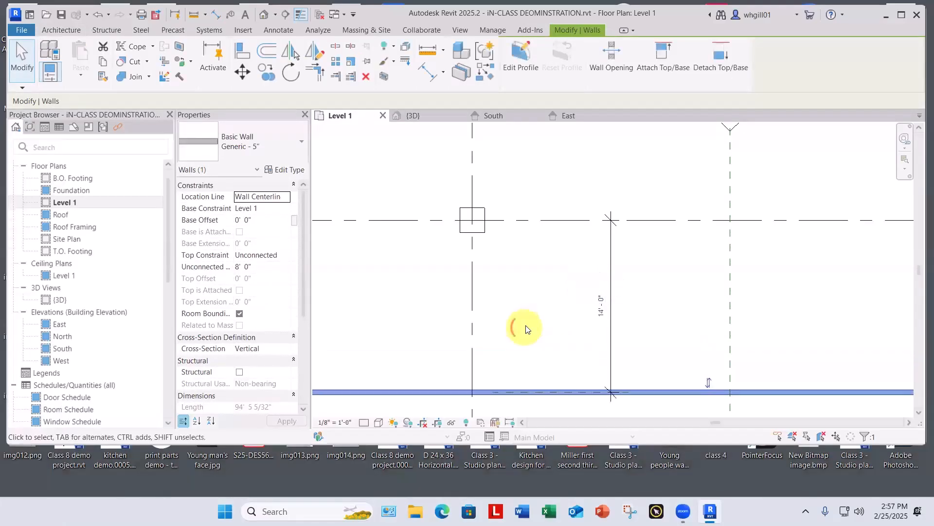
key(Escape)
Step: Add an aligned dimension from grid line 4 to the east wall's centreline, between grid lines A and B
scroll(528, 327, down, 5)
scroll(517, 271, down, 3)
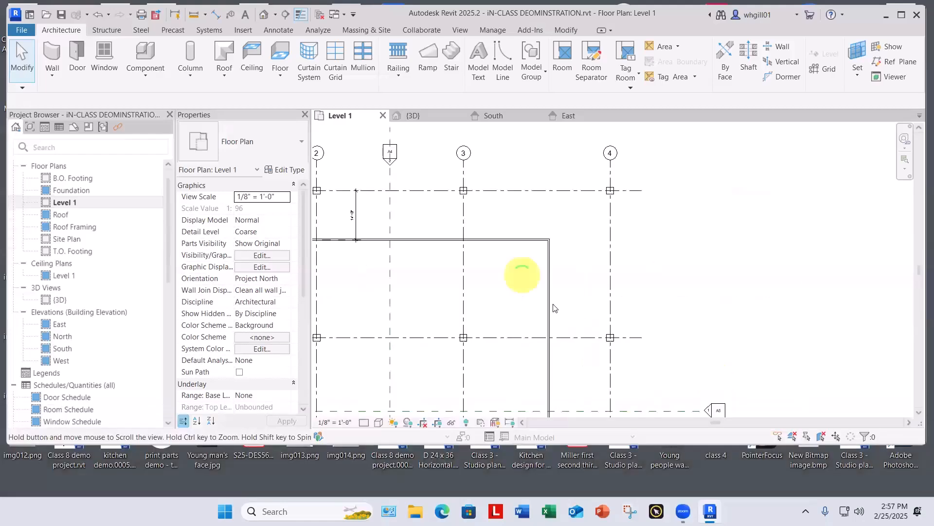
scroll(559, 305, up, 8)
key(d)
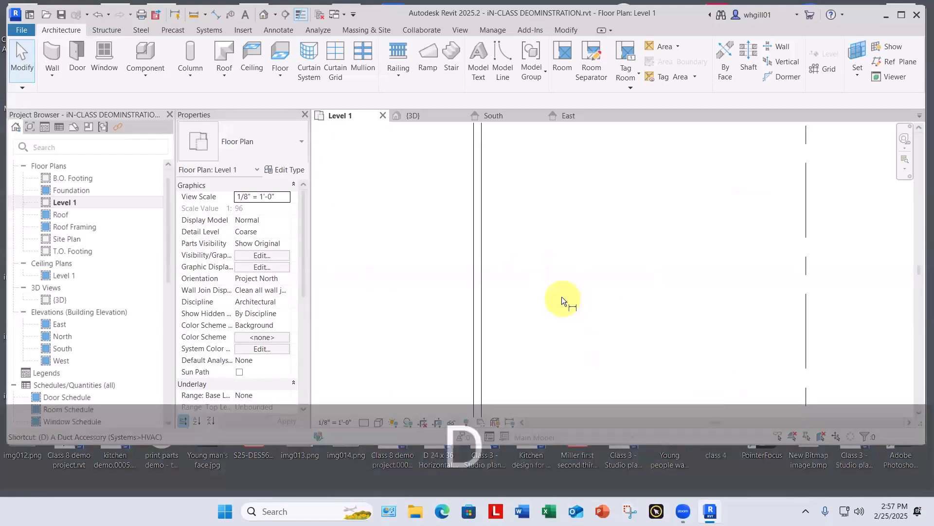
key(i)
scroll(567, 295, up, 1)
click(840, 319)
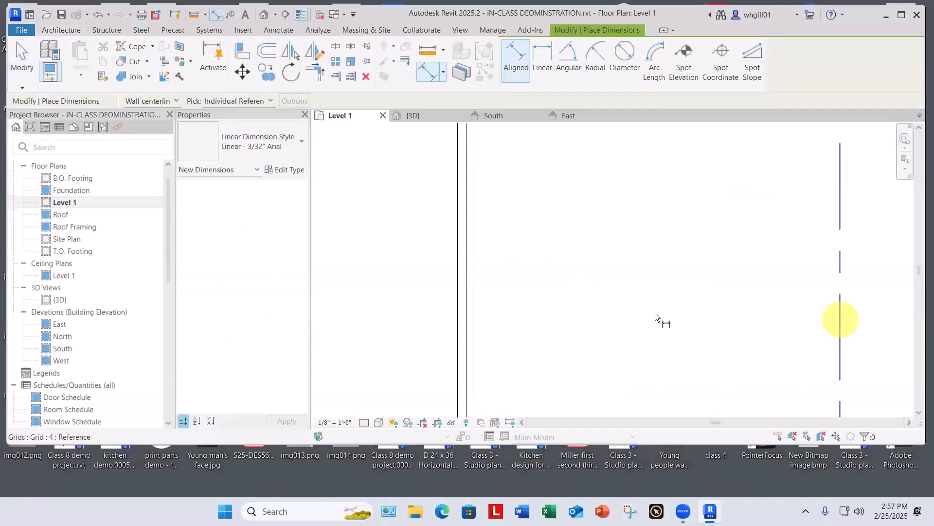
click(463, 346)
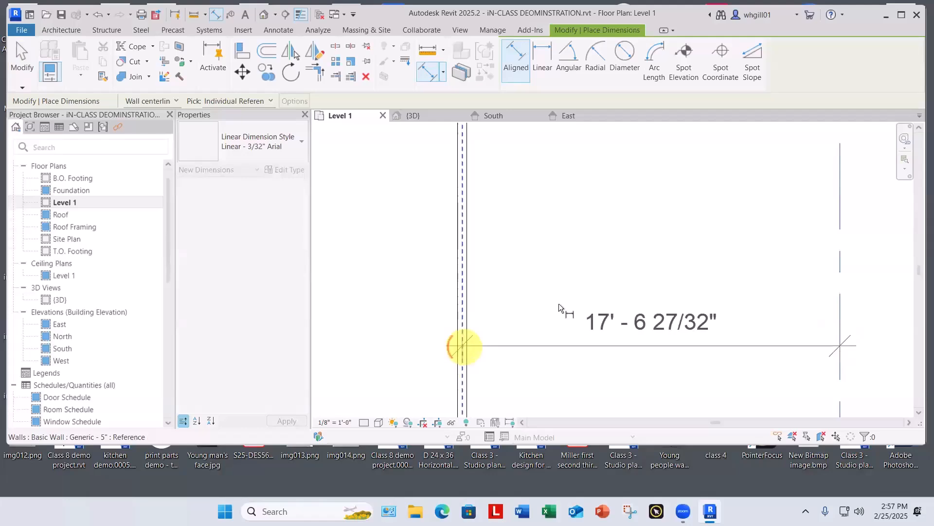
click(563, 301)
key(Escape)
key(Escape)
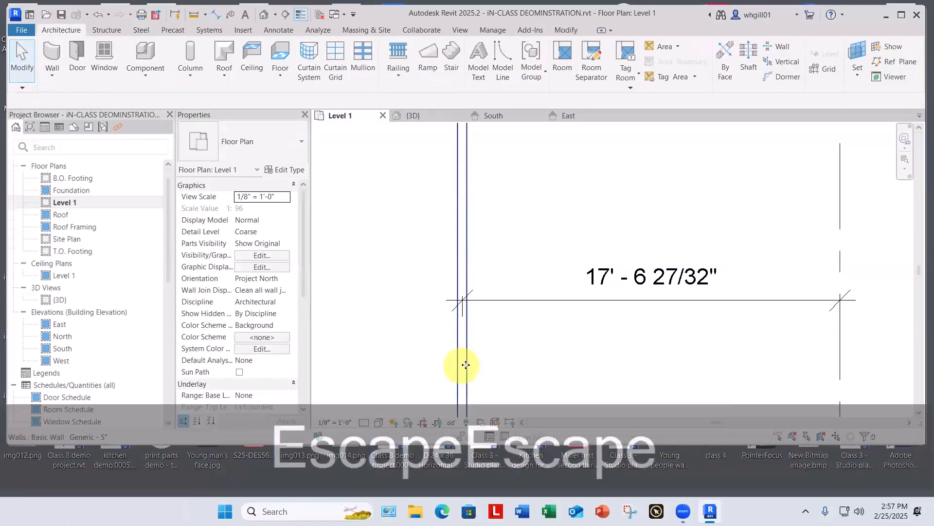
Step: Set the distance from grid line 4 to the east wall's centreline to 14'-0"
click(463, 363)
click(643, 278)
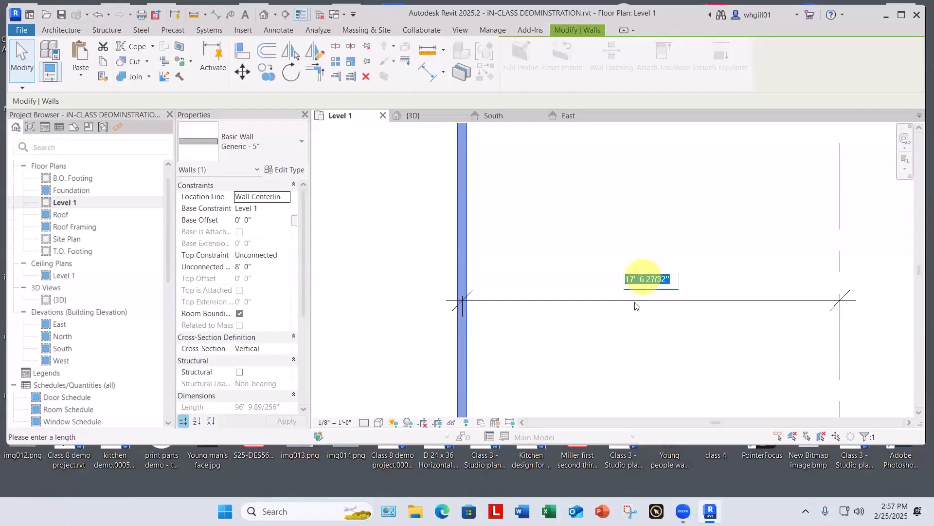
text(14)
key(Return)
Step: Add an aligned dimension from the south wall's centreline to grid line D, between grid lines 2 and 3
scroll(633, 322, down, 3)
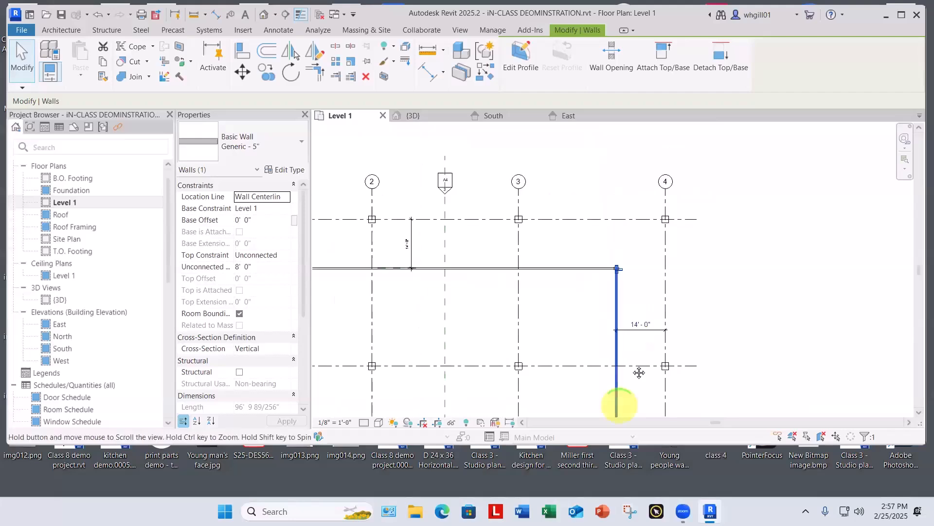
middle_drag(638, 372, 640, 211)
scroll(643, 214, down, 3)
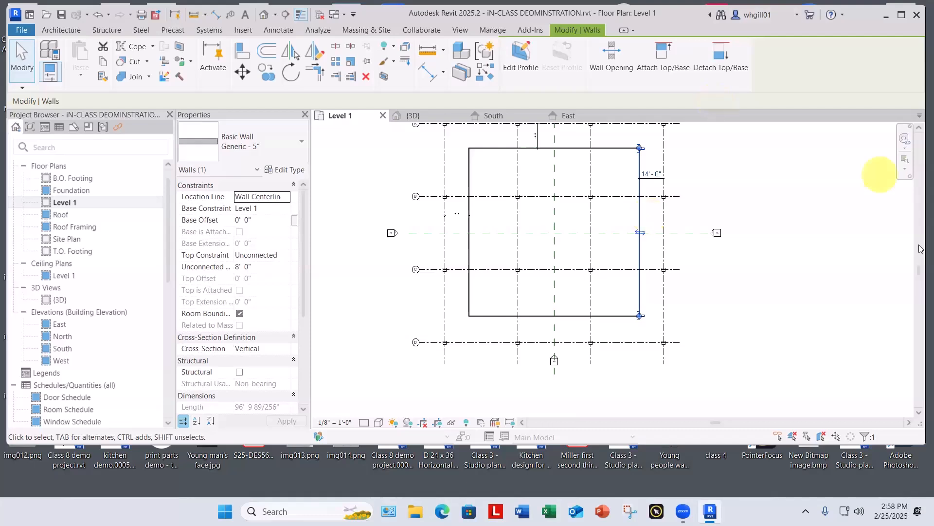
scroll(527, 317, up, 5)
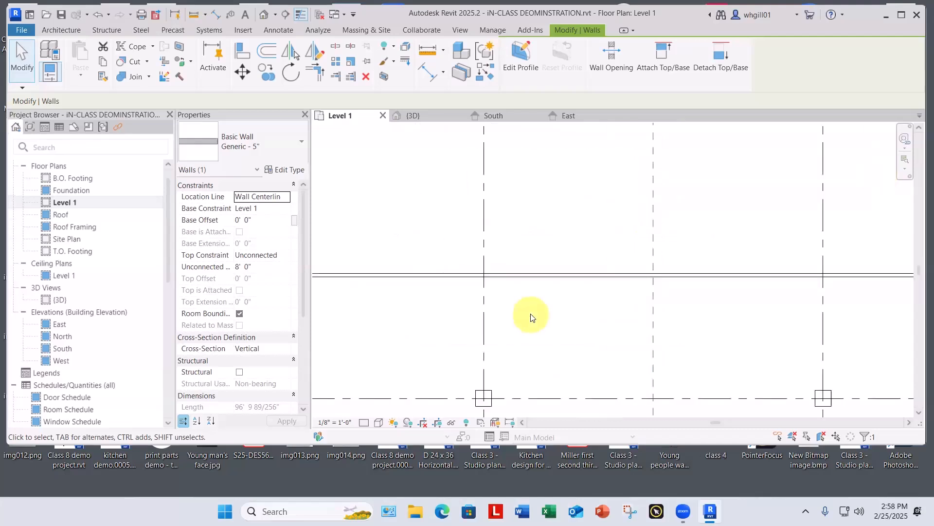
key(d)
key(i)
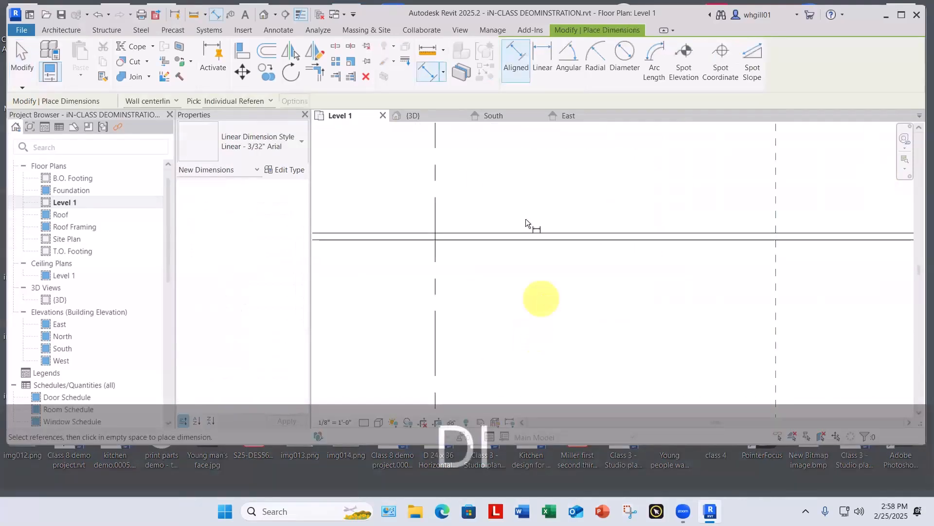
click(521, 236)
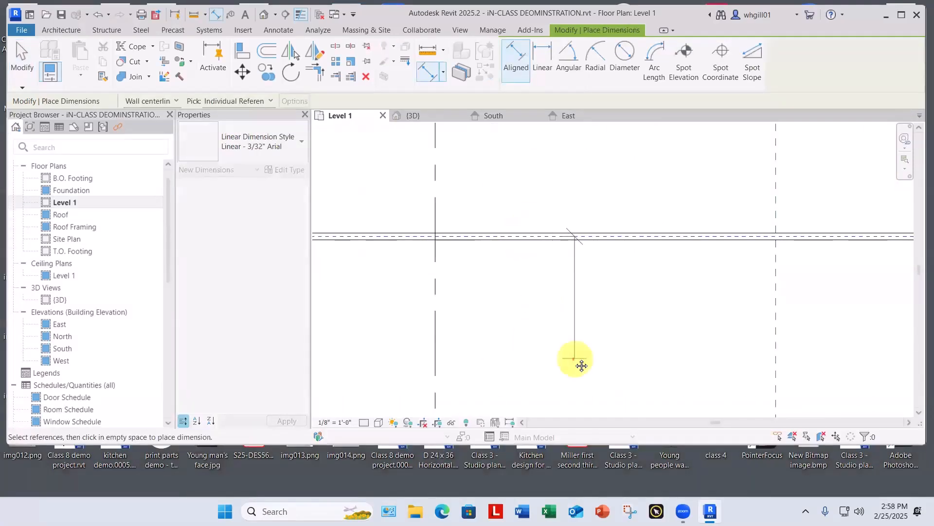
middle_drag(578, 363, 577, 209)
click(564, 330)
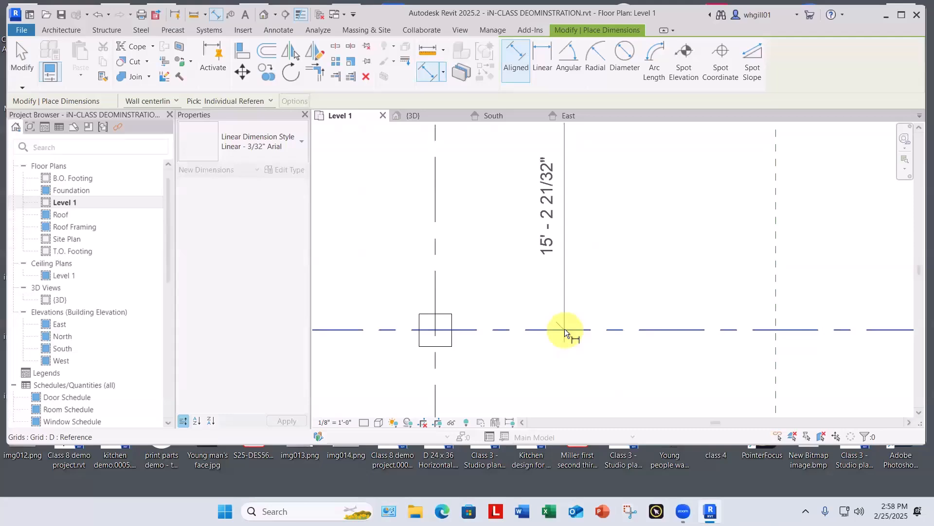
click(618, 288)
key(Escape)
key(Escape)
Step: Set the distance from the south wall's centreline to grid line D to 14'-0"
scroll(618, 290, down, 2)
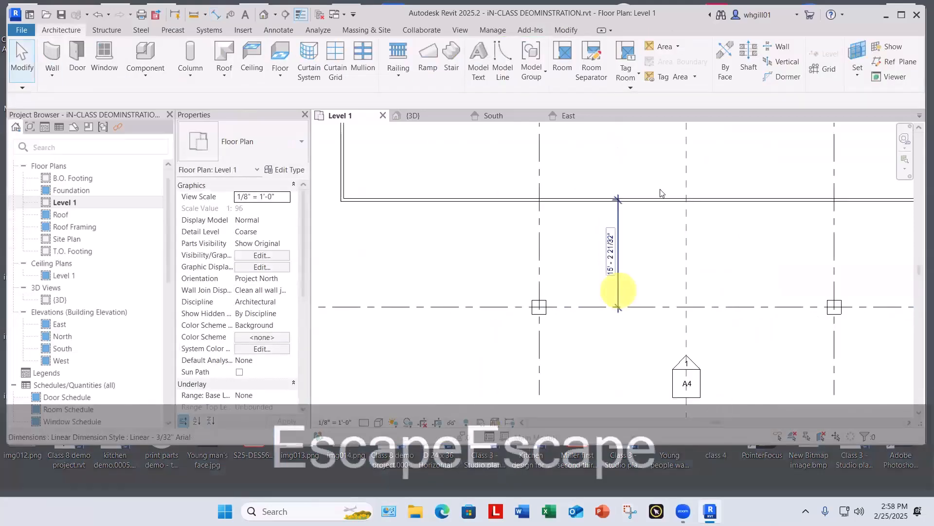
click(654, 200)
click(611, 253)
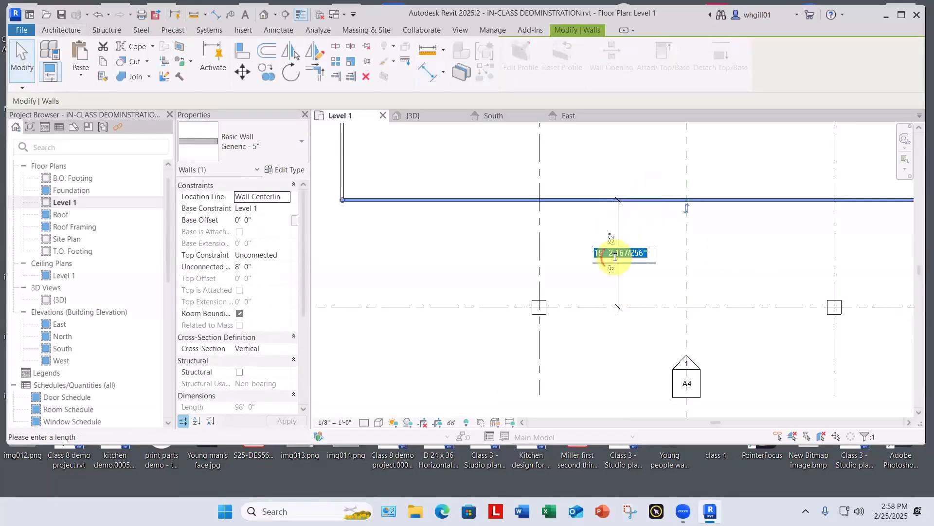
key(Return)
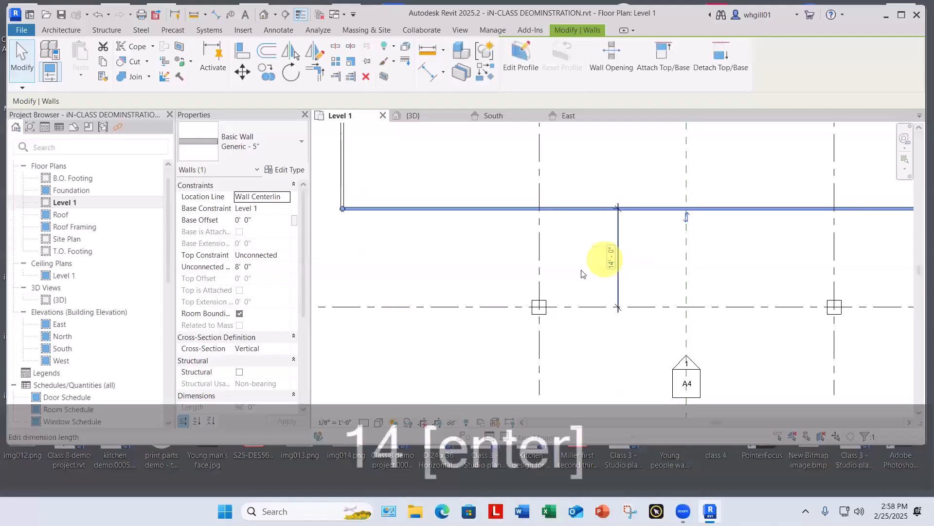
key(Escape)
scroll(578, 266, down, 4)
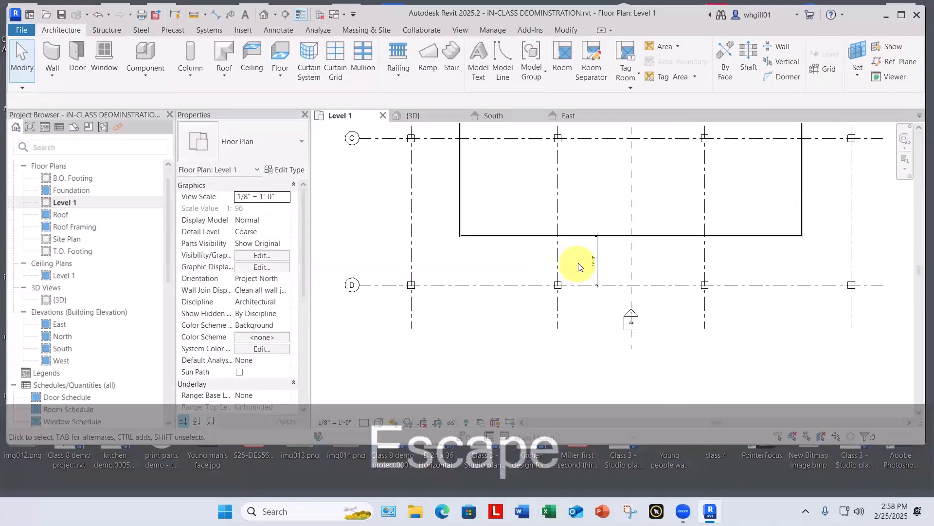
middle_drag(592, 329, 530, 421)
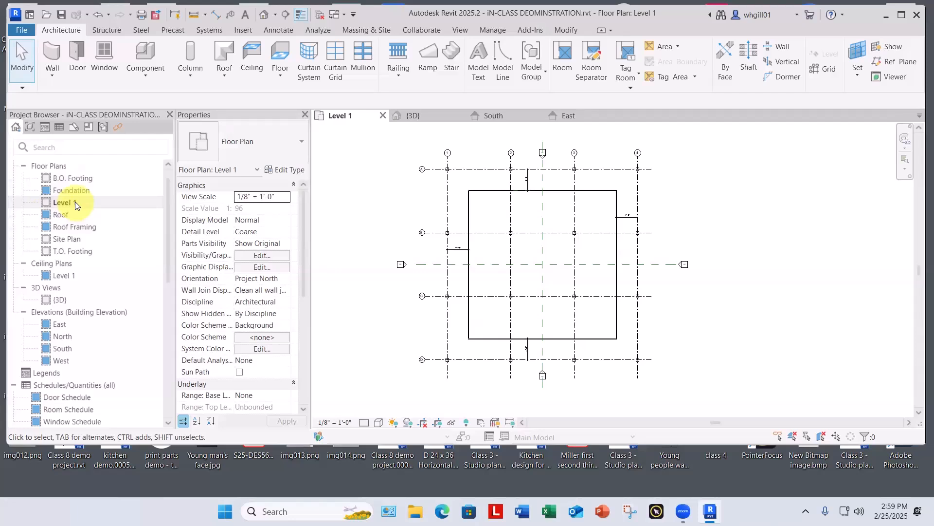
Step: Open the South elevation and rename Level 3, at 18'-0", as Level 2
double_click(60, 347)
scroll(788, 327, up, 6)
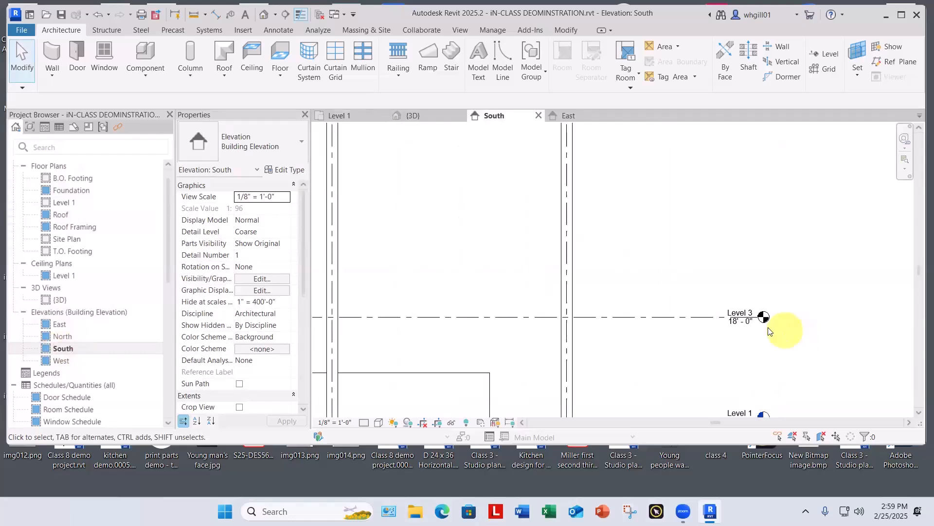
scroll(620, 313, down, 6)
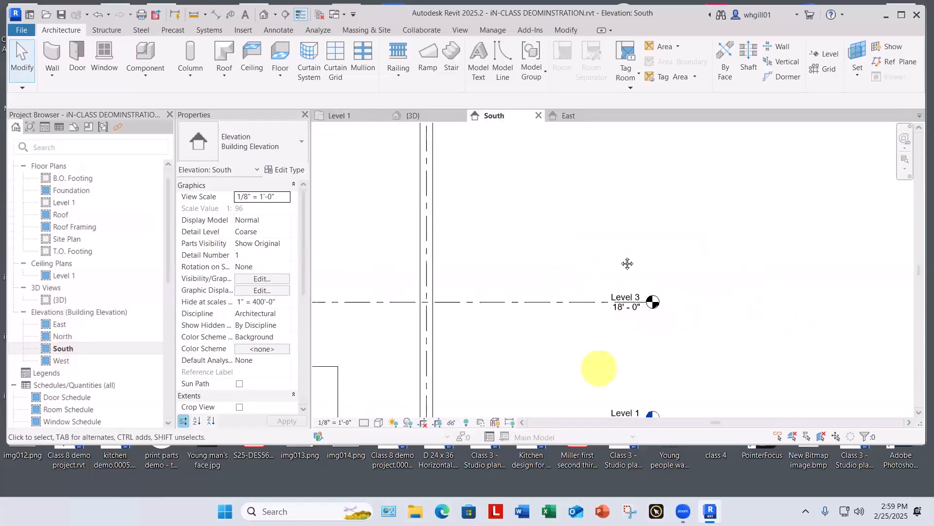
click(644, 193)
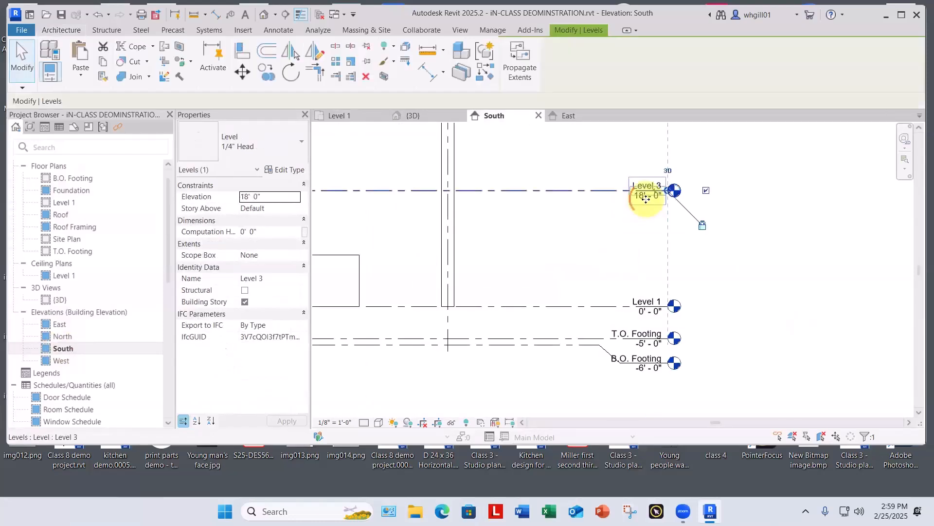
scroll(643, 194, up, 2)
scroll(643, 195, up, 1)
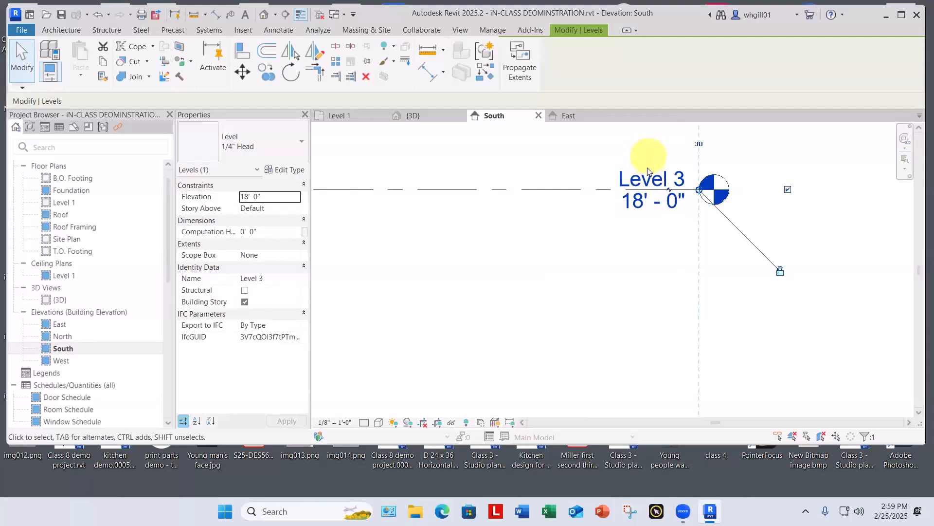
click(657, 180)
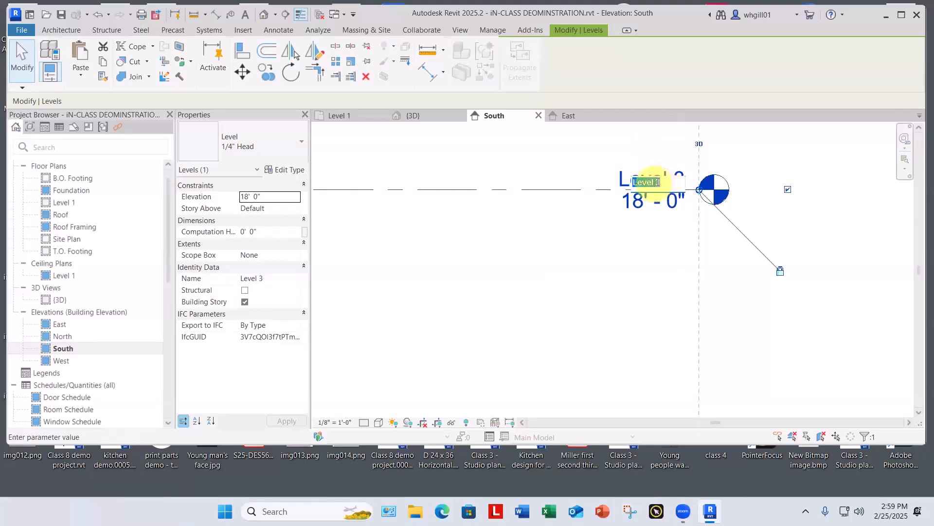
drag(657, 179, 676, 183)
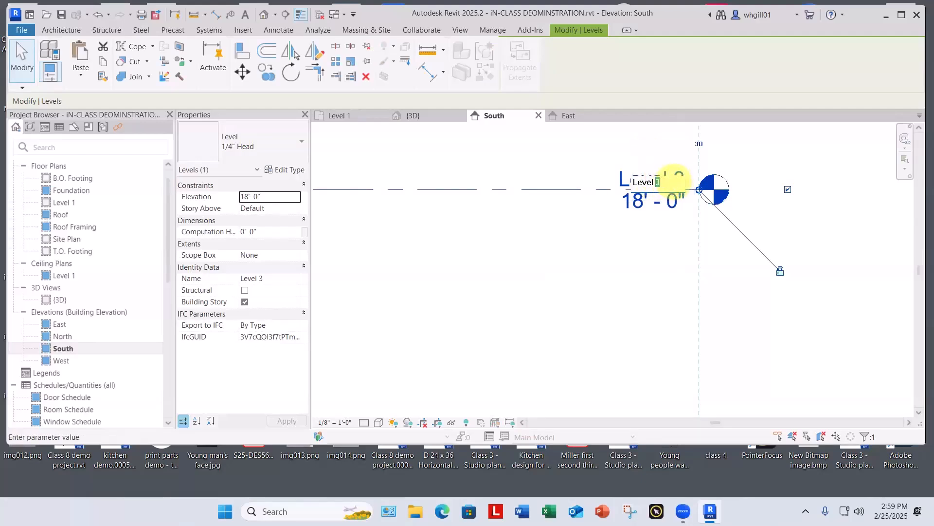
text(2)
click(501, 164)
scroll(505, 169, down, 2)
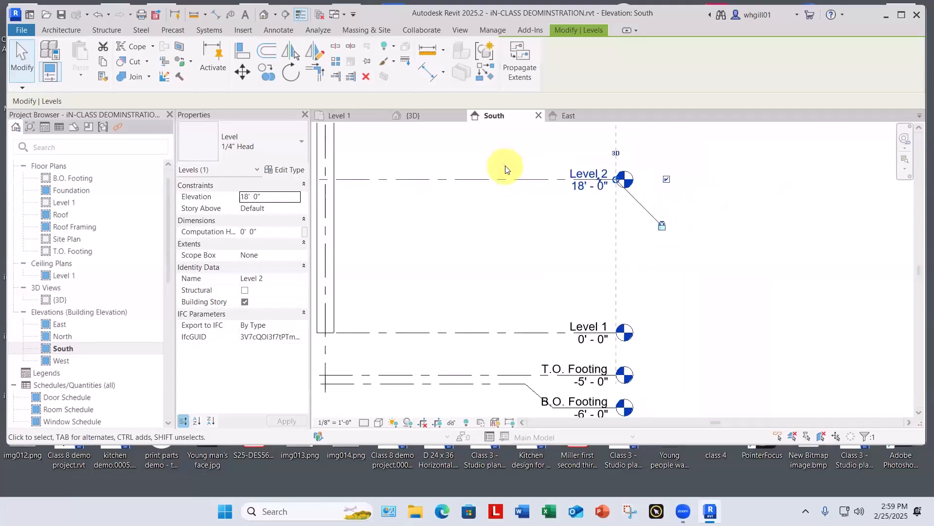
scroll(506, 172, down, 5)
click(836, 278)
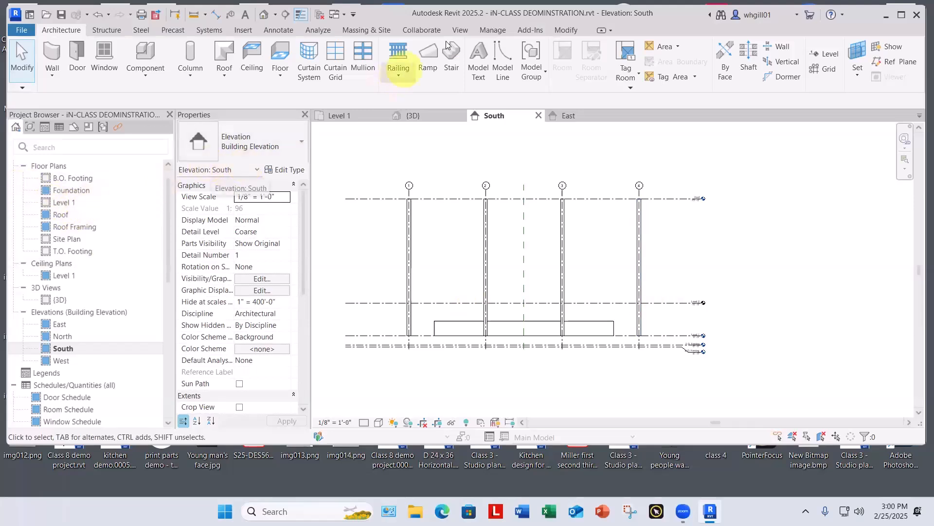
Step: Create a floor plan view for Level 2 and open it
click(464, 28)
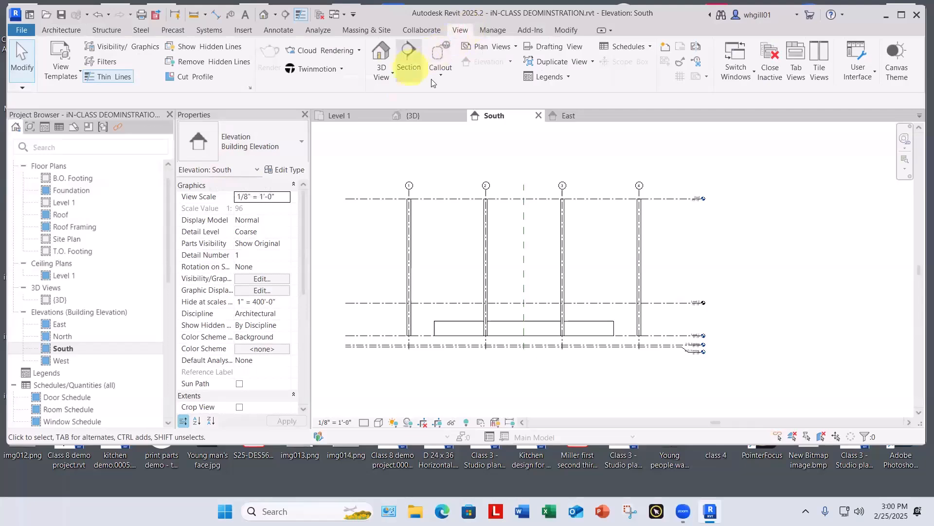
click(490, 46)
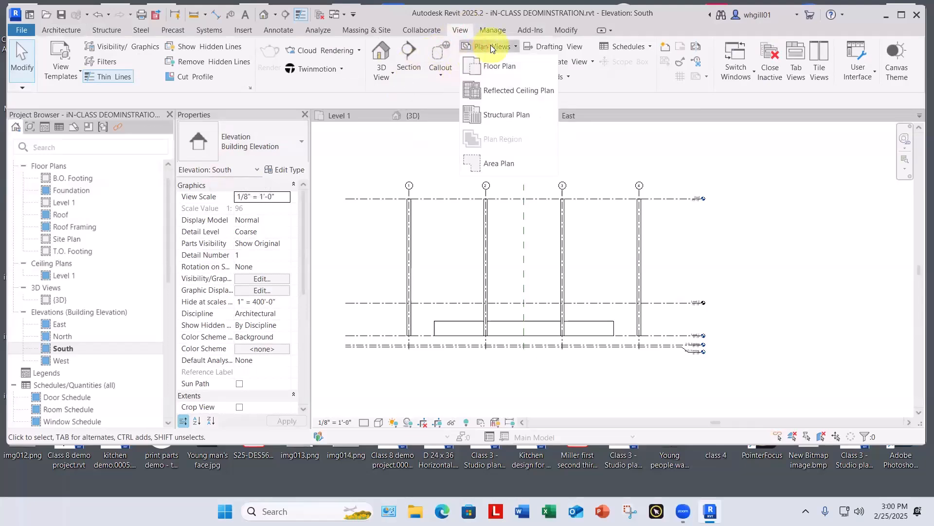
click(521, 69)
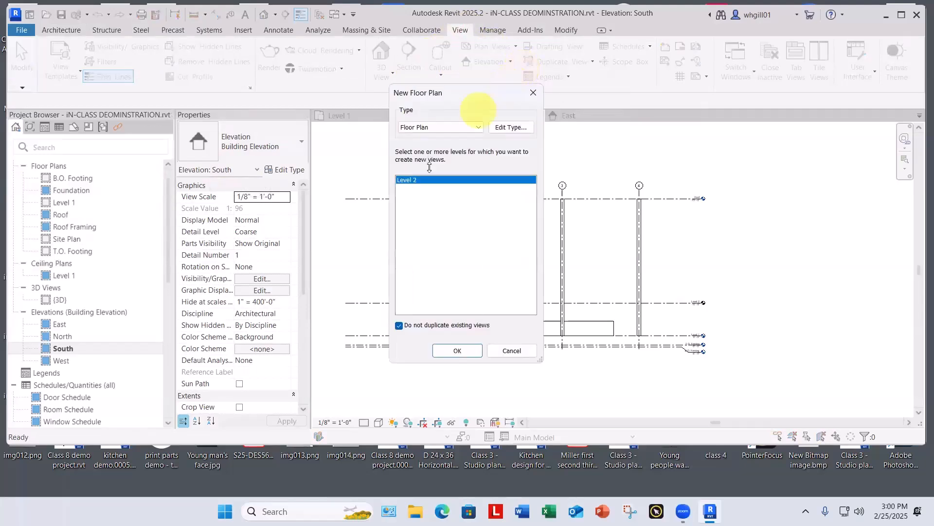
click(407, 180)
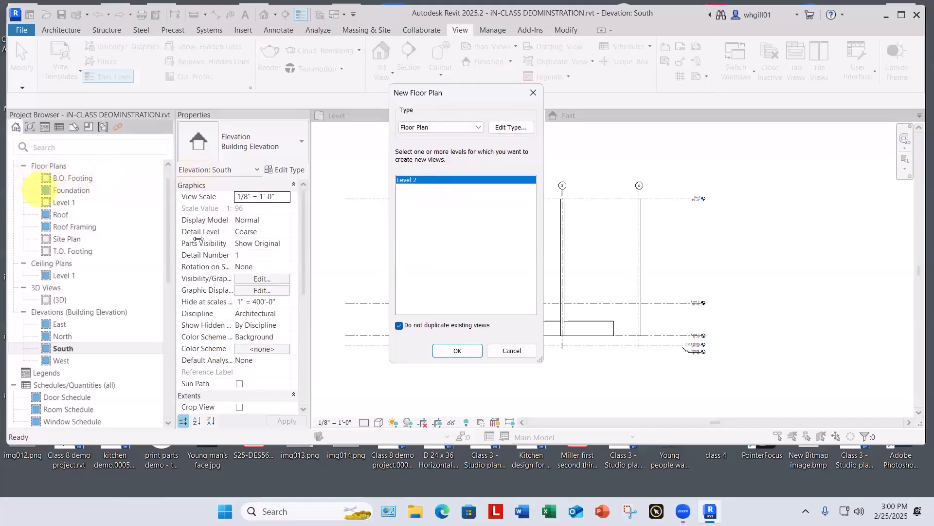
click(456, 350)
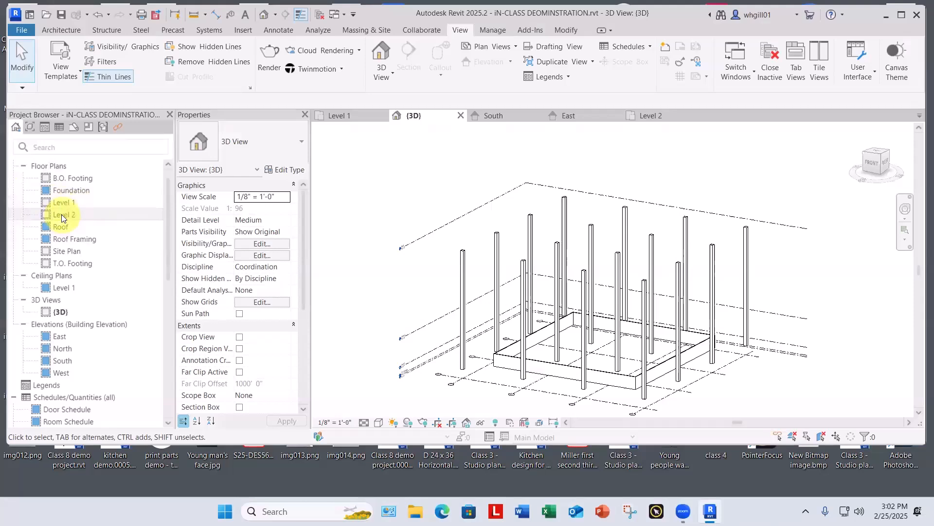
double_click(62, 216)
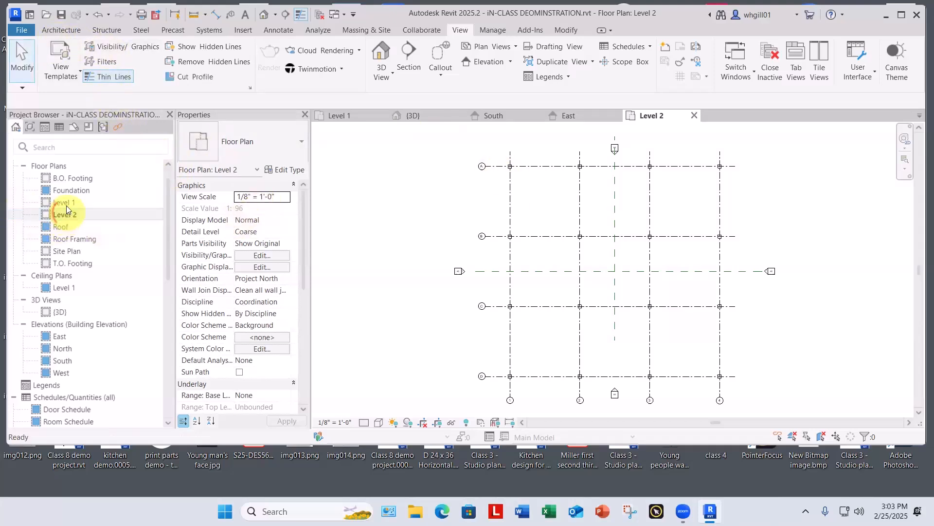
Step: Start an architectural wall on Level 2 using the Basic Wall type Generic - 12"
click(57, 30)
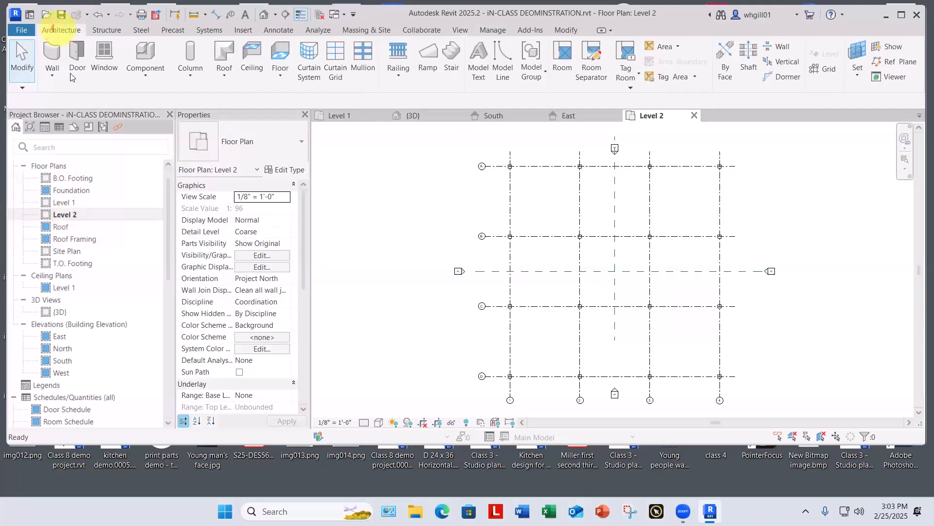
click(52, 74)
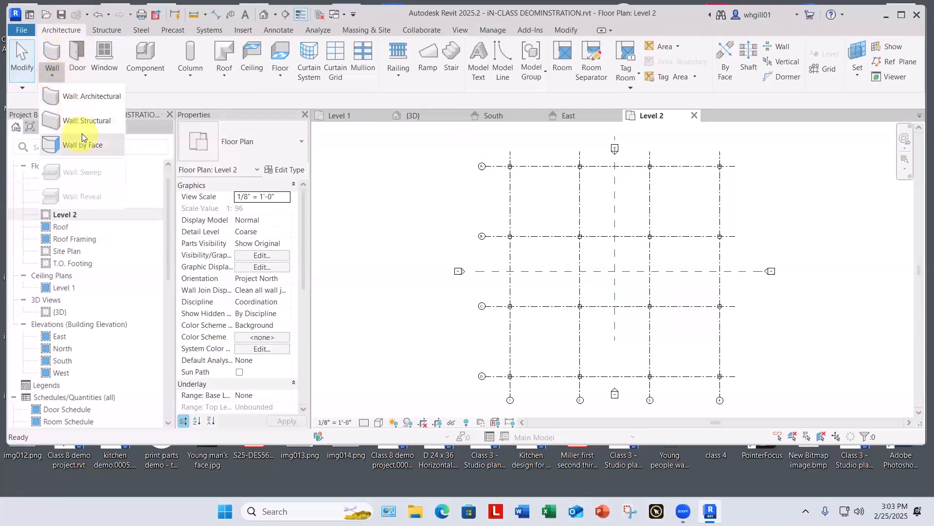
click(91, 97)
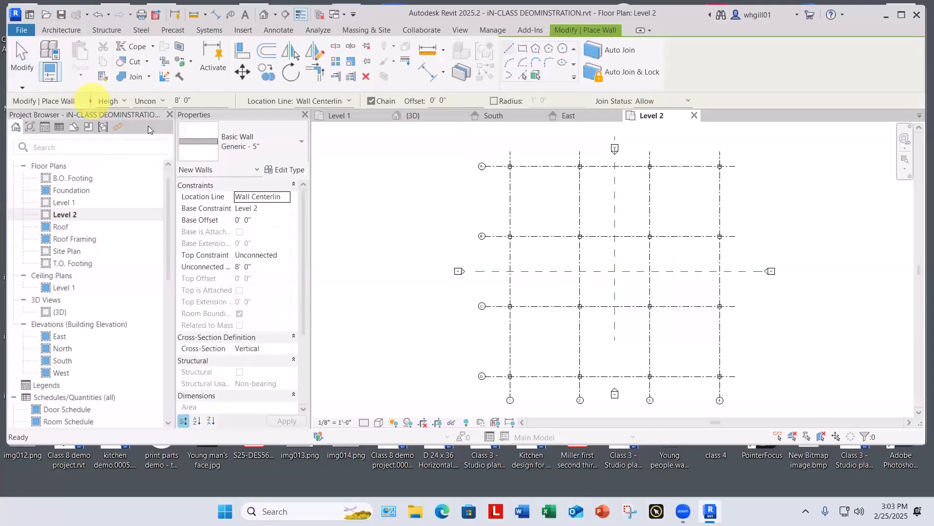
click(236, 145)
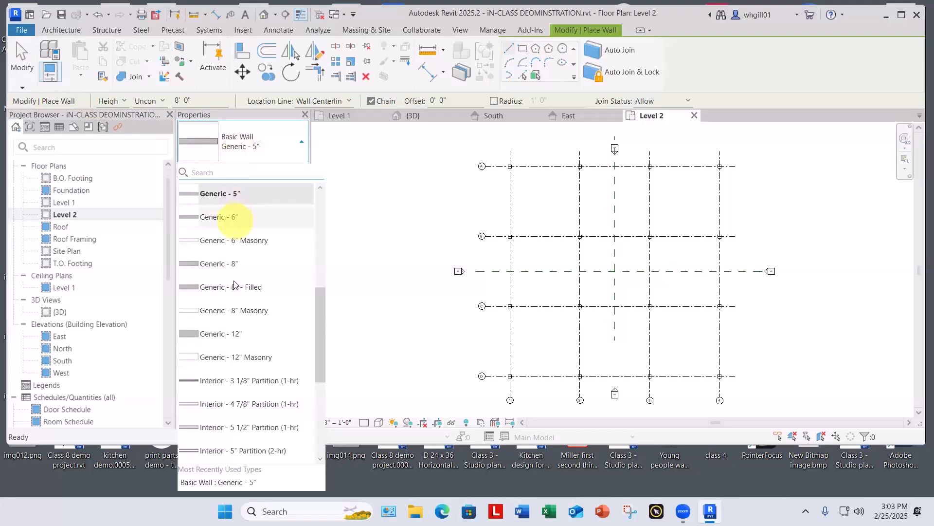
click(223, 333)
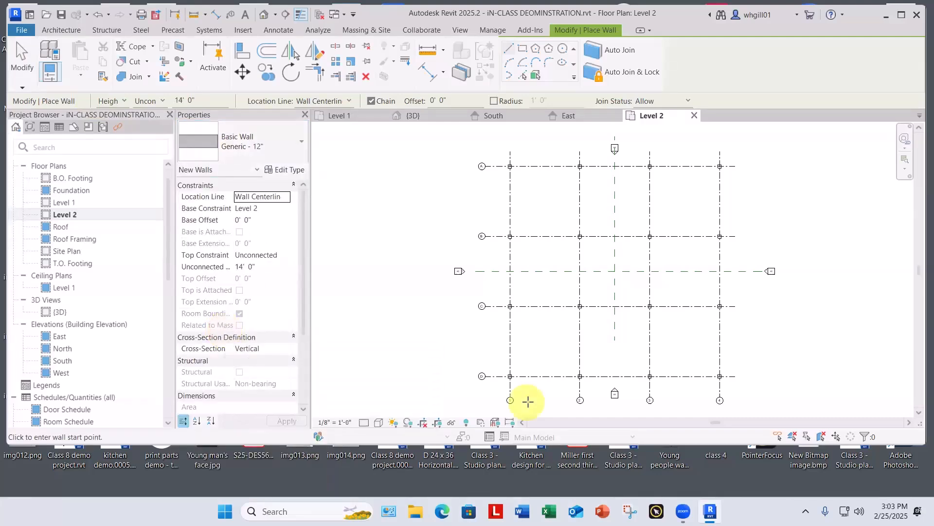
Step: Draw the west wall along grid line 1, from the column at grid line D to the column at grid line A
scroll(528, 400, up, 5)
middle_drag(524, 375, 530, 383)
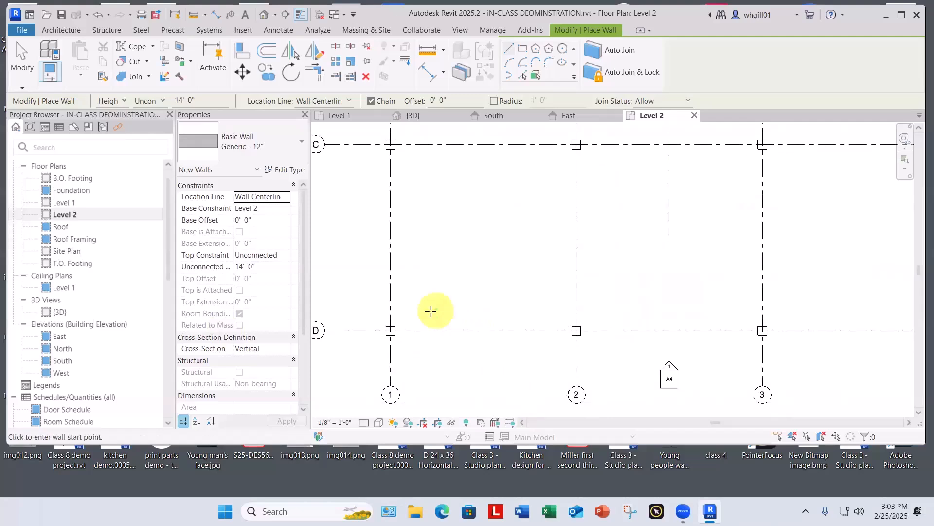
scroll(413, 317, up, 3)
click(350, 342)
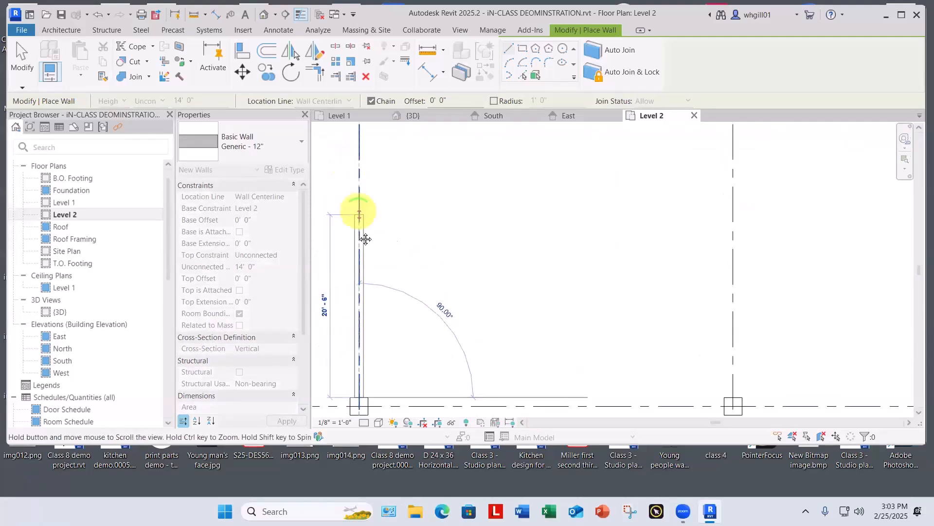
scroll(372, 322, down, 4)
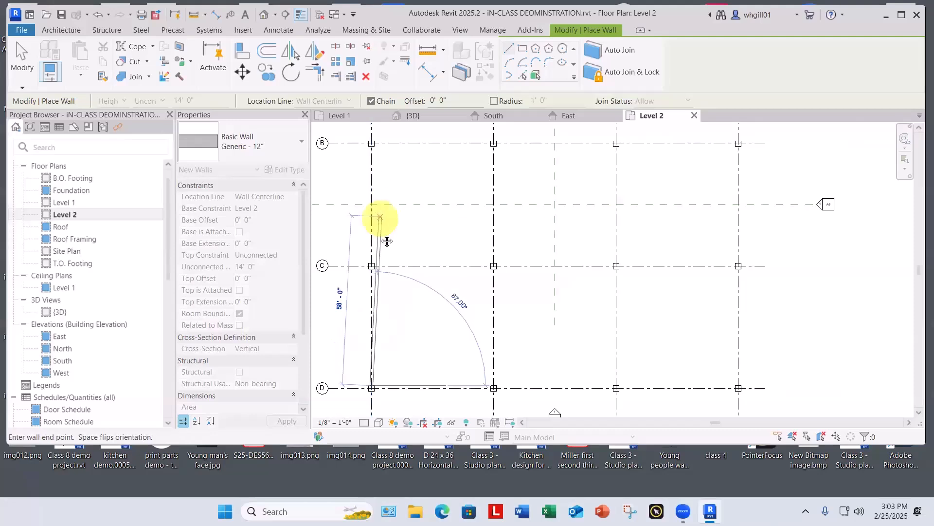
scroll(372, 239, up, 3)
scroll(373, 238, up, 2)
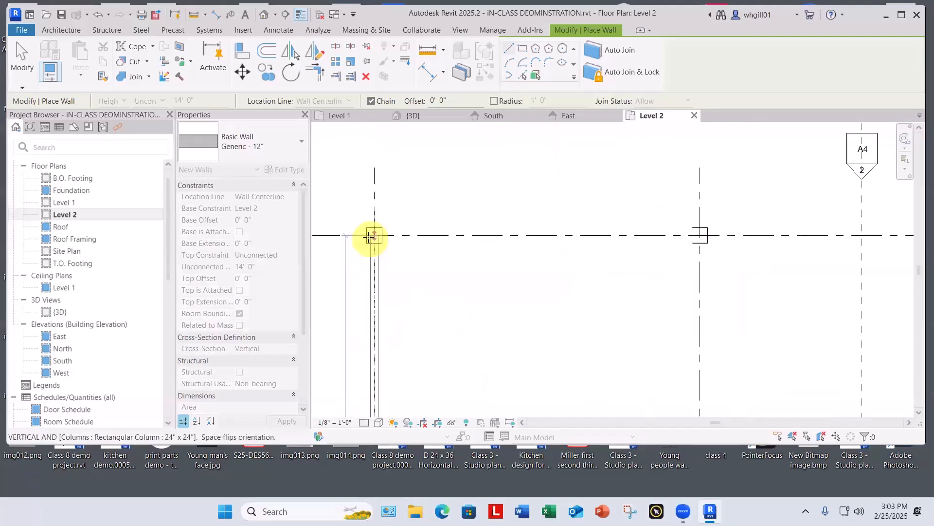
click(376, 233)
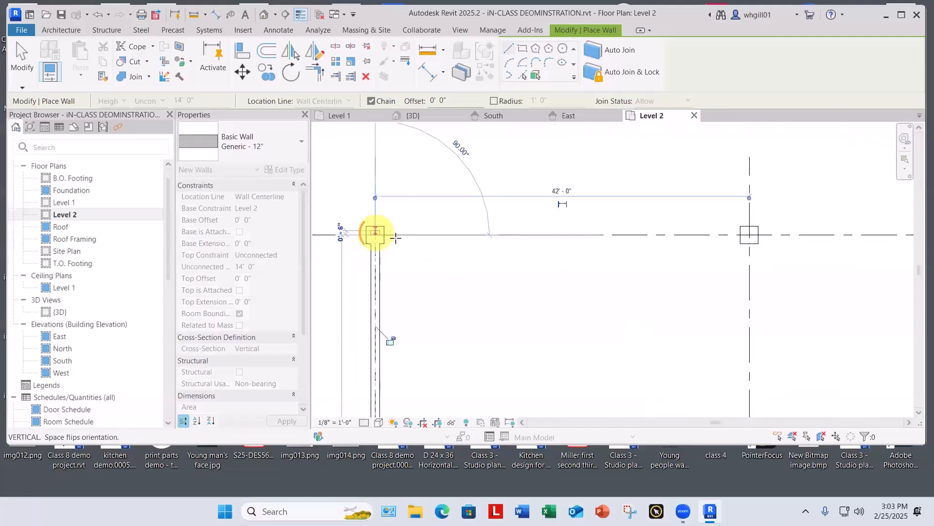
Step: Continue the wall along grid line A to the centre of the column at grid line 4
scroll(645, 229, down, 5)
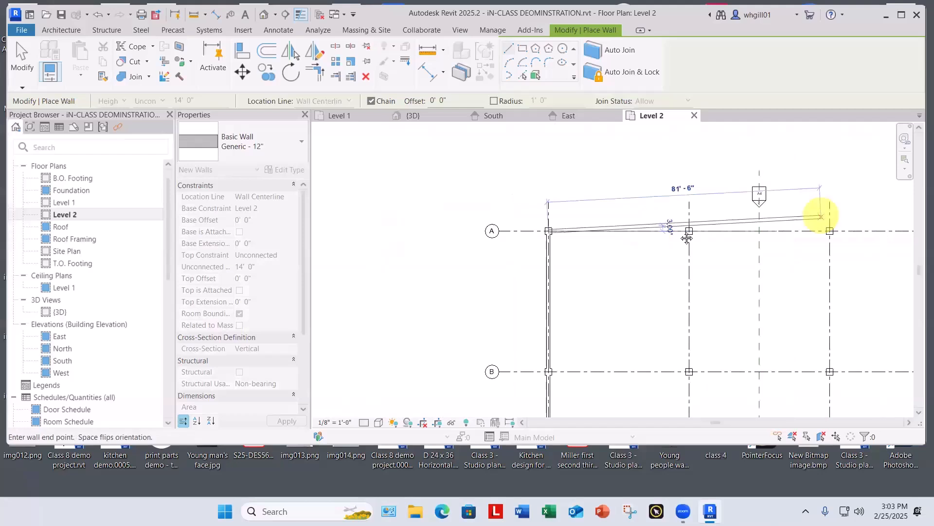
scroll(688, 300, up, 5)
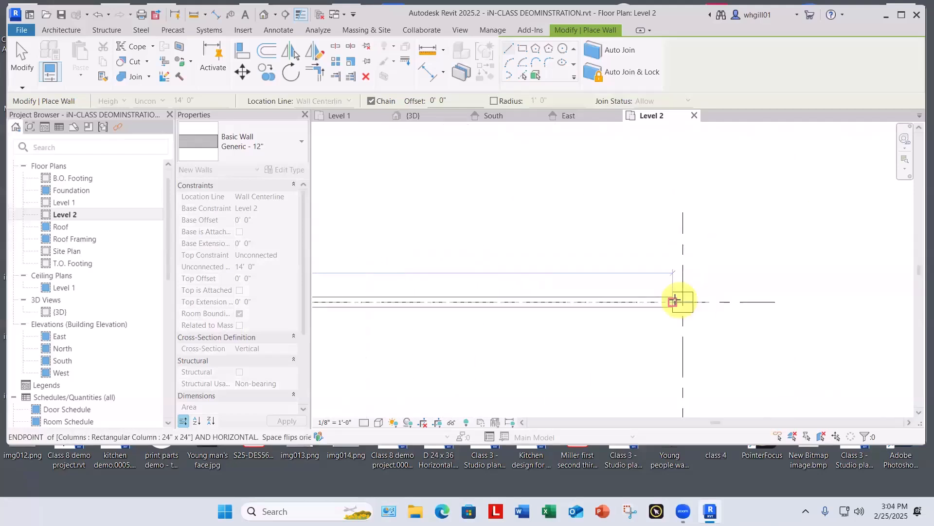
click(685, 302)
Step: Continue the wall down grid line 4 to the centre of the column at grid line D
scroll(686, 301, down, 5)
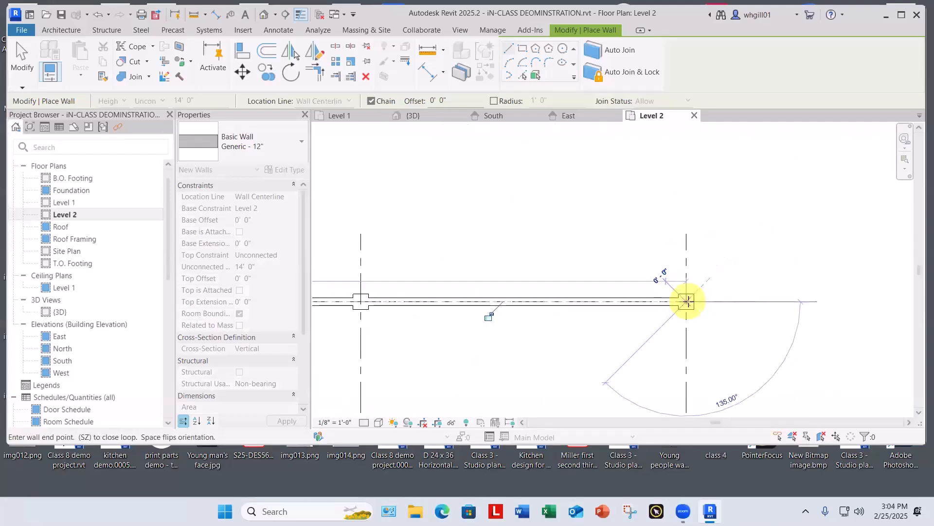
middle_drag(687, 300, 673, 146)
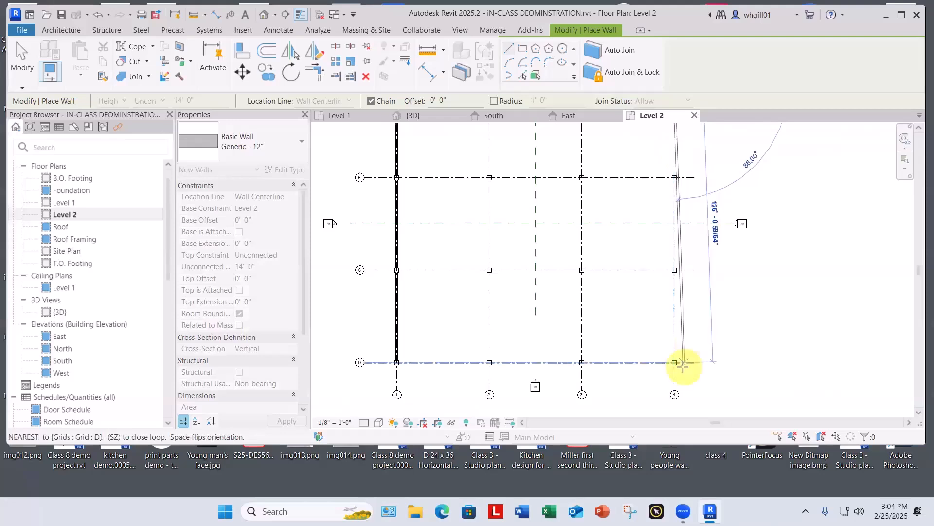
scroll(676, 367, up, 4)
scroll(677, 370, up, 2)
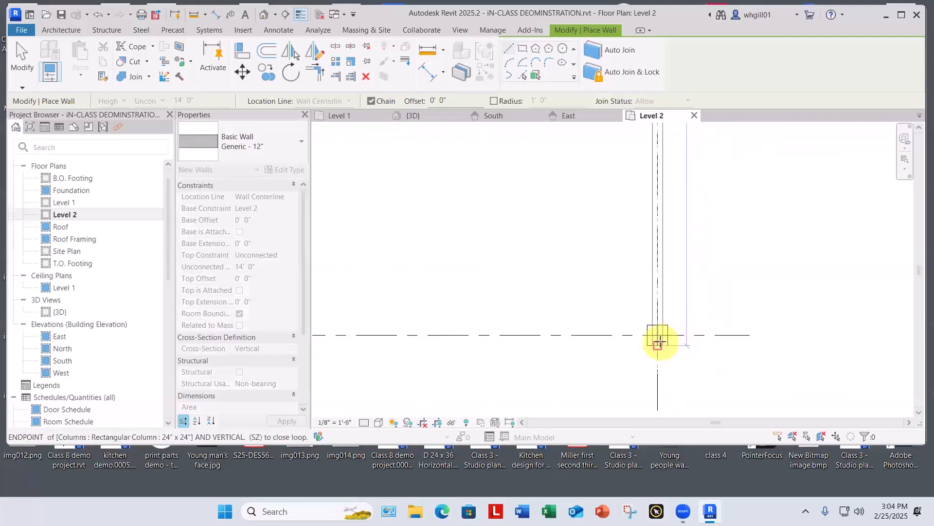
click(660, 334)
Step: Close the wall loop along grid line D back to the column at grid line 1, and end the Wall command
scroll(660, 335, down, 2)
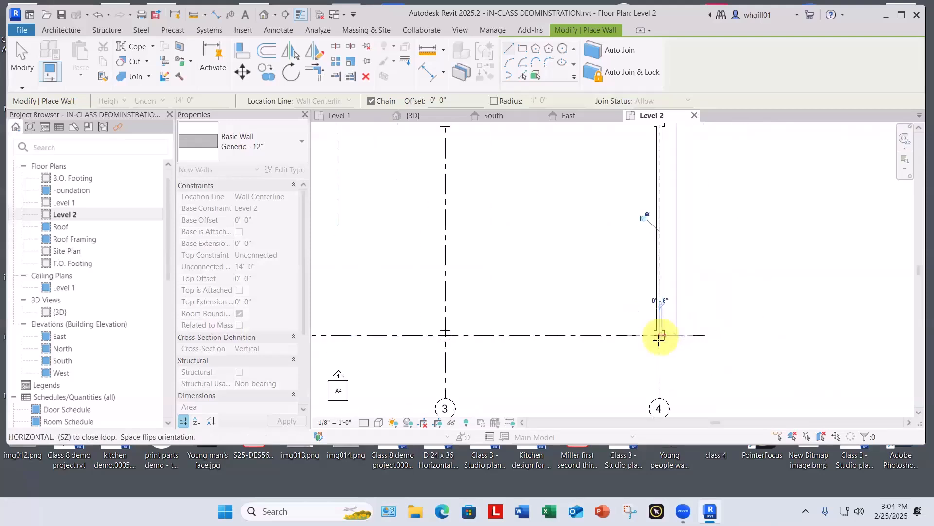
middle_drag(559, 381, 927, 303)
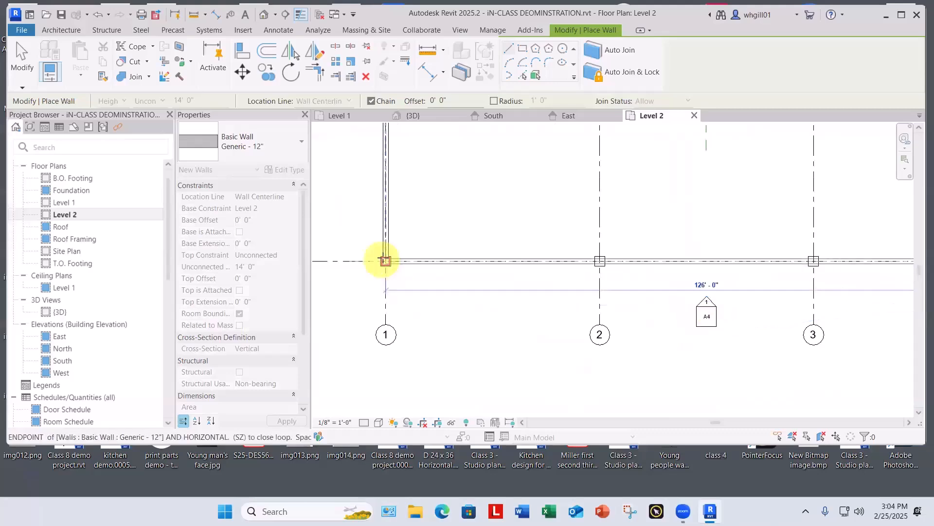
scroll(385, 261, up, 4)
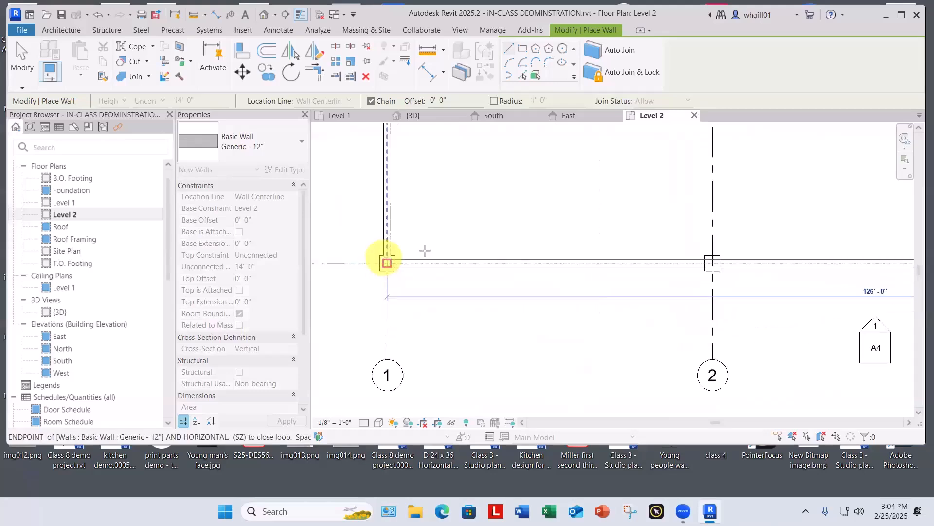
click(390, 265)
key(Escape)
key(Escape)
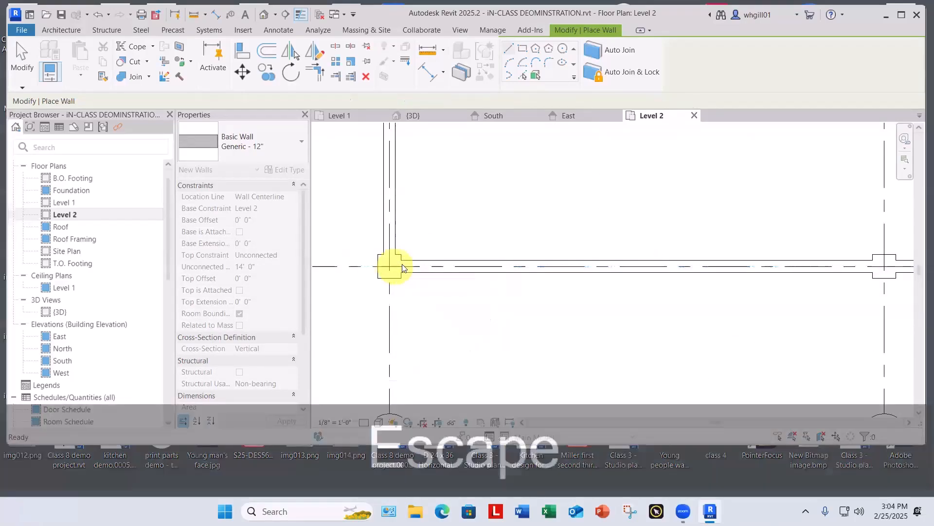
Step: Examine in the 3D view how the Level 2 perimeter walls meet the columns
click(431, 115)
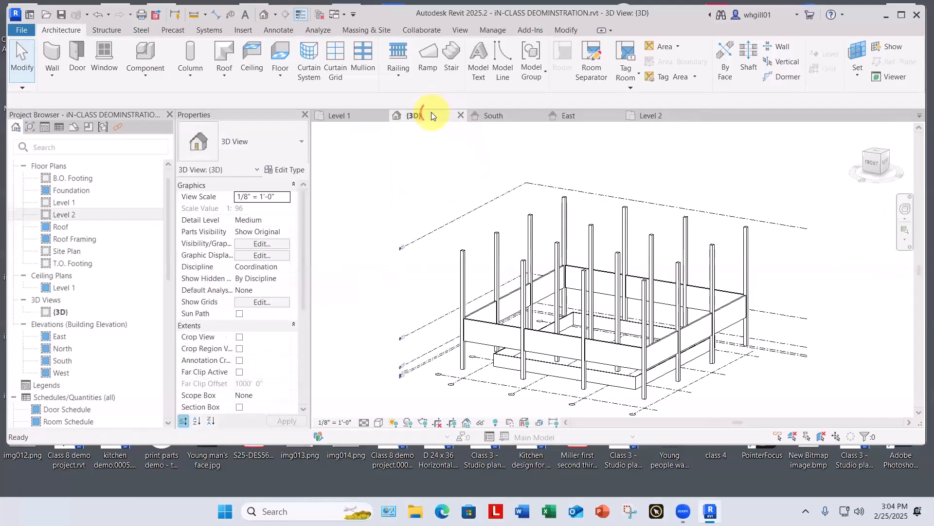
scroll(600, 351, up, 6)
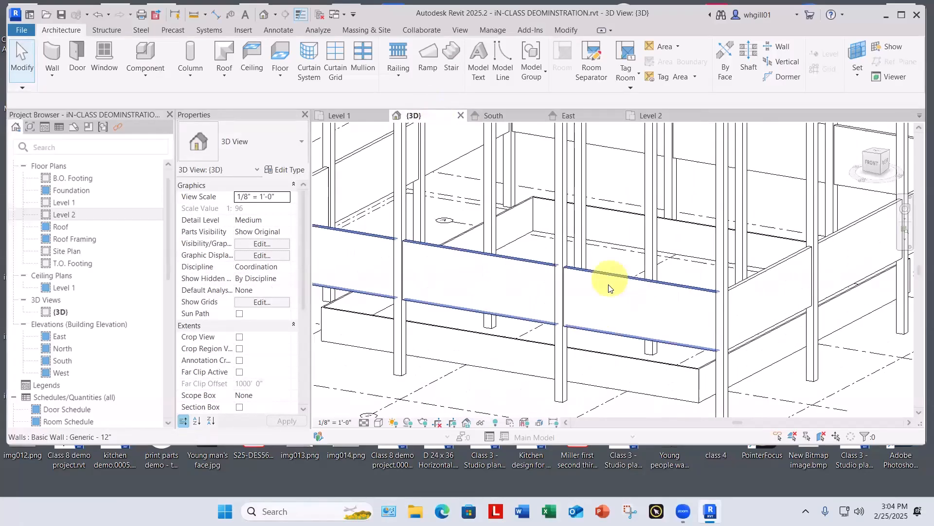
scroll(566, 299, up, 3)
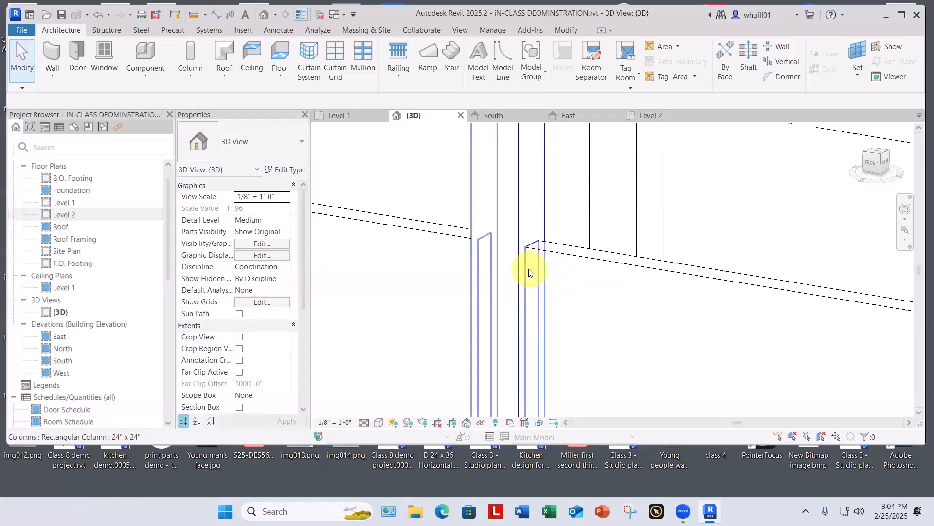
scroll(566, 270, down, 4)
scroll(566, 270, down, 8)
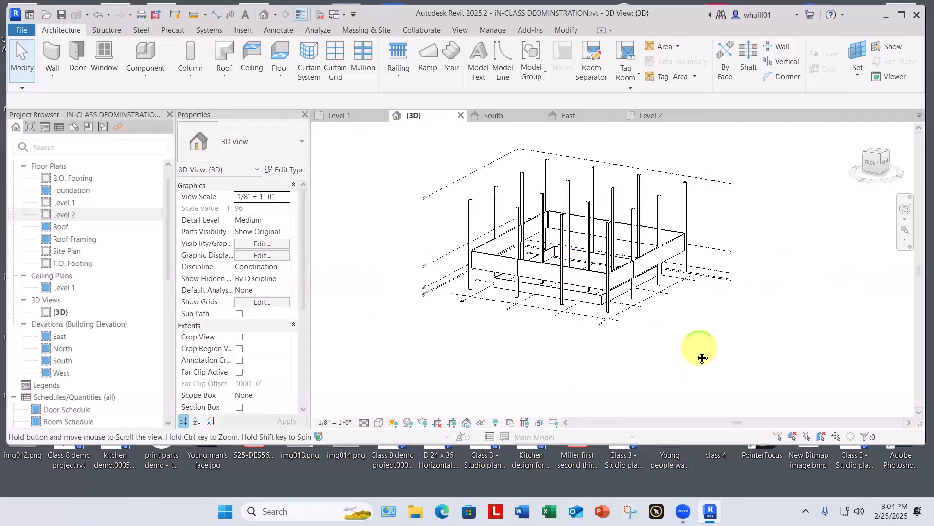
middle_drag(701, 358, 660, 386)
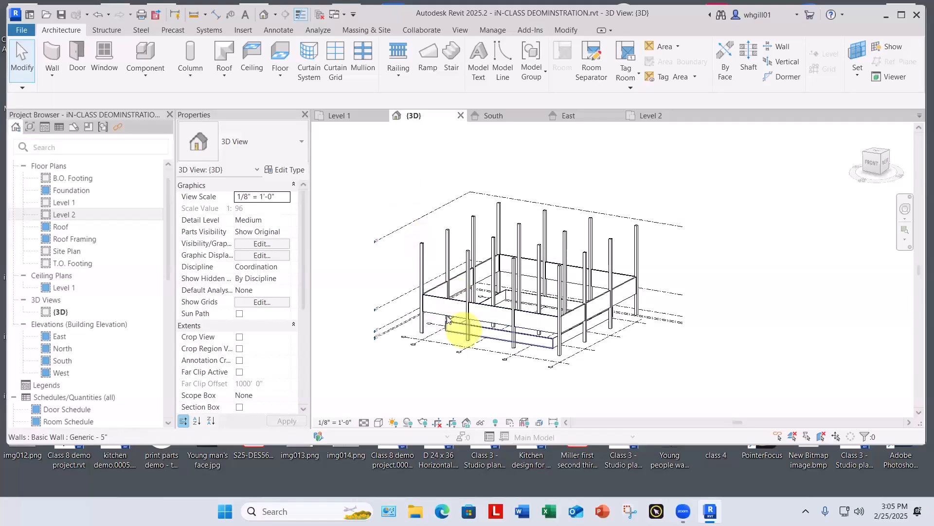
Step: Select the four Level 2 perimeter walls individually in the 3D view and set their Top Constraint to Up to level: Roof
scroll(444, 322, up, 3)
click(462, 277)
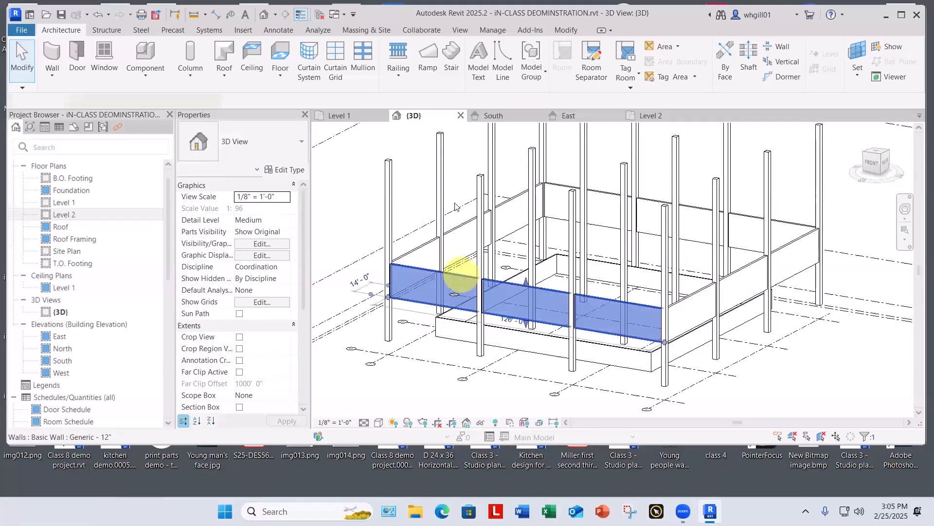
ctrl+click(465, 230)
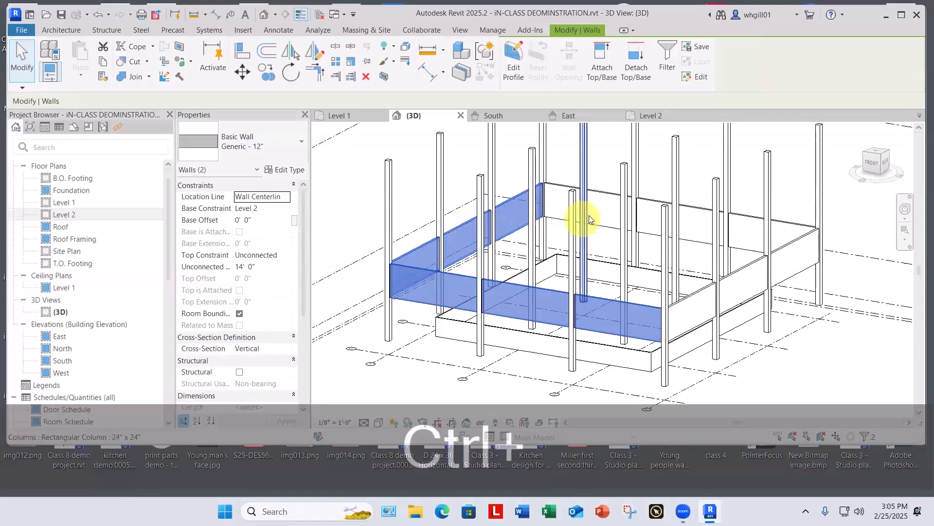
ctrl+click(606, 195)
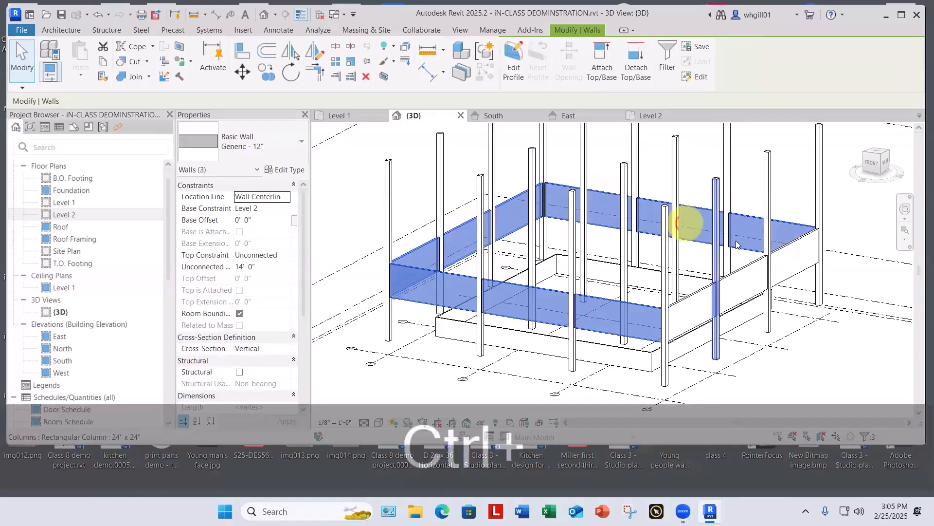
ctrl+click(739, 268)
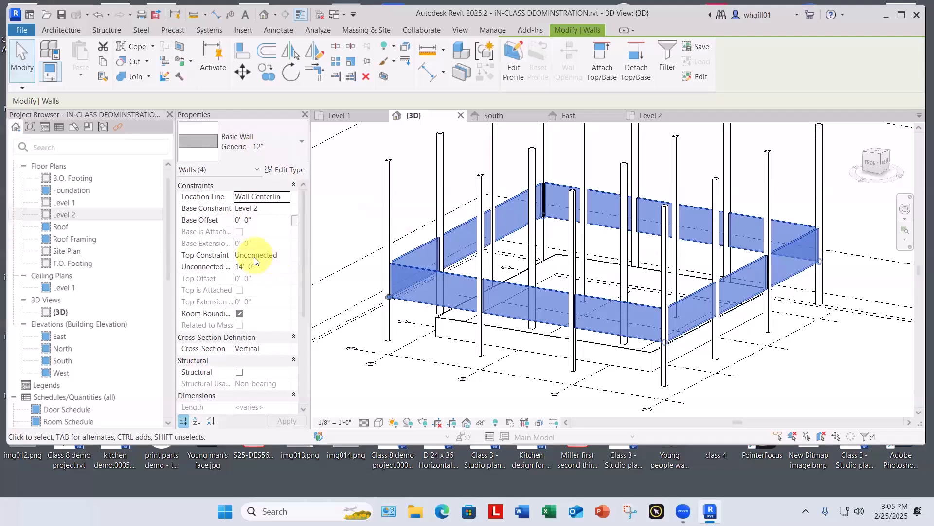
click(281, 255)
click(286, 255)
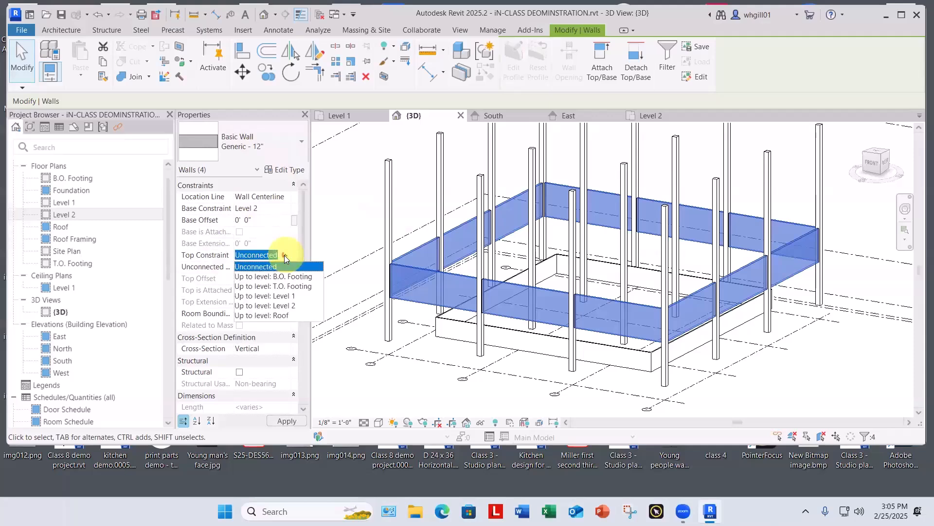
click(271, 317)
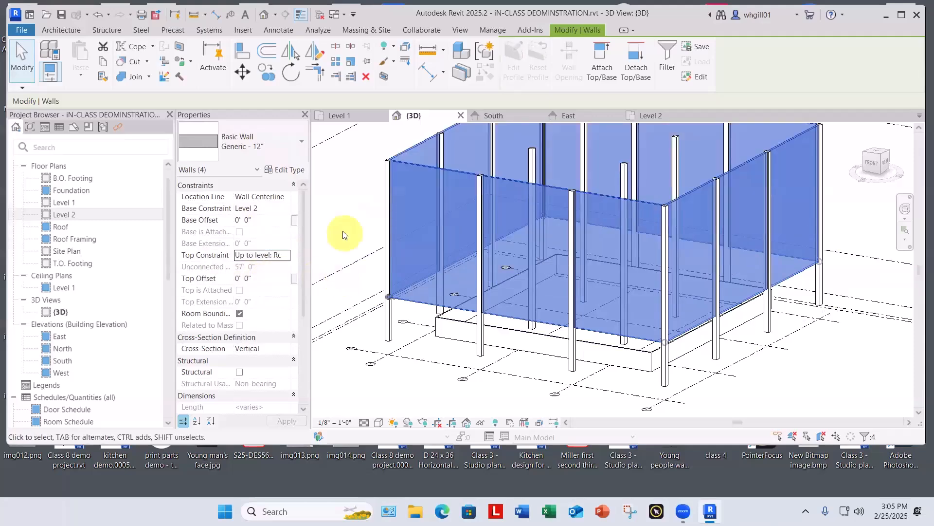
Step: Clear the wall selection and undo the top constraint change on the Level 2 perimeter walls
click(345, 235)
scroll(344, 236, down, 2)
key(ctrl+z)
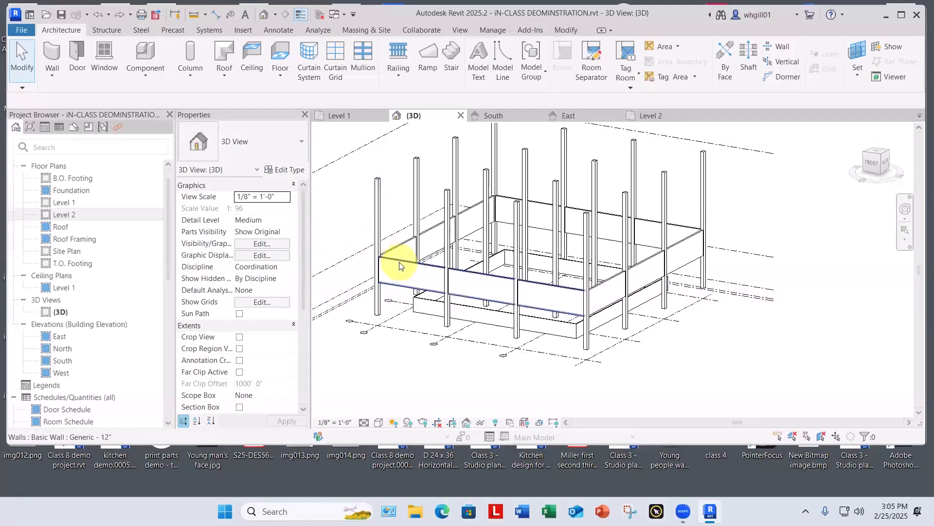
Step: Add the four Level 2 perimeter walls to one selection individually, and clear the selection
click(398, 248)
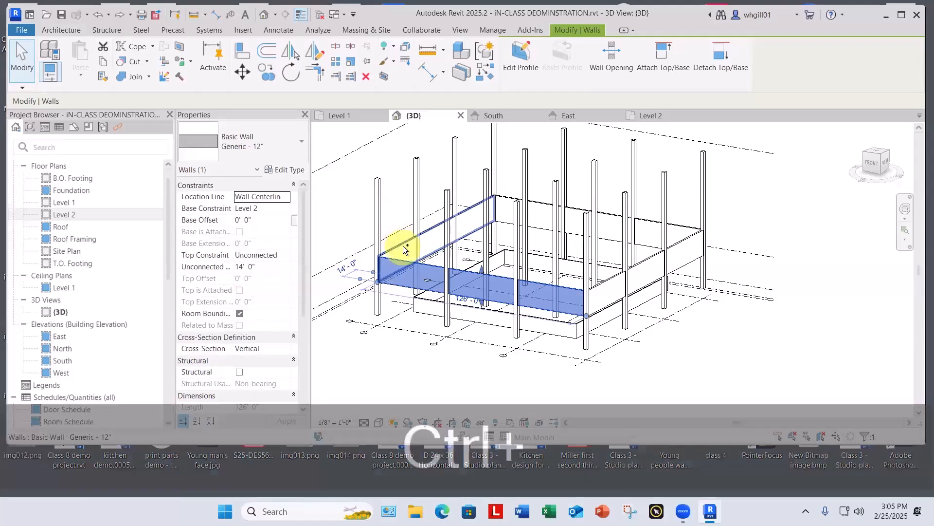
ctrl+click(403, 247)
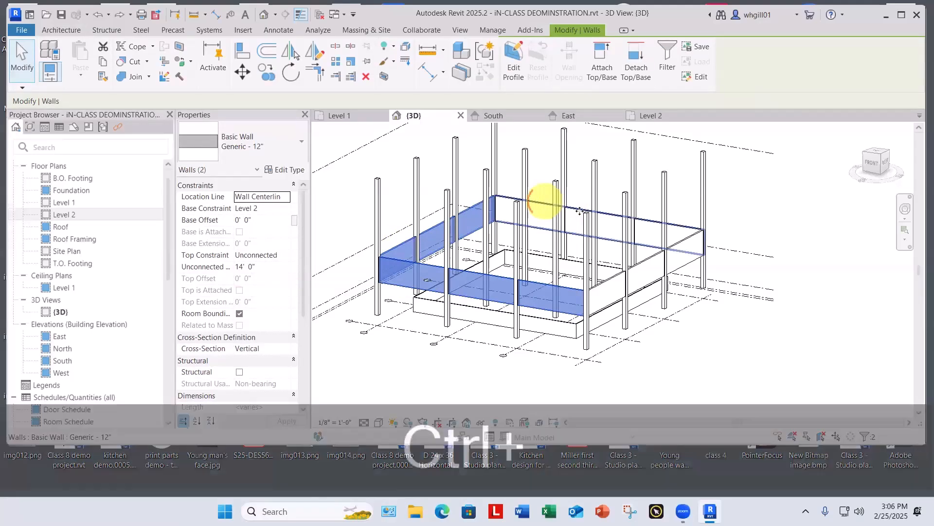
ctrl+click(545, 201)
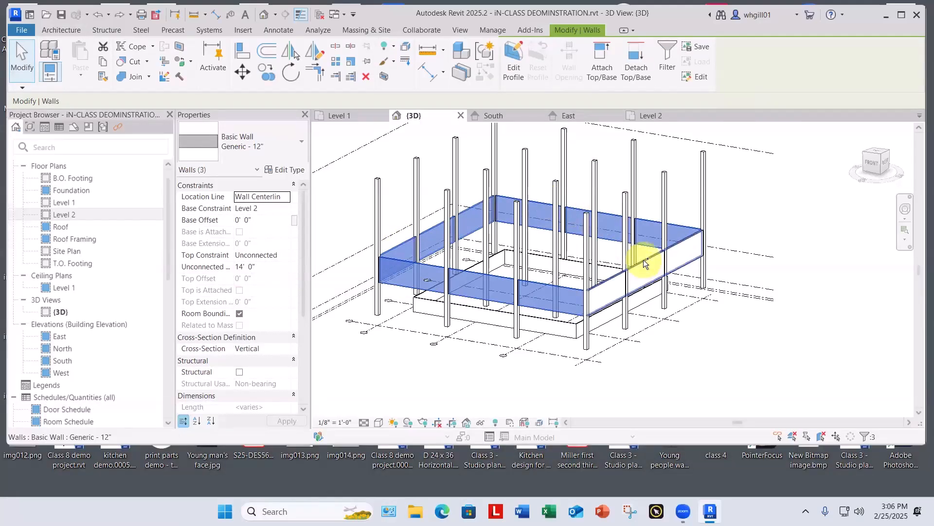
ctrl+click(641, 261)
click(798, 206)
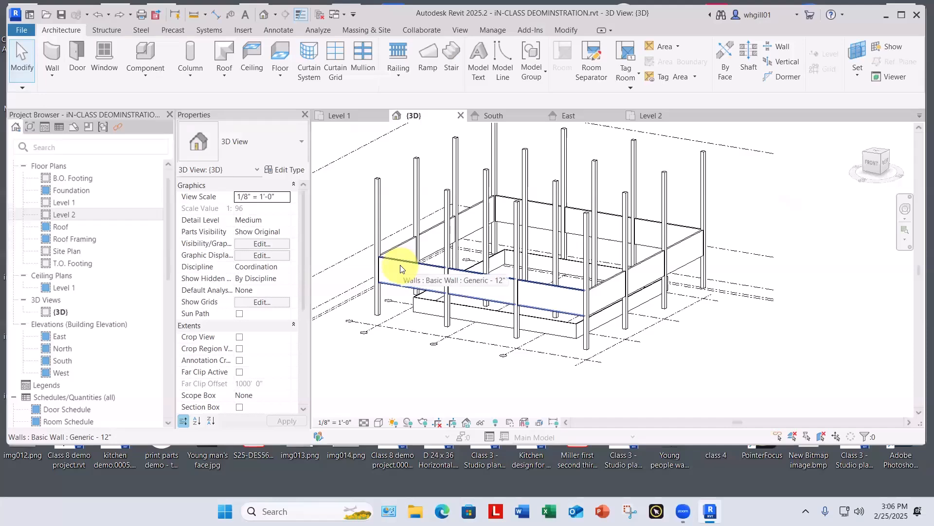
Step: Select the Level 2 perimeter walls as one connected chain of walls, and clear the selection
key(Tab)
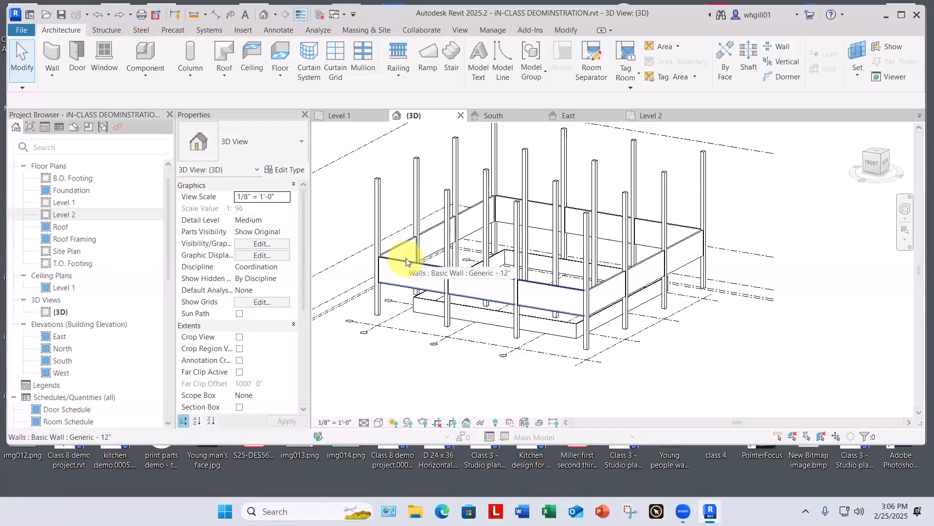
key(Tab)
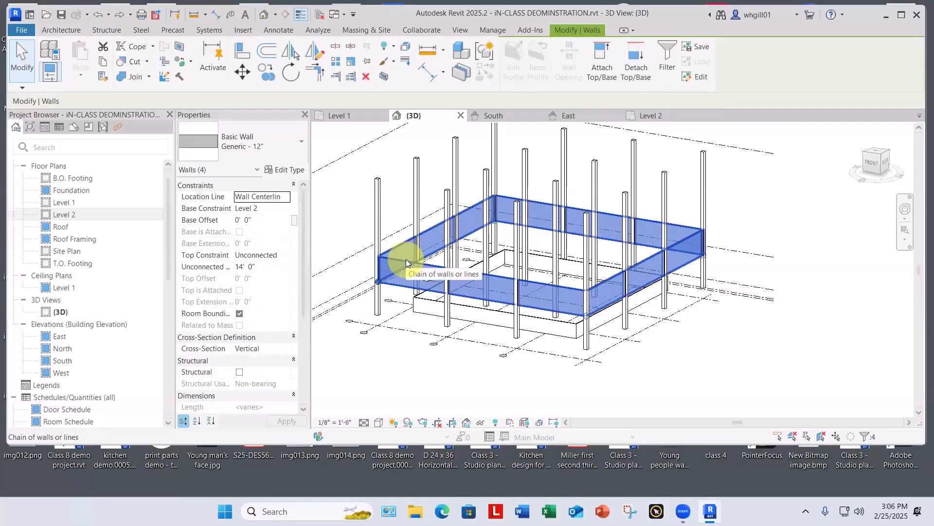
key(Escape)
key(Escape)
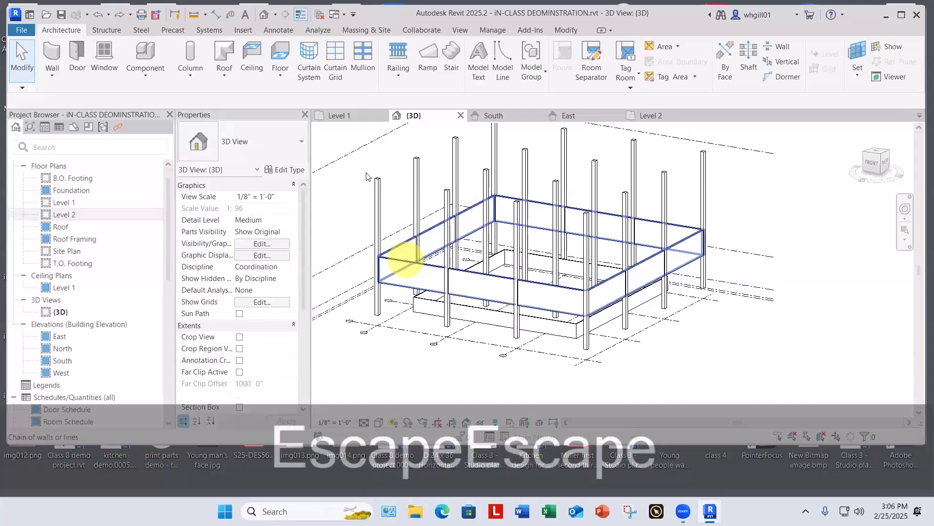
Step: Select all Generic - 12" wall instances visible in the 3D view and set their Top Constraint to Up to level: Roof
click(408, 245)
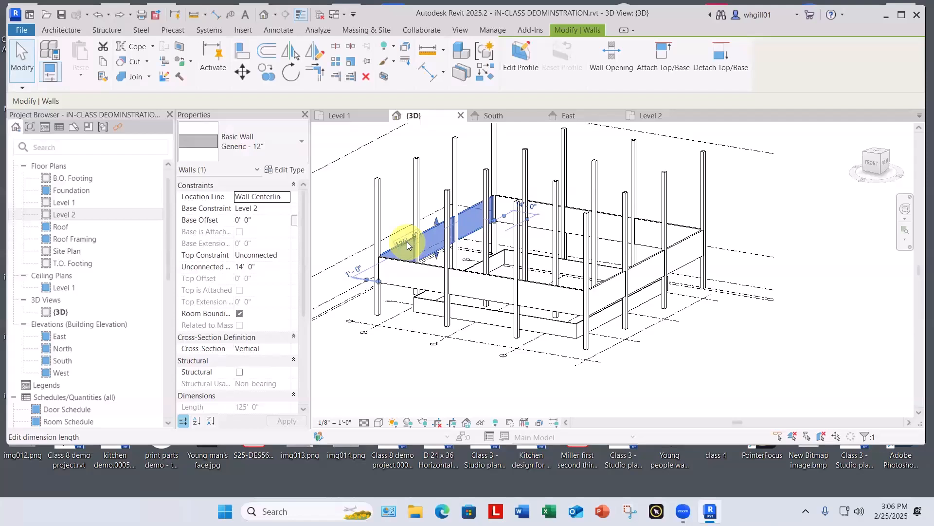
right_click(407, 241)
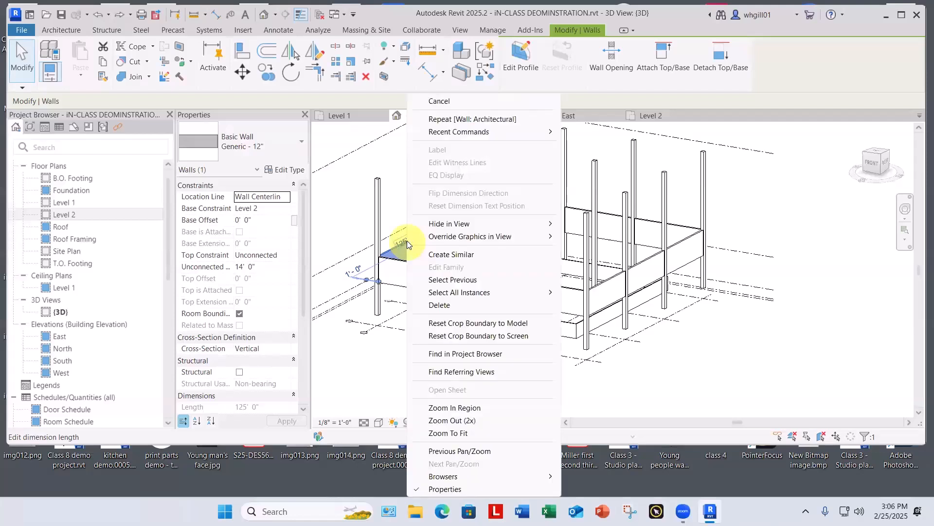
mouse_move(466, 292)
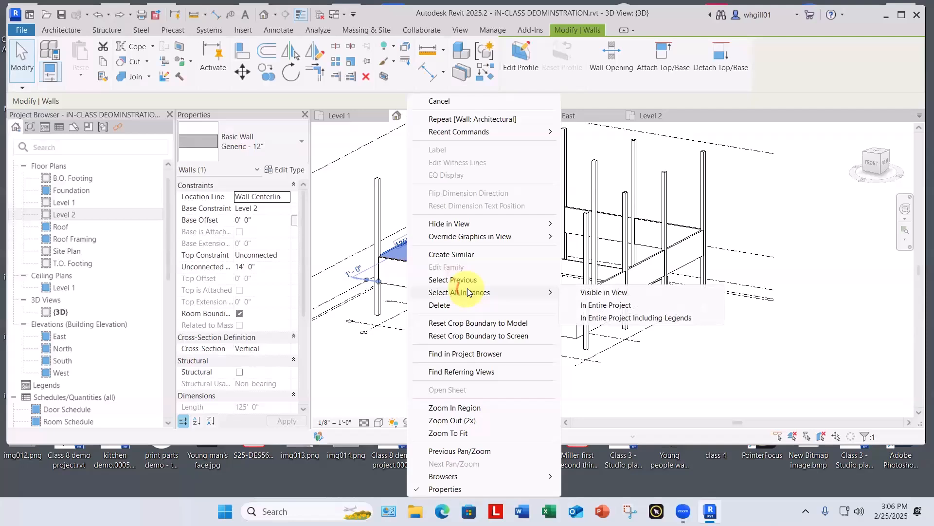
click(617, 294)
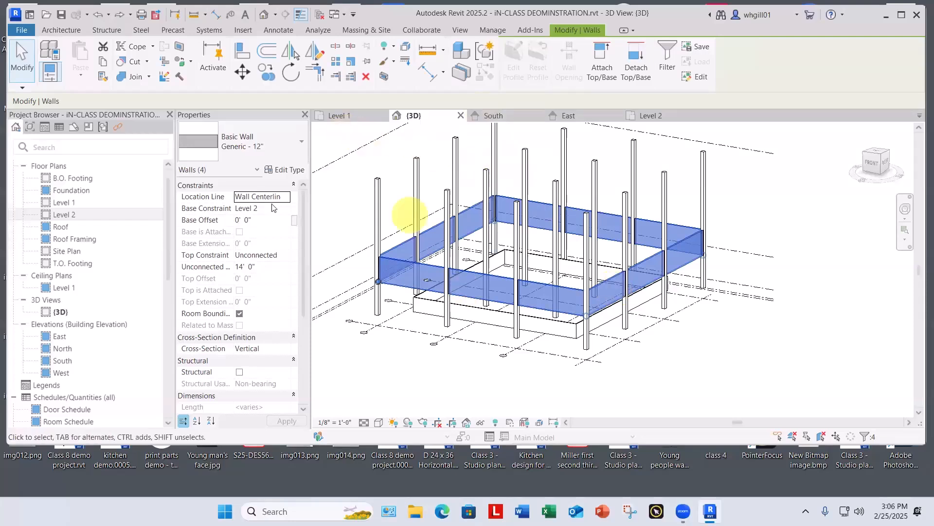
click(292, 257)
click(284, 305)
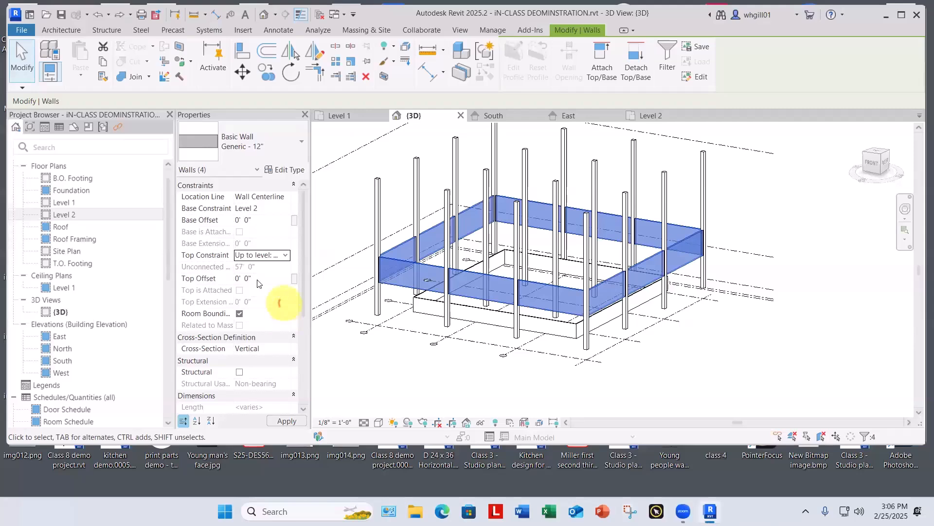
click(341, 234)
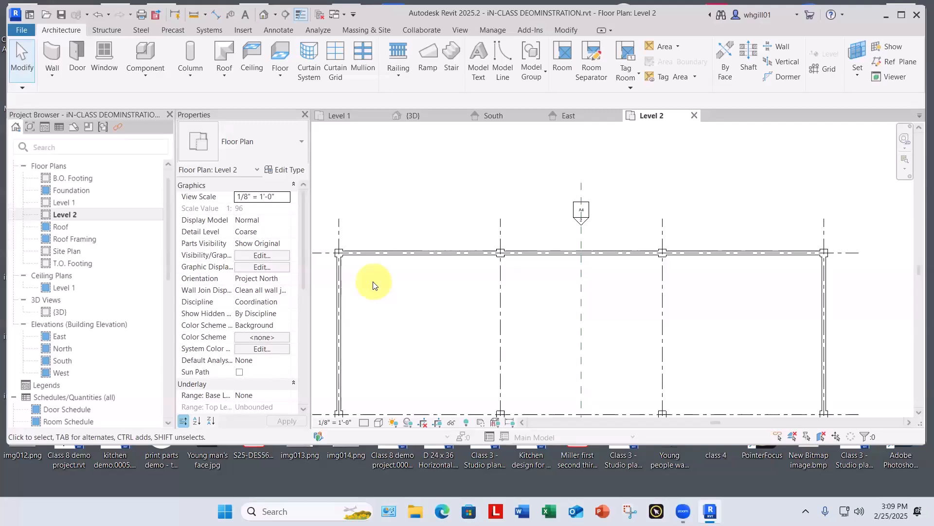
Step: Duplicate the type of the Level 2 wall on grid line 1 as a new wall type named Generic - 24"
click(341, 289)
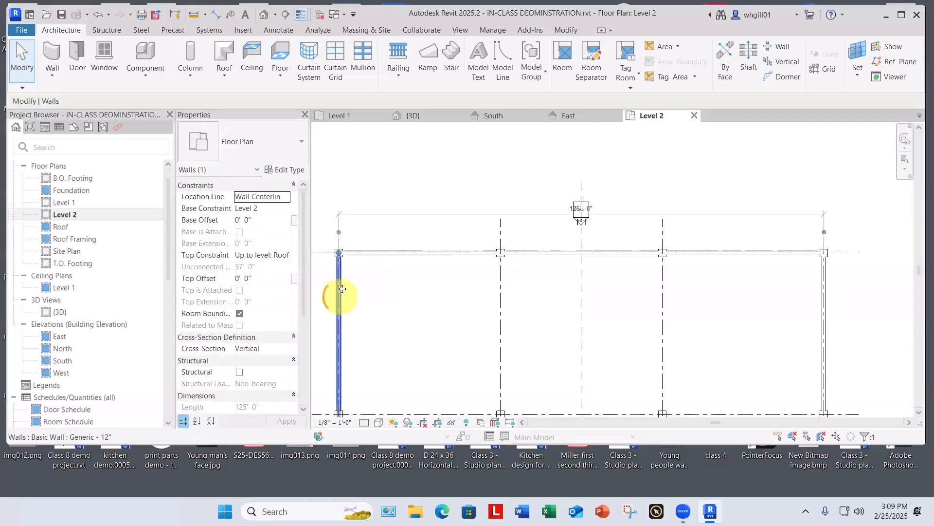
click(291, 170)
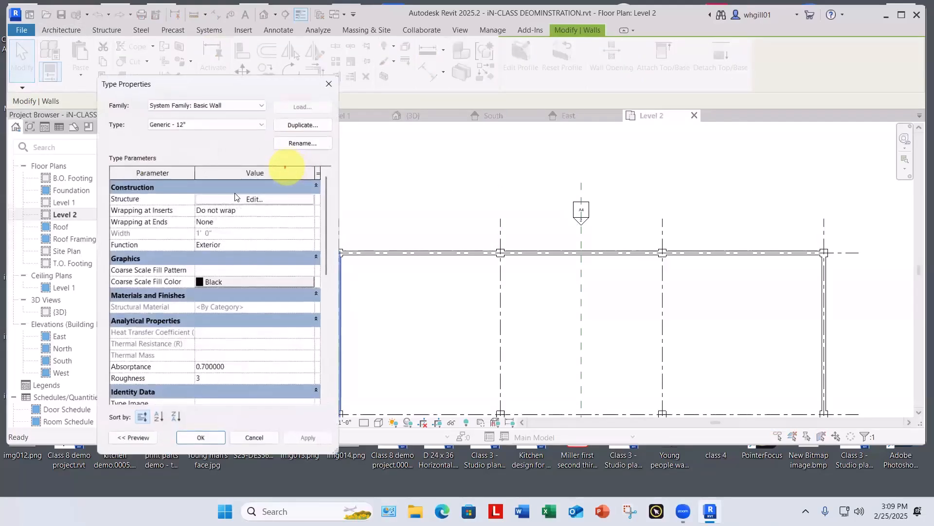
click(304, 122)
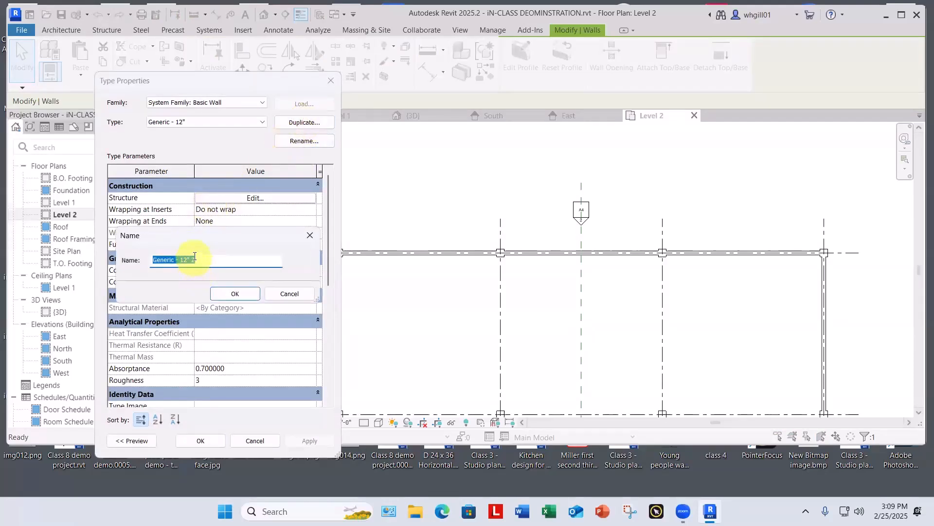
click(186, 256)
shift+click(208, 259)
key(BackSpace)
key(BackSpace)
text(24")
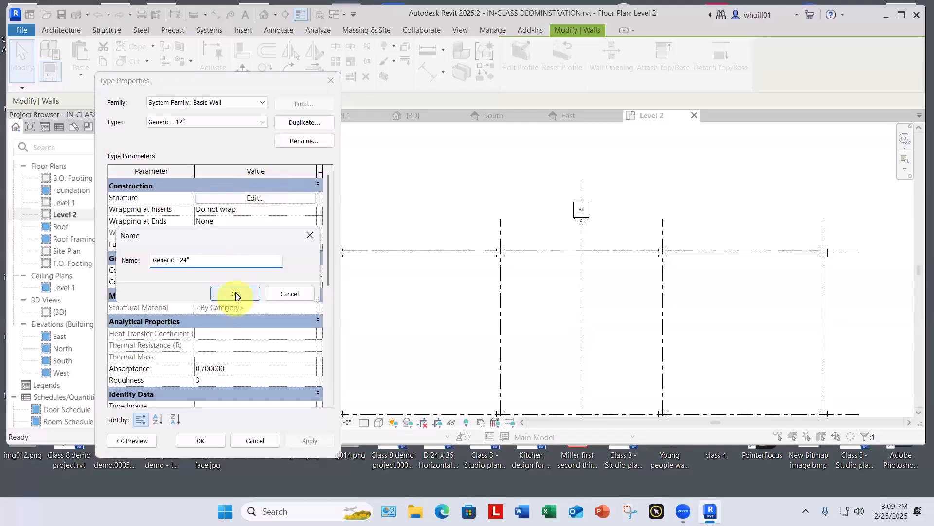
click(235, 293)
Step: Set the structure layer thickness of the Generic - 24" wall type to 2' and apply the type to the grid line 1 wall
click(257, 199)
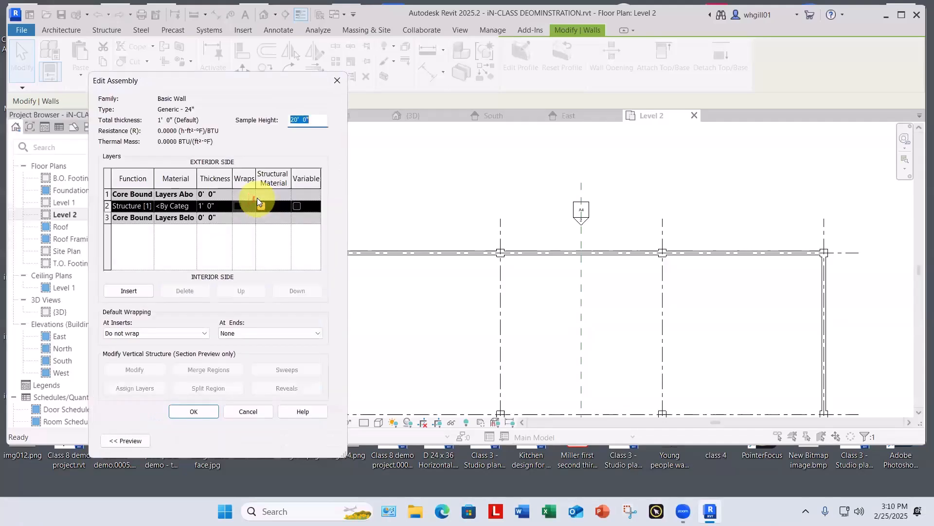
click(228, 206)
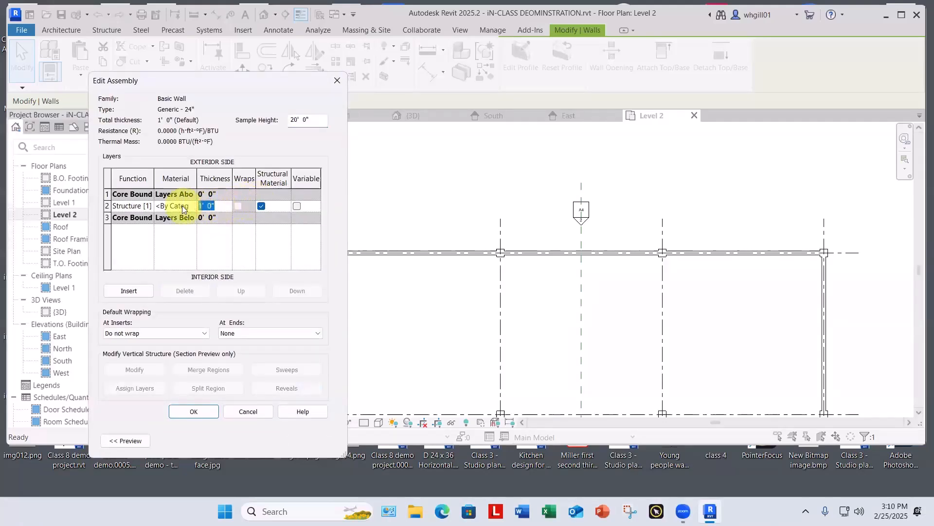
text(2)
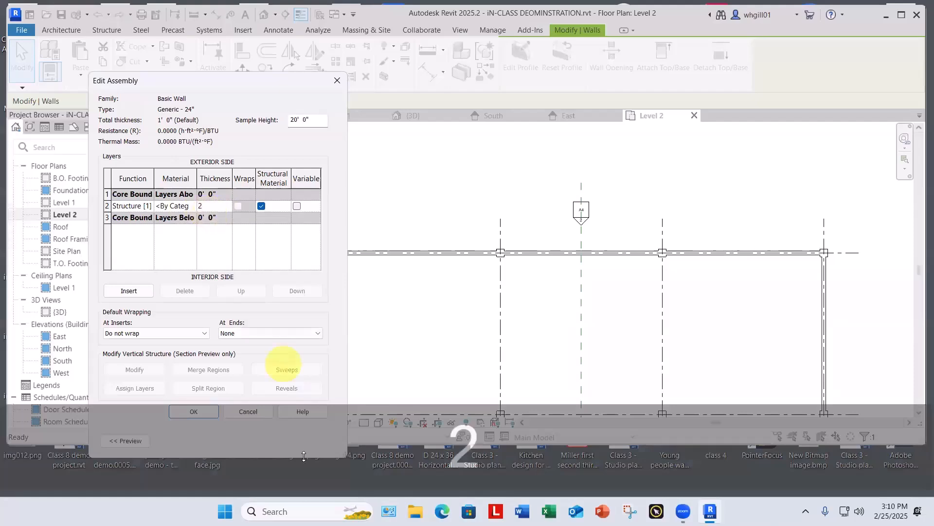
click(198, 412)
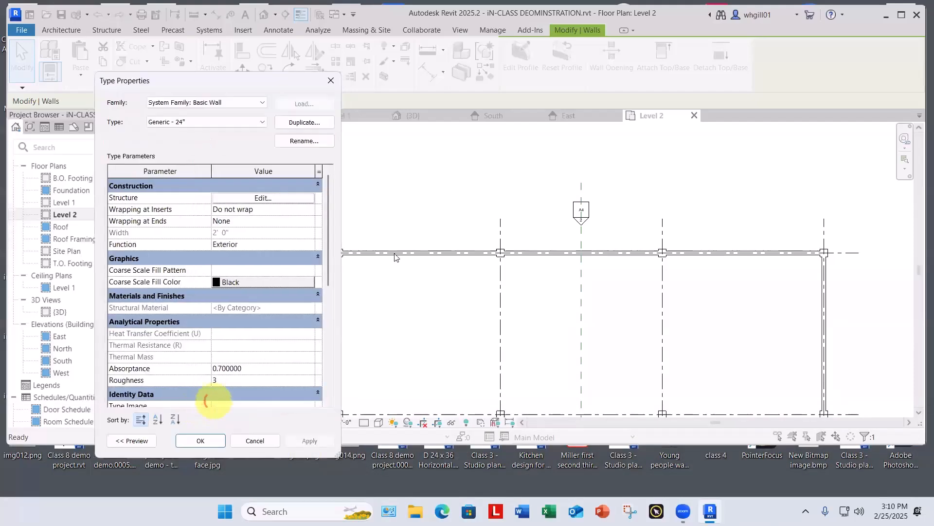
click(201, 440)
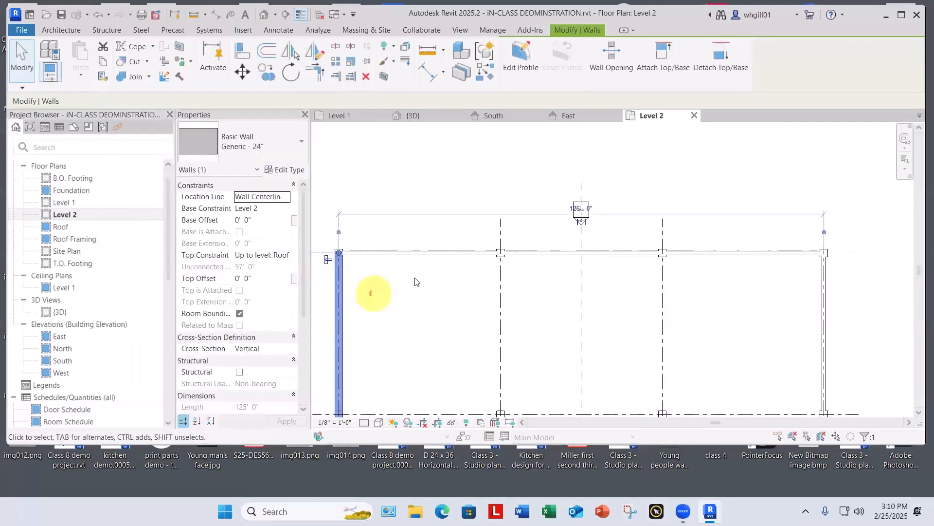
scroll(372, 292, down, 2)
click(388, 265)
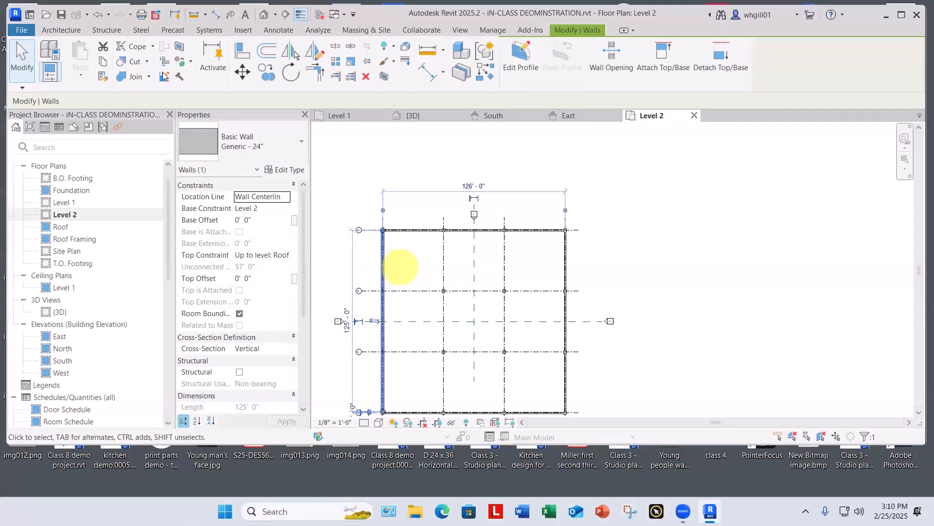
click(102, 78)
click(432, 231)
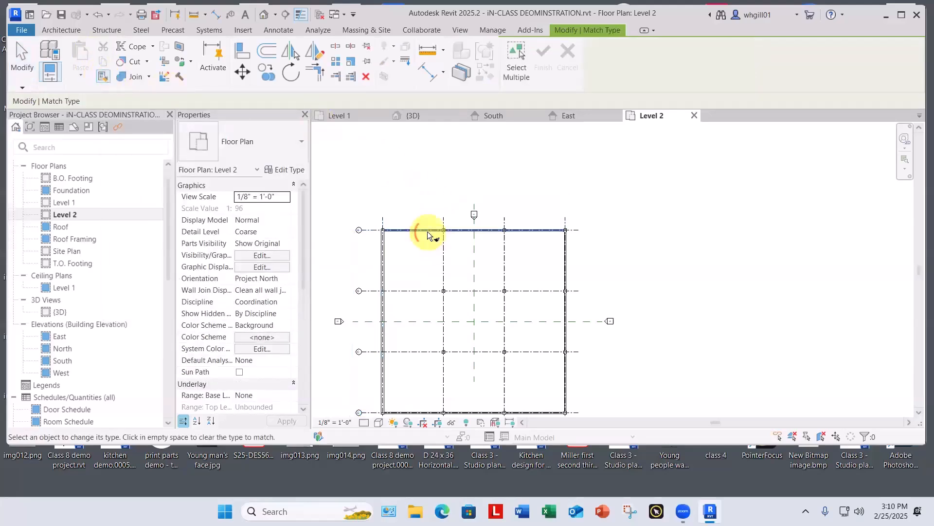
key(Escape)
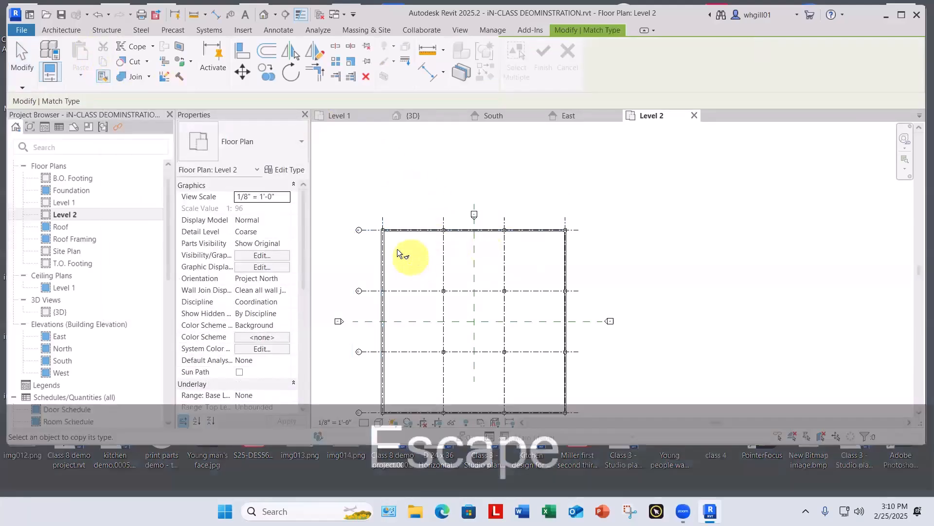
Step: Match the remaining Level 2 perimeter walls to the Generic - 24" type of the grid line 1 wall, and open the 3D view
click(105, 74)
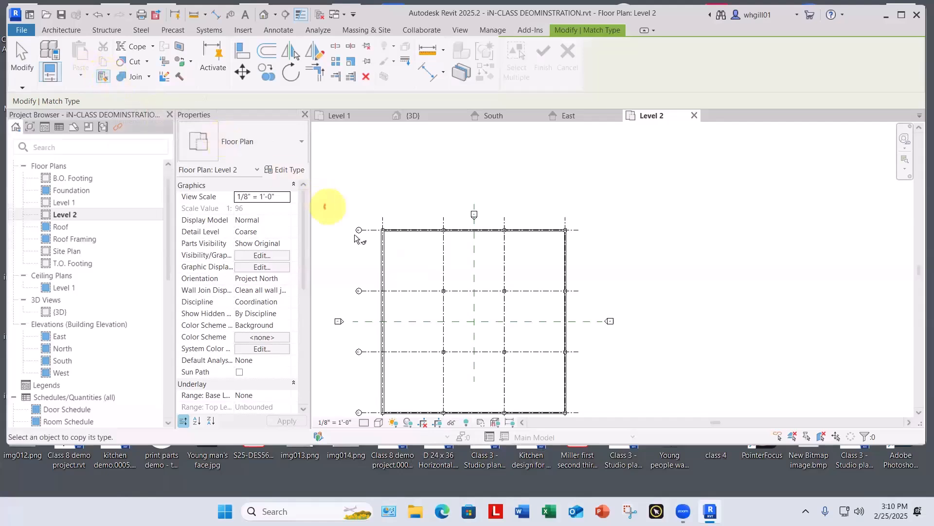
click(386, 258)
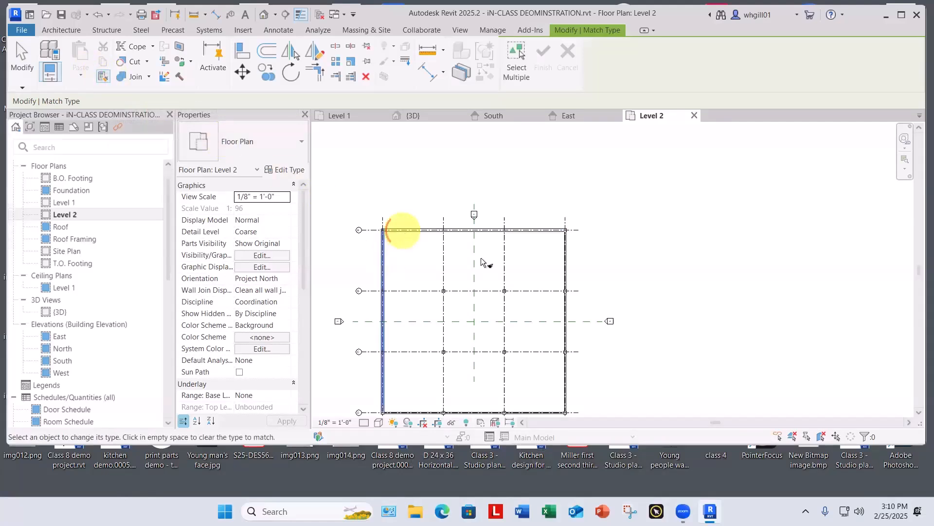
click(566, 283)
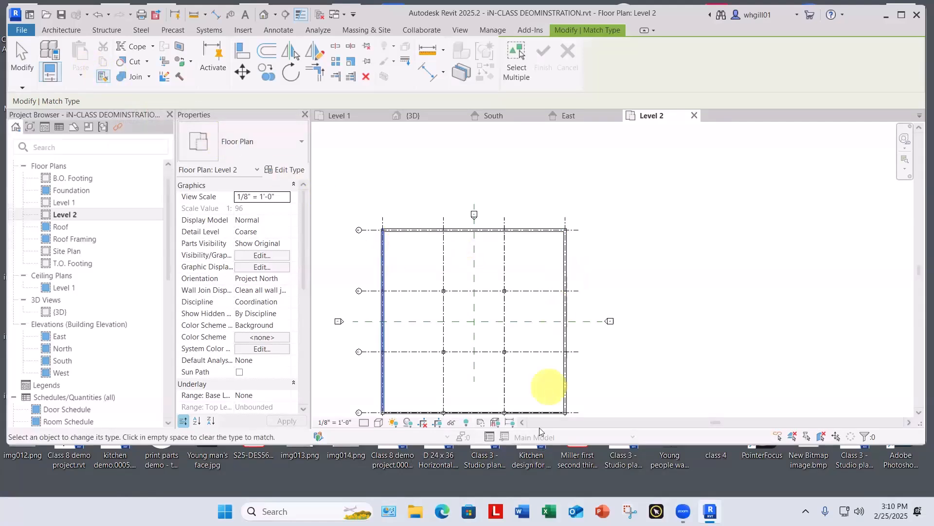
key(Escape)
key(Escape)
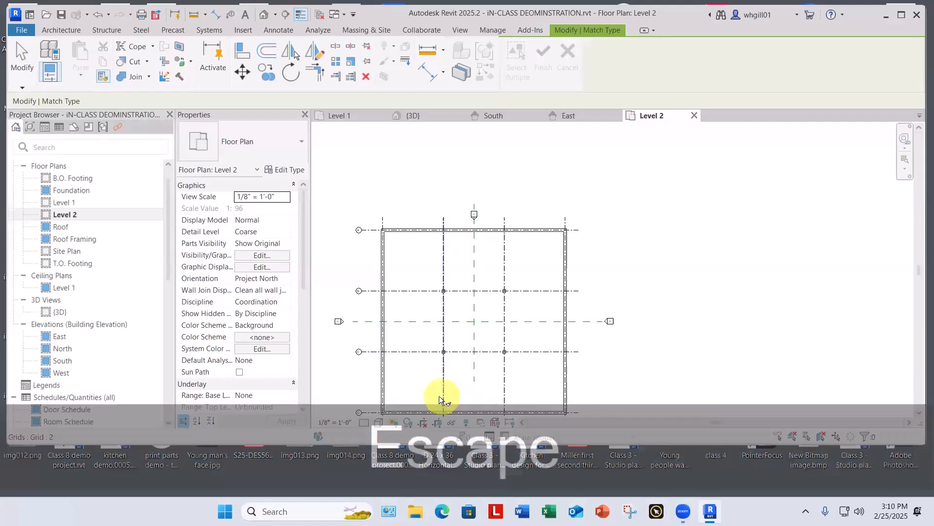
scroll(389, 370, up, 3)
middle_drag(444, 358, 434, 222)
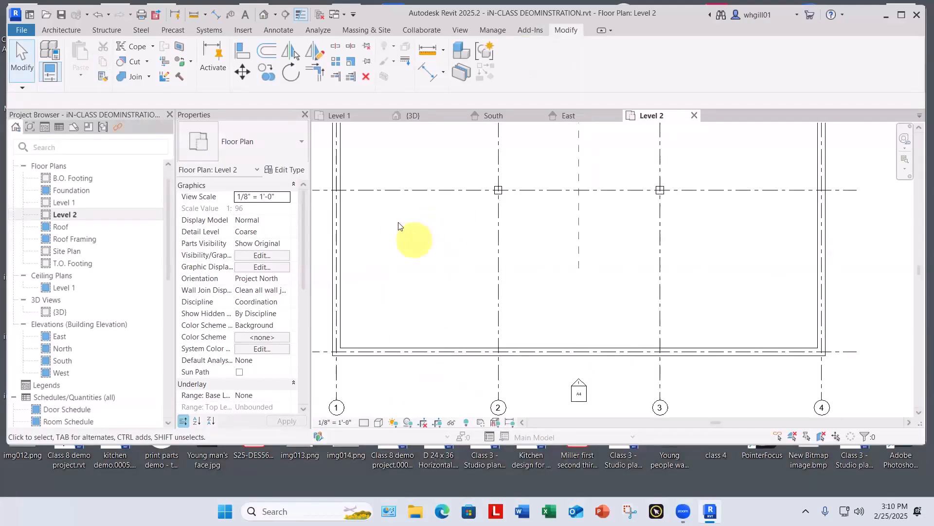
click(414, 115)
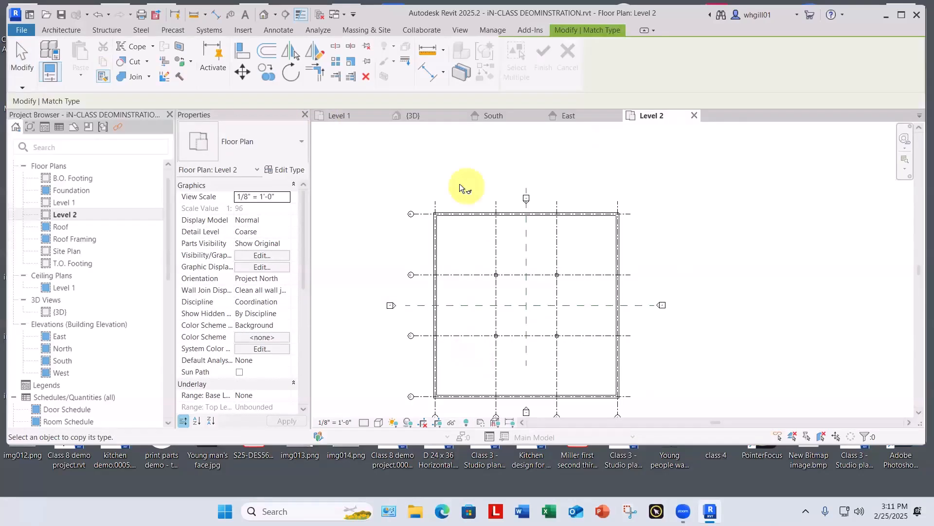
Step: Start an architectural floor on Level 2 using the 4" Concrete Slab type
scroll(460, 180, up, 2)
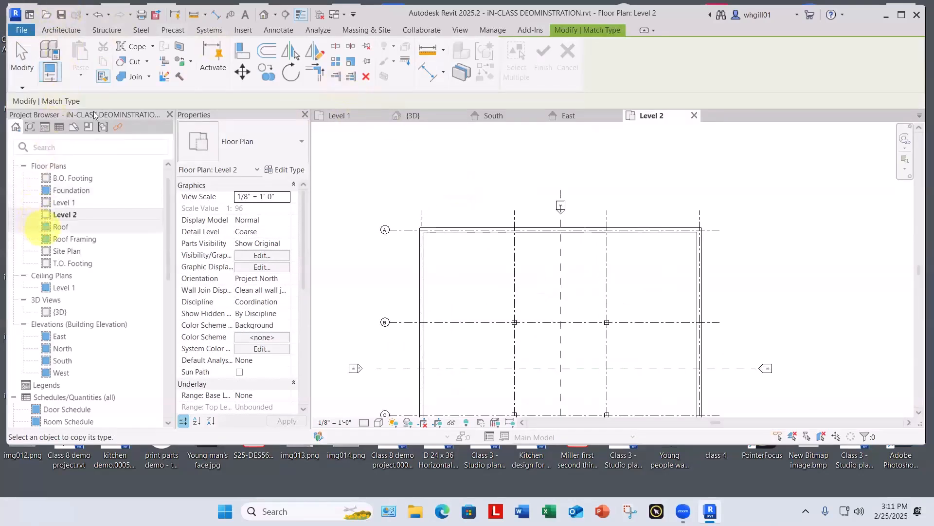
click(72, 30)
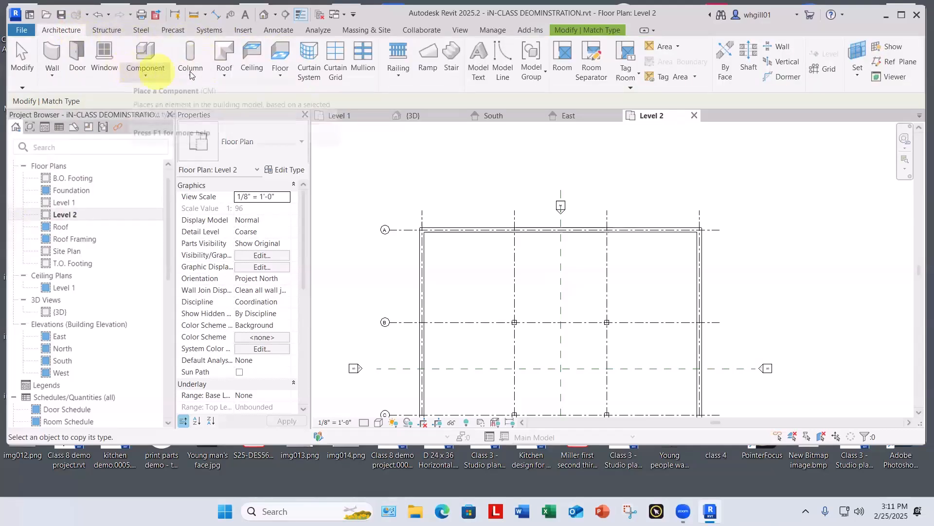
click(281, 73)
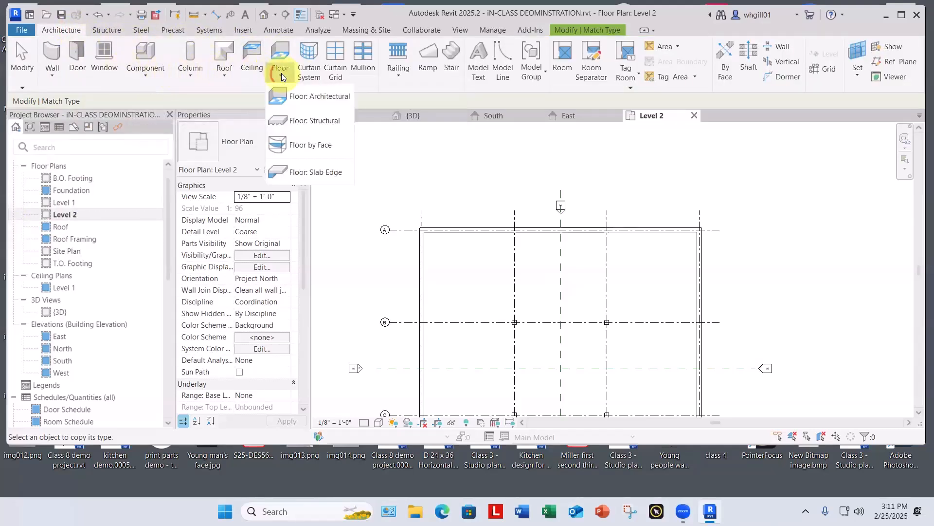
click(301, 94)
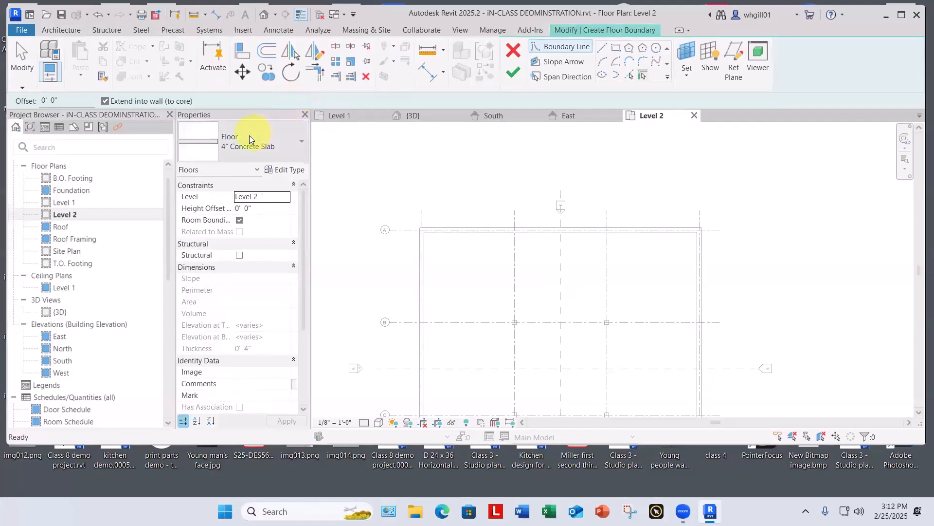
click(250, 135)
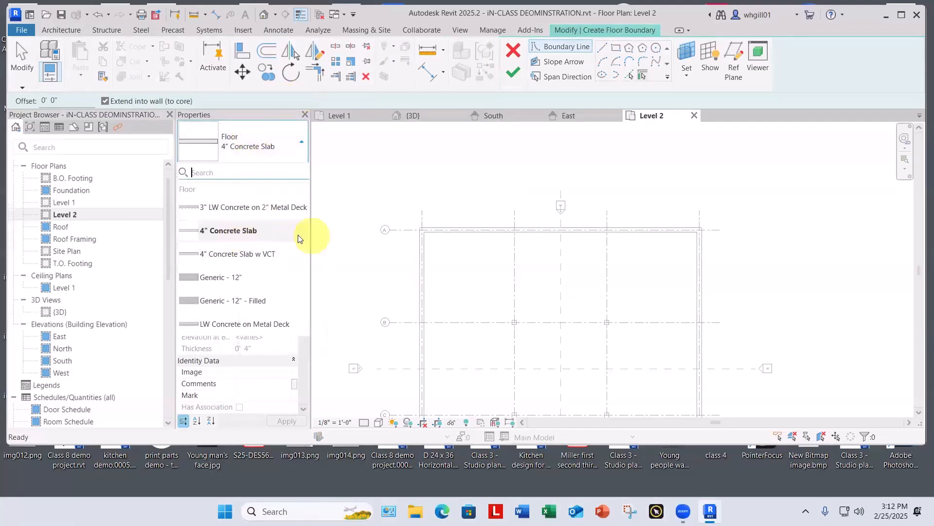
click(220, 230)
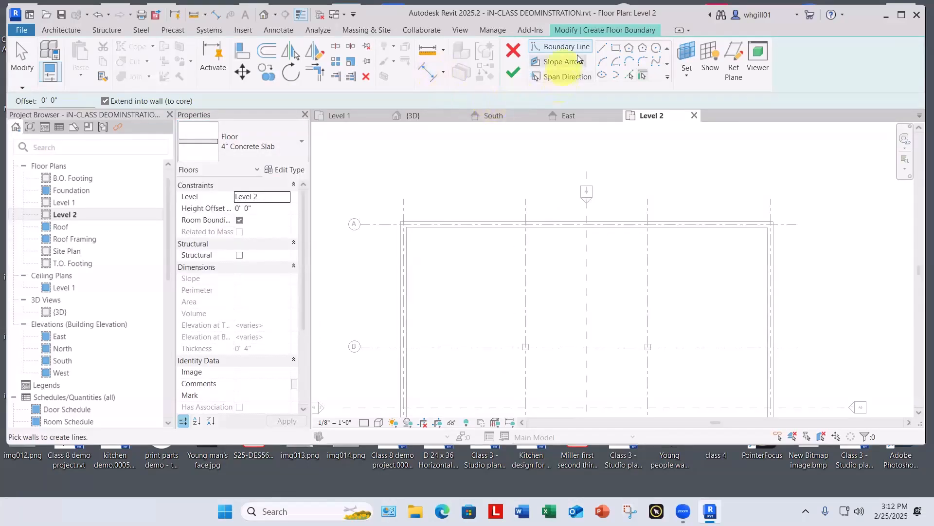
Step: Sketch a rectangular floor boundary along the inner faces of the Level 2 perimeter walls between opposite corners, and finish the floor
click(615, 49)
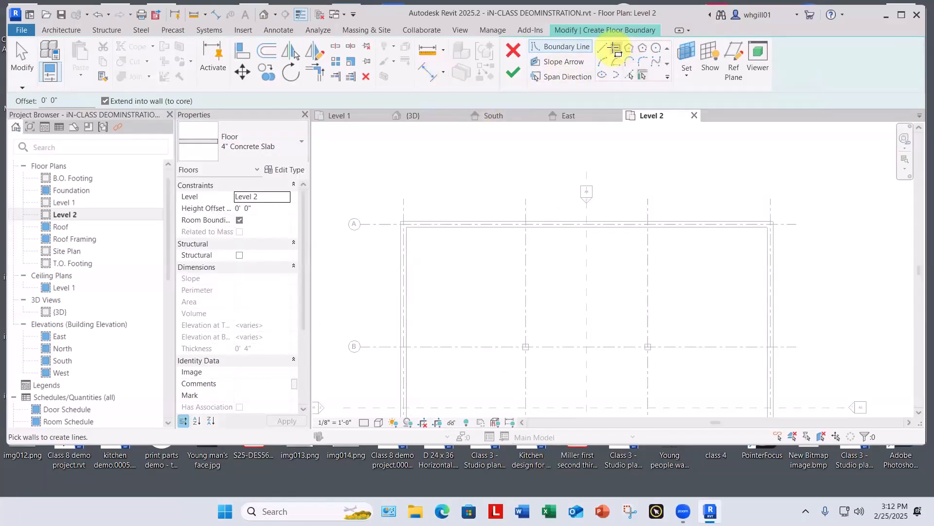
click(403, 226)
scroll(463, 287, down, 3)
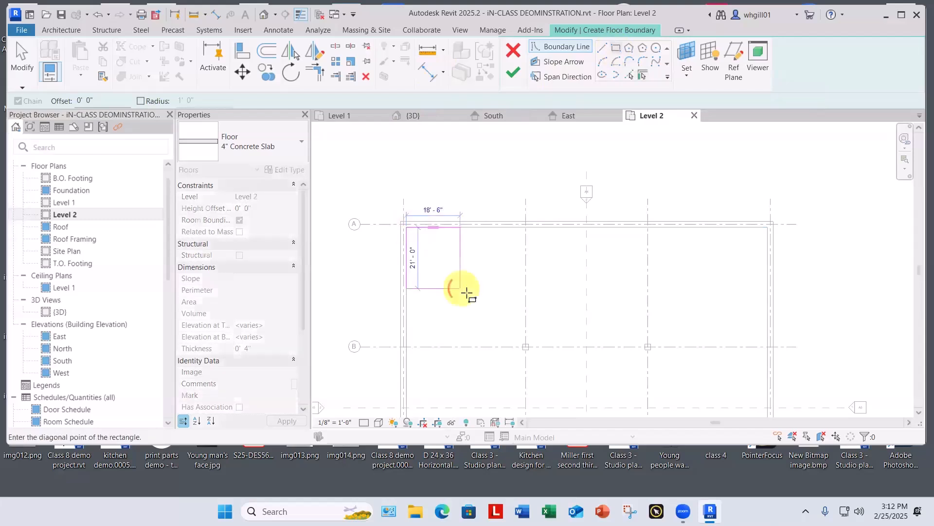
scroll(496, 297, down, 1)
scroll(532, 313, up, 4)
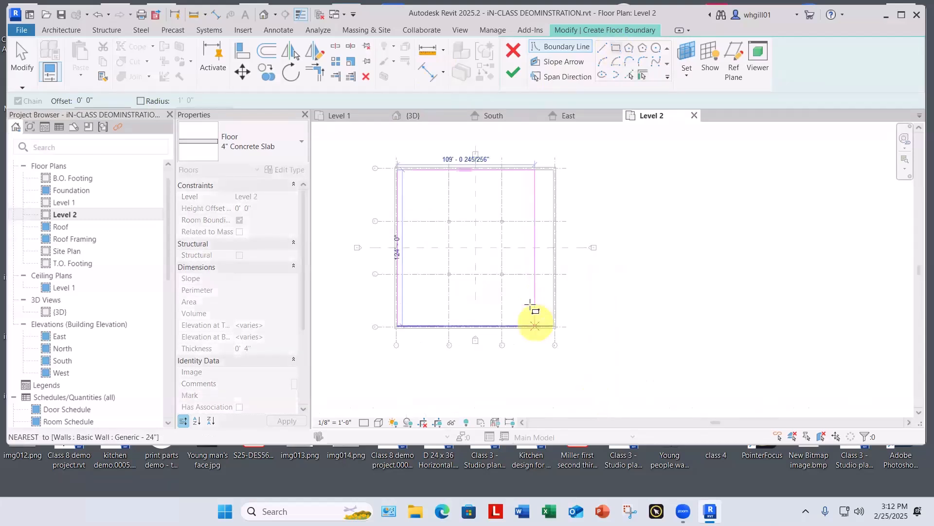
click(566, 315)
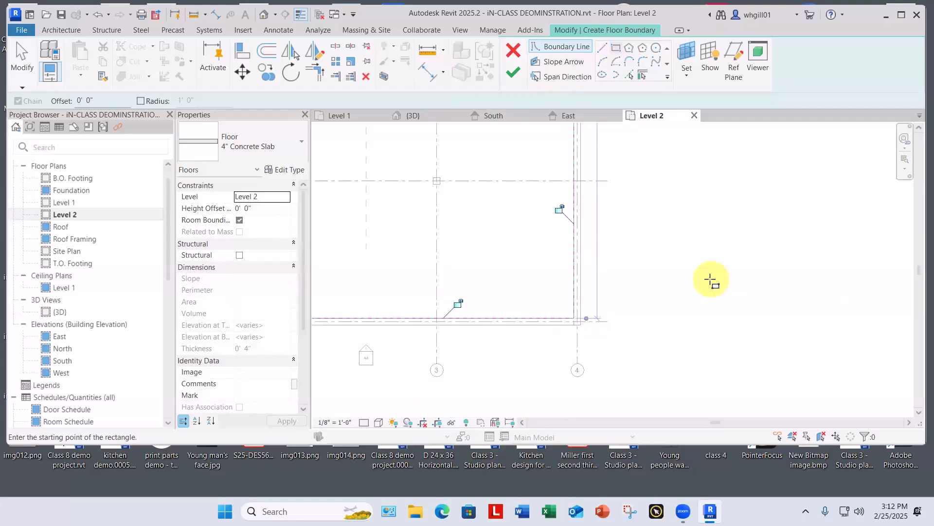
key(Escape)
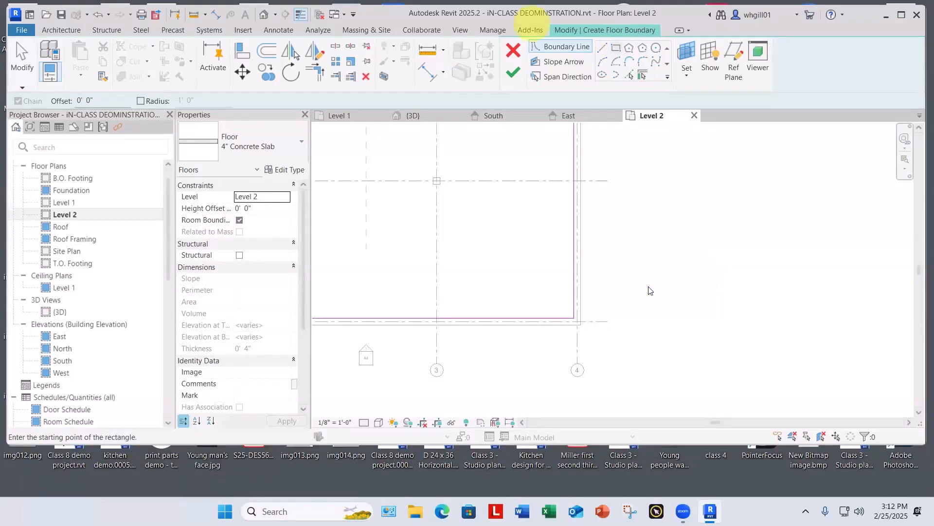
click(513, 73)
click(652, 229)
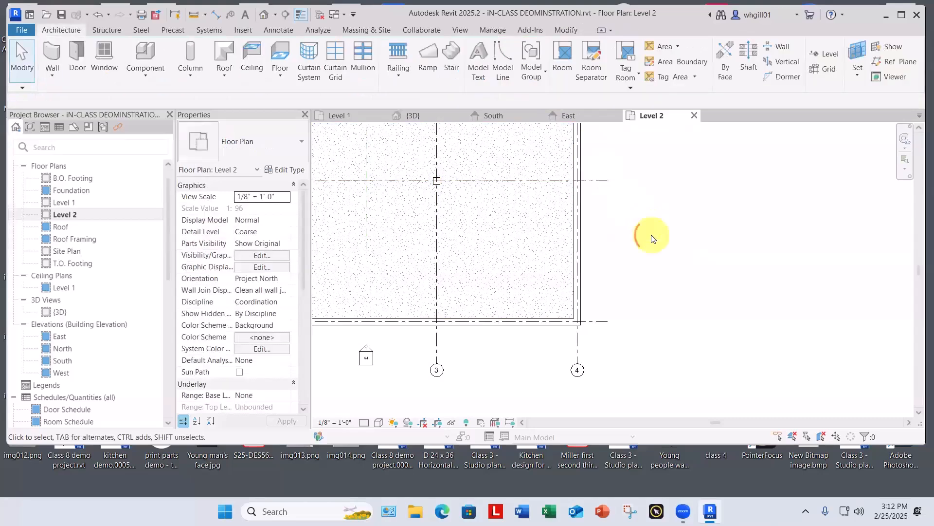
scroll(652, 234, down, 5)
middle_drag(668, 283, 599, 374)
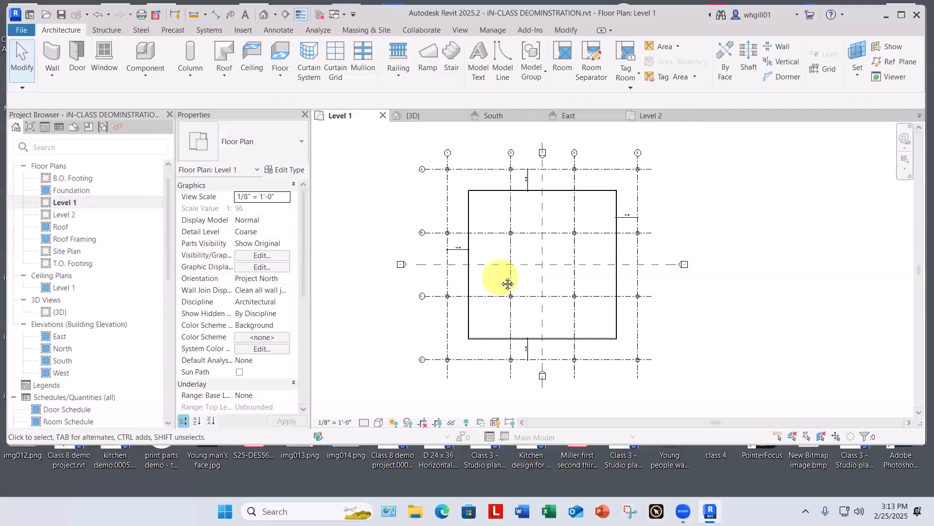
Step: In the Level 1 floor plan, choose American Life building core only.pdf for a PDF import
middle_drag(507, 284, 472, 295)
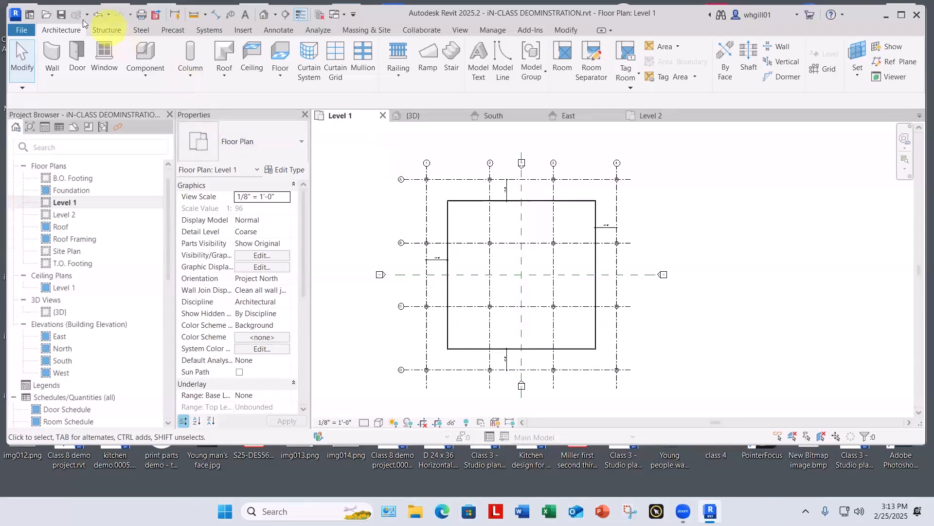
click(242, 30)
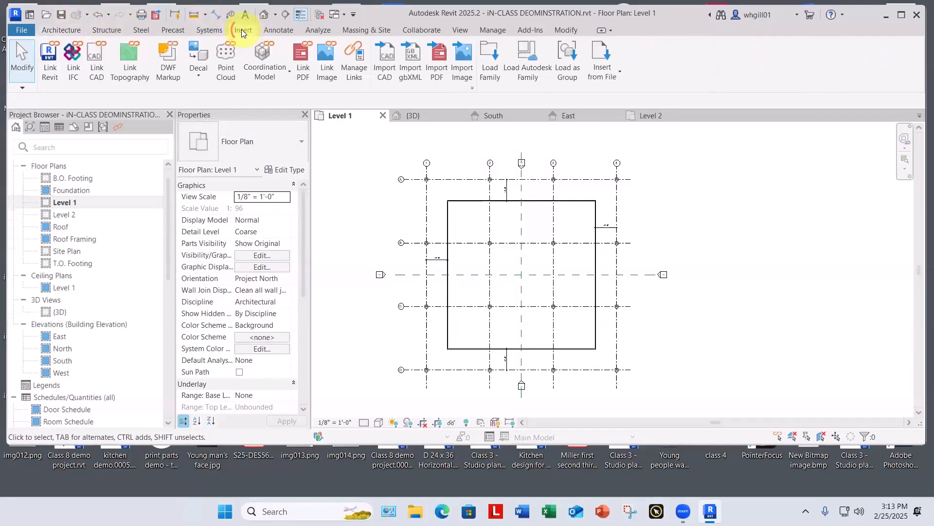
click(436, 70)
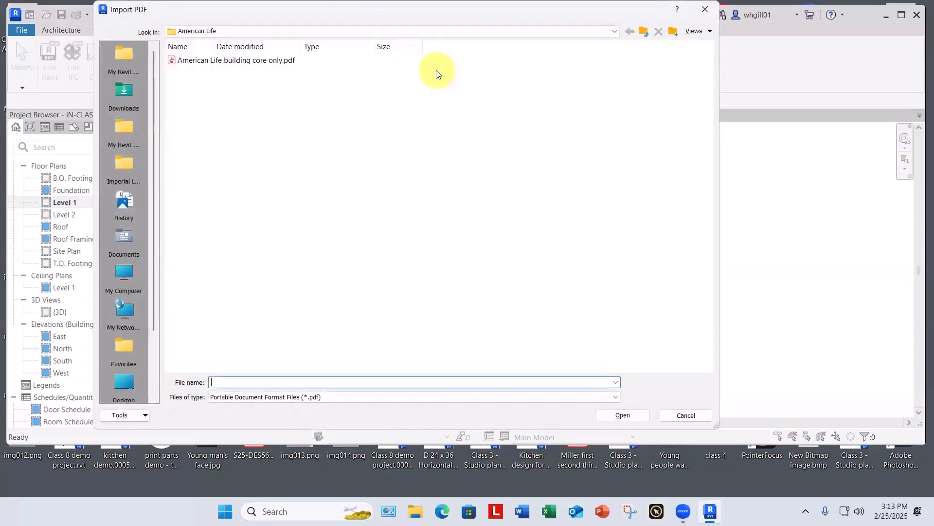
click(210, 60)
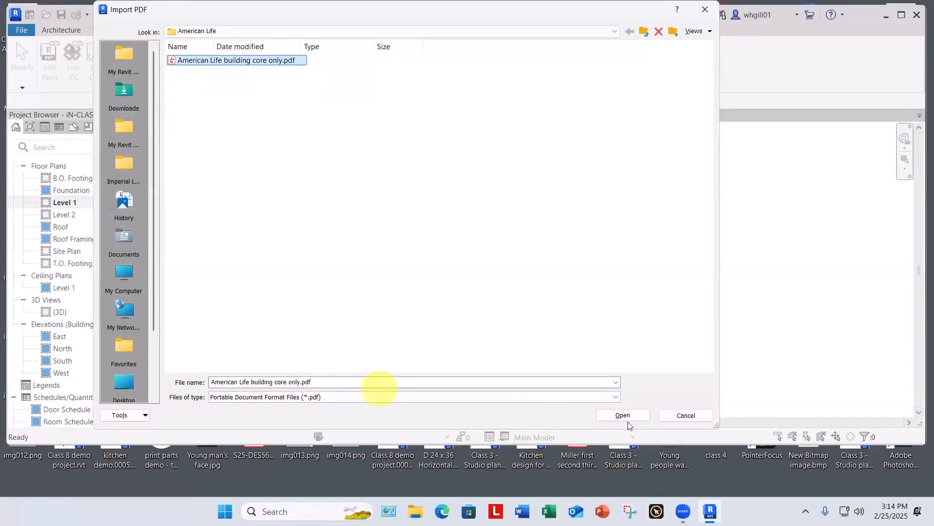
click(624, 416)
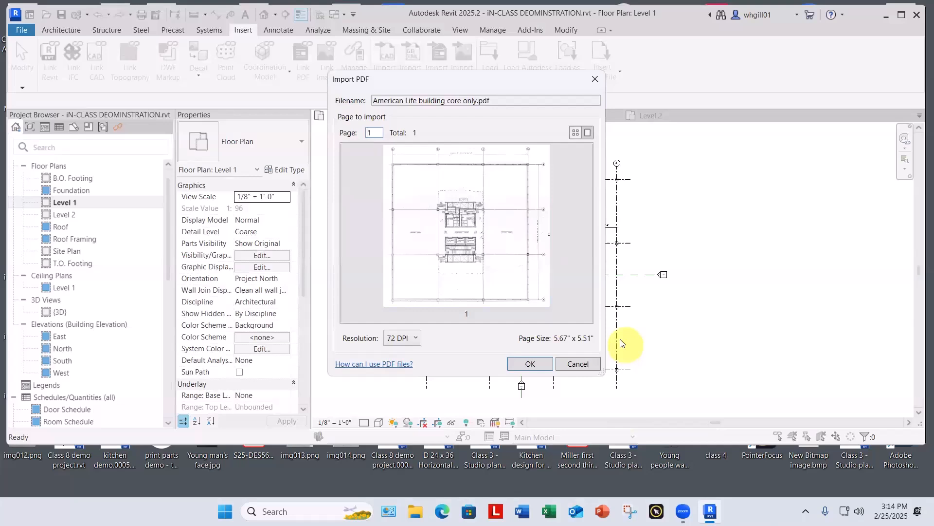
Step: Set the PDF import resolution to 300 DPI and place the image in the empty area east of the Level 1 grid
click(416, 339)
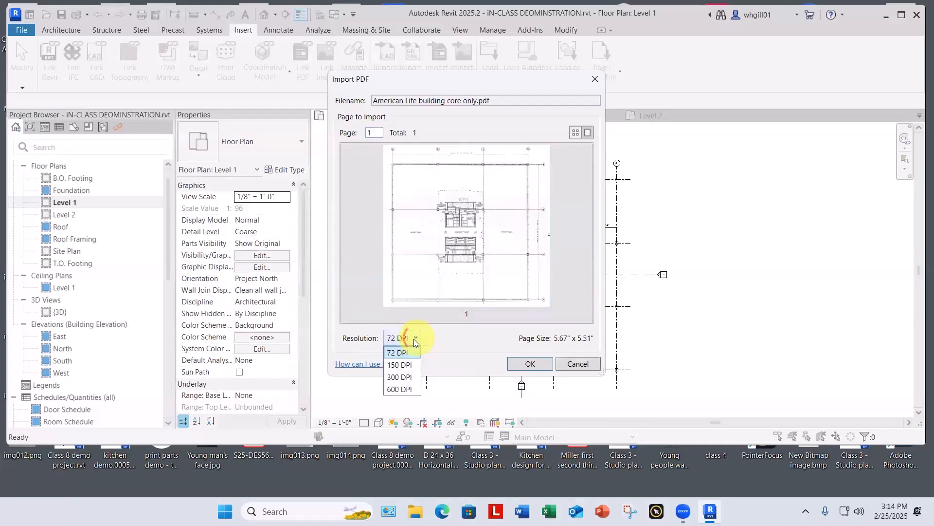
click(403, 378)
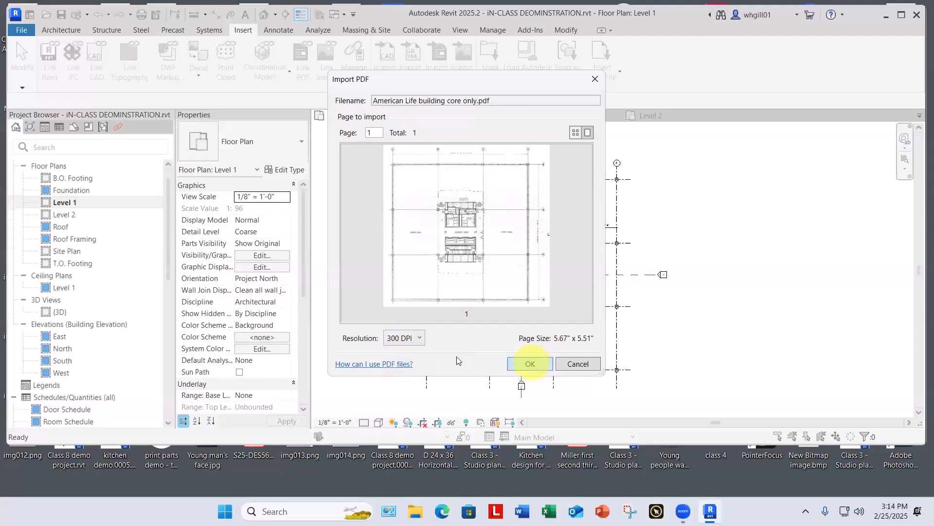
click(530, 366)
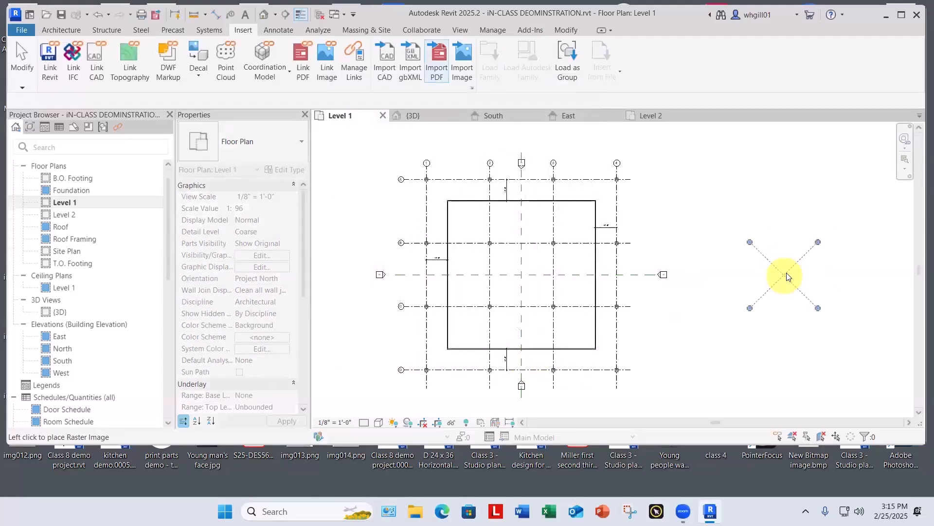
click(787, 272)
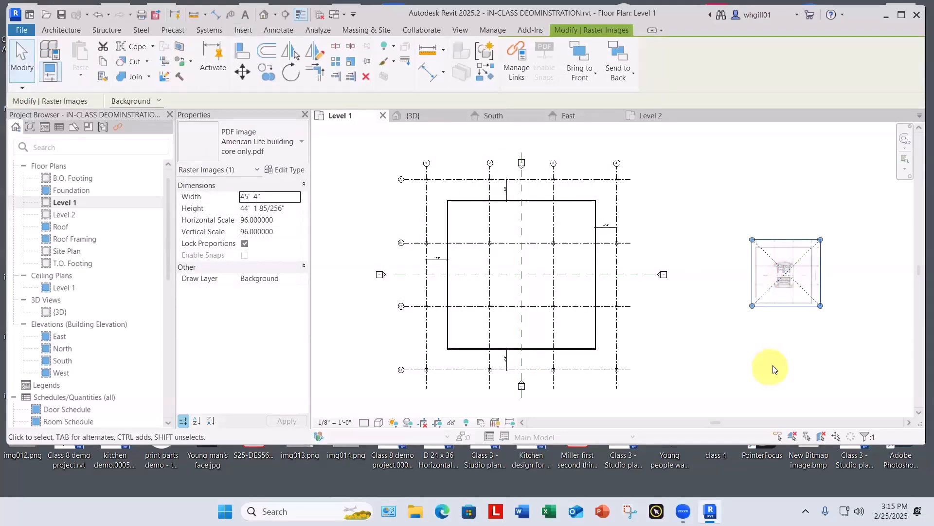
key(Escape)
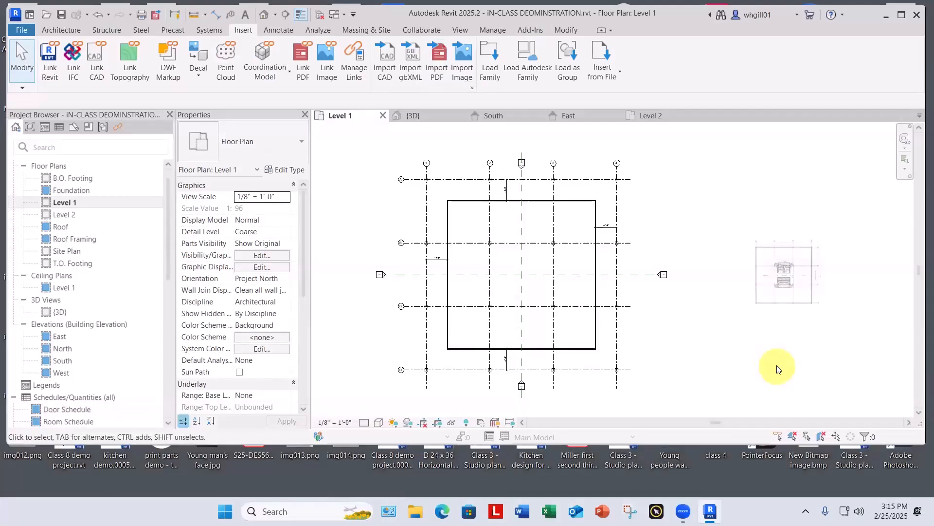
Step: Enlarge the imported PDF image to roughly twice its width by stretching its lower-left corner outward, and clear the selection
click(777, 306)
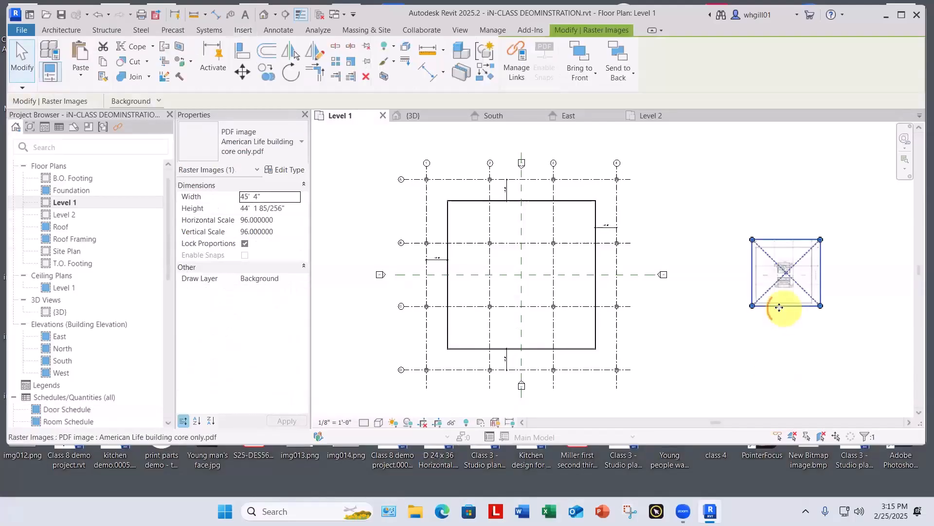
drag(753, 306, 709, 369)
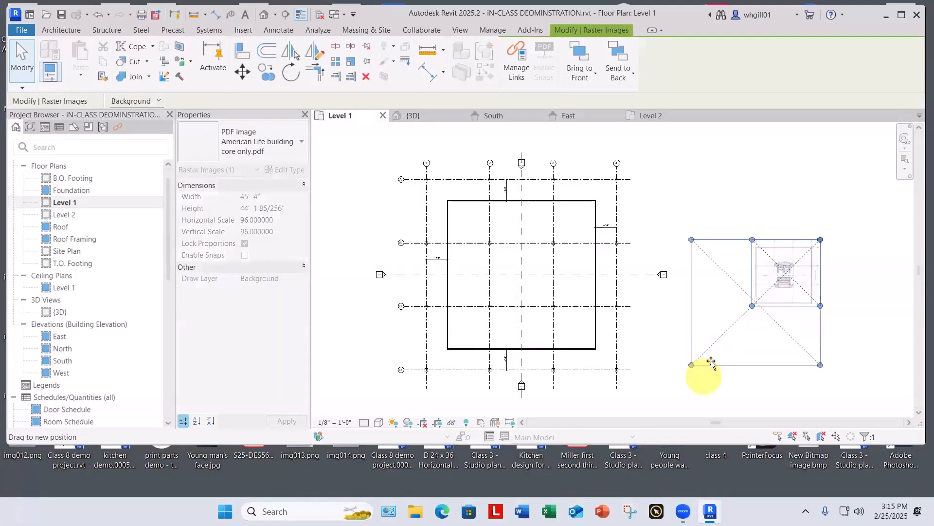
click(760, 200)
Step: Draw a horizontal detail line about 69' 3" long along PDF grid B, from the grid 11 column centre to the grid 5 column centre
scroll(732, 264, up, 5)
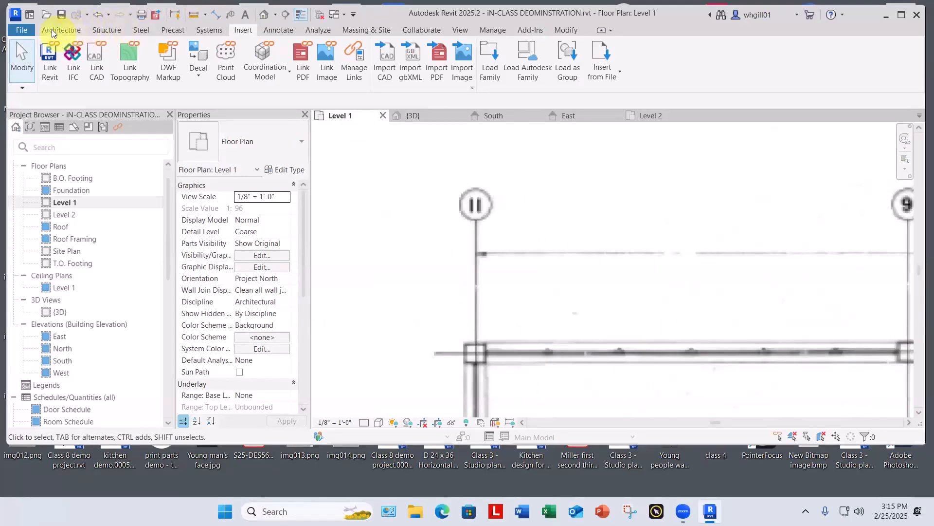
click(279, 31)
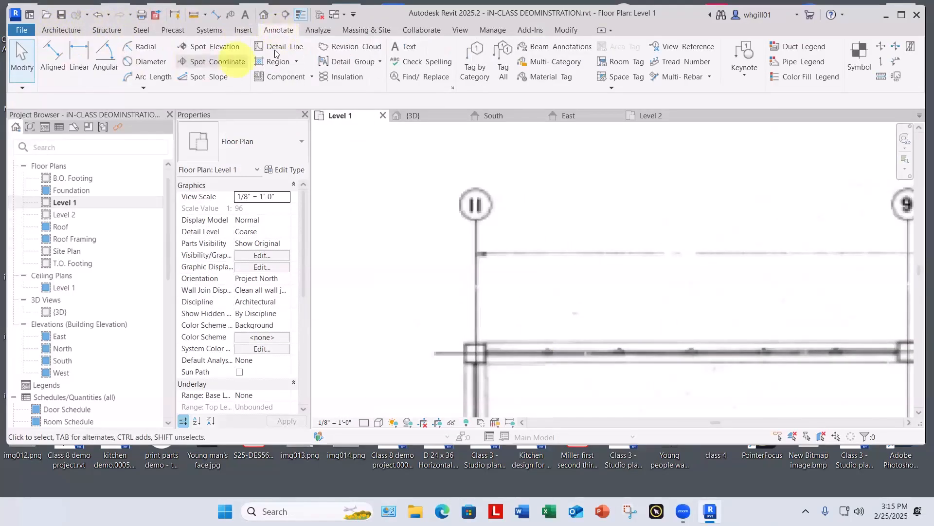
click(281, 49)
scroll(479, 329, up, 8)
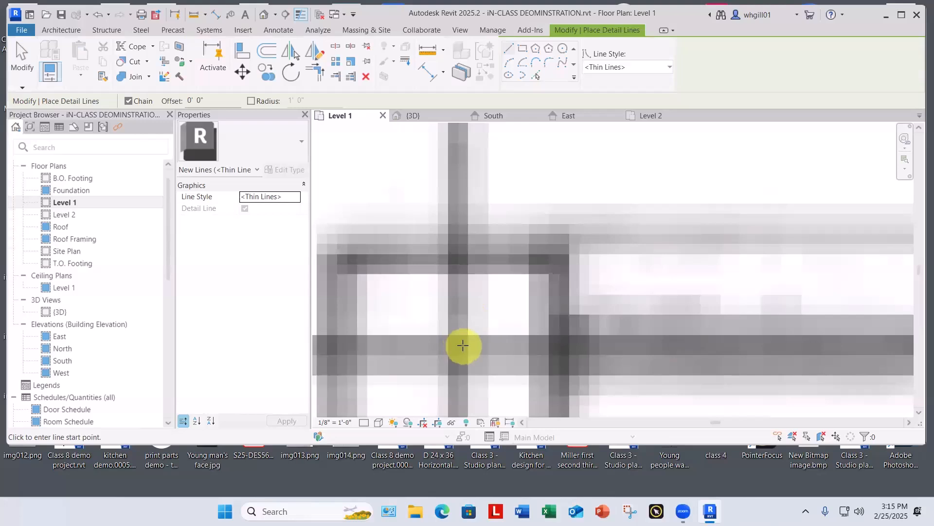
click(460, 345)
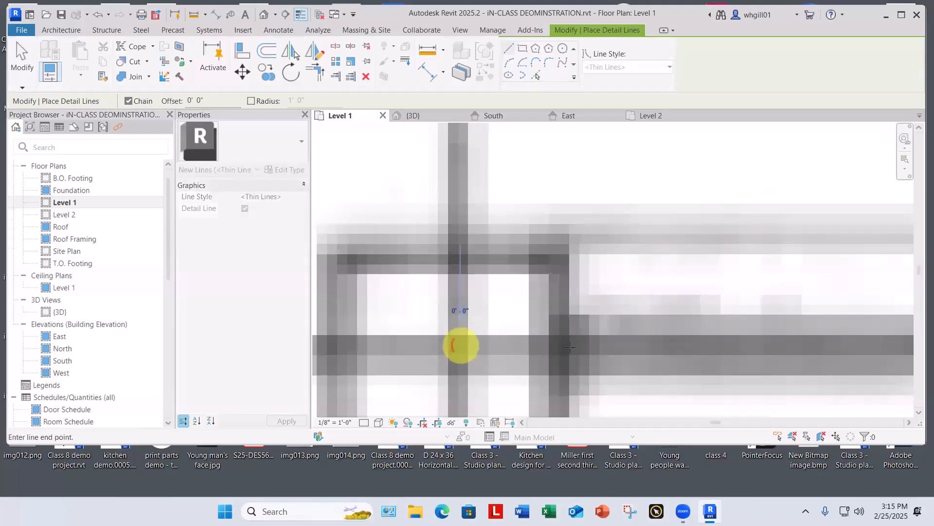
scroll(570, 344, down, 2)
scroll(584, 338, down, 5)
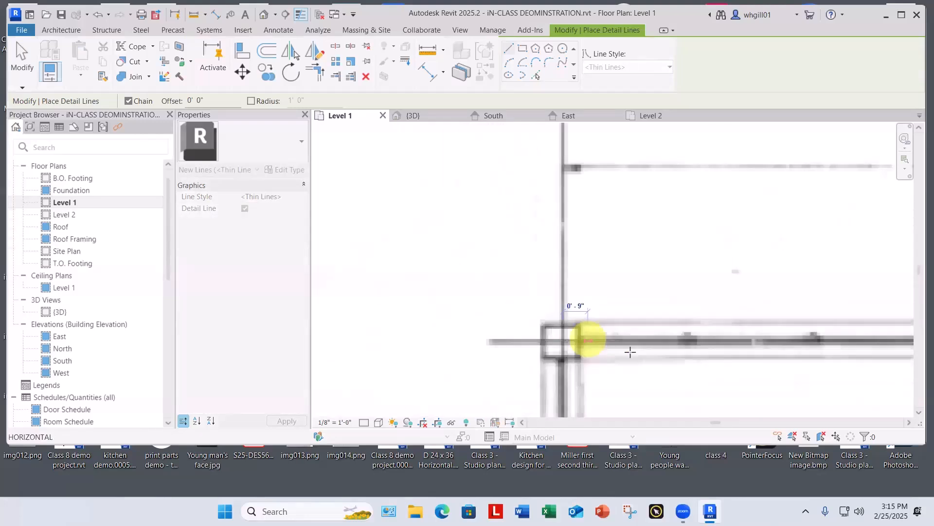
middle_drag(690, 358, 183, 355)
middle_drag(739, 360, 212, 362)
scroll(809, 359, up, 6)
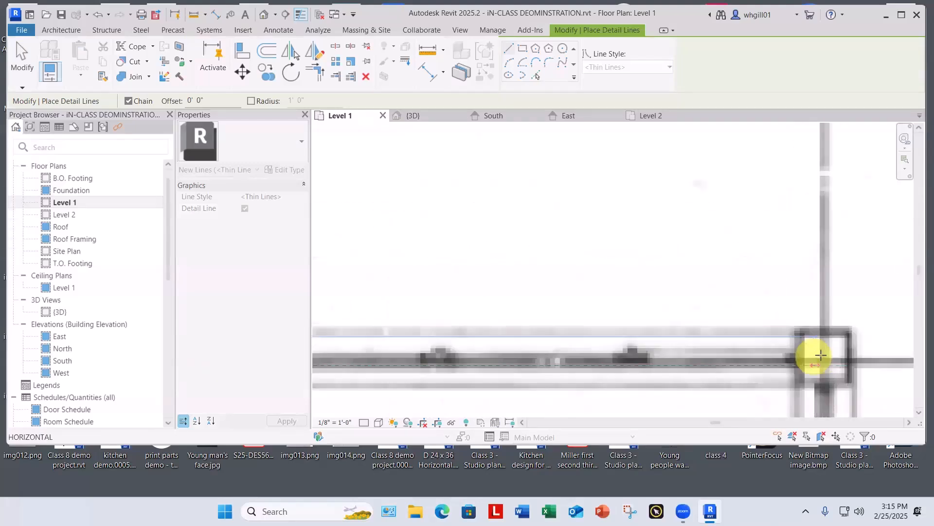
scroll(806, 369, up, 2)
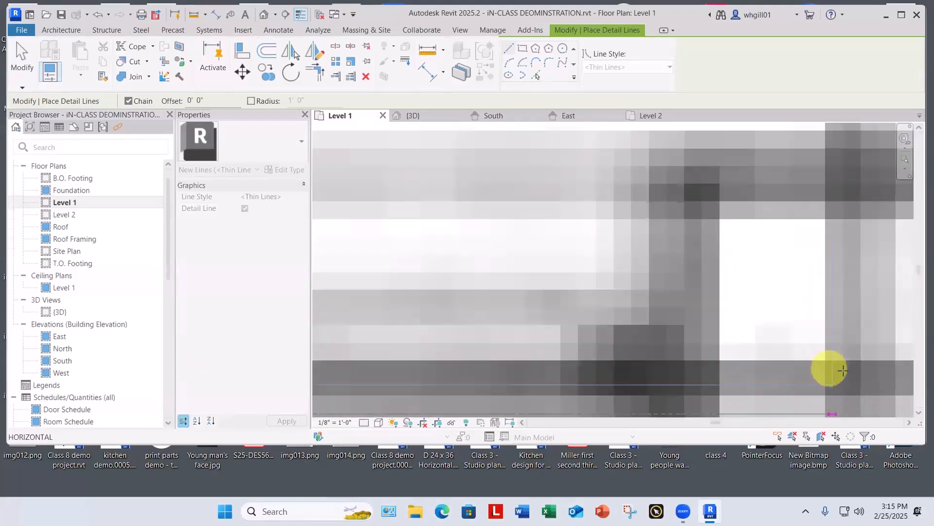
scroll(843, 374, down, 3)
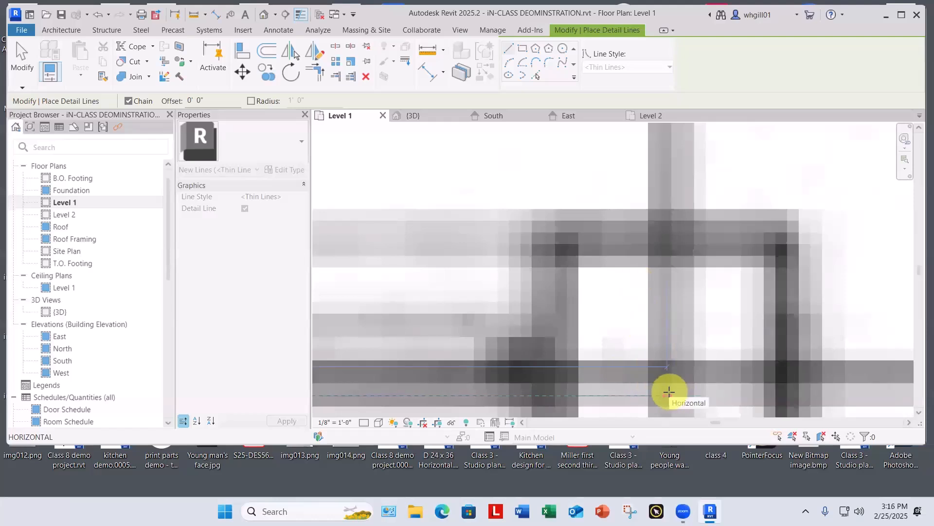
click(668, 394)
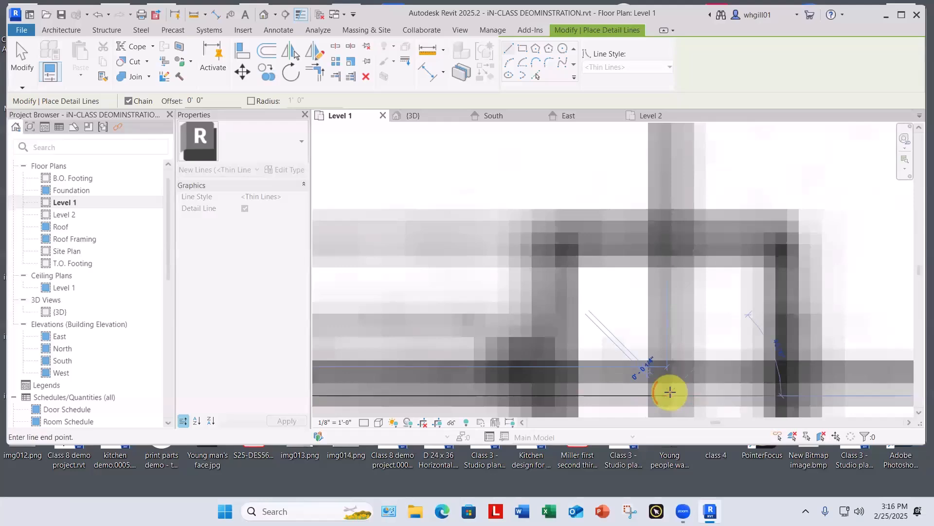
key(Escape)
key(Escape)
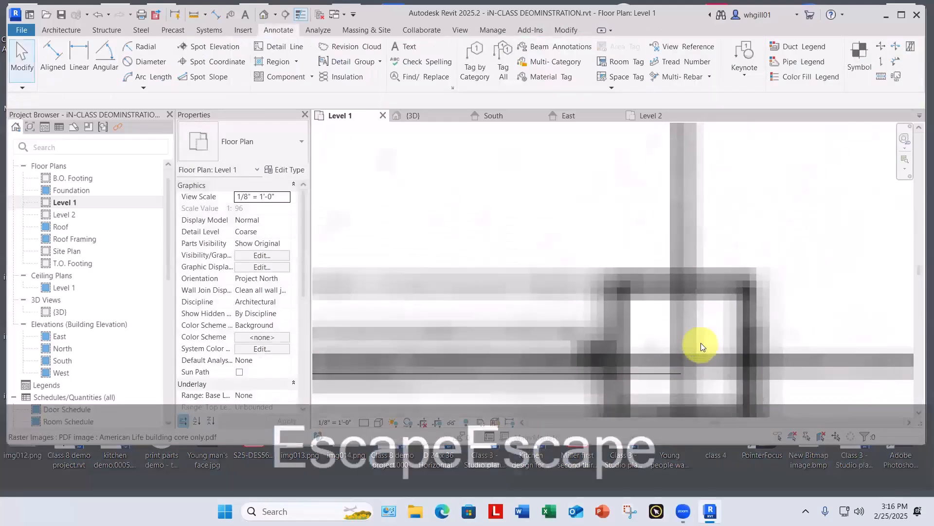
scroll(701, 342, down, 5)
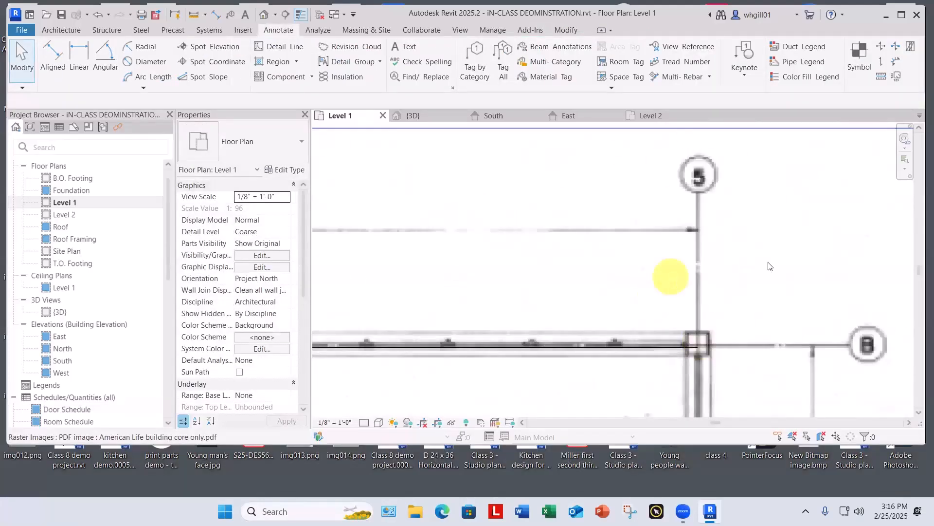
key(Escape)
key(Escape)
Step: Override the new detail line's graphics by element in this view, with a red projection line colour and line weight 5
scroll(776, 258, down, 1)
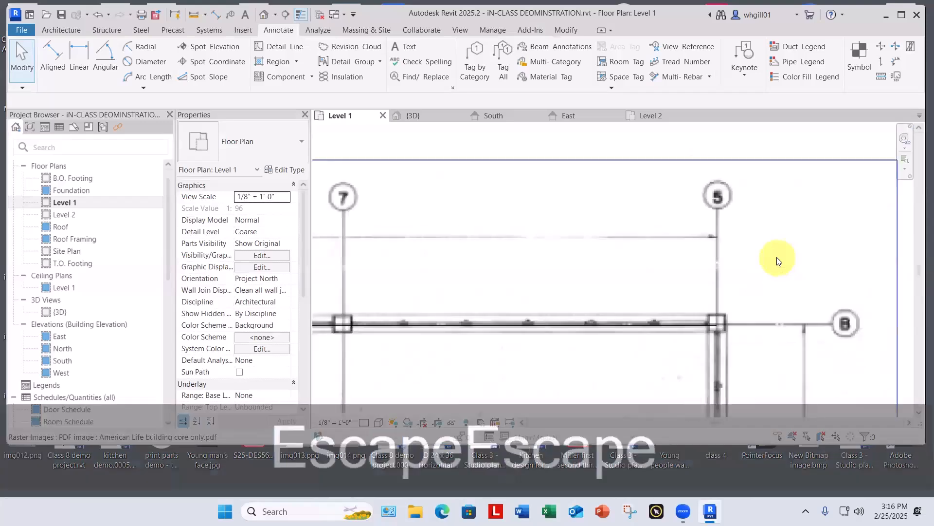
scroll(653, 331, down, 1)
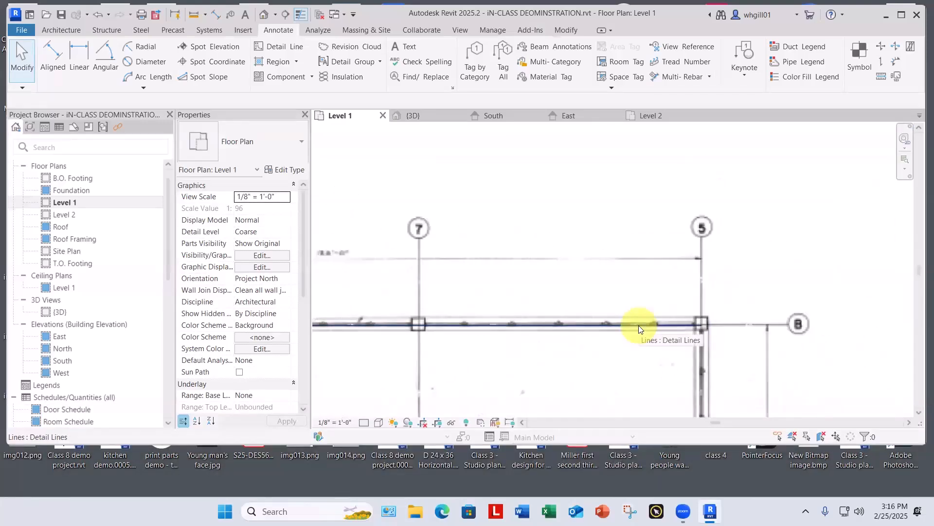
click(639, 325)
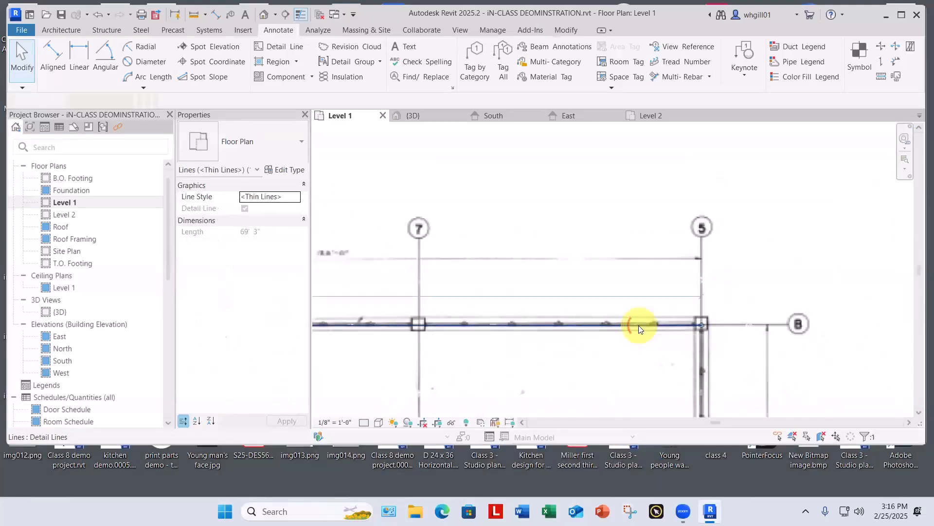
right_click(584, 166)
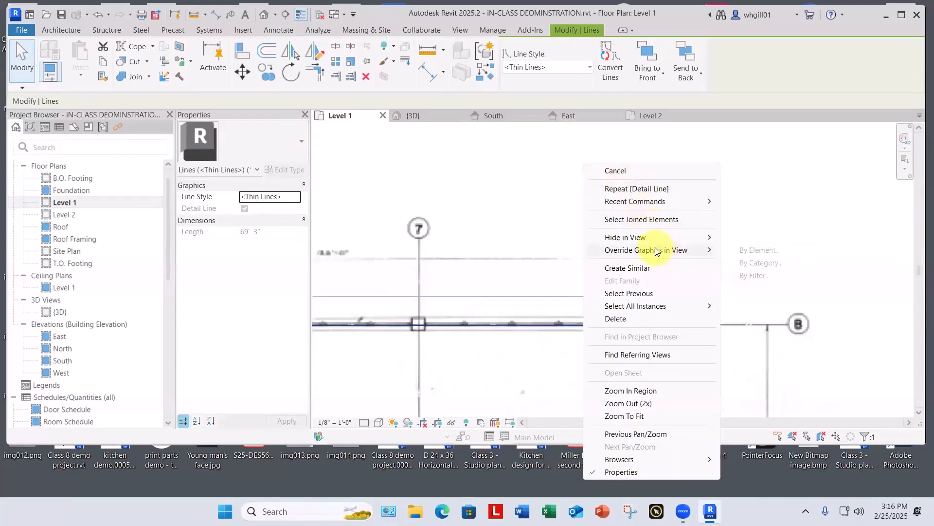
mouse_move(657, 250)
click(766, 251)
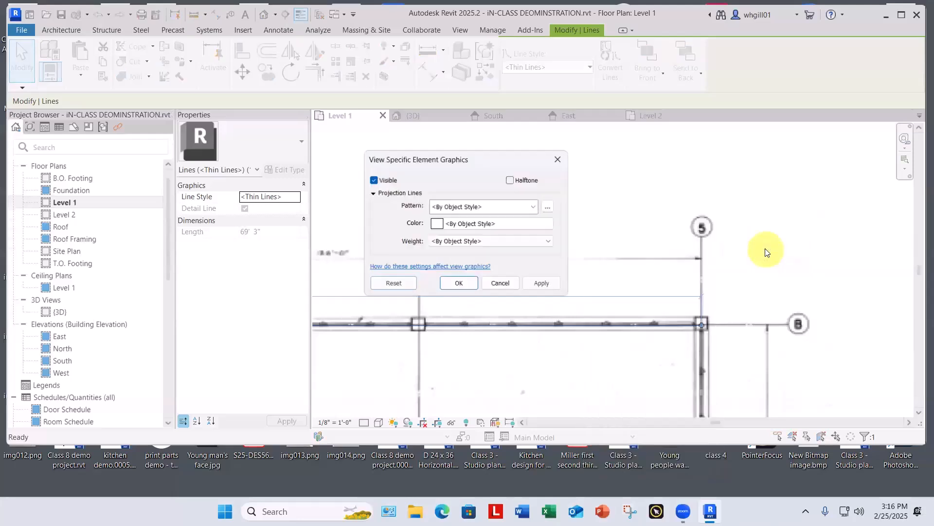
click(511, 223)
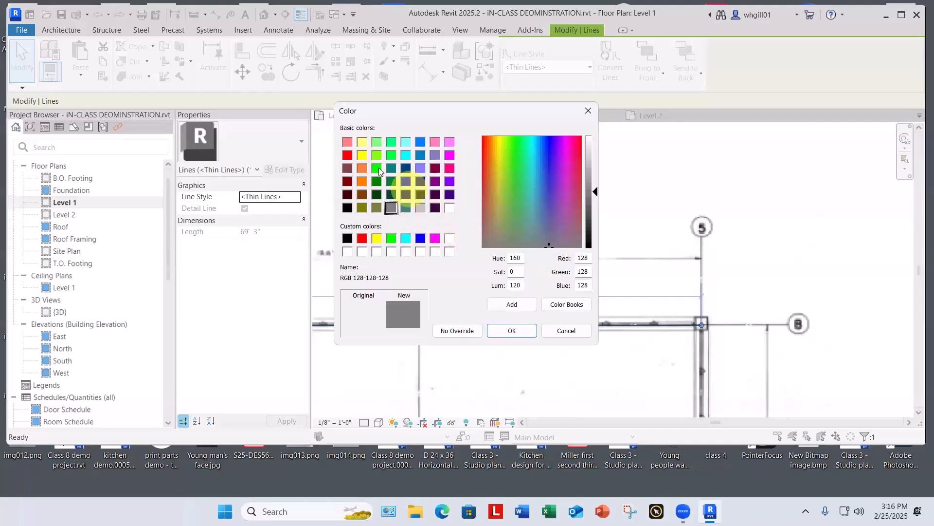
double_click(343, 157)
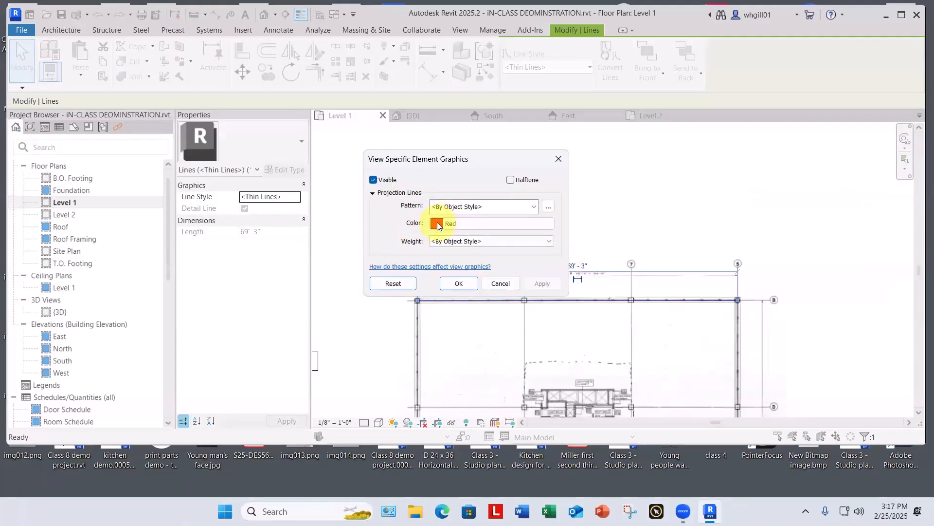
click(474, 242)
click(438, 294)
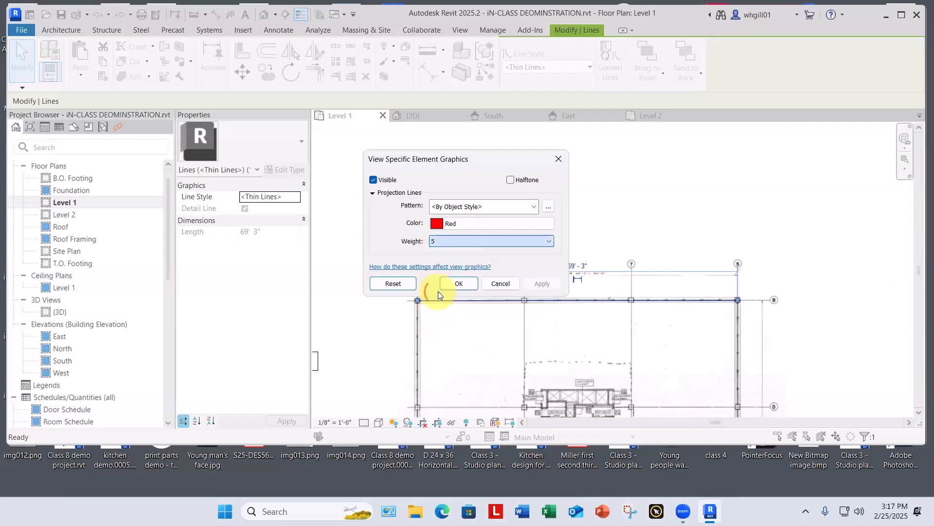
click(460, 283)
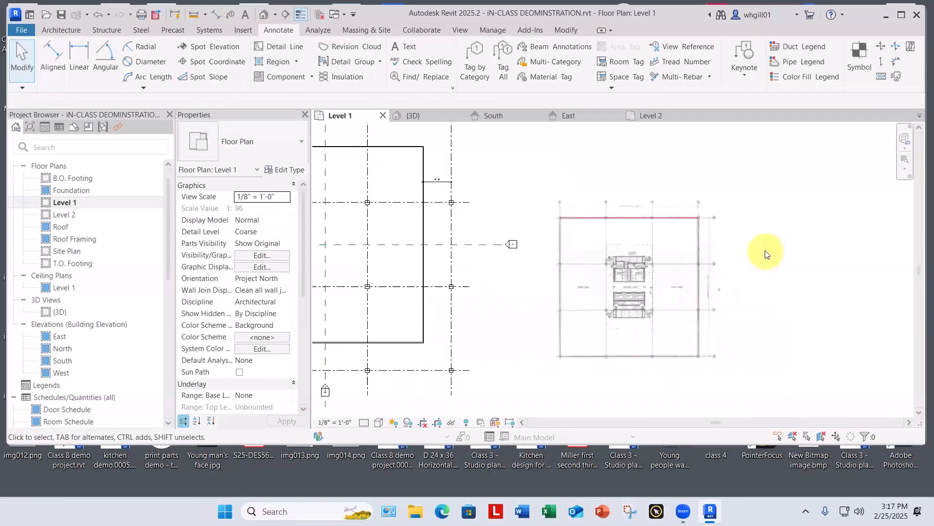
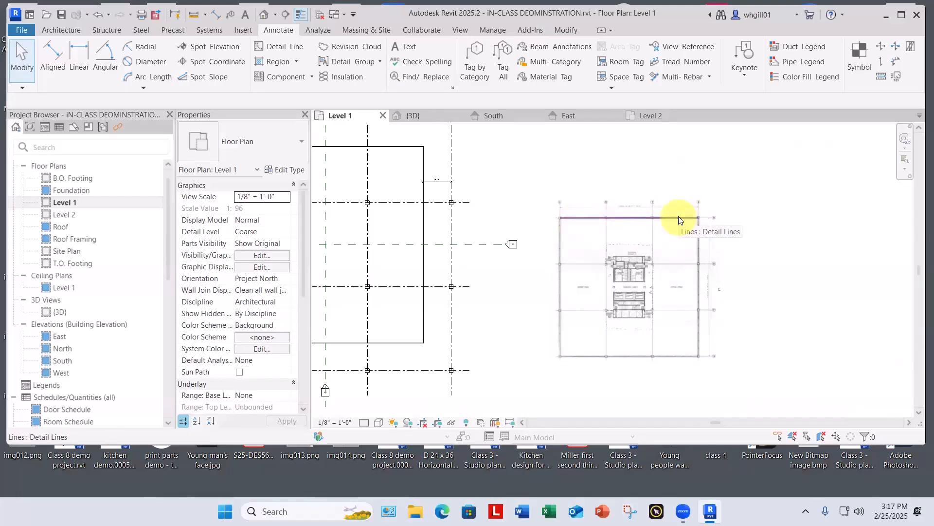
Step: Check the length of the red detail line on the PDF in its properties and clear the selection
key(Escape)
key(Escape)
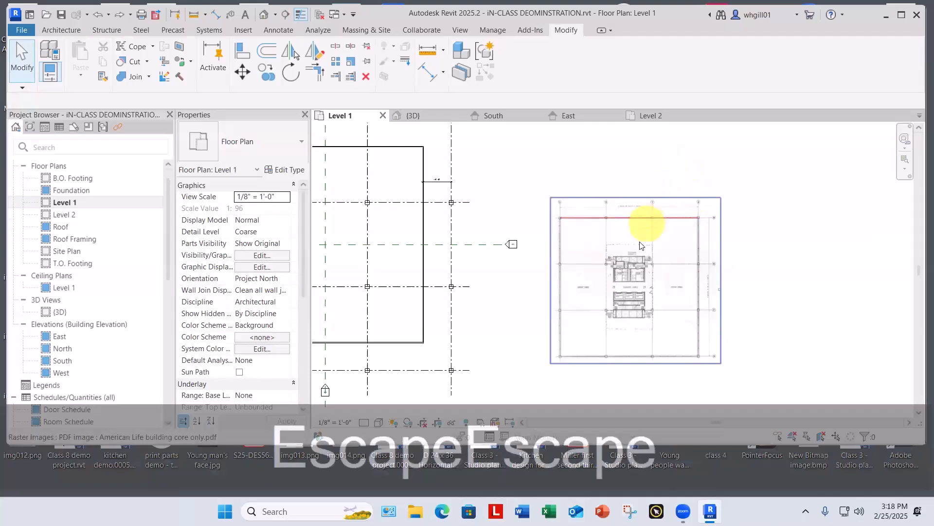
click(638, 218)
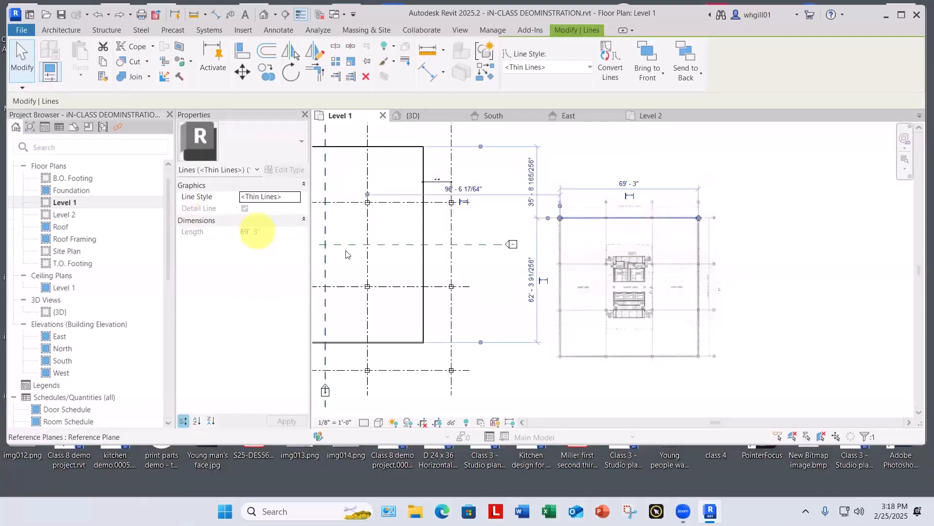
middle_drag(774, 197, 785, 197)
click(784, 197)
click(672, 218)
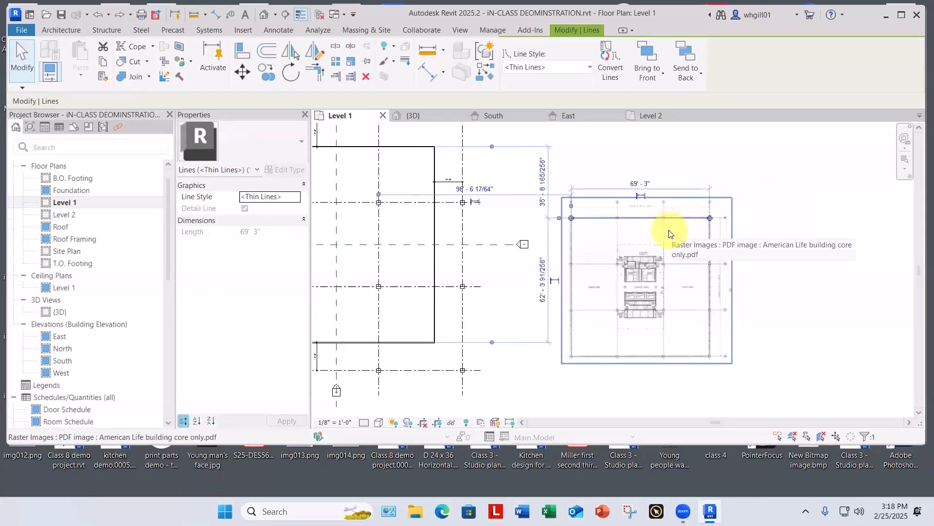
click(783, 171)
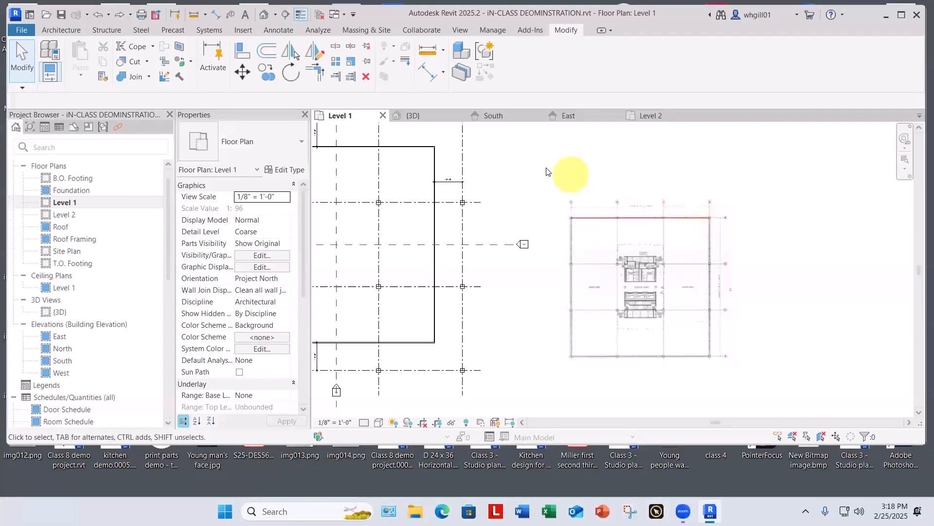
Step: Scale the PDF image and detail line together graphically from the line's west endpoint, making the line 126' long
drag(546, 168, 789, 411)
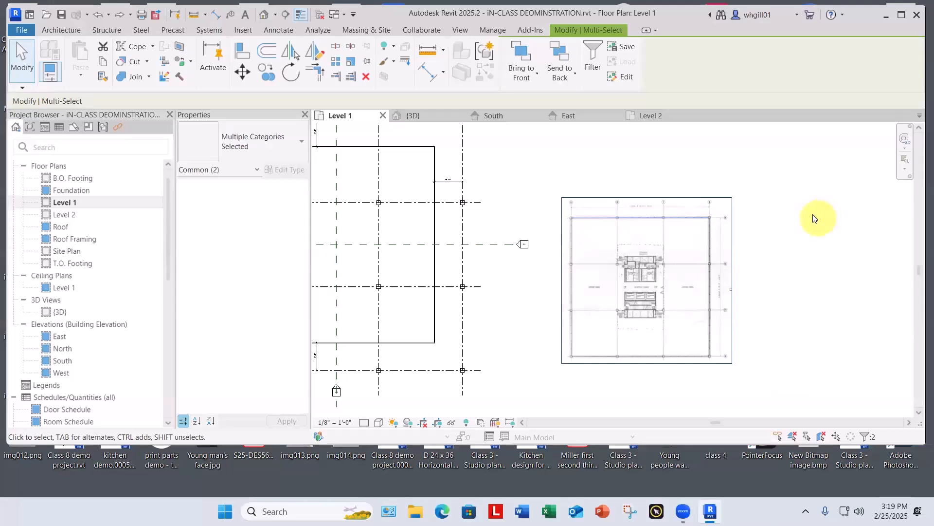
click(780, 211)
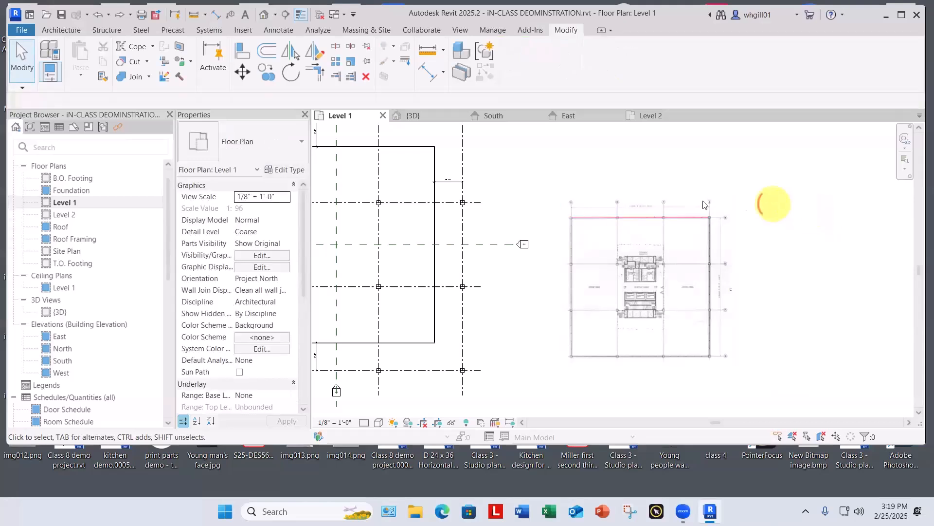
drag(729, 404, 755, 411)
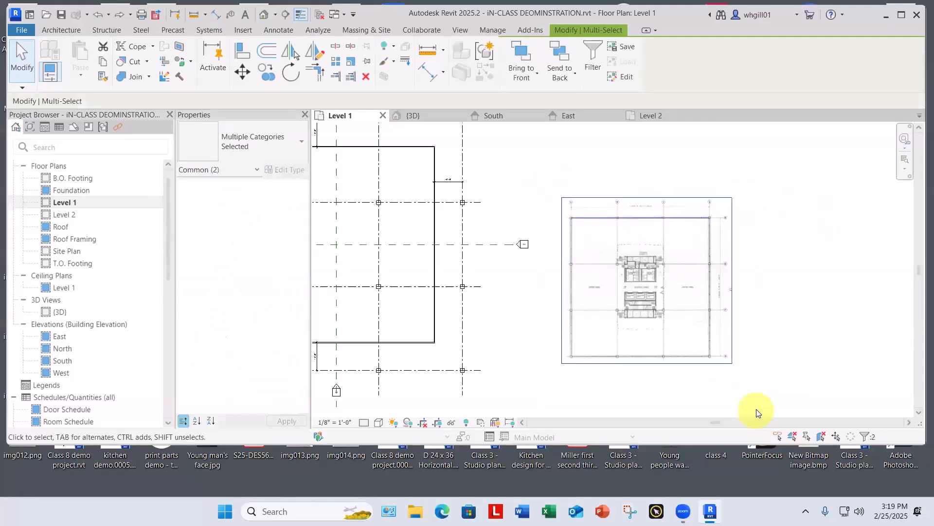
click(352, 62)
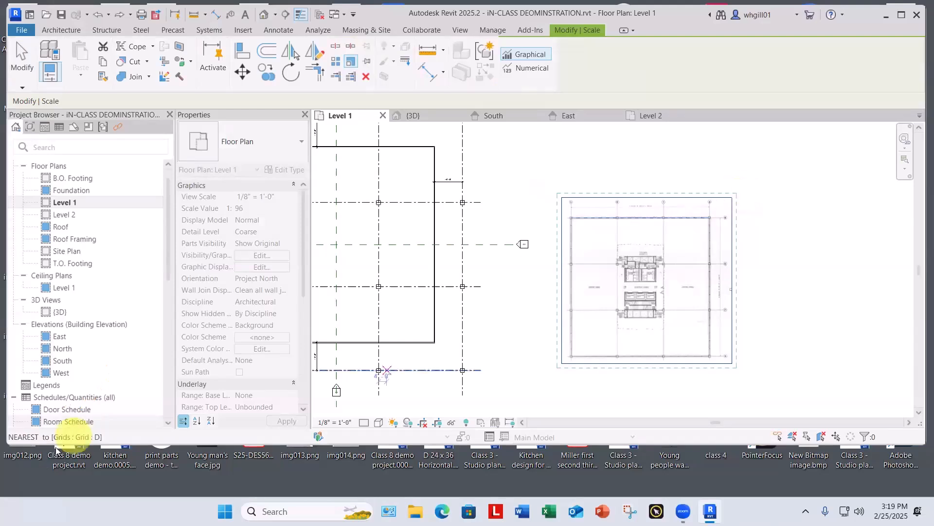
click(572, 218)
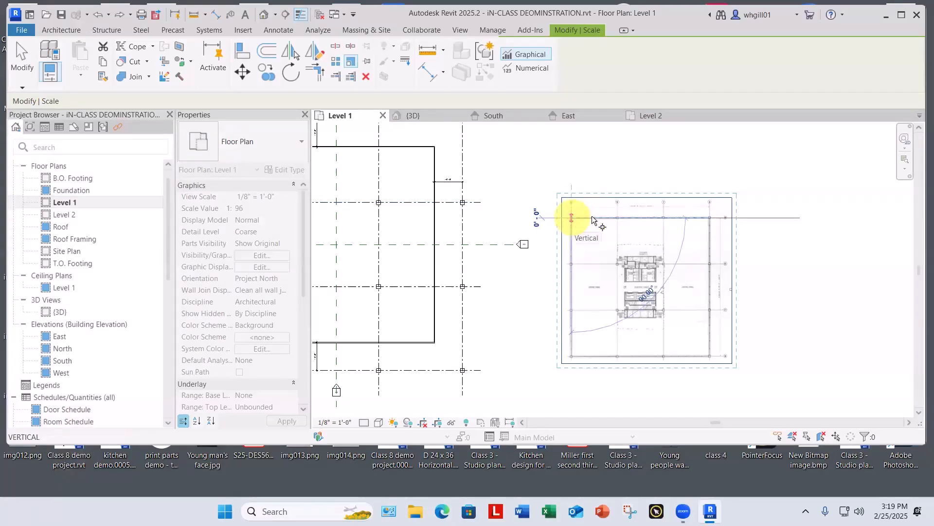
click(710, 216)
text(1)
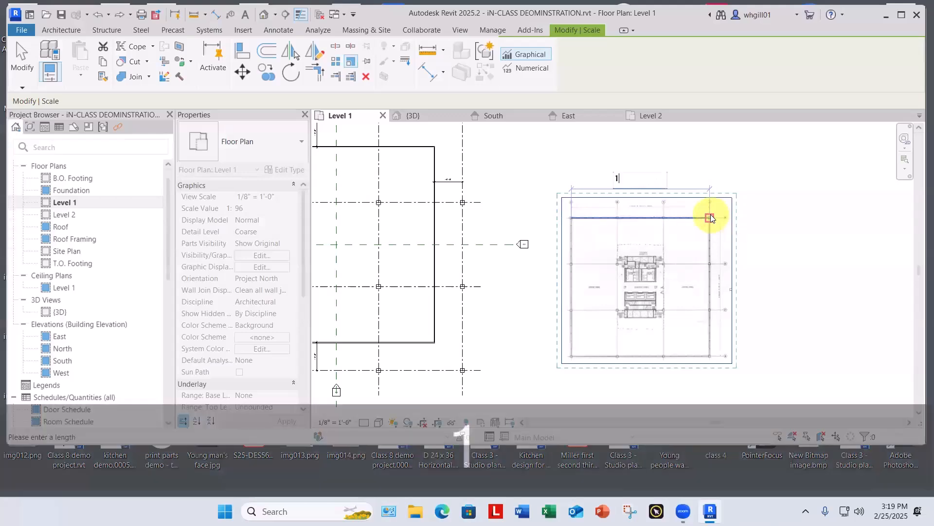
text(26)
key(Return)
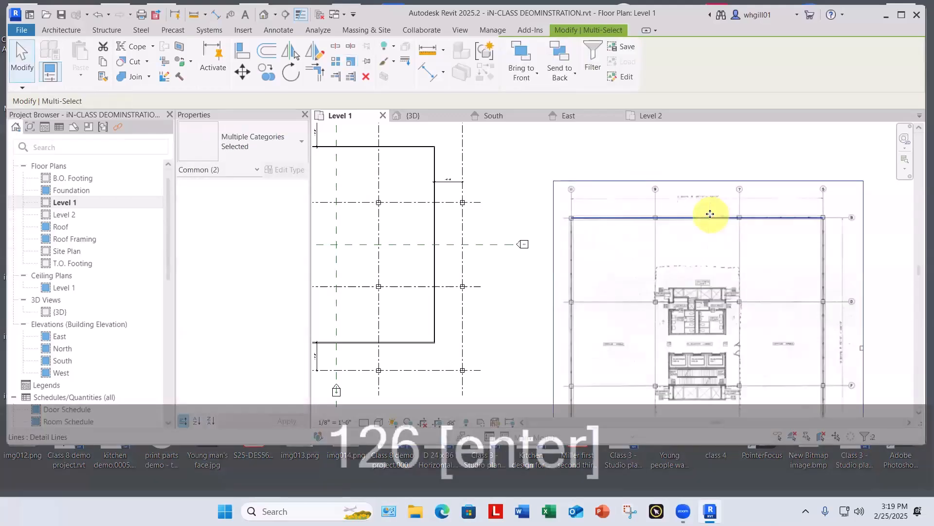
click(524, 250)
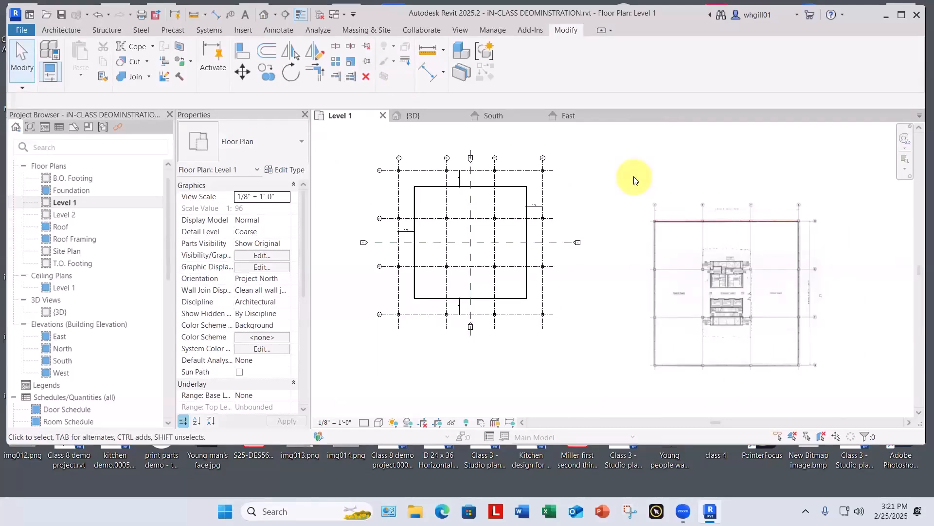
Step: Verify the scaled detail line's length and examine how the PDF core is oriented relative to the Level 1 plan
click(689, 221)
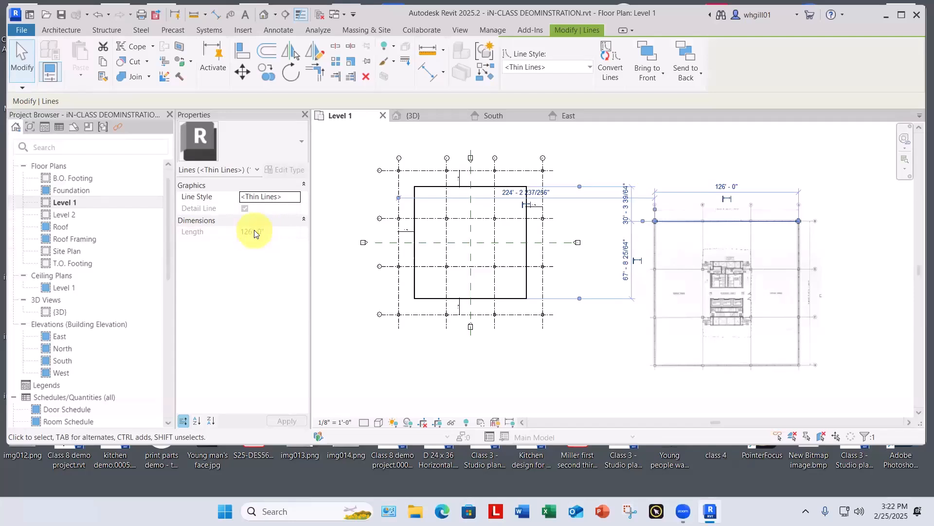
click(653, 164)
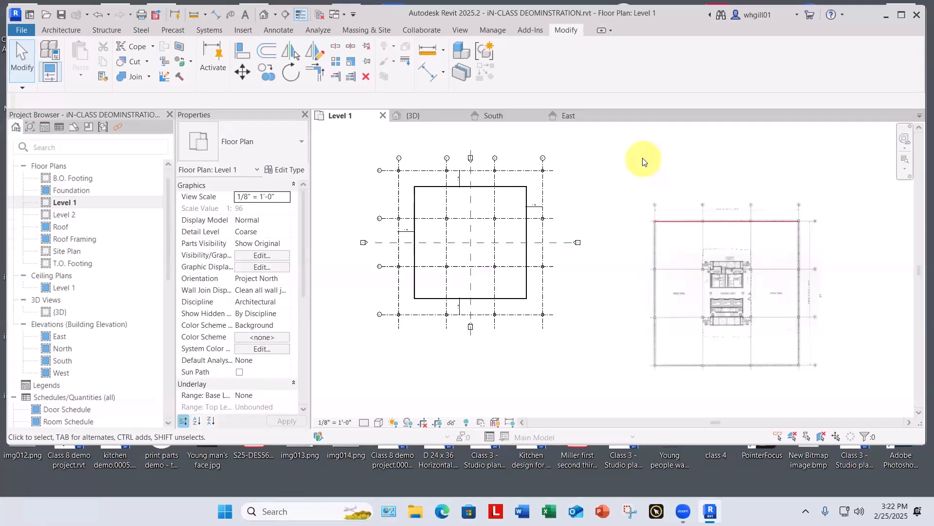
scroll(689, 333, up, 2)
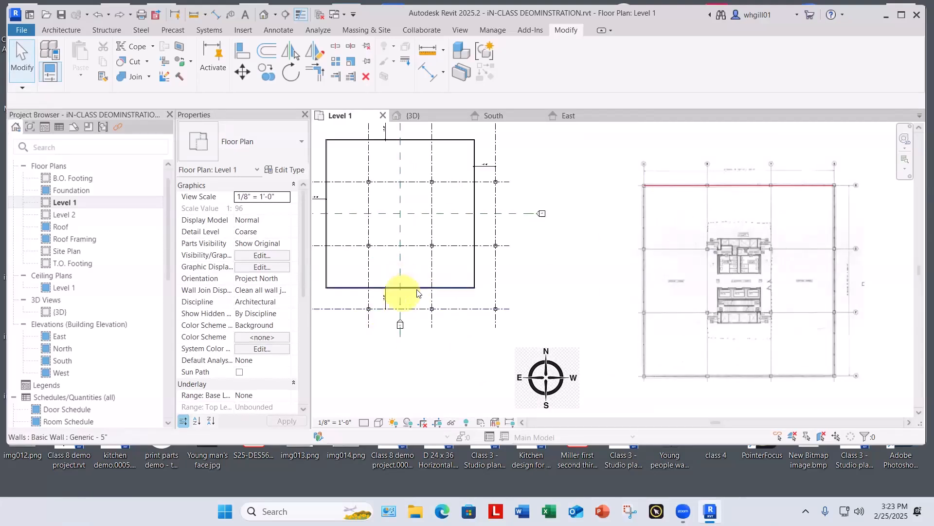
click(688, 285)
scroll(900, 270, up, 6)
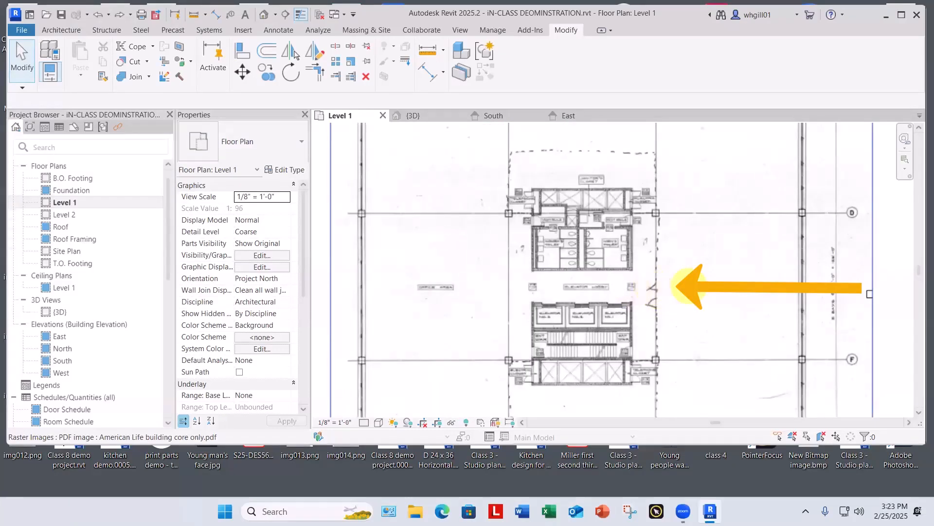
scroll(677, 290, down, 8)
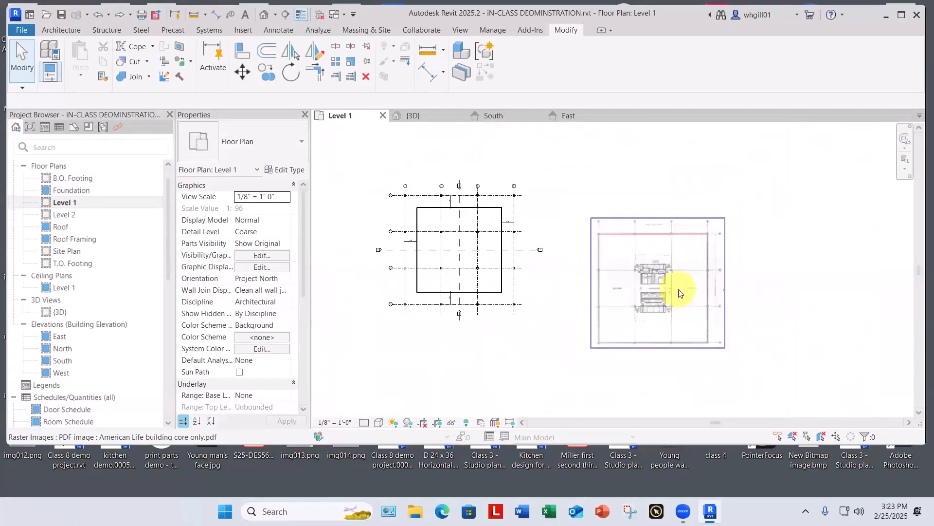
click(760, 296)
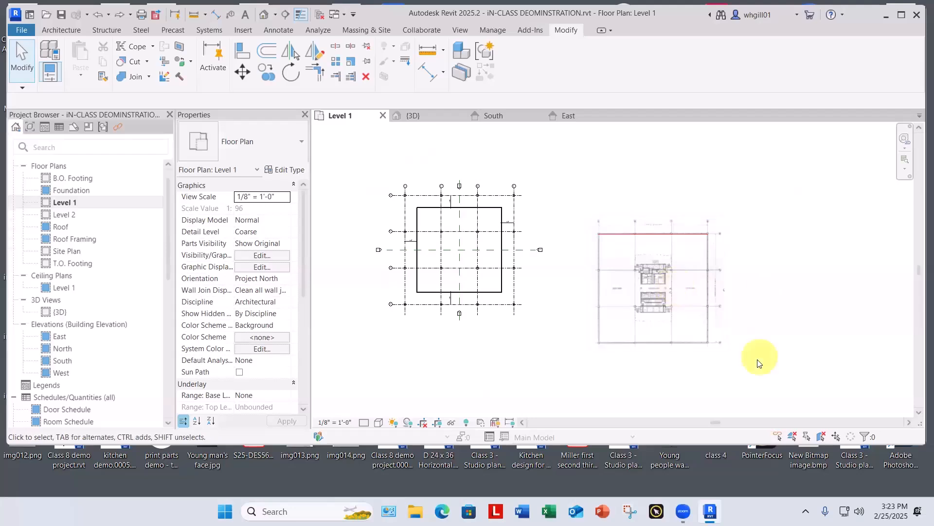
Step: Rotate the PDF image and detail line together 90° clockwise about their centre
drag(764, 364, 579, 188)
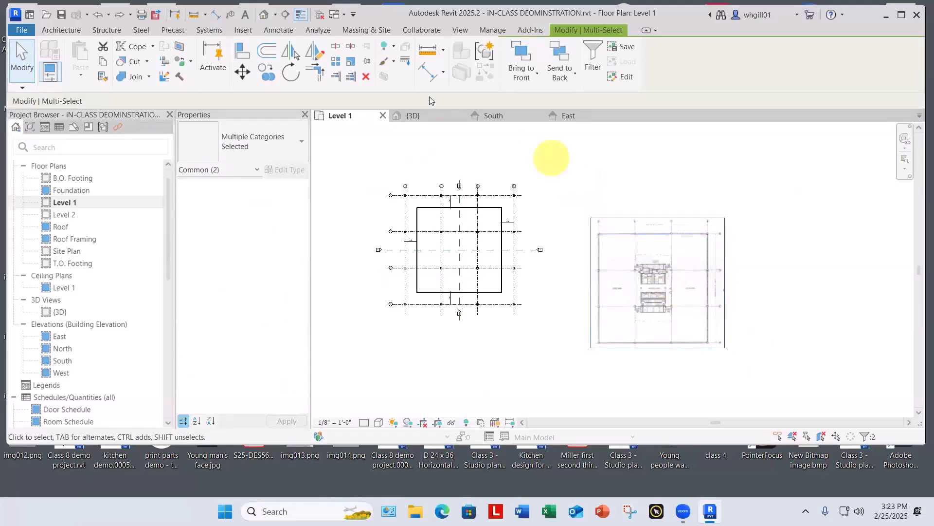
click(290, 73)
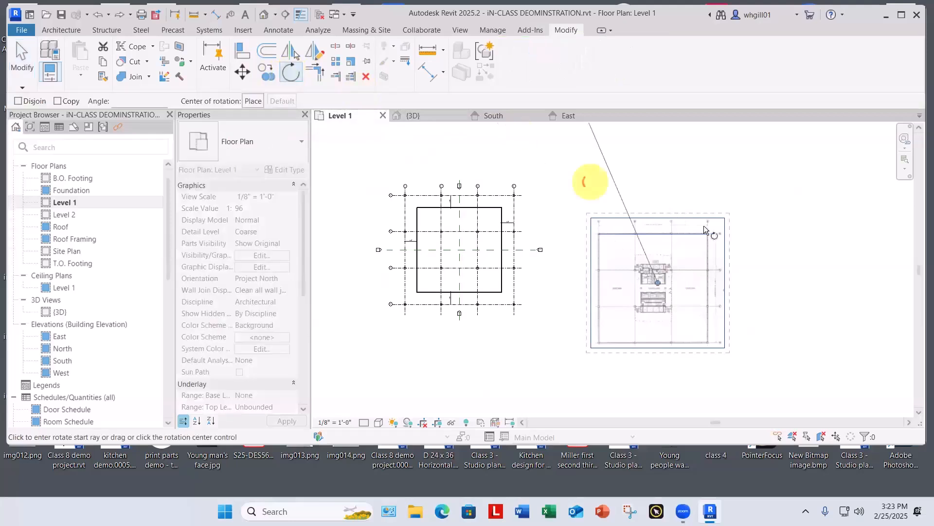
click(658, 194)
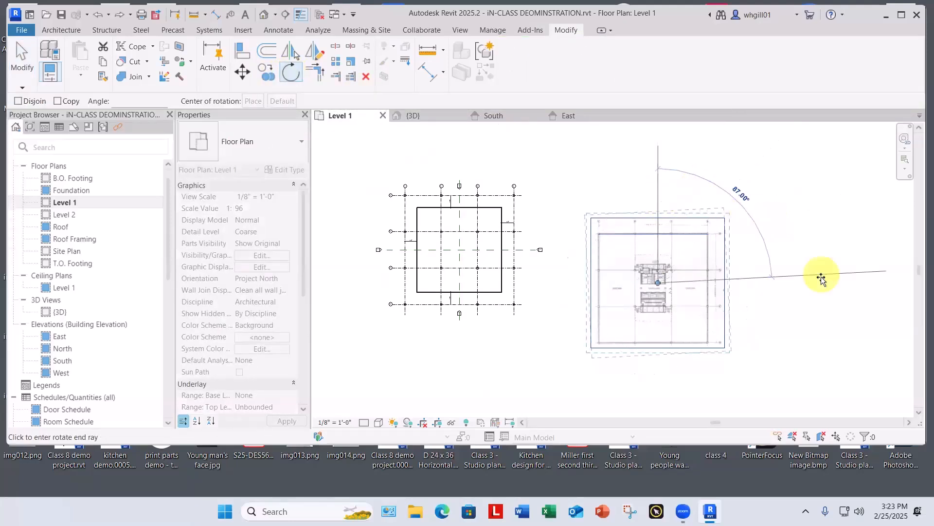
click(823, 283)
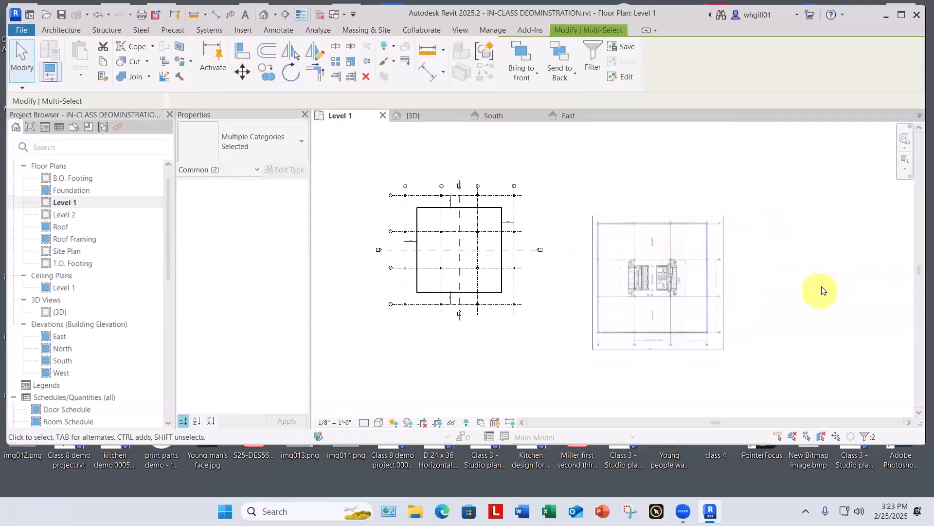
click(821, 291)
scroll(749, 265, up, 3)
scroll(750, 266, down, 4)
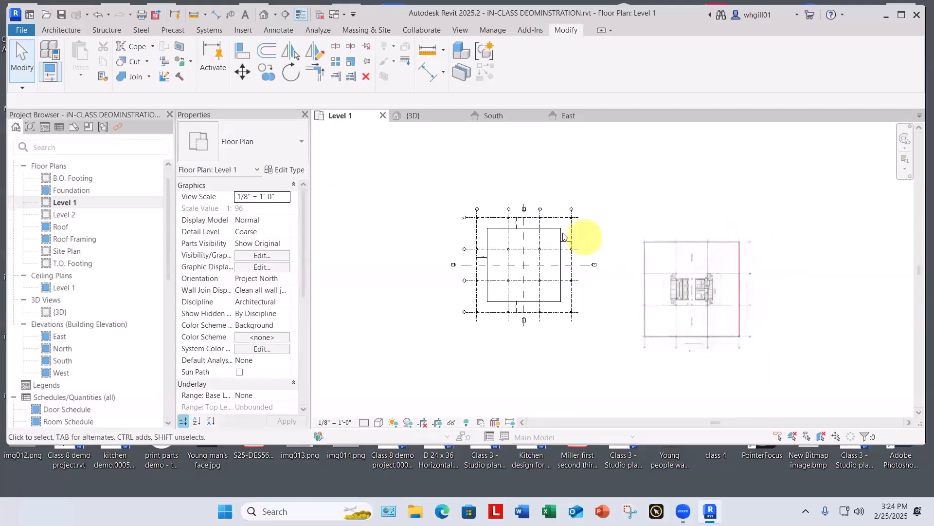
Step: Move the PDF image and detail line from the PDF's north-east column centre to the column centre at grids A and 4
click(626, 229)
drag(702, 323, 794, 376)
scroll(730, 205, up, 1)
scroll(738, 215, up, 2)
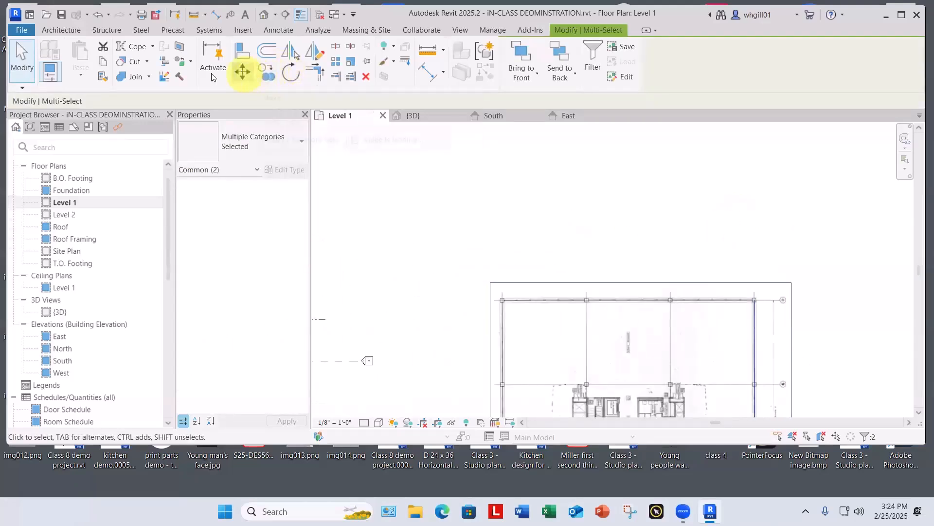
click(240, 71)
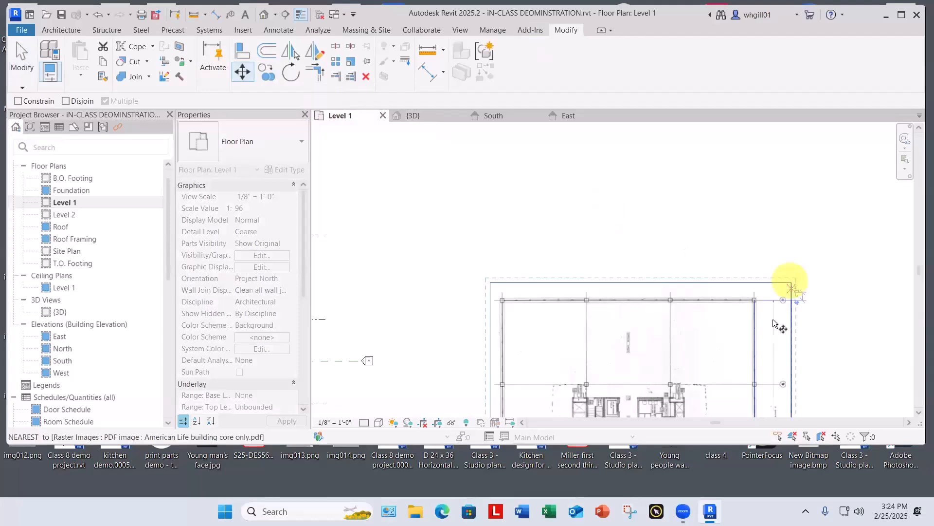
scroll(774, 282, up, 3)
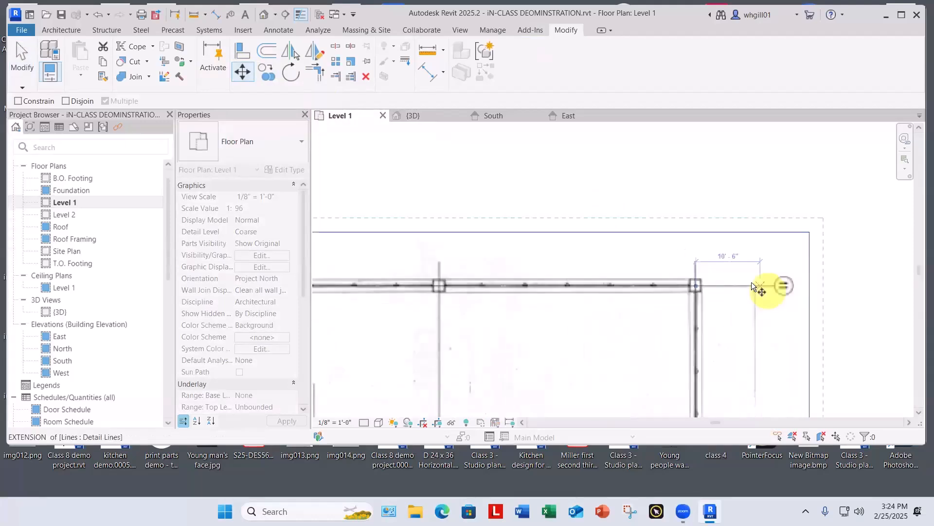
click(698, 285)
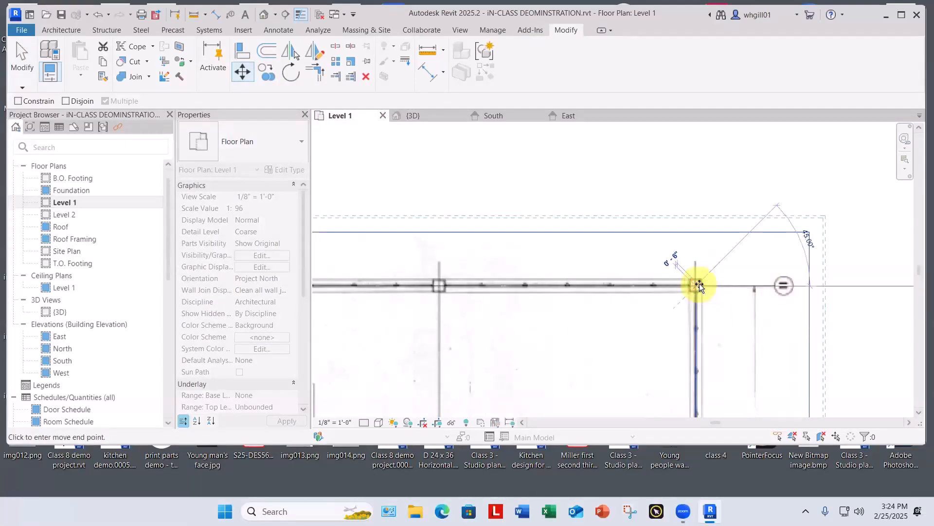
scroll(698, 284, down, 4)
middle_drag(541, 207, 767, 313)
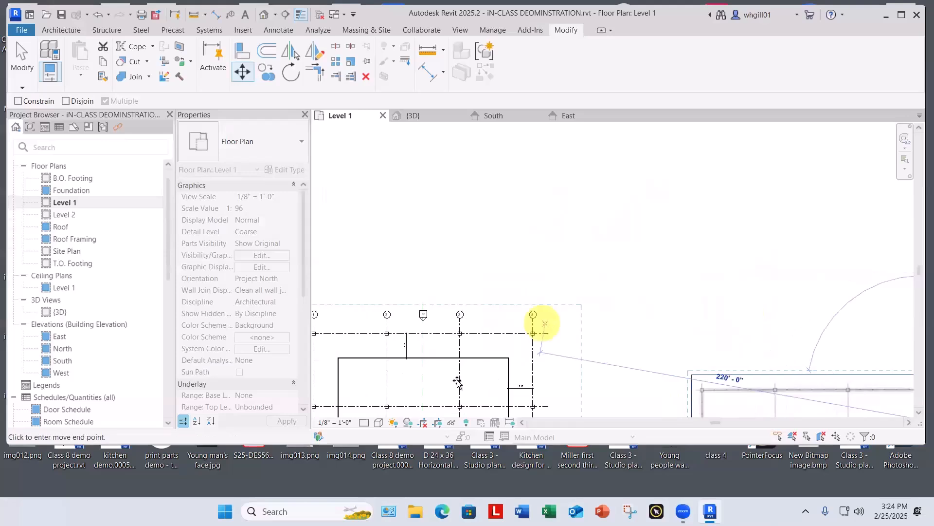
scroll(543, 323, up, 5)
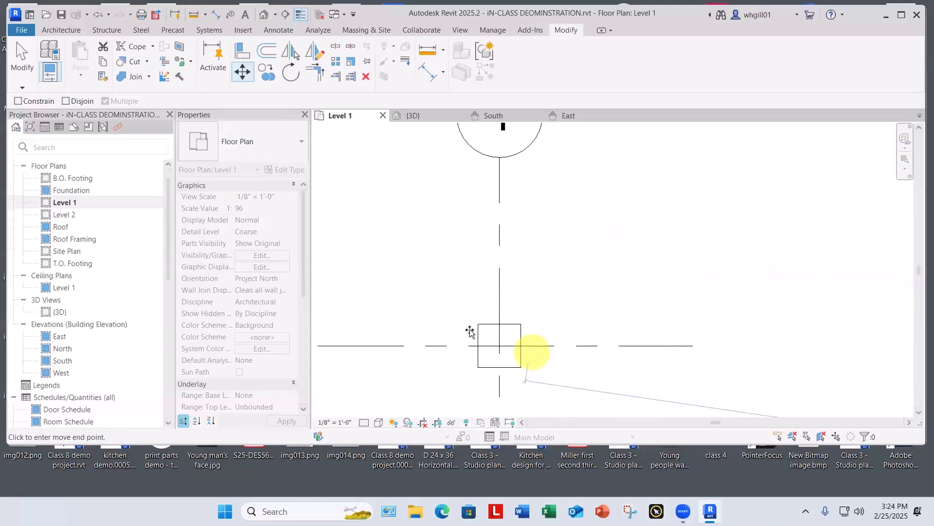
scroll(470, 332, up, 2)
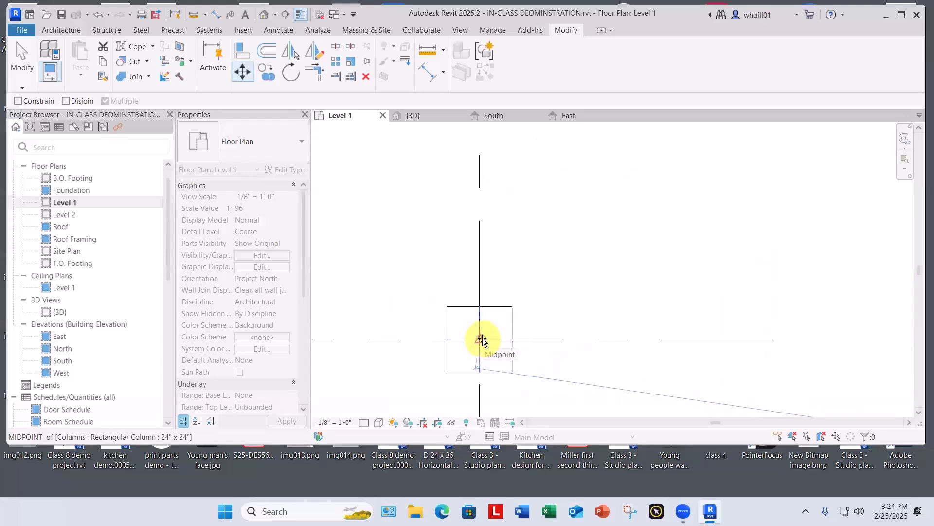
click(482, 338)
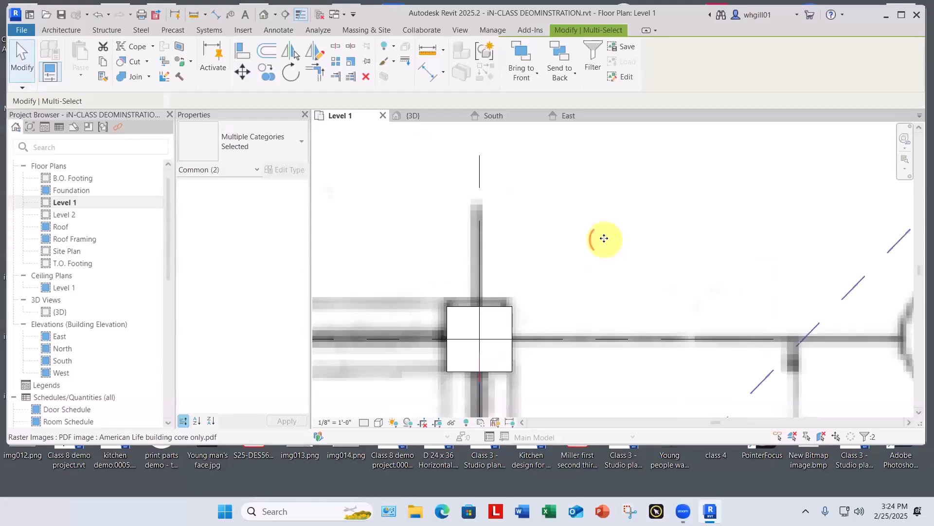
key(Escape)
key(Escape)
Step: Examine the PDF's alignment with the model grid and inspect the core's stair, elevator and shaft walls up close
scroll(604, 238, down, 4)
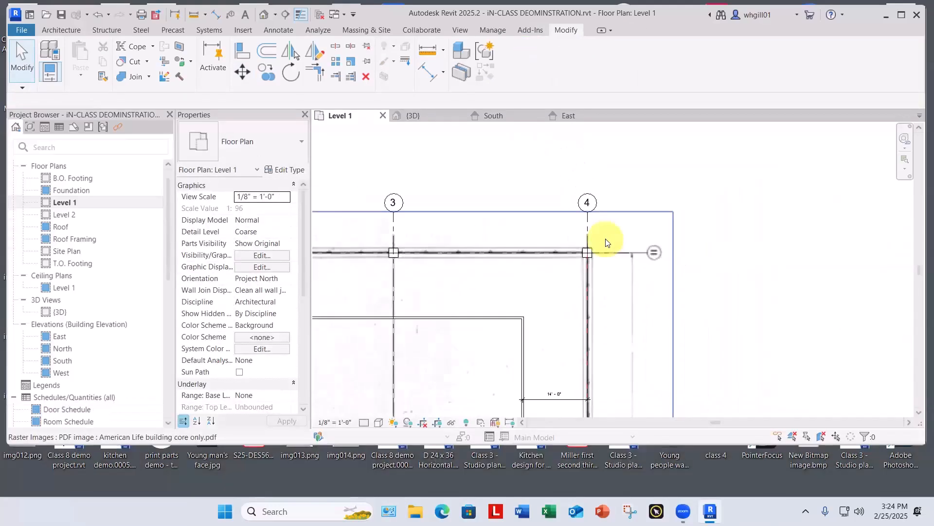
scroll(605, 240, down, 5)
middle_drag(720, 308, 800, 252)
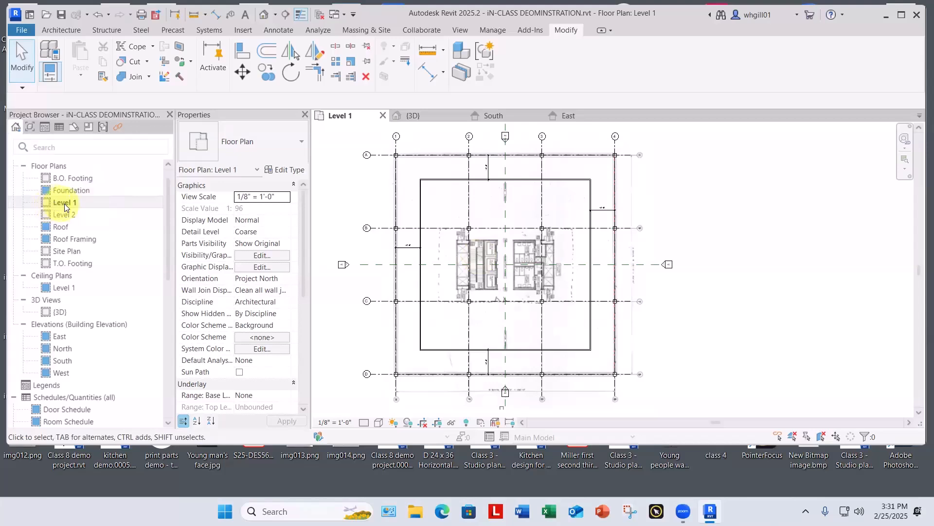
scroll(478, 261, up, 5)
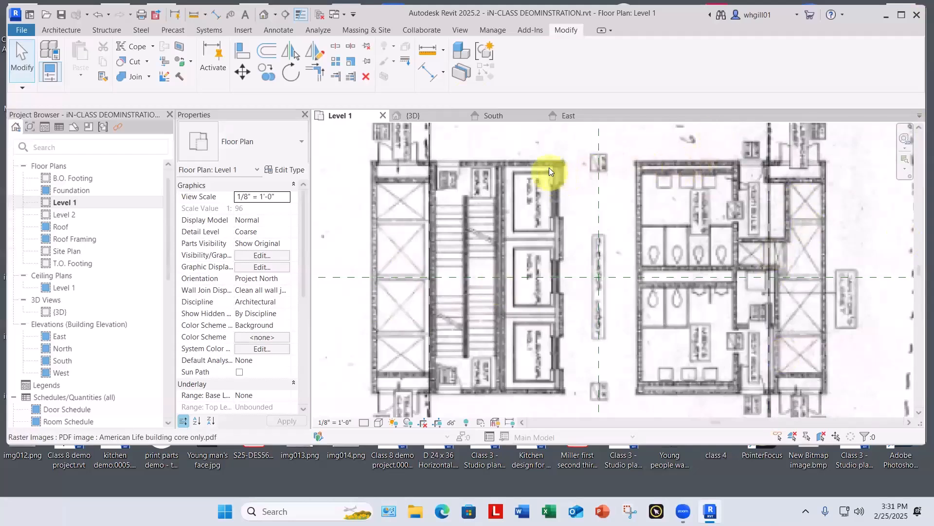
scroll(360, 144, up, 2)
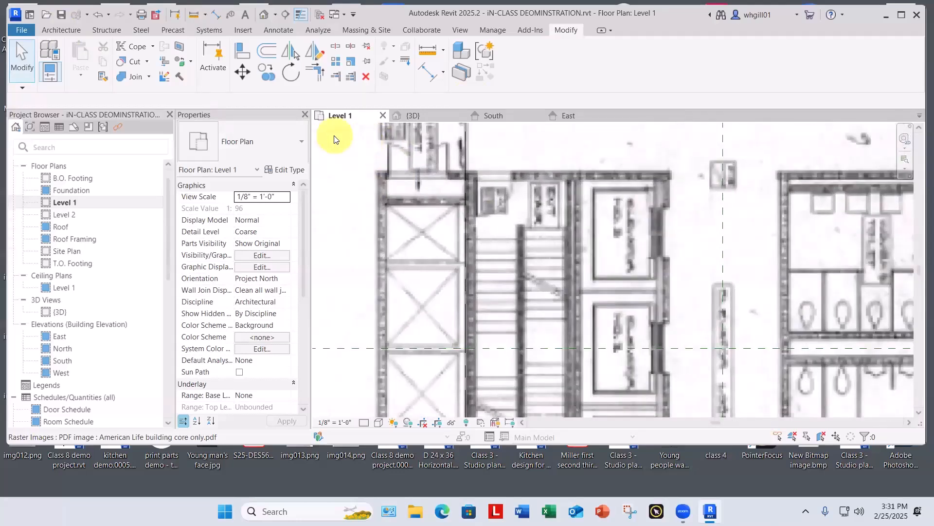
Step: Start an architectural wall on Level 1 using the Basic Wall type Generic - 8"
scroll(333, 140, down, 3)
middle_drag(334, 140, 333, 119)
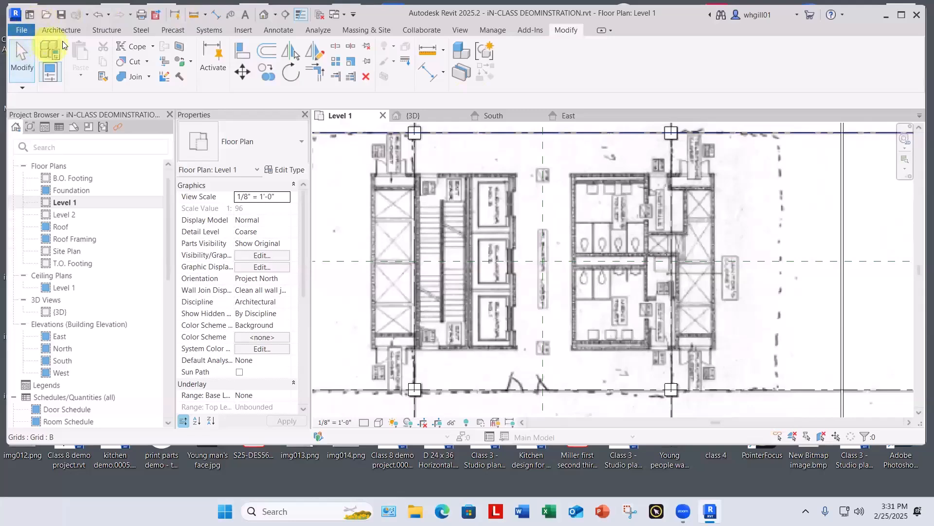
click(67, 25)
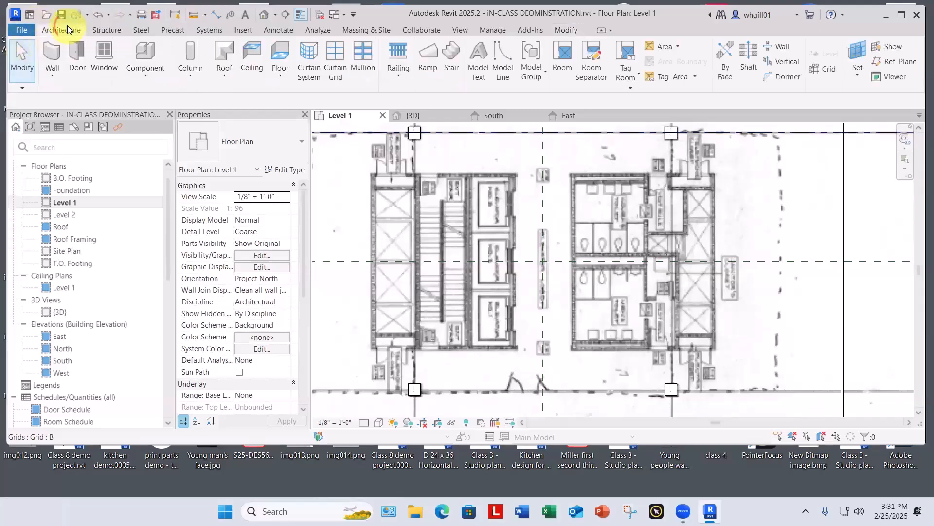
click(52, 76)
click(93, 94)
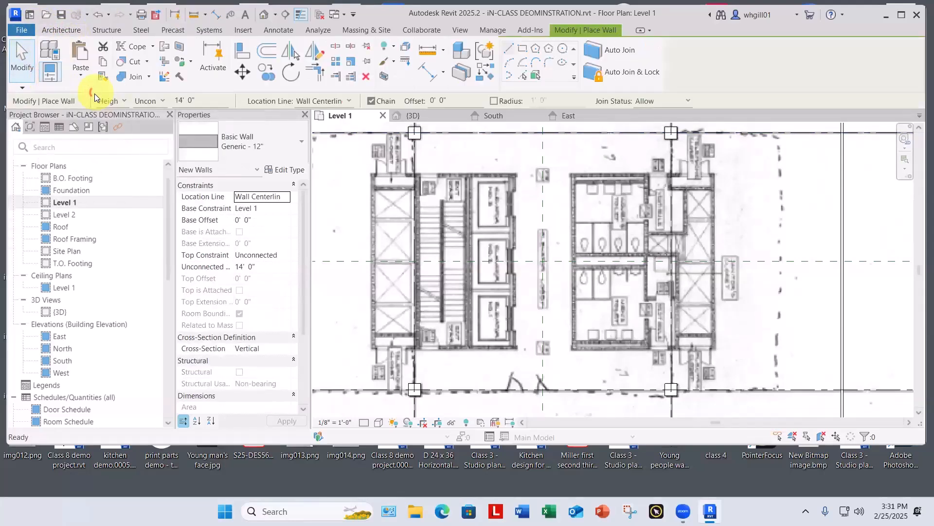
click(256, 142)
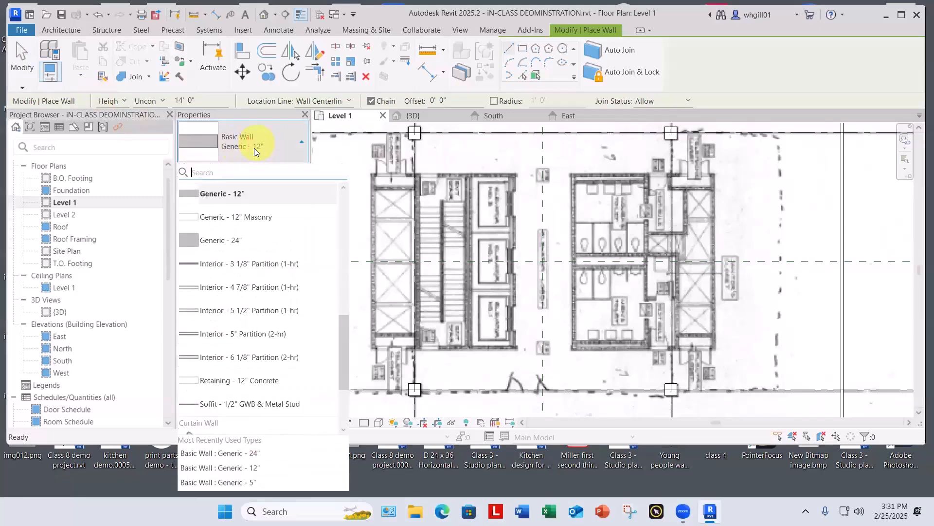
scroll(258, 209, up, 3)
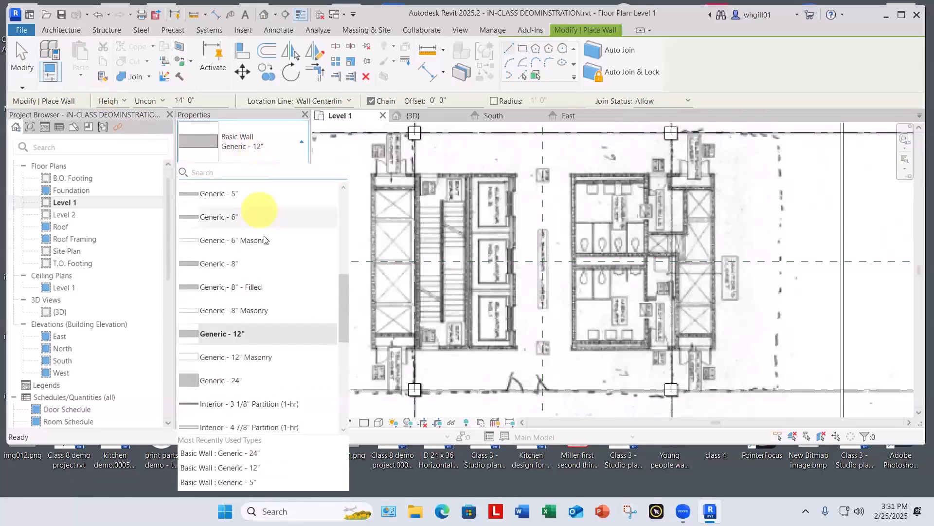
click(232, 263)
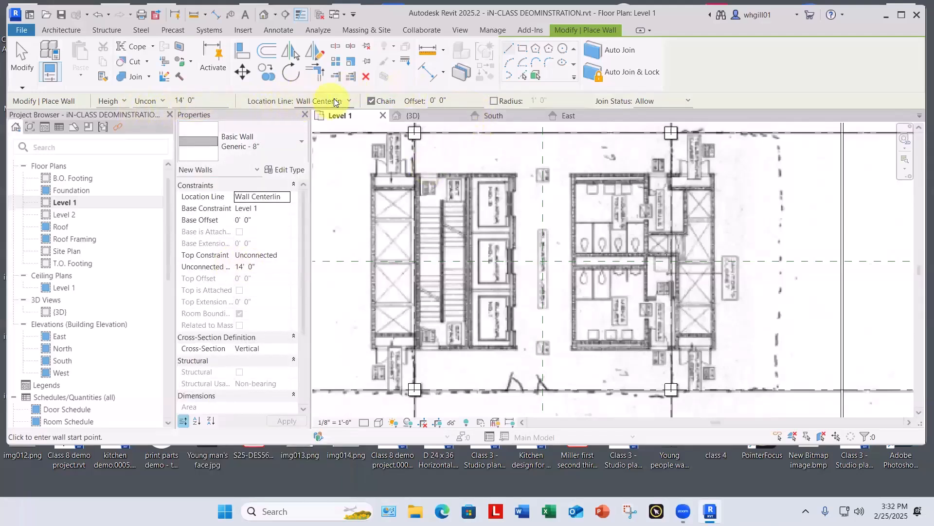
Step: Trace the stair and elevator core's outer walls as a wall rectangle from its north-west corner to its south-east corner
scroll(407, 178, up, 3)
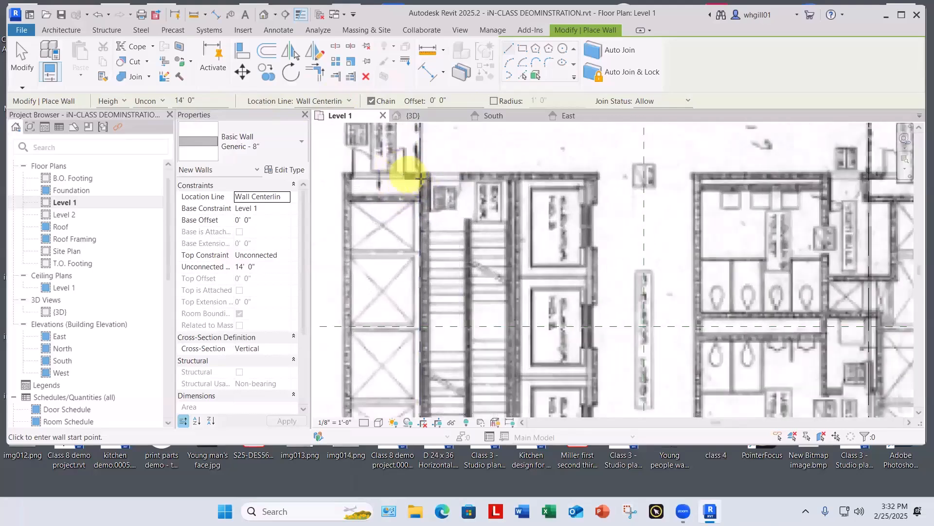
scroll(441, 168, down, 2)
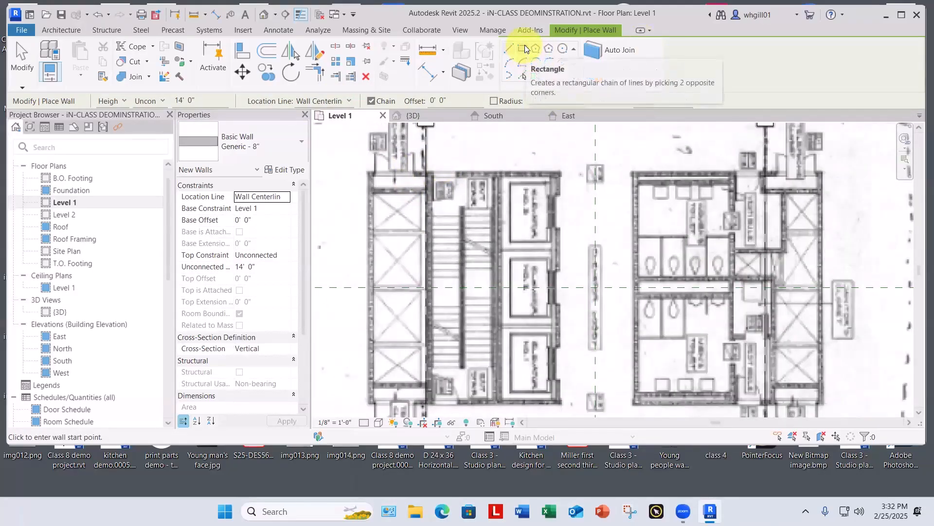
click(523, 48)
scroll(375, 198, up, 5)
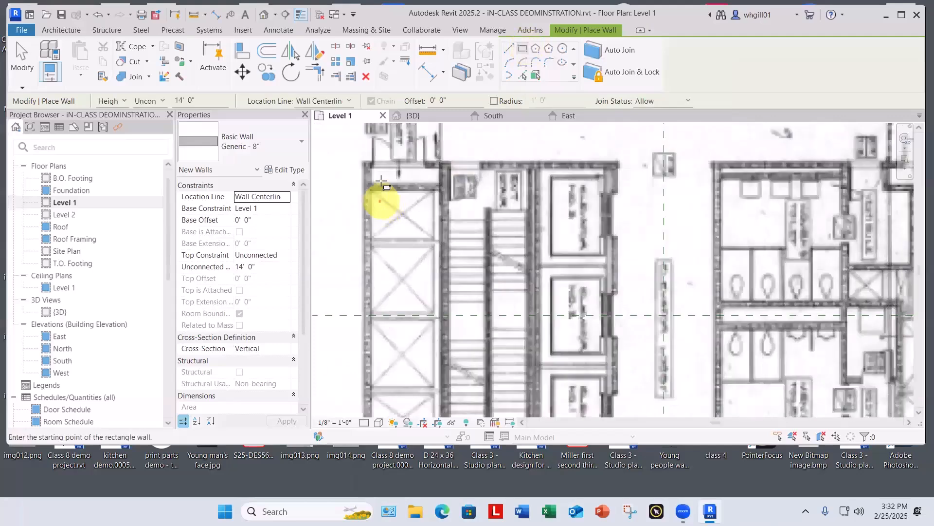
middle_drag(393, 251, 390, 292)
scroll(371, 311, up, 2)
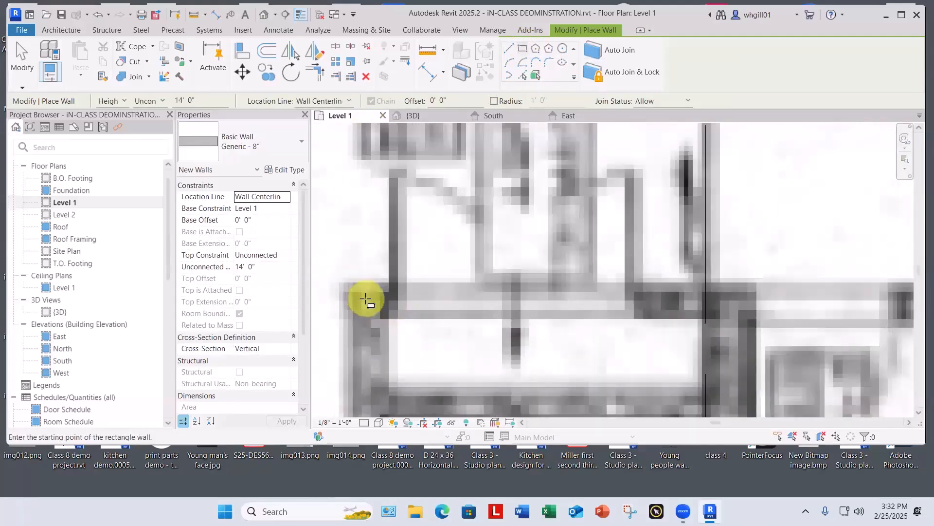
click(364, 297)
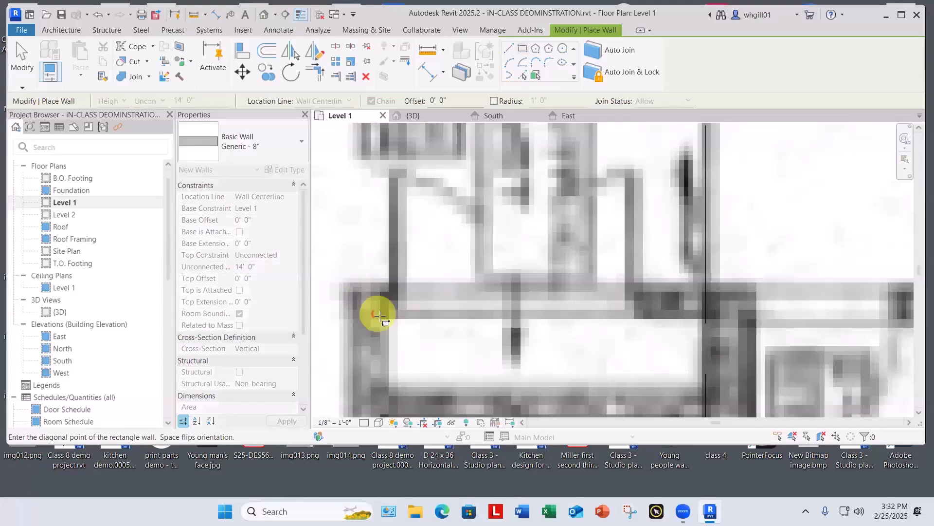
scroll(427, 345, down, 6)
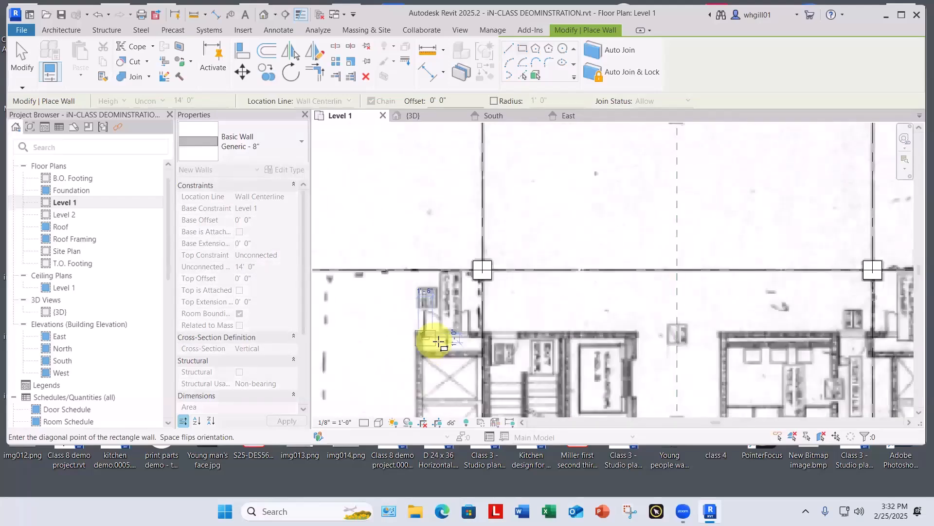
middle_drag(615, 379, 526, 258)
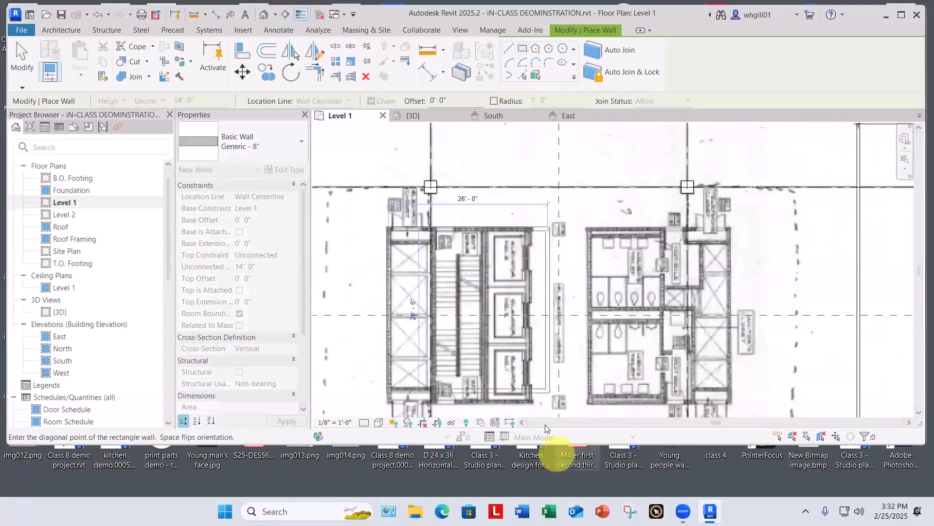
scroll(532, 410, up, 1)
middle_drag(532, 413, 524, 343)
scroll(519, 333, up, 1)
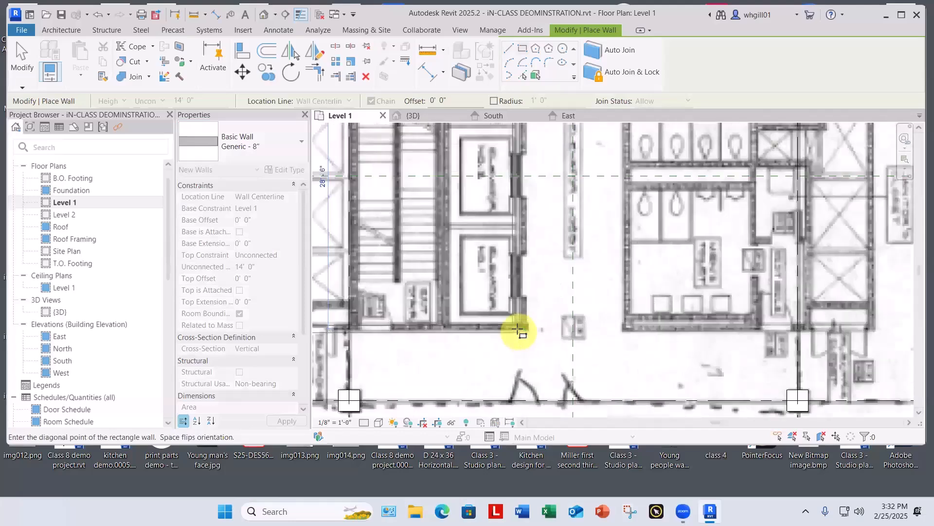
scroll(518, 331, up, 2)
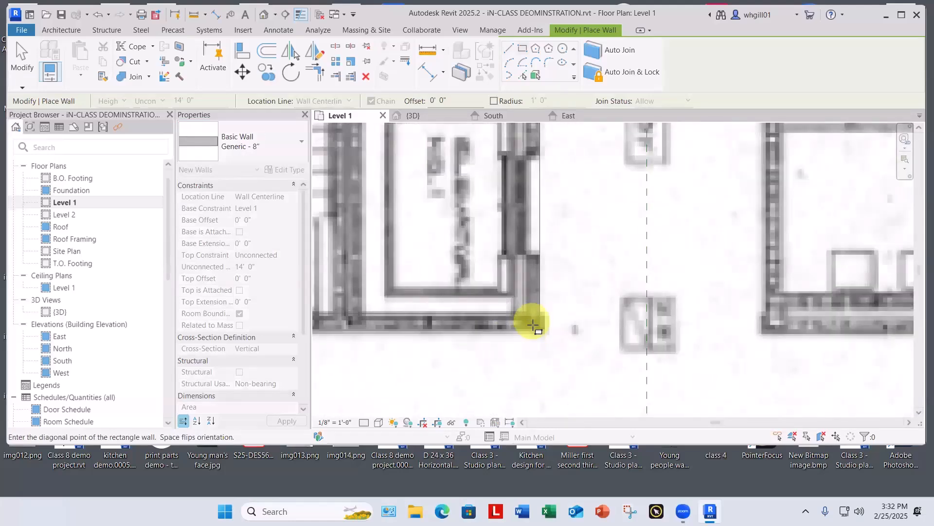
click(534, 323)
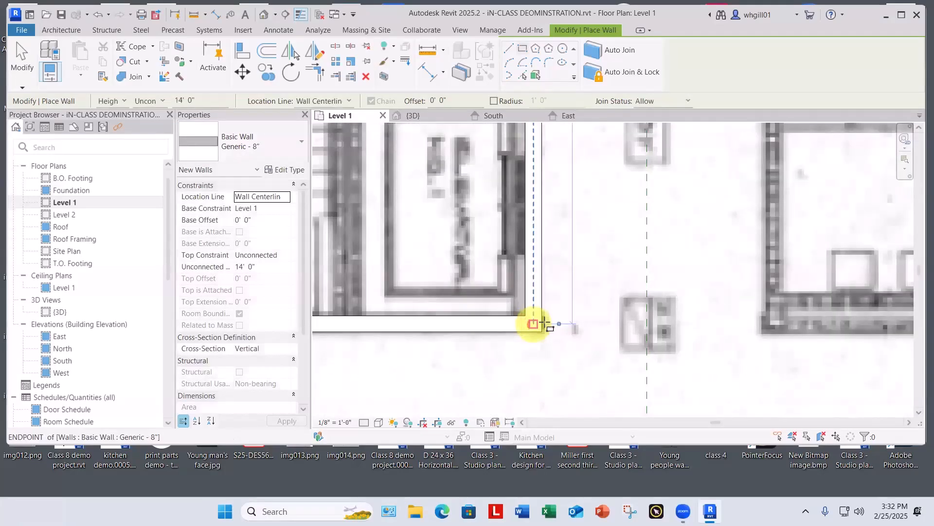
key(Escape)
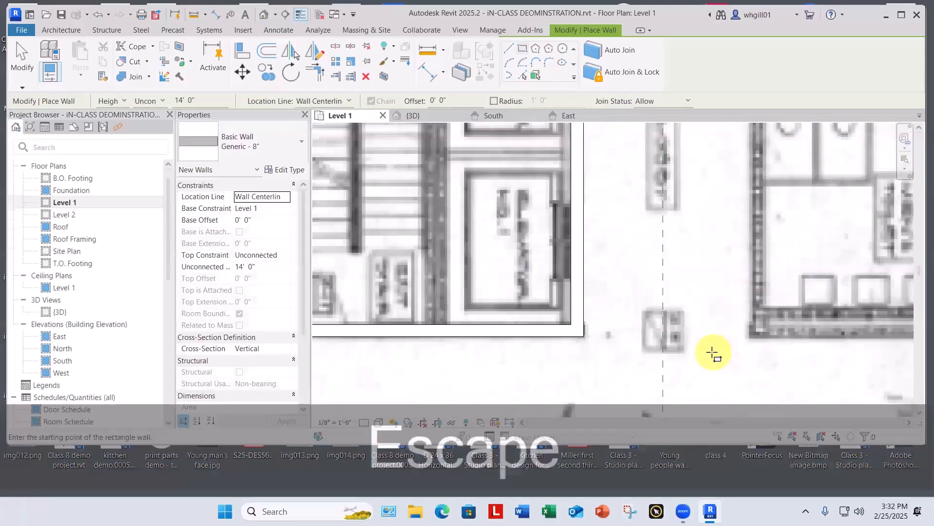
Step: Trace the restroom core's outer walls with a second wall rectangle, from its north-west corner to its south-east corner
scroll(713, 353, down, 4)
middle_drag(709, 359, 550, 403)
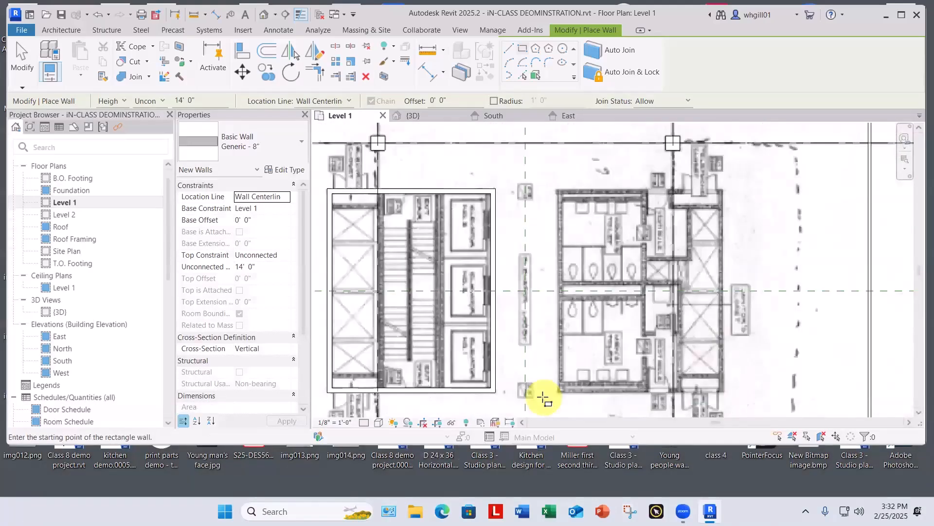
scroll(560, 190, up, 2)
scroll(551, 189, up, 3)
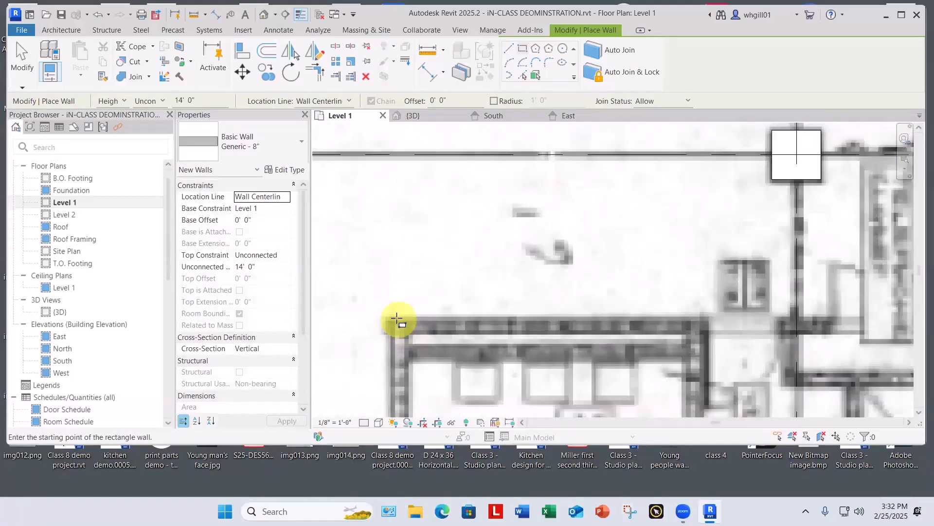
click(399, 325)
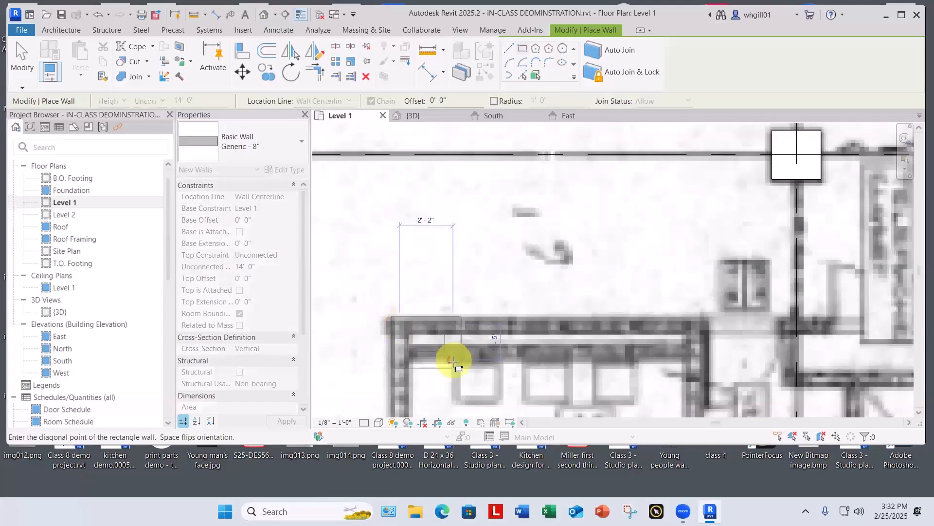
scroll(480, 381, down, 3)
scroll(510, 401, up, 5)
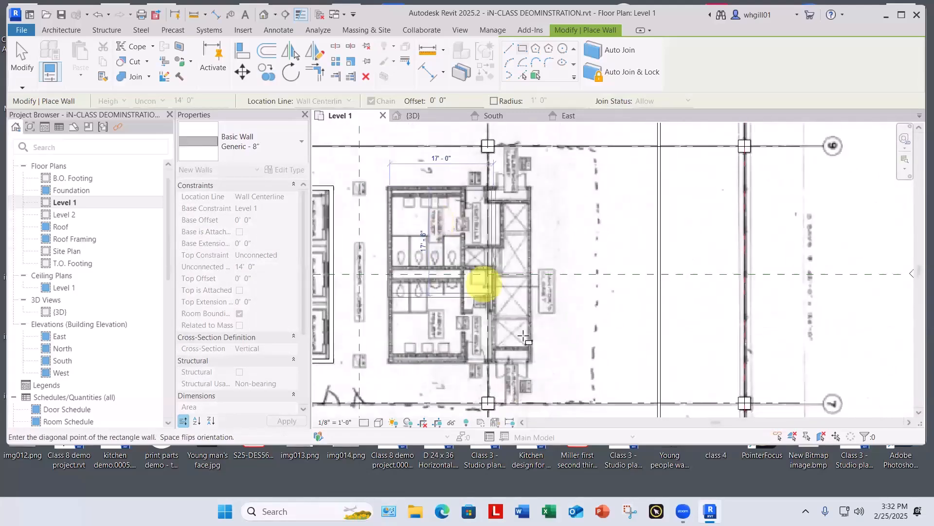
scroll(494, 331, up, 2)
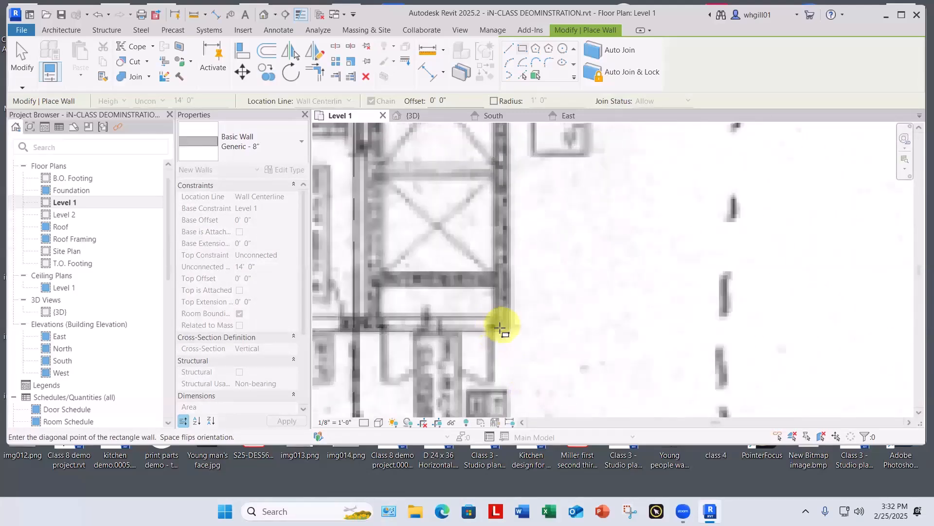
click(500, 325)
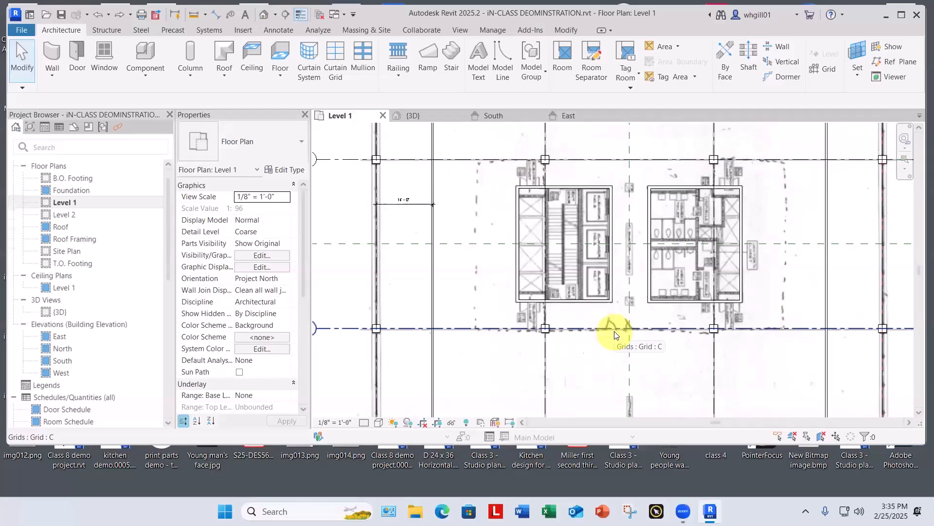
Step: Set the top constraint of the stair and elevator core's four walls to Up to level: Roof
click(502, 176)
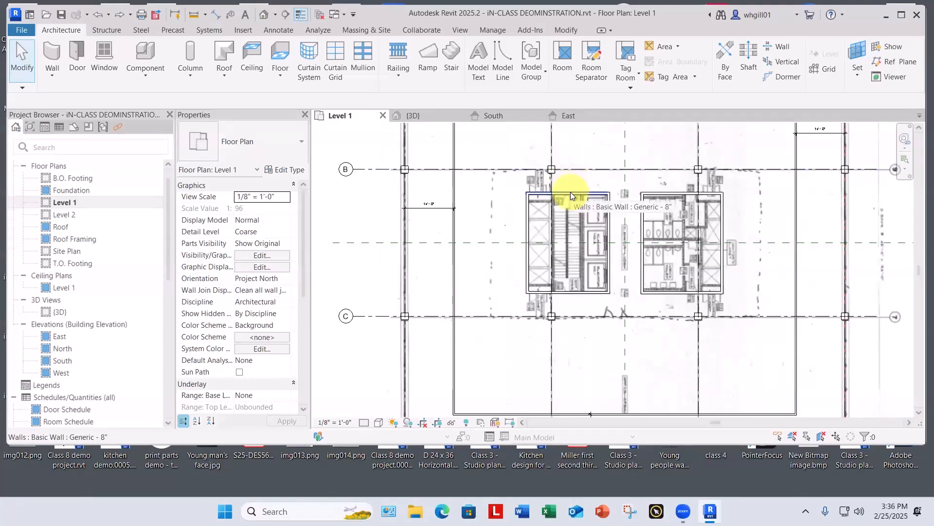
key(Tab)
click(571, 192)
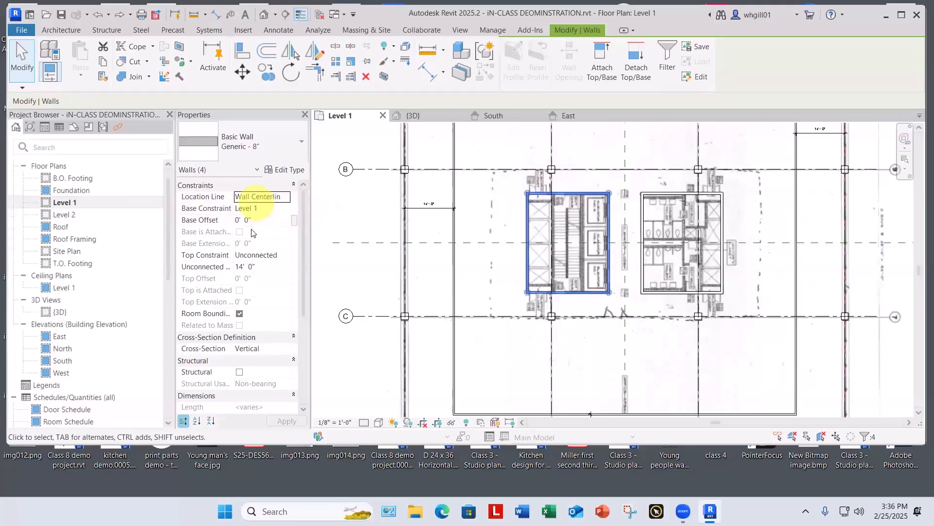
click(287, 255)
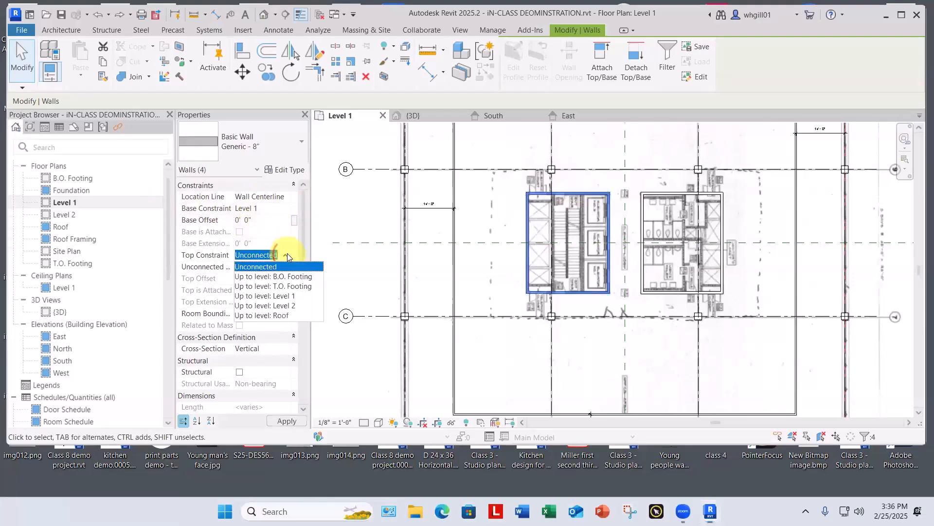
click(274, 315)
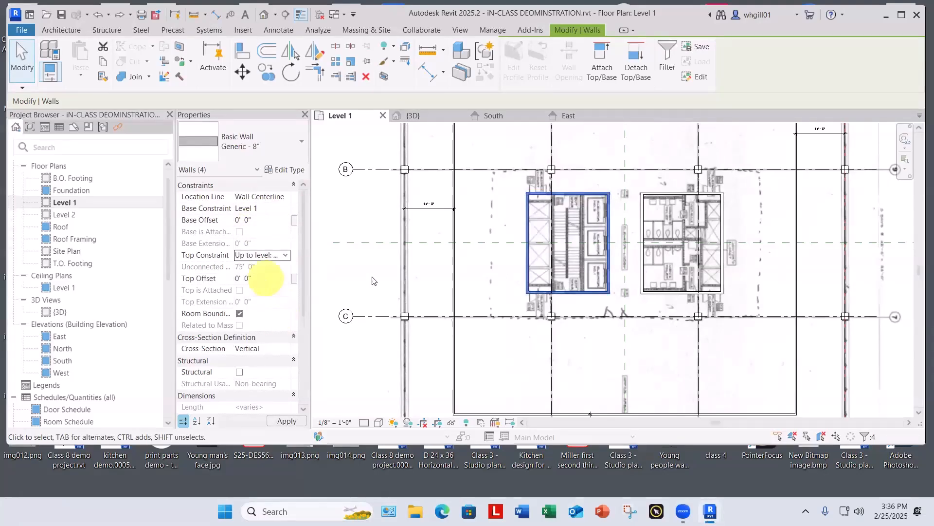
key(Escape)
key(Escape)
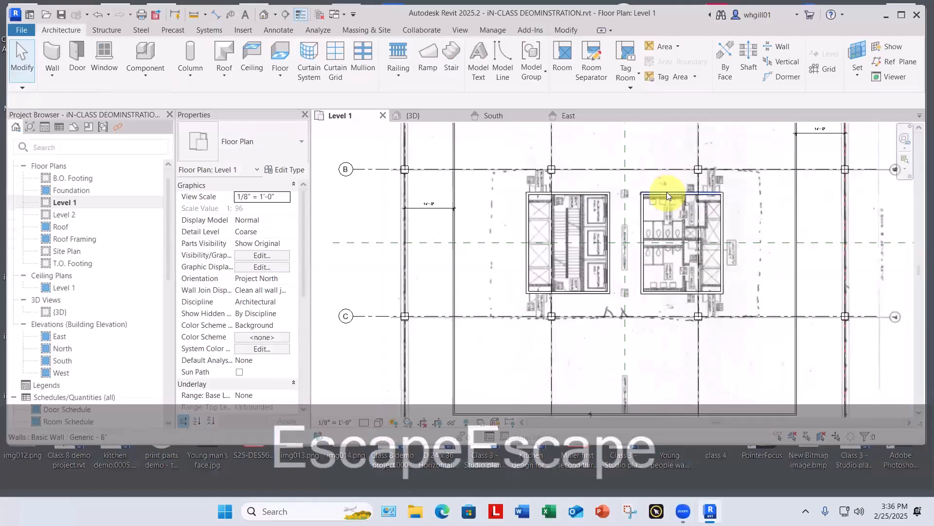
Step: Set the top constraint of the restroom core's four walls to Up to level: Roof
key(Tab)
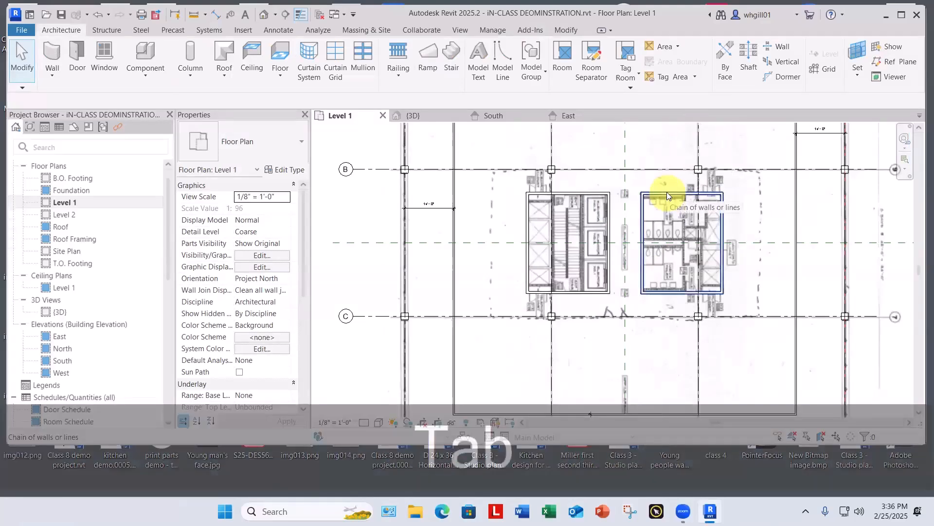
click(667, 195)
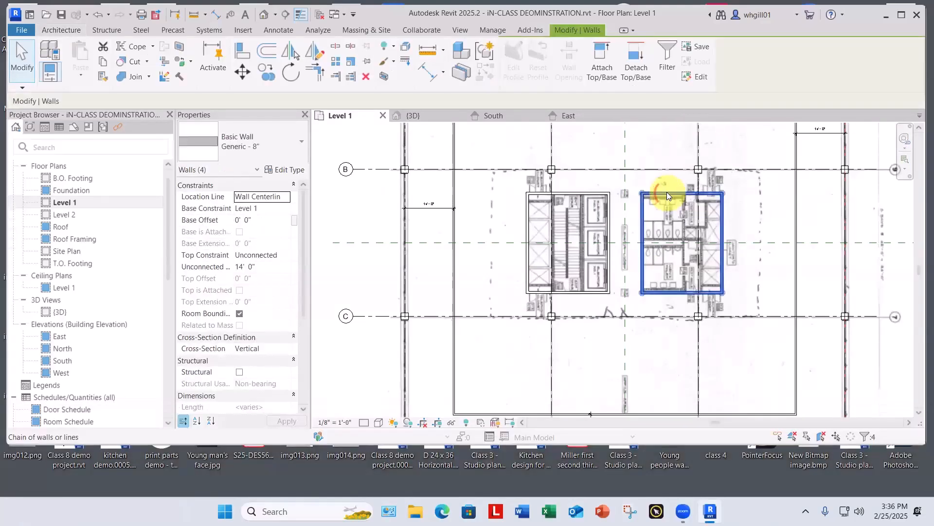
click(288, 255)
click(286, 255)
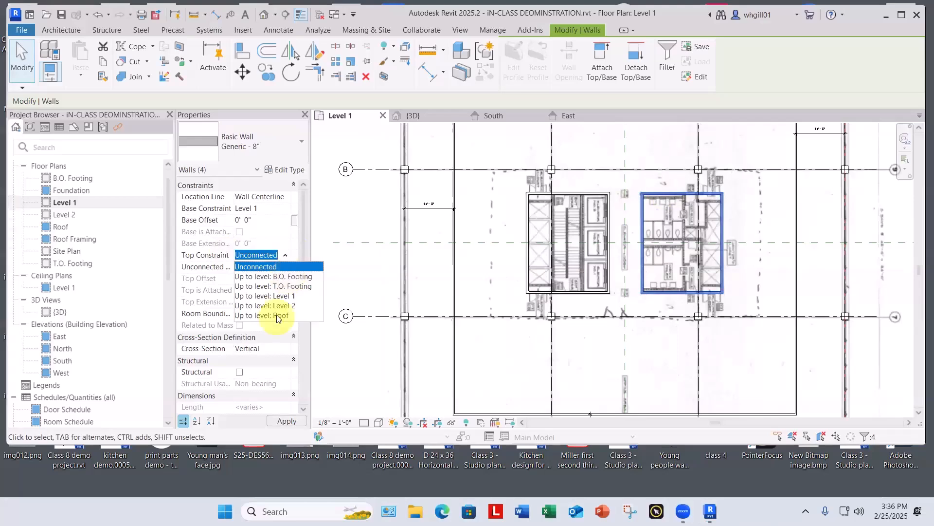
click(278, 305)
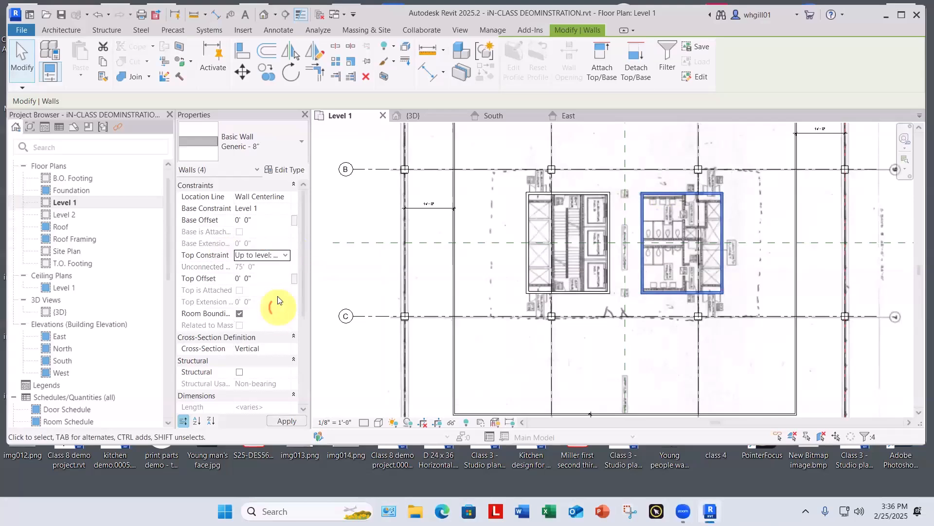
click(341, 279)
Step: Examine the two core enclosures in the 3D view, and open the Level 2 floor plan
click(416, 116)
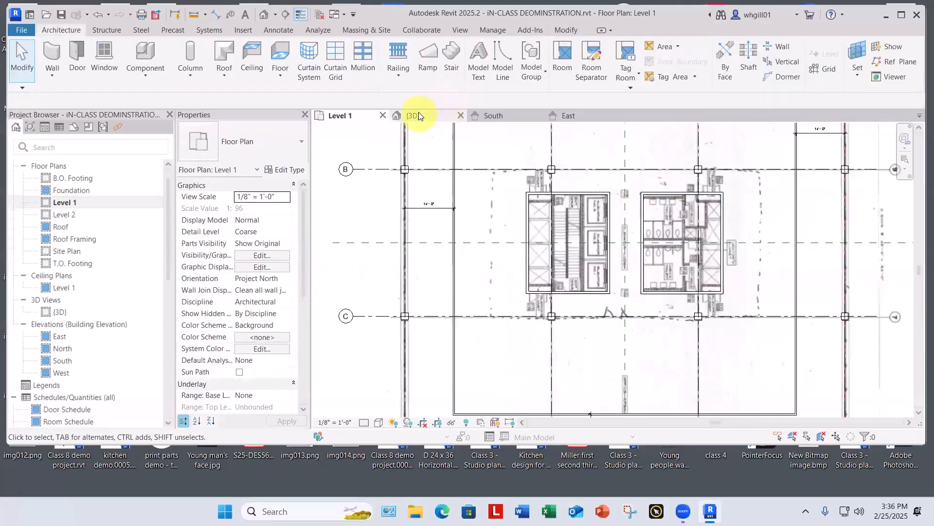
shift+middle_drag(579, 351, 570, 283)
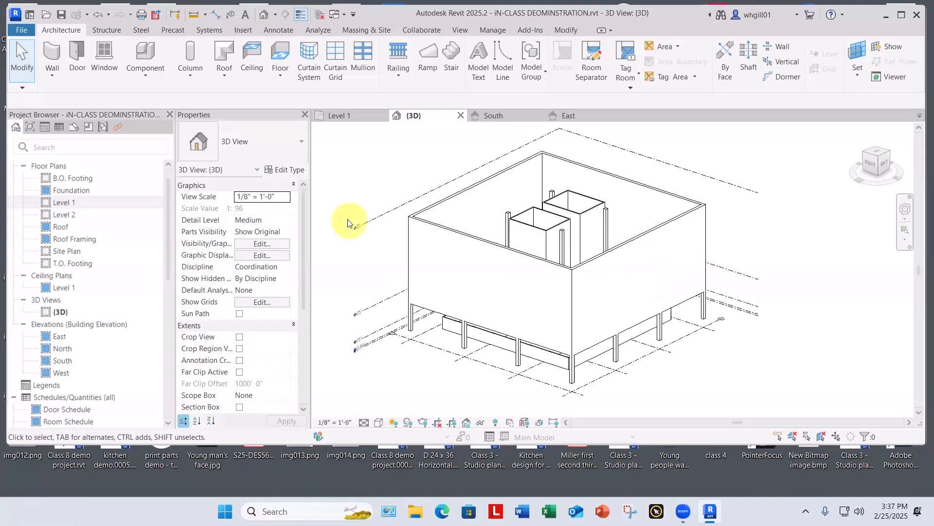
double_click(63, 214)
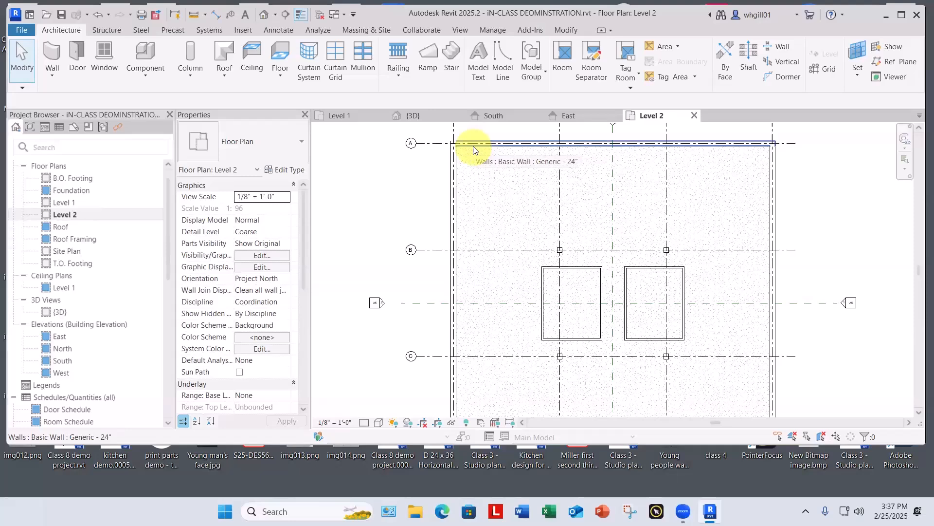
Step: Open the boundary sketch of the Level 2 4" concrete slab for editing
key(Tab)
key(Tab)
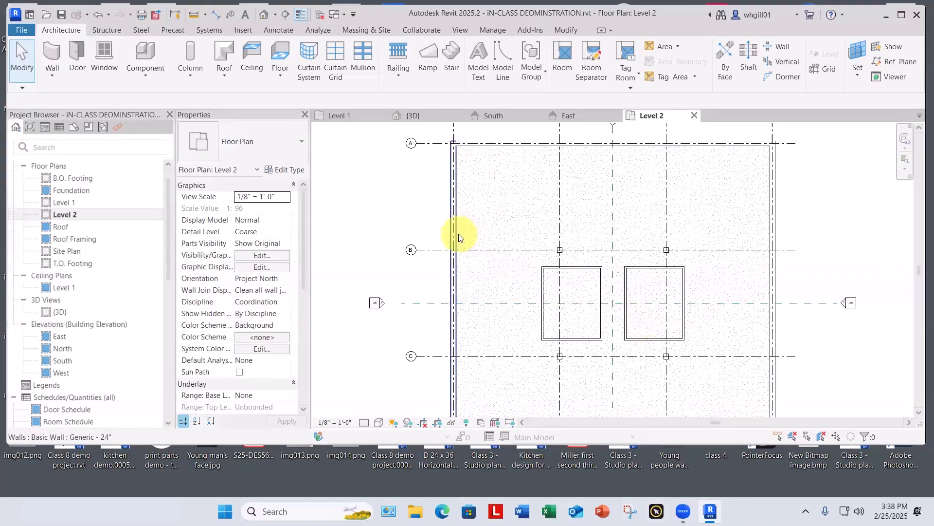
key(Tab)
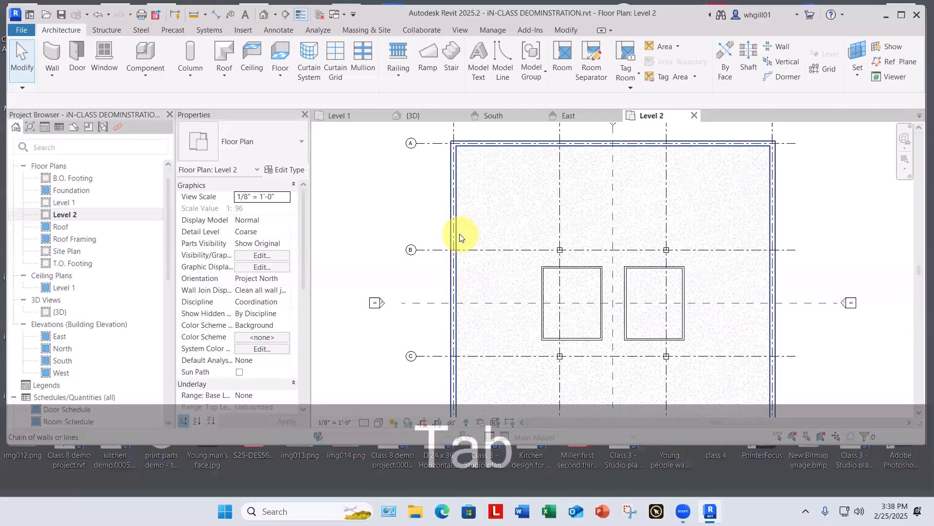
key(Tab)
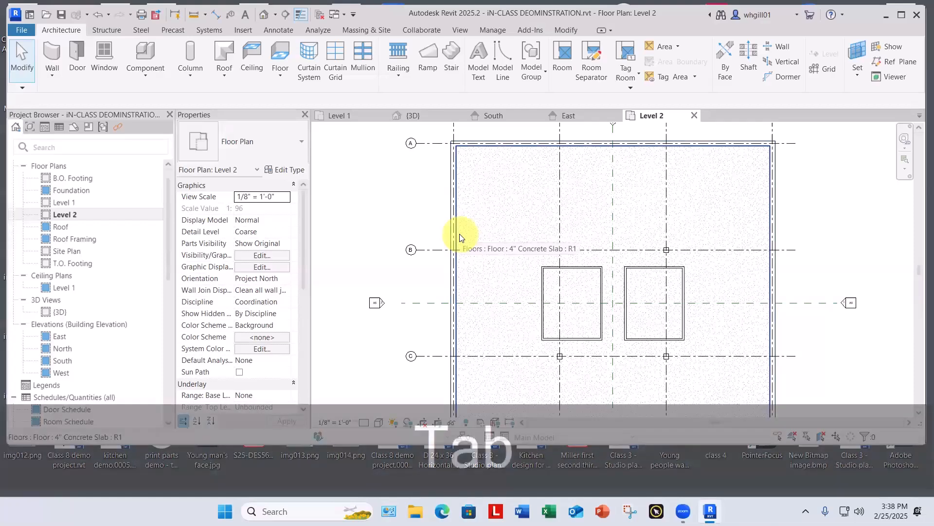
click(461, 236)
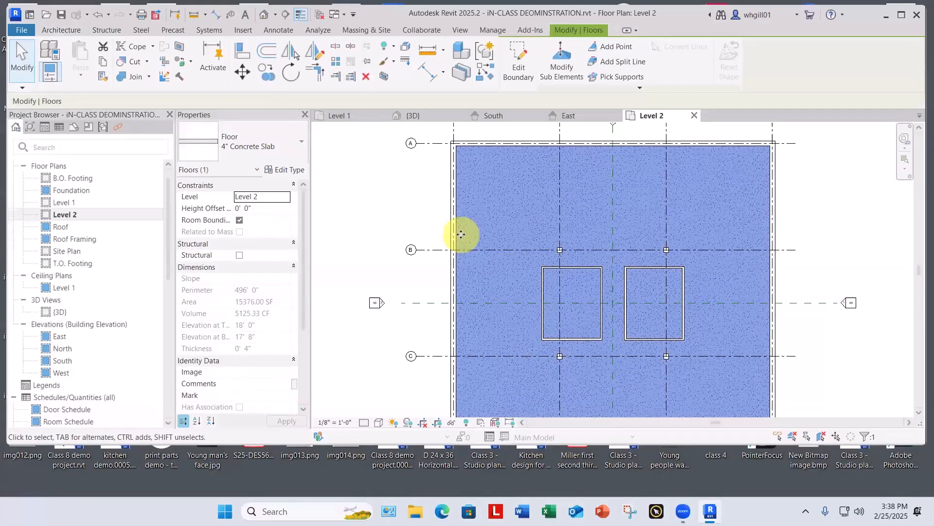
scroll(460, 234, down, 2)
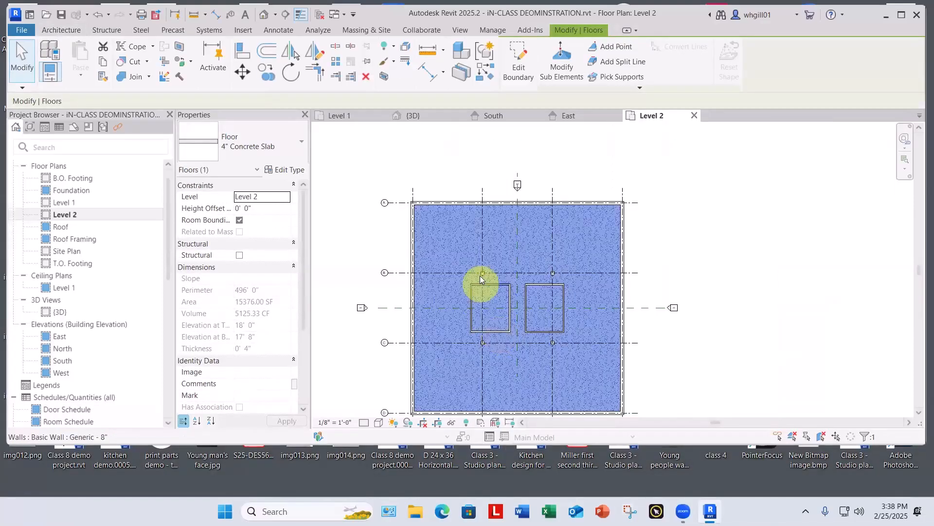
click(516, 69)
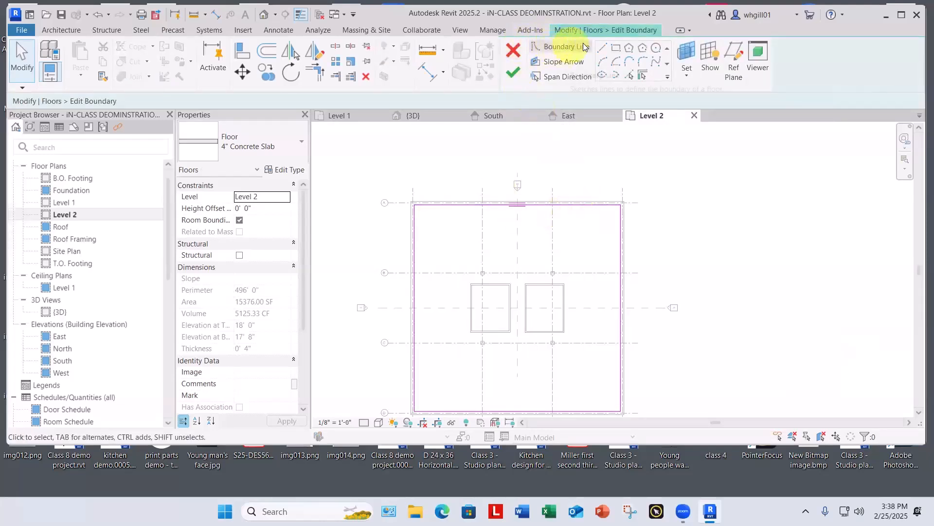
Step: Sketch a rectangular opening in the slab boundary along the outer wall faces of the western core
click(616, 48)
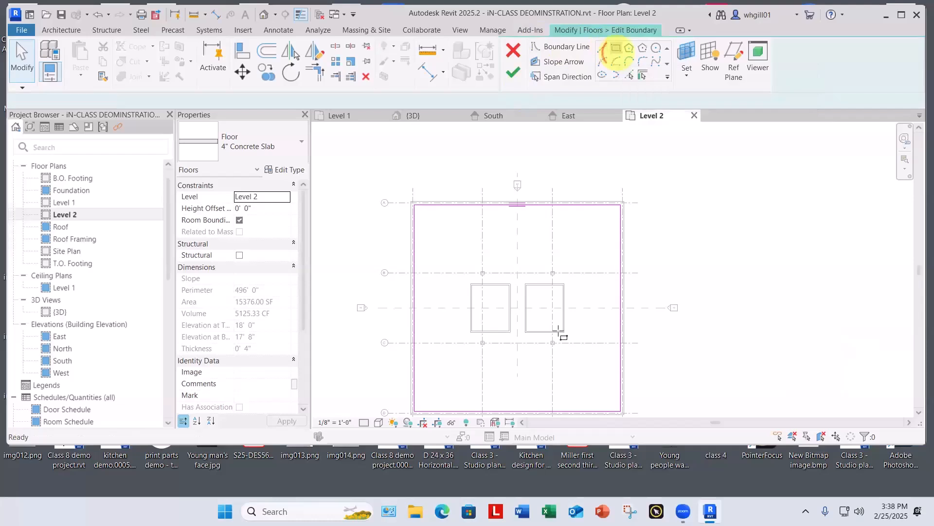
scroll(515, 341, up, 5)
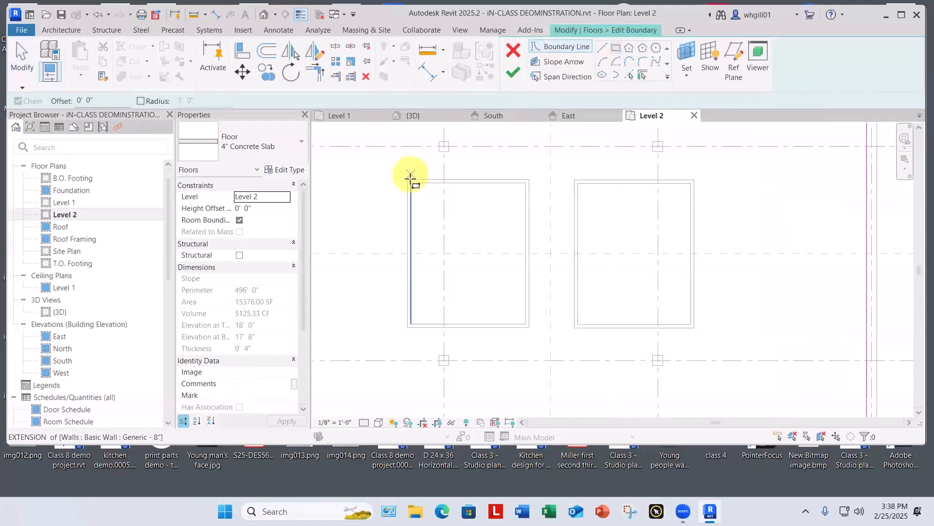
scroll(408, 177, up, 3)
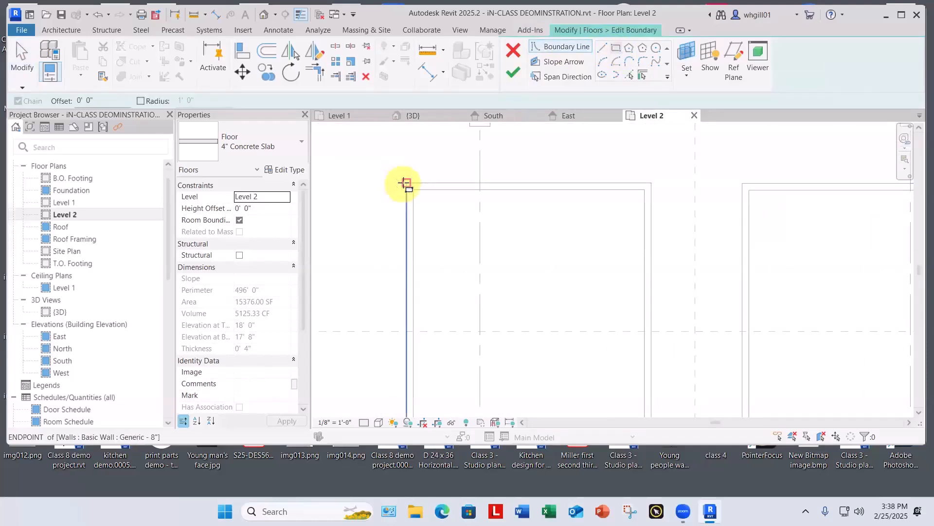
click(405, 183)
middle_drag(545, 387, 495, 271)
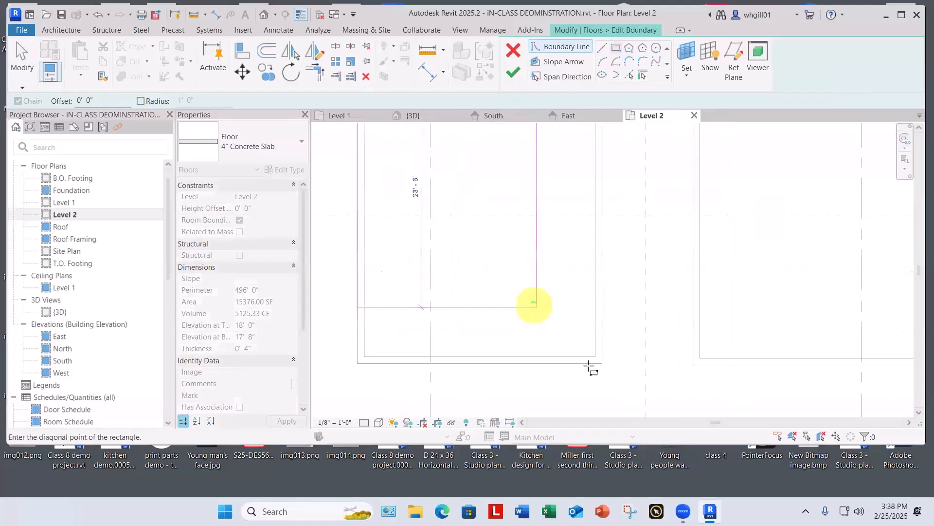
click(602, 363)
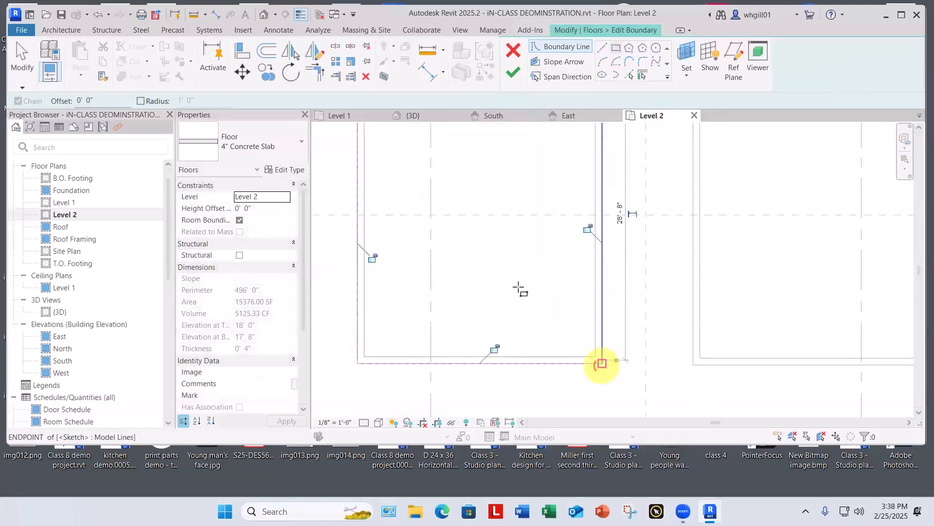
Step: Sketch a matching rectangular opening along the outer wall faces of the eastern core and finish the slab boundary edit
scroll(505, 277, down, 3)
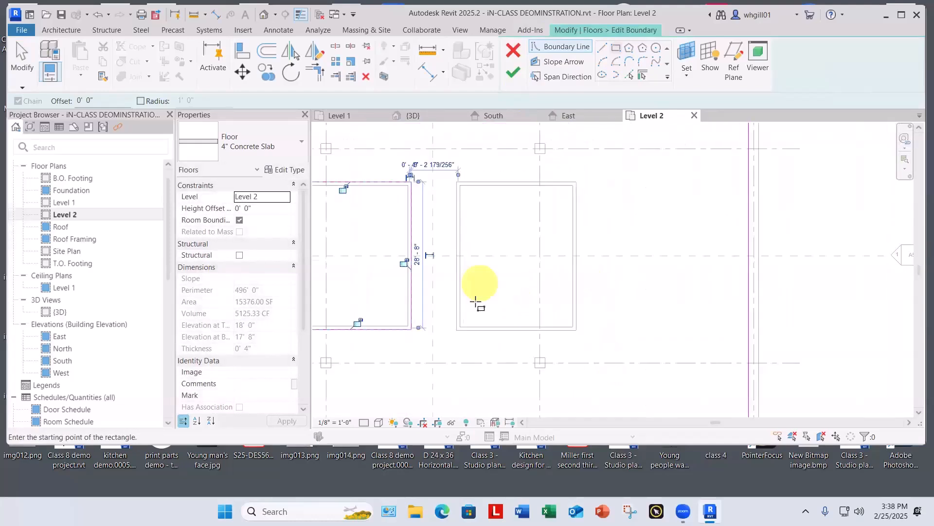
click(455, 329)
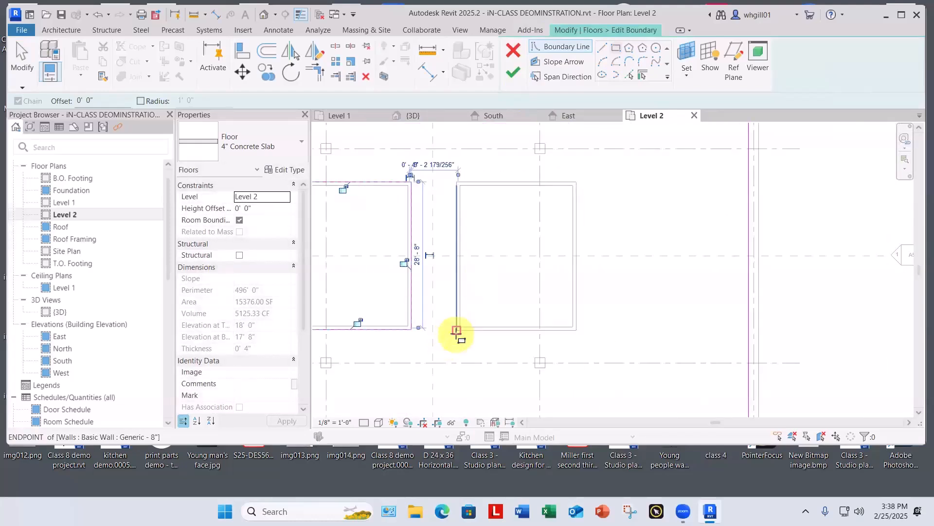
click(576, 182)
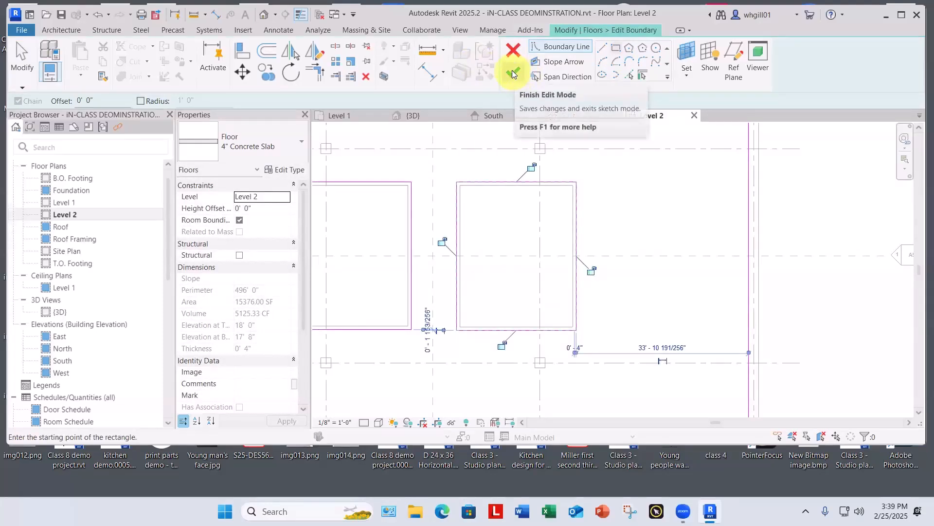
click(512, 70)
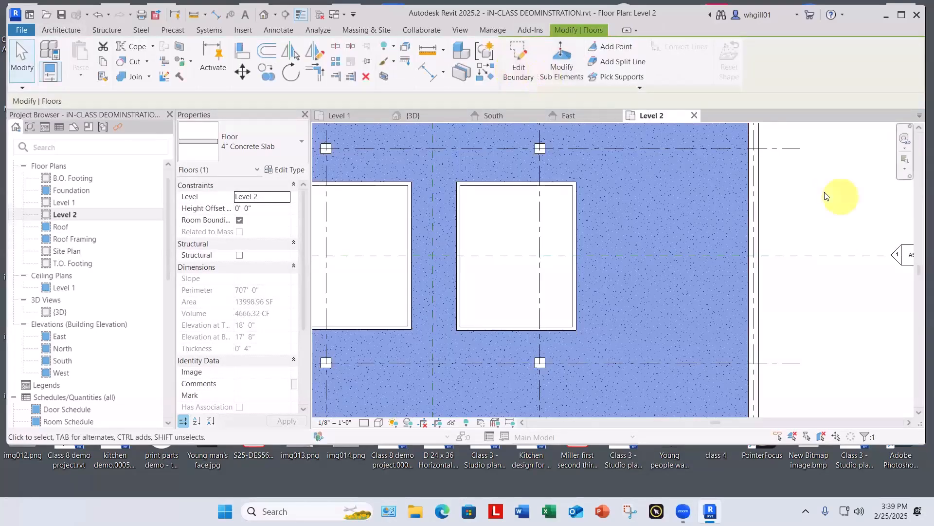
scroll(395, 231, down, 5)
key(Tab)
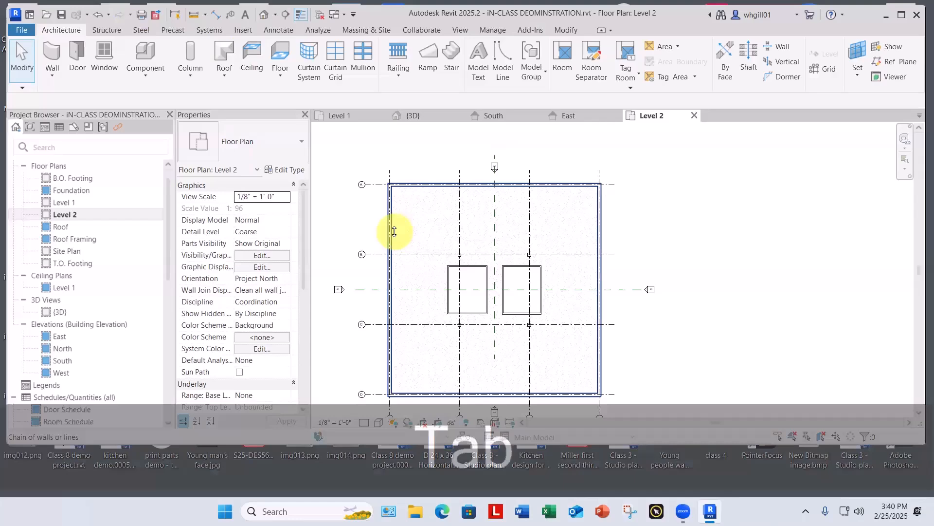
key(Tab)
click(394, 232)
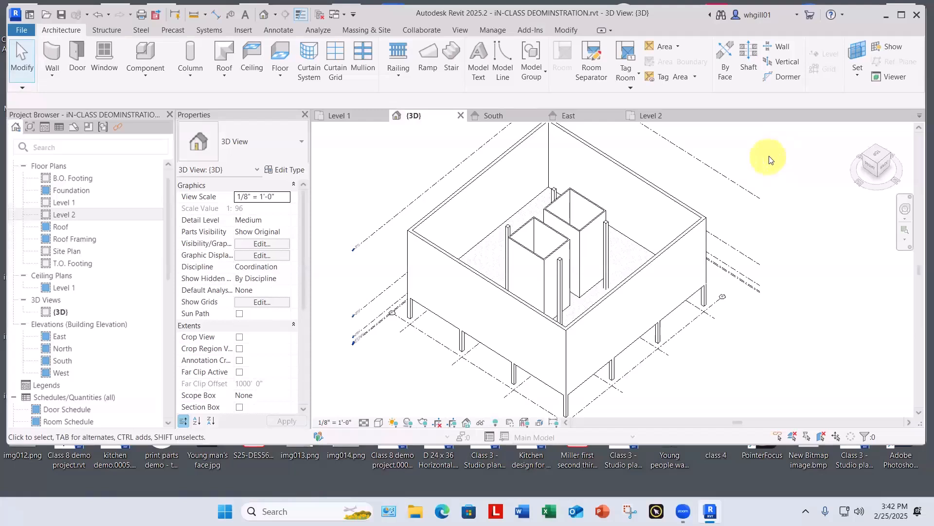
Step: In the East elevation, add Level 3 at 40'-0" and Level 4 at 59'-0" between Level 2 and Roof
double_click(61, 336)
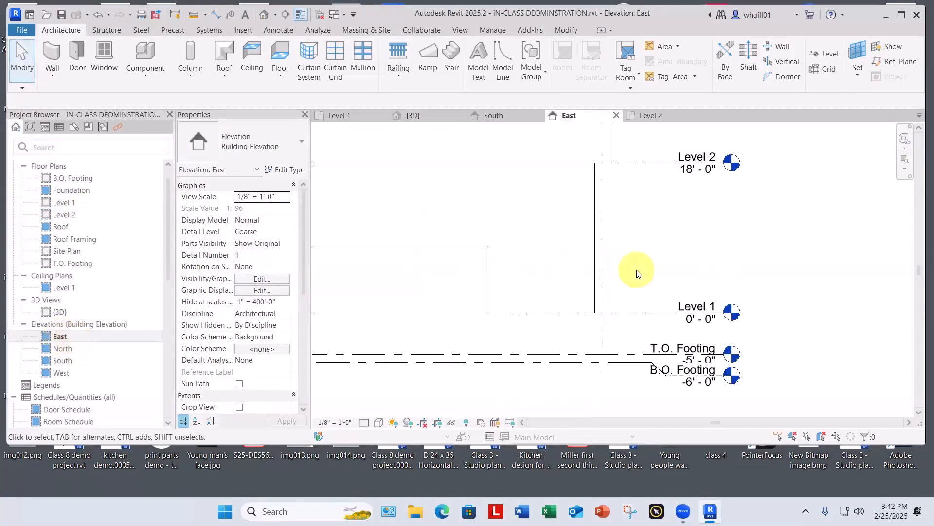
middle_drag(651, 187, 618, 391)
scroll(624, 365, up, 1)
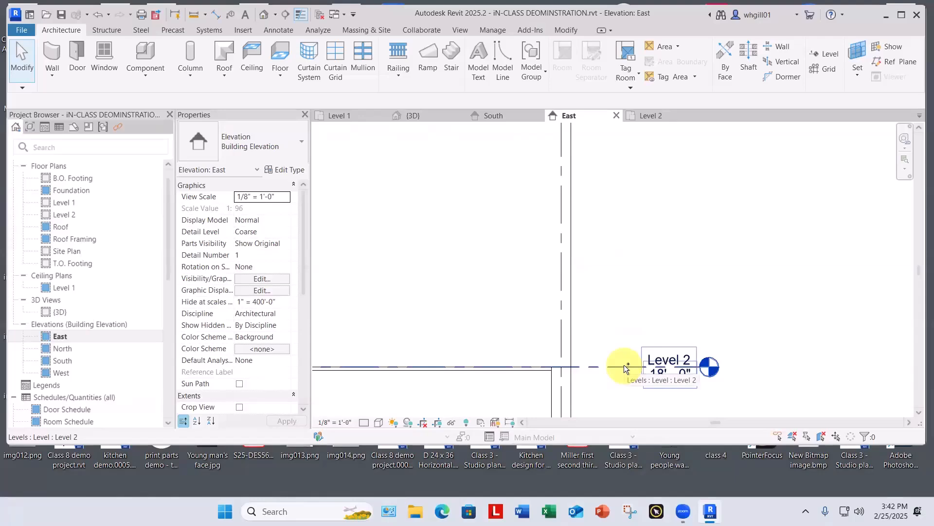
ctrl+drag(624, 365, 620, 157)
middle_drag(620, 157, 599, 397)
scroll(598, 399, down, 3)
drag(598, 400, 606, 311)
click(717, 275)
scroll(718, 273, down, 4)
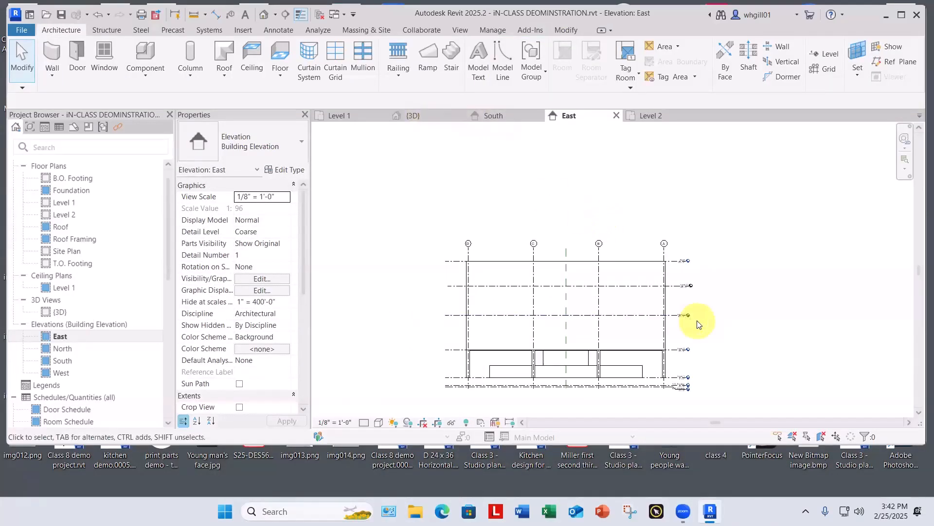
scroll(699, 325, up, 1)
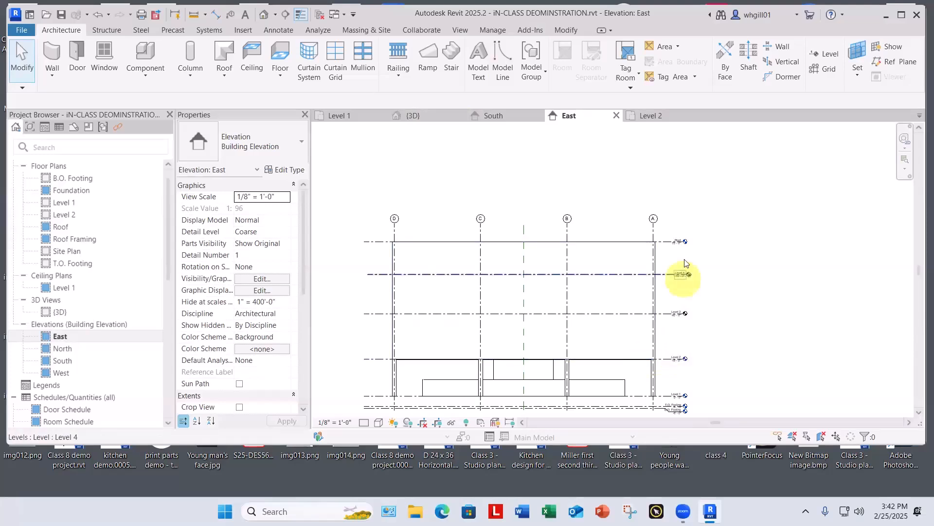
scroll(687, 265, up, 3)
scroll(688, 292, down, 1)
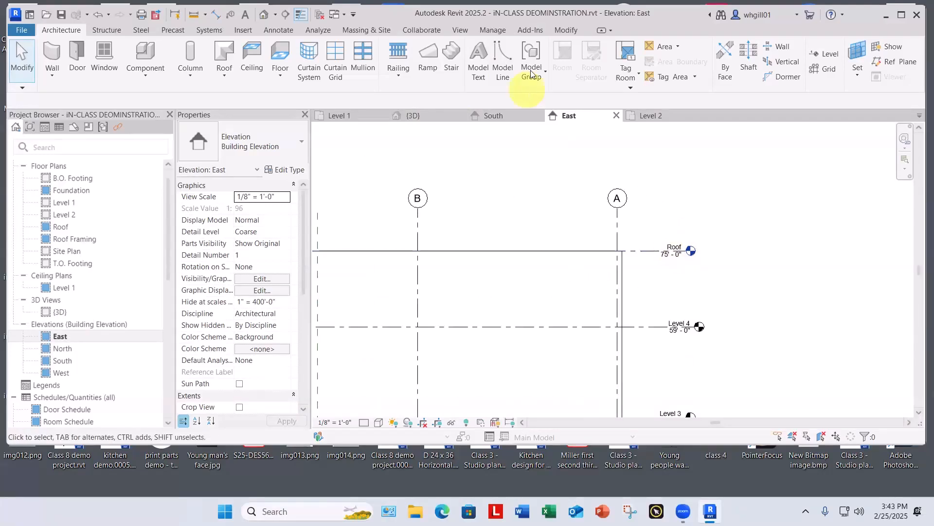
Step: Select the Level 2 slab in the 3D view to inspect its two core openings, then clear the selection
click(415, 115)
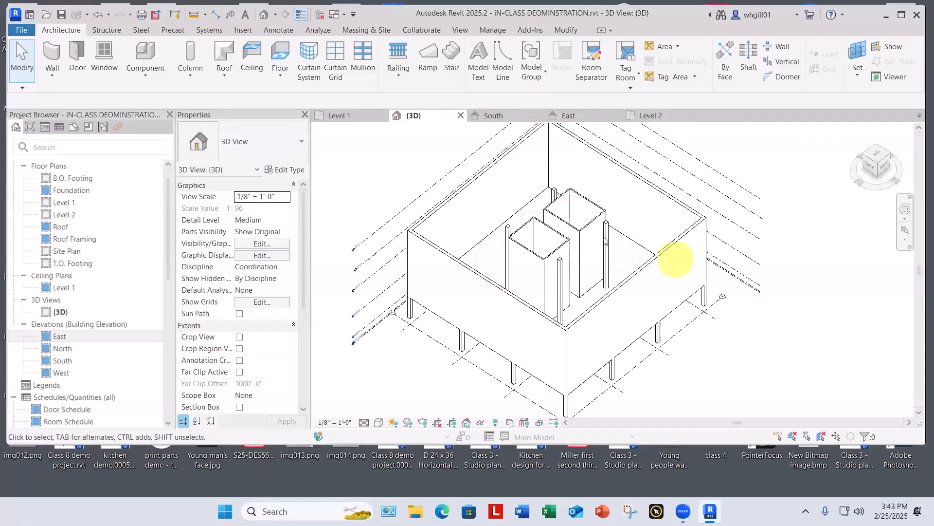
click(626, 241)
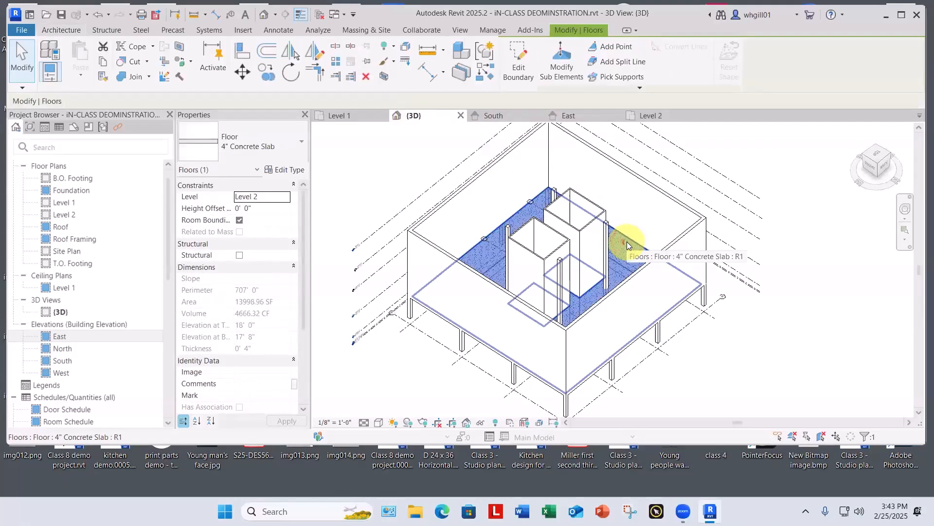
key(Escape)
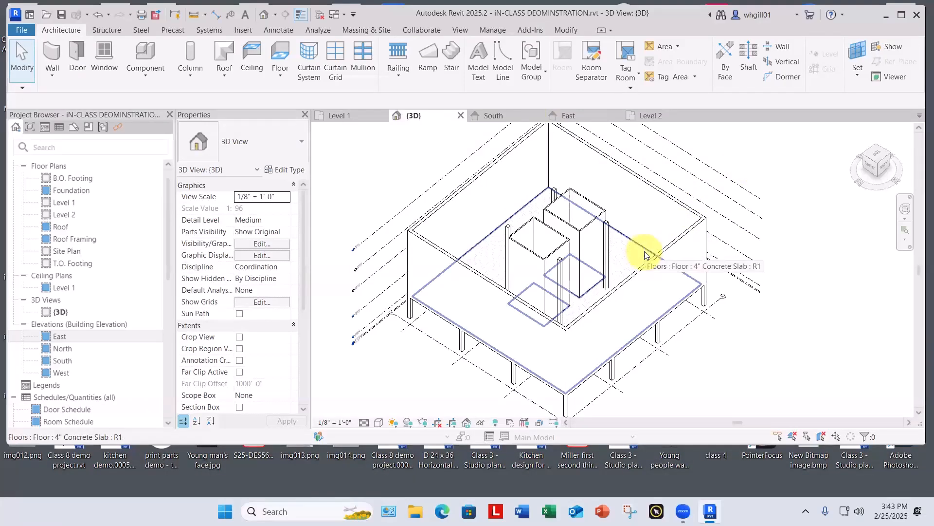
Step: Open the South elevation and set its visual style to Wireframe
double_click(64, 360)
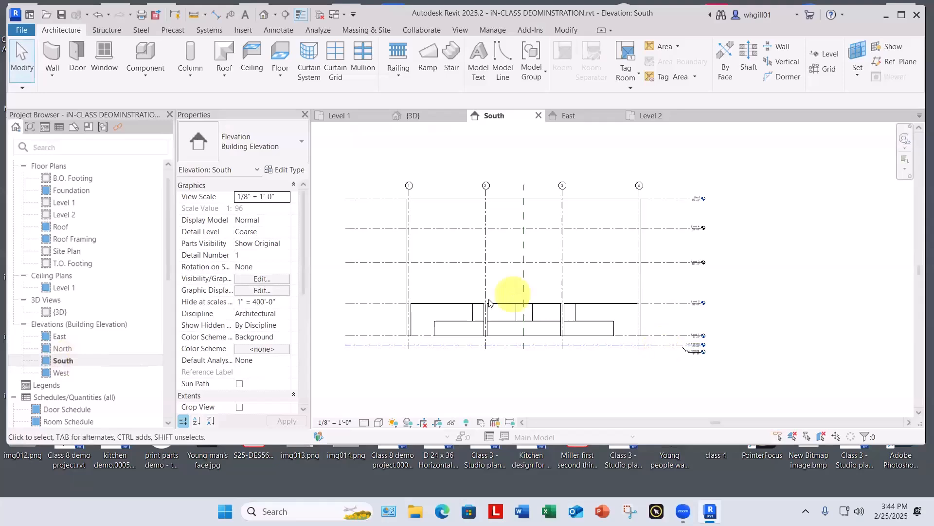
scroll(489, 301, up, 2)
click(378, 422)
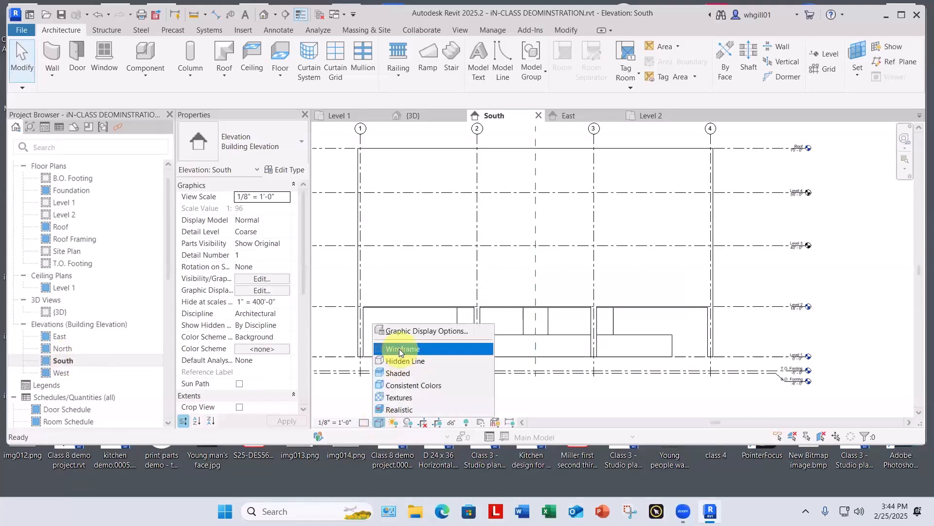
click(399, 349)
scroll(420, 317, up, 2)
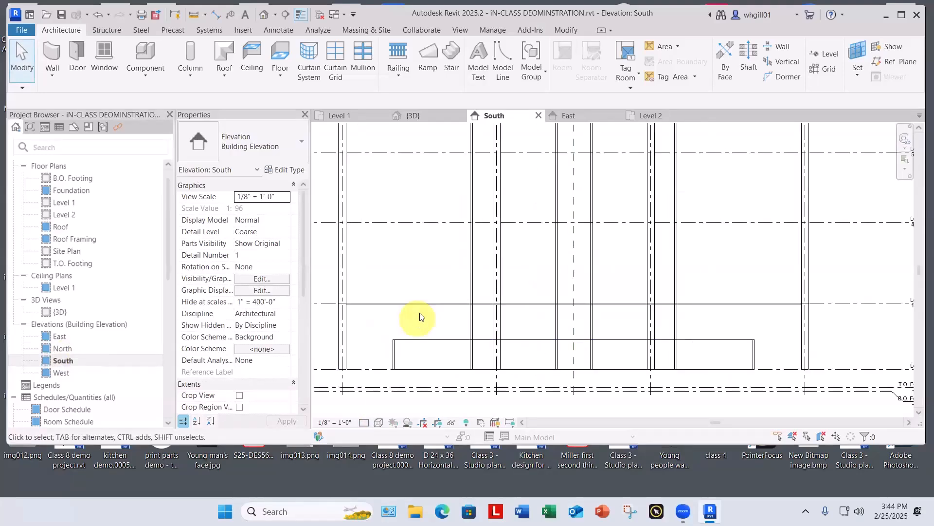
Step: Copy the Level 2 concrete slab and paste it aligned to Level 3, Level 4 and Roof
click(421, 306)
scroll(422, 309, down, 1)
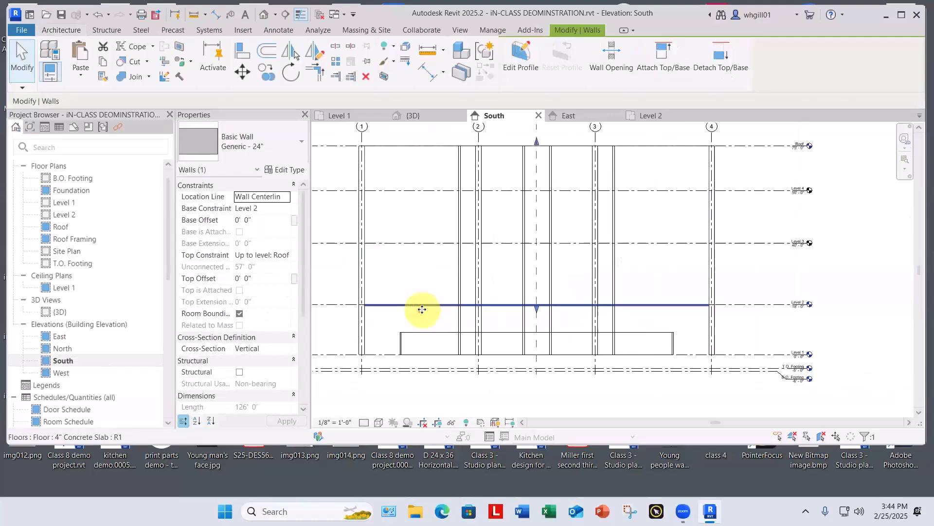
scroll(422, 310, down, 1)
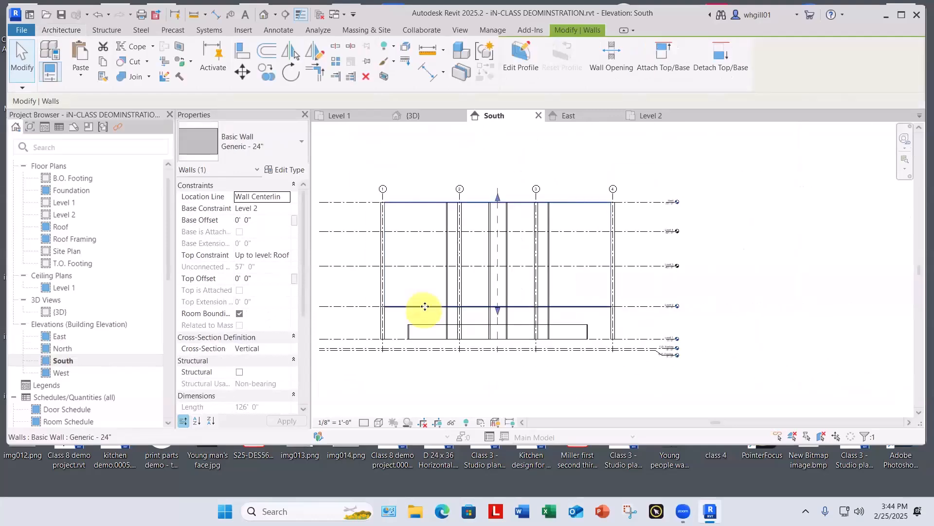
click(105, 62)
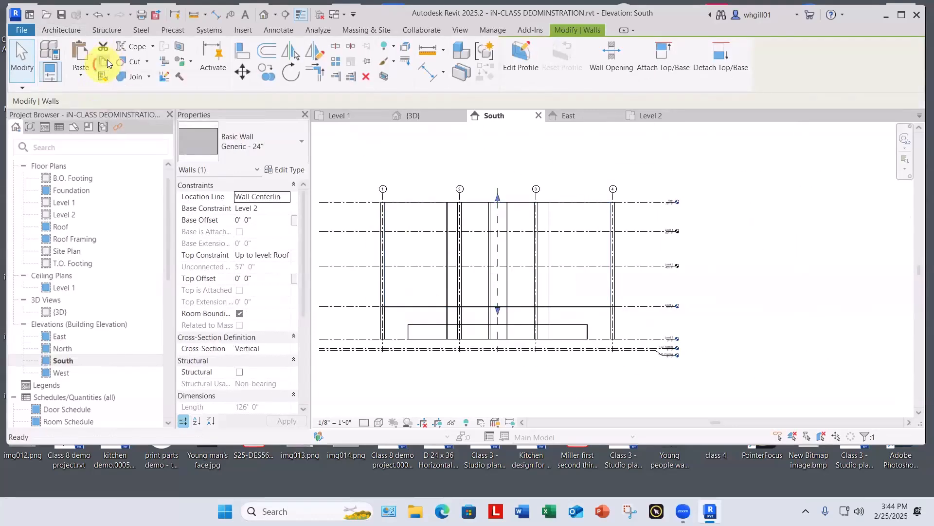
click(81, 74)
click(112, 119)
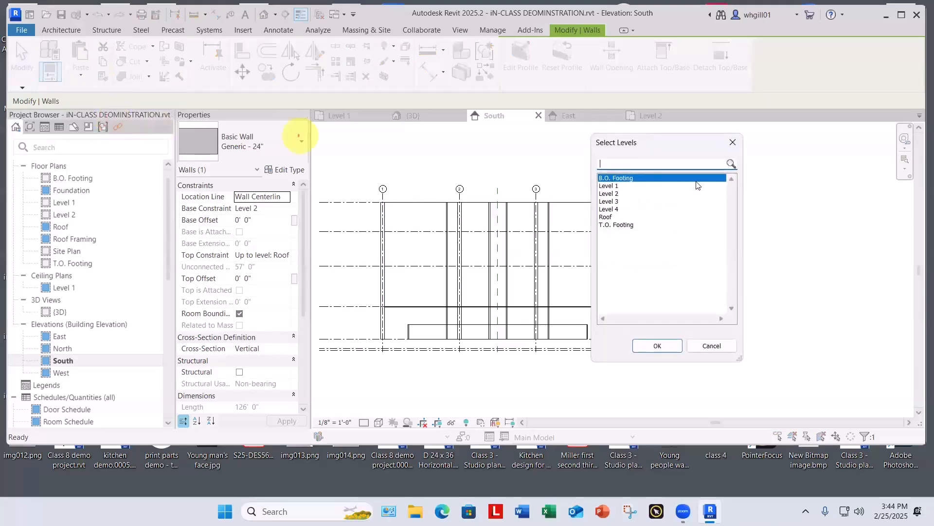
click(621, 202)
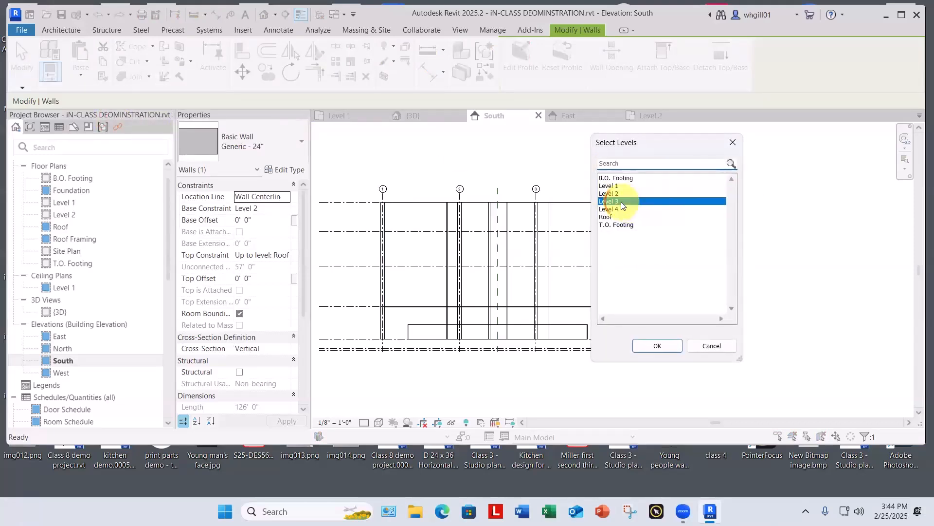
ctrl+click(617, 208)
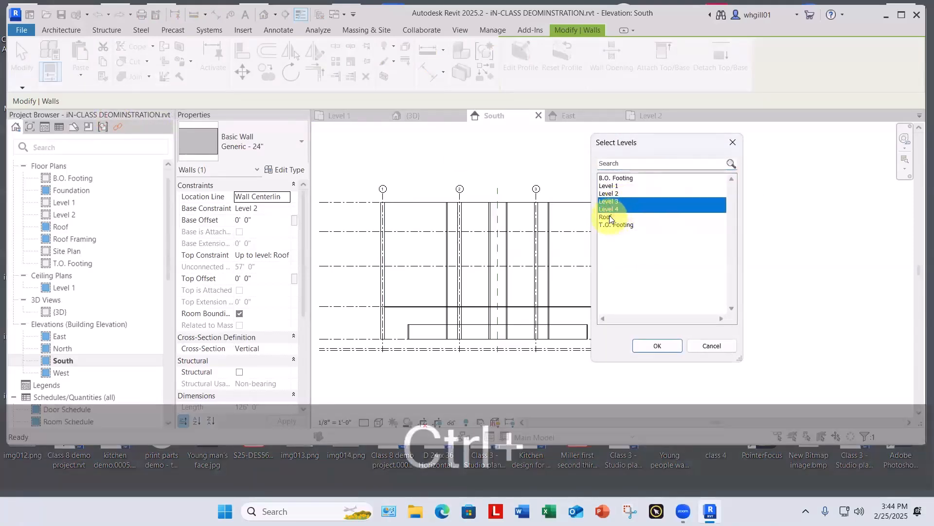
ctrl+click(611, 217)
click(664, 346)
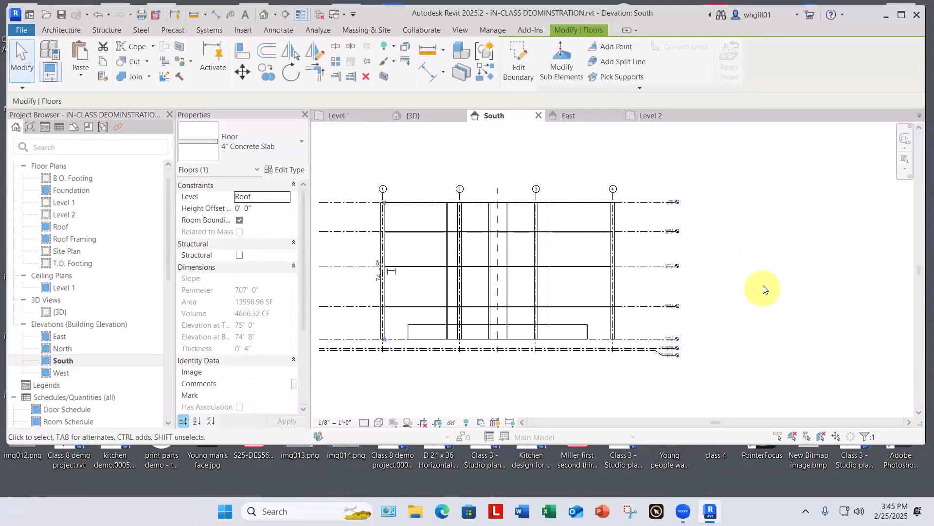
Step: Clear the slab selection, inspect the building from a lower angle in the 3D view, and save the project
click(794, 268)
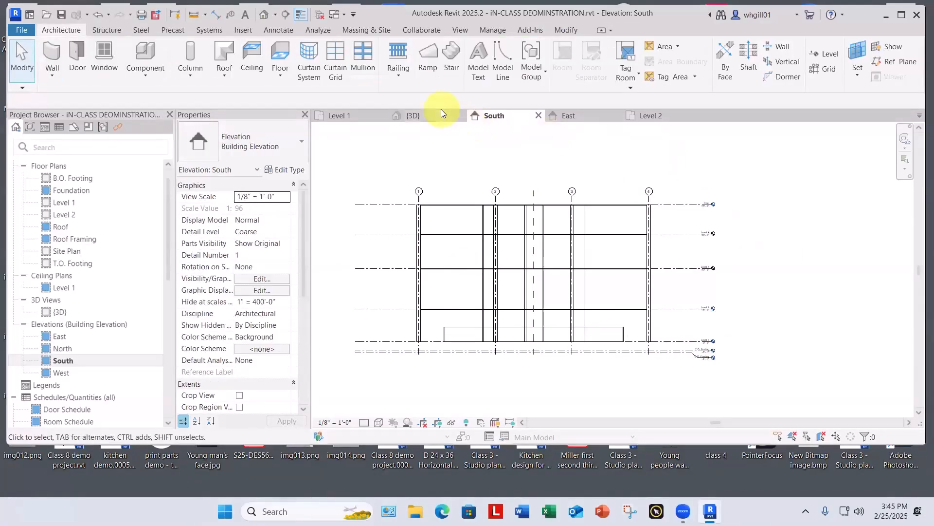
click(420, 116)
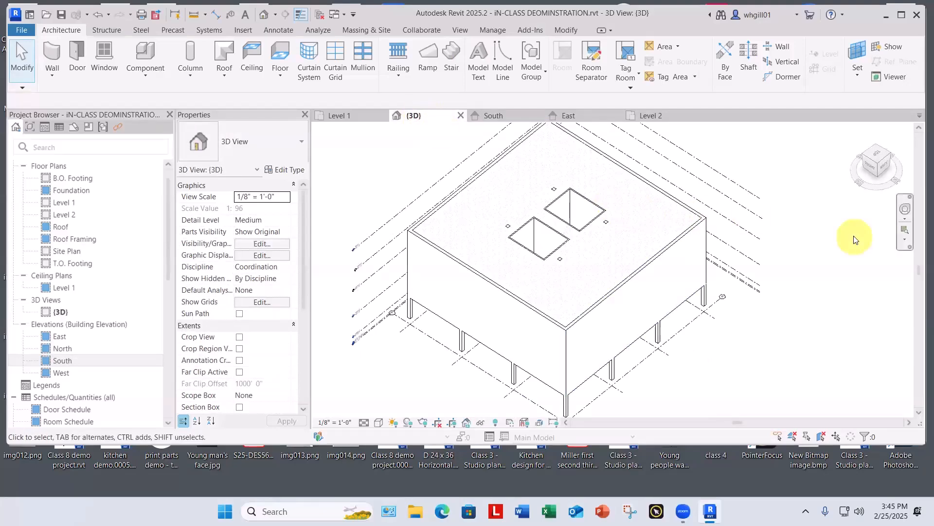
shift+middle_drag(854, 239, 590, 213)
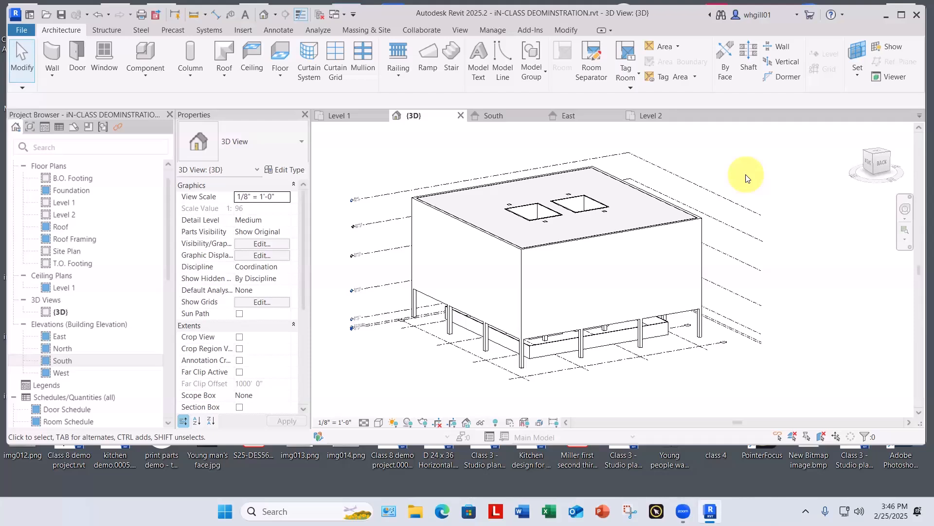
key(ctrl+s)
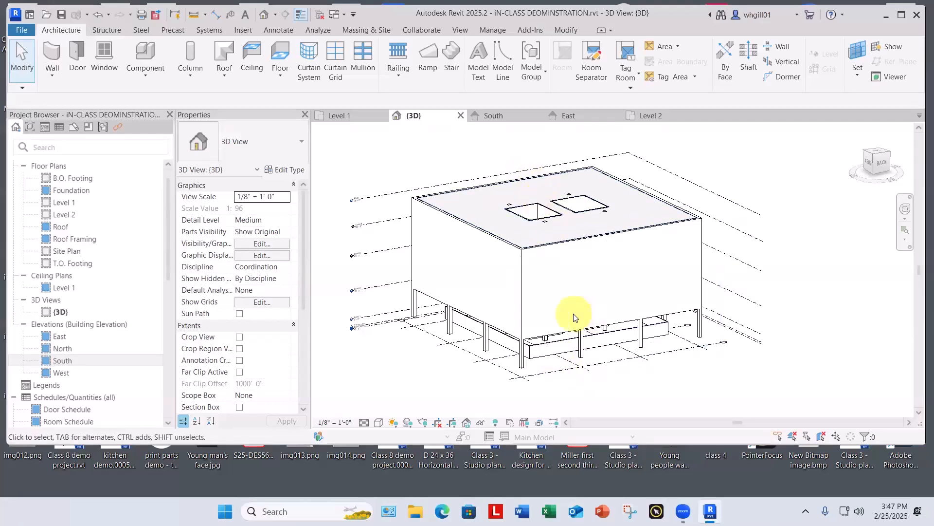
Step: Set the 3D view's visual style to Wireframe to expose the floor slabs and core walls
click(378, 422)
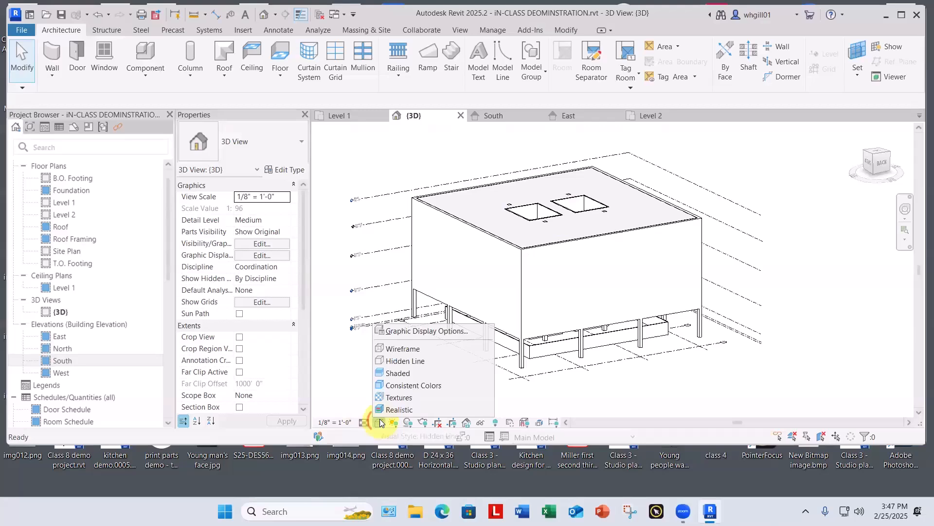
click(407, 349)
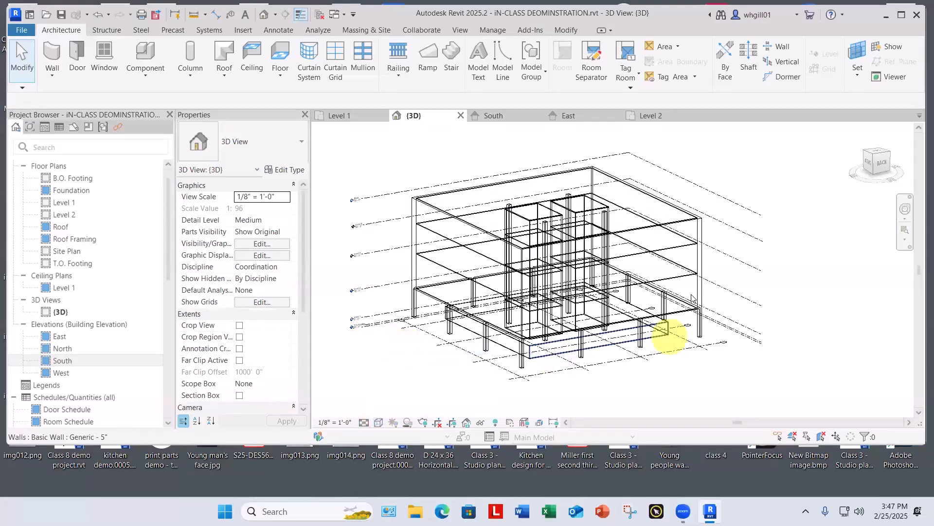